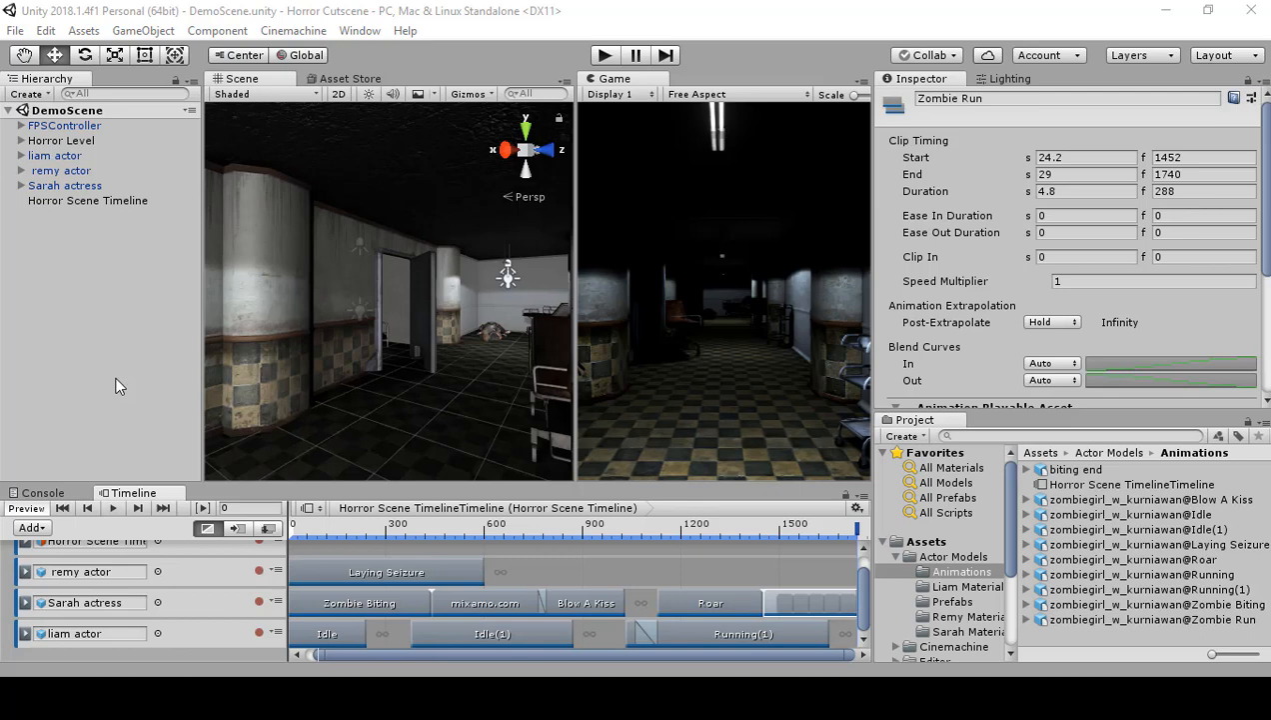
Step: Preview the Horror Scene Timeline and turn on scene lighting in the Scene view
click(110, 508)
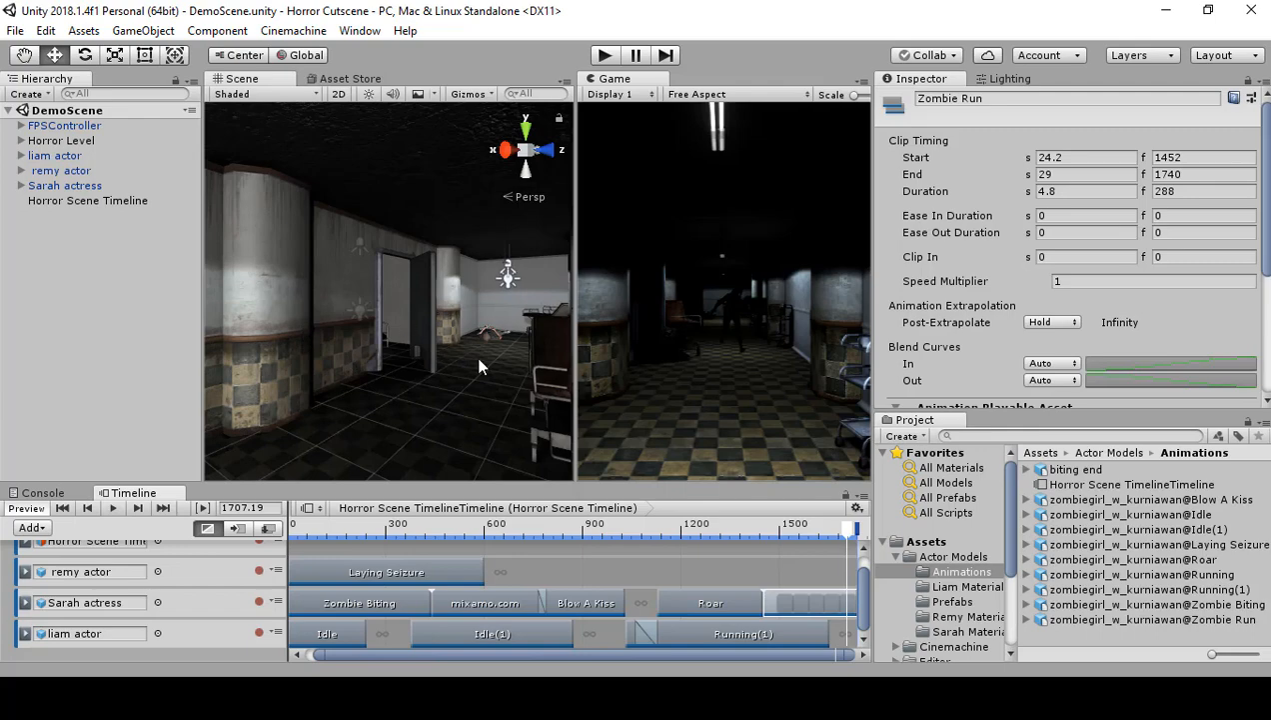
right_drag(479, 358, 1252, 316)
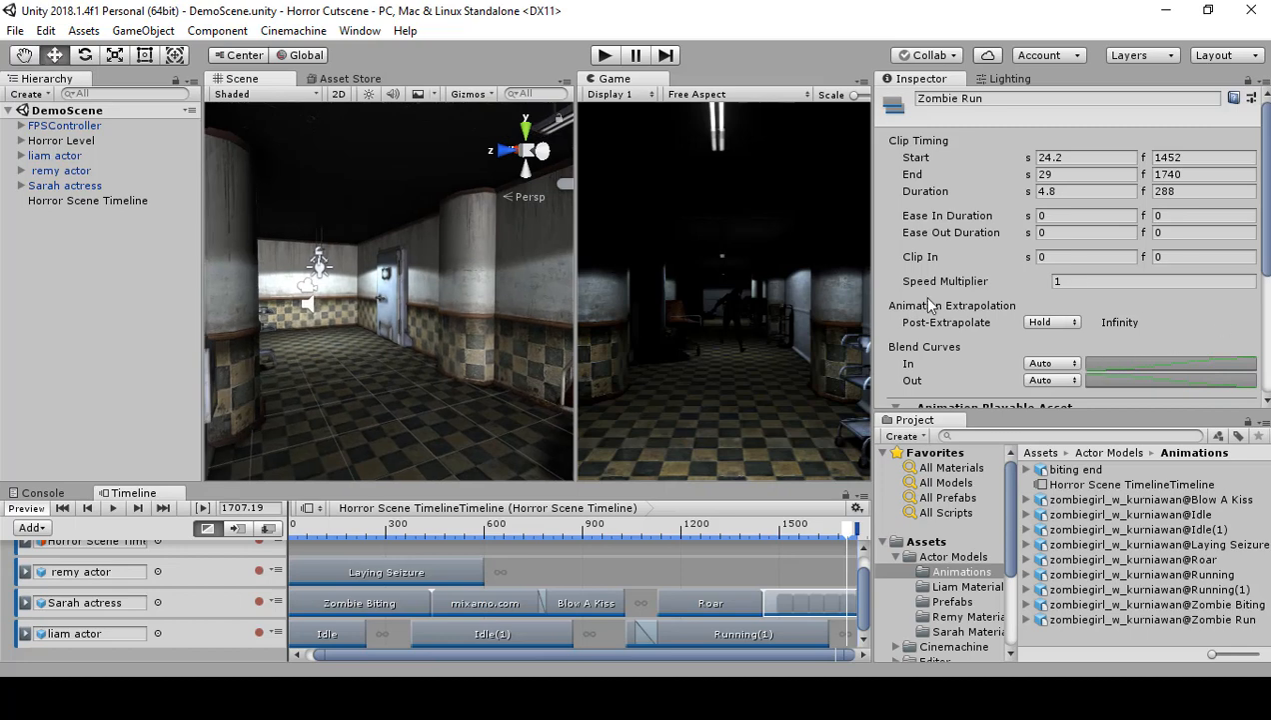
click(370, 95)
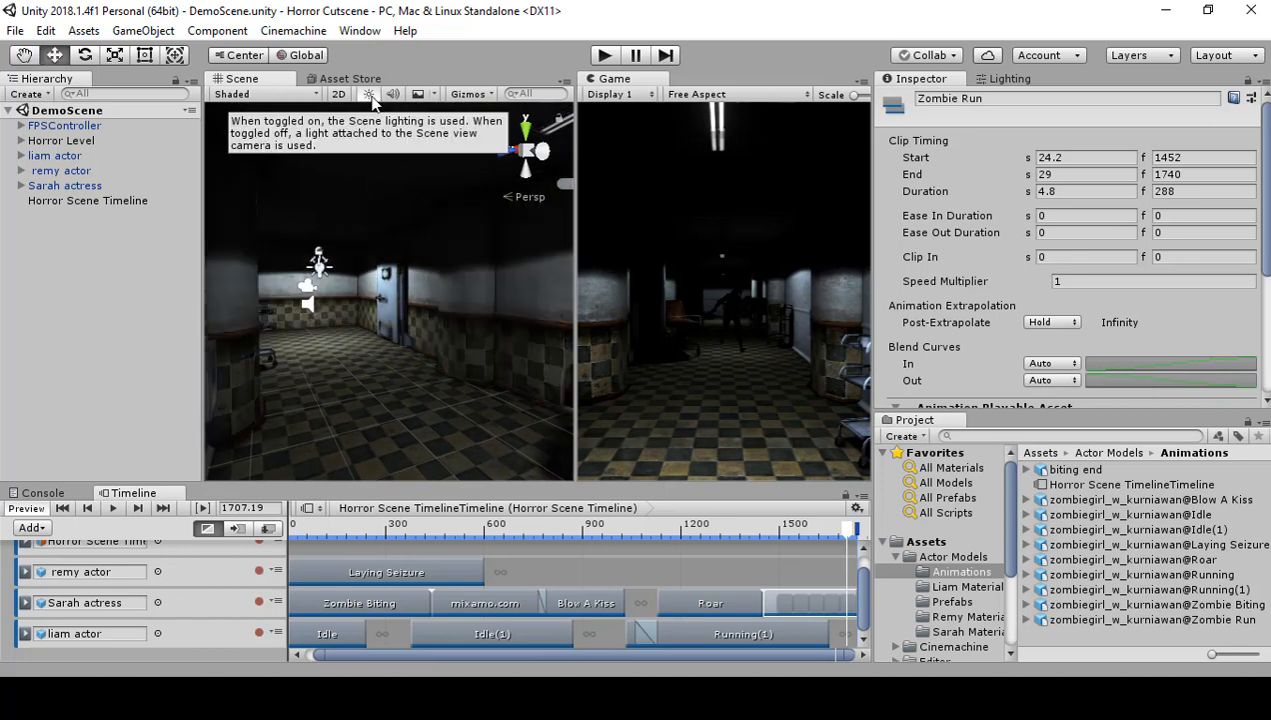
Step: Examine from several angles how the running zombie character is lit in the hallway
right_drag(388, 235, 412, 322)
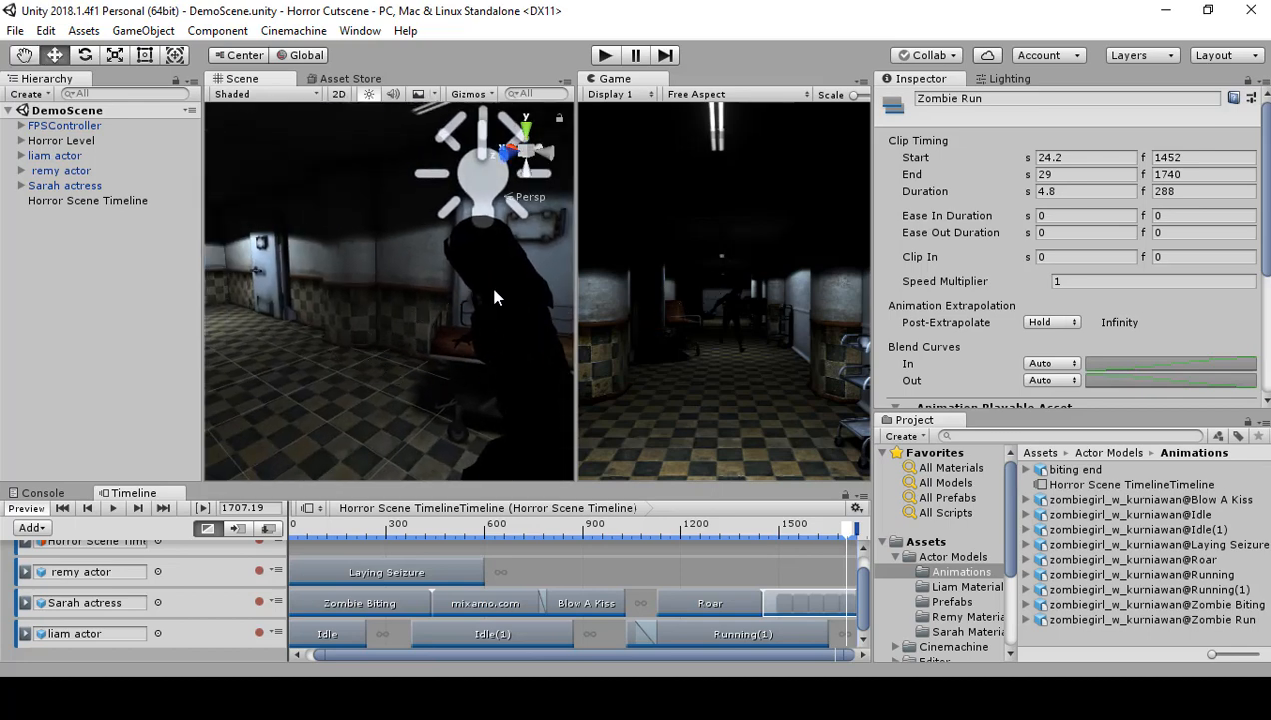
right_drag(494, 290, 724, 320)
right_drag(435, 327, 234, 318)
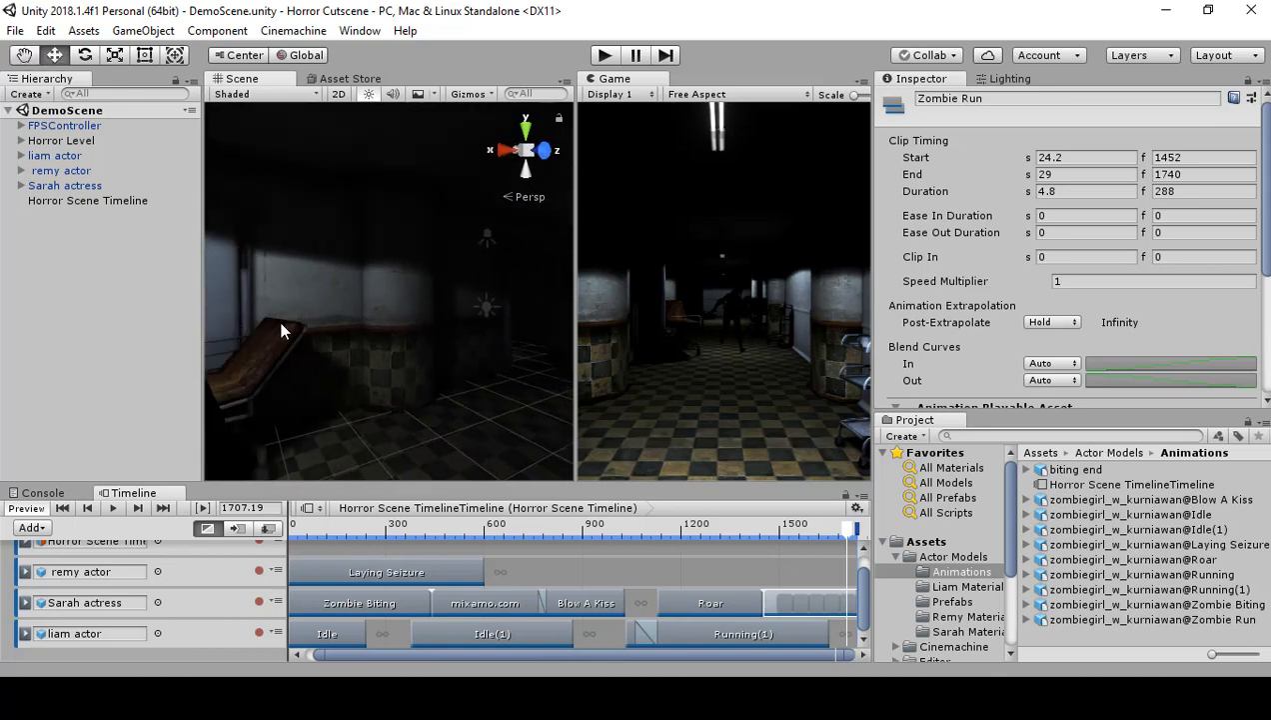
right_drag(442, 291, 390, 283)
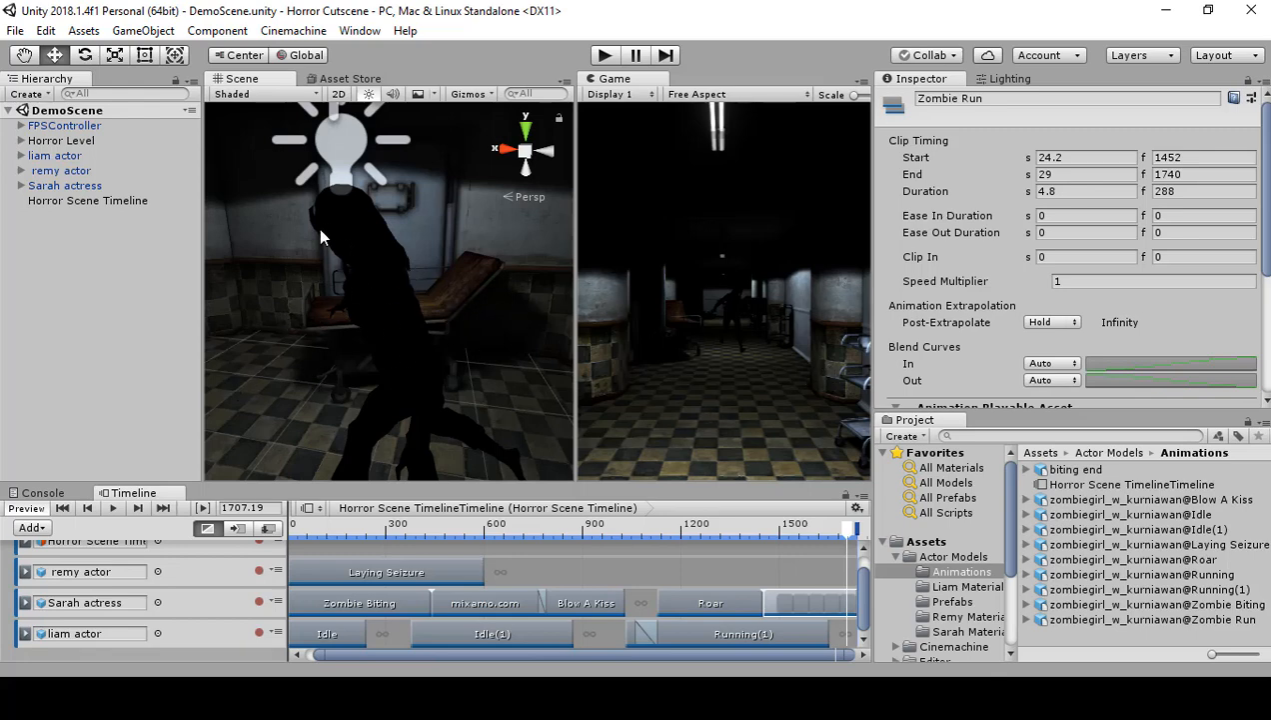
right_drag(434, 349, 698, 332)
right_drag(353, 344, 151, 311)
right_drag(395, 325, 358, 349)
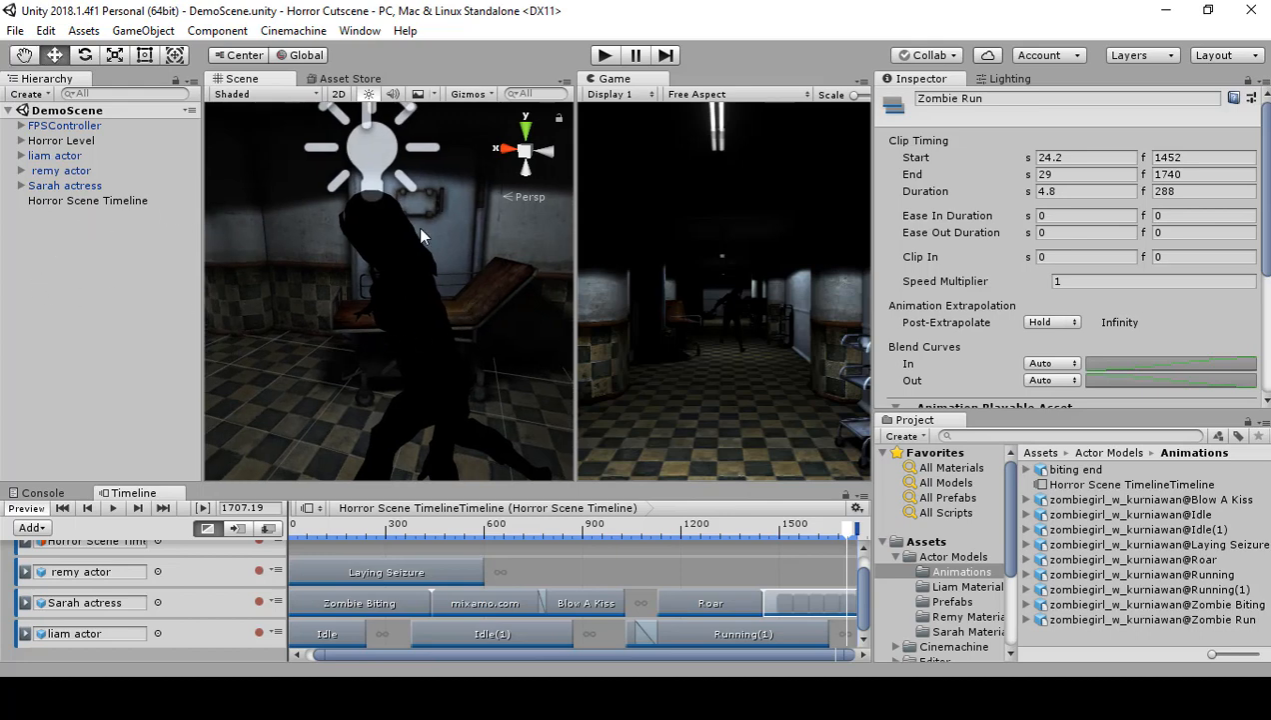
Step: Add a Light Probe Group to the scene
click(100, 310)
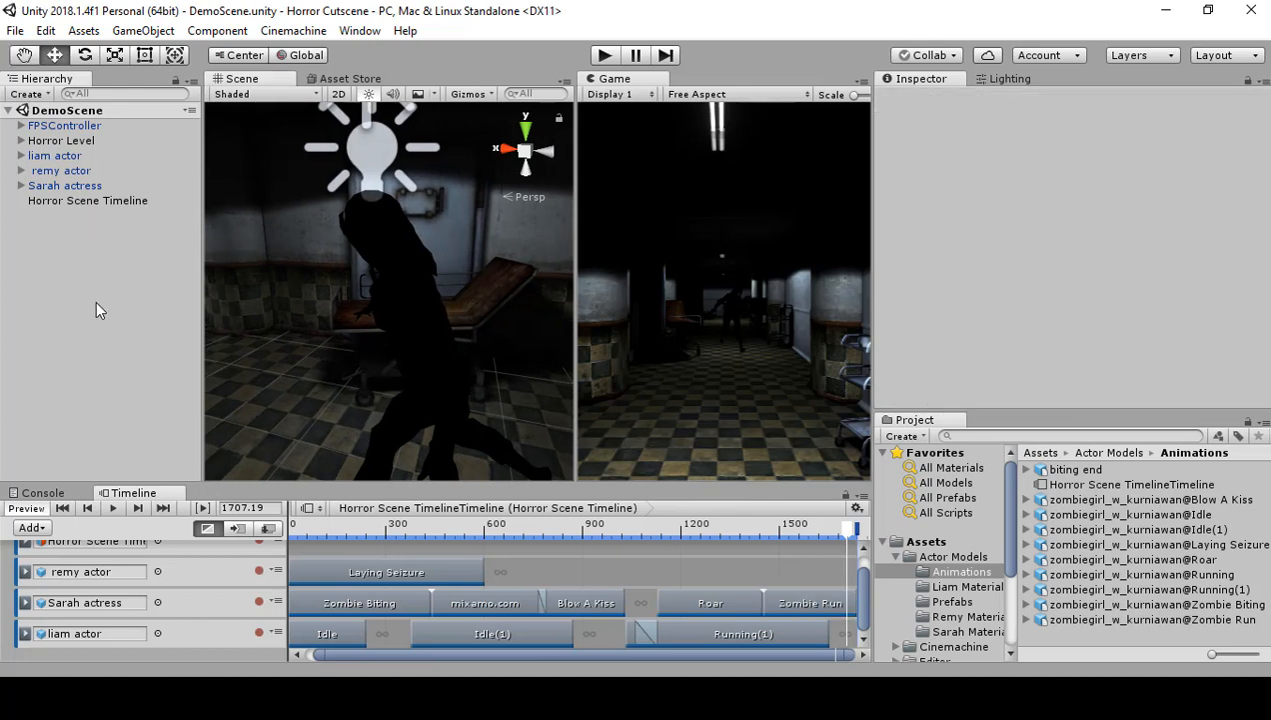
right_click(74, 288)
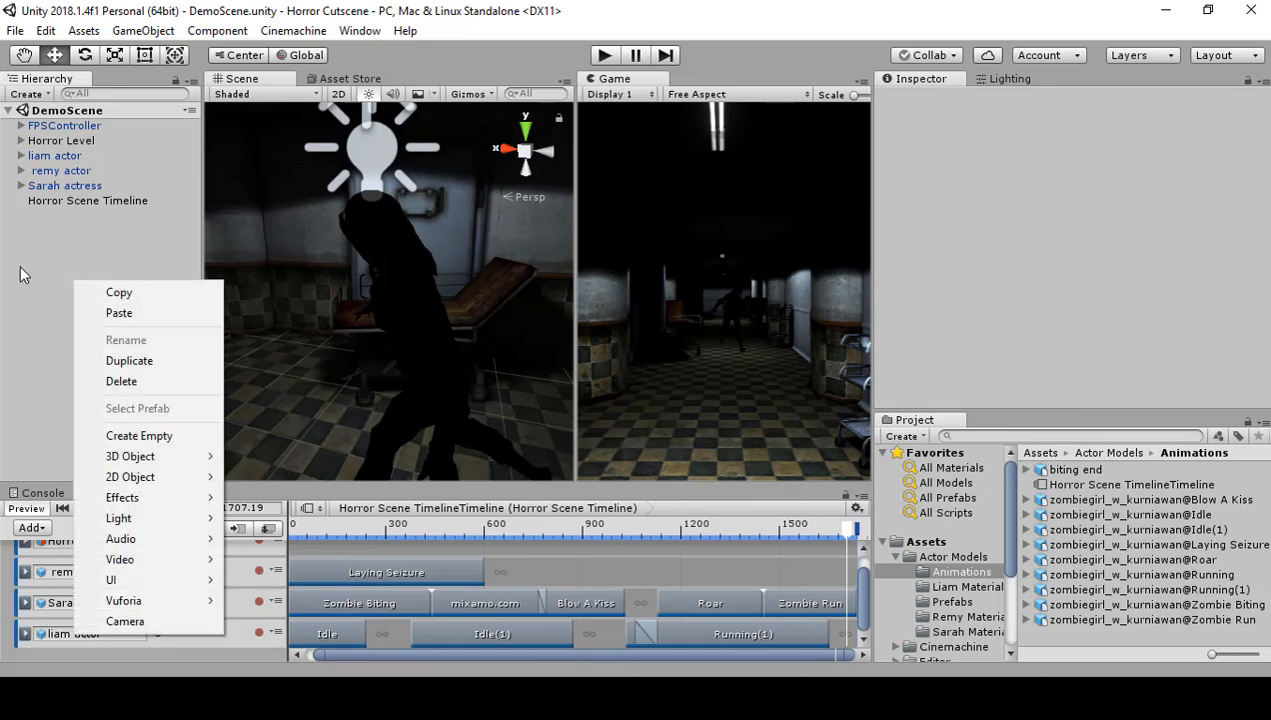
click(29, 288)
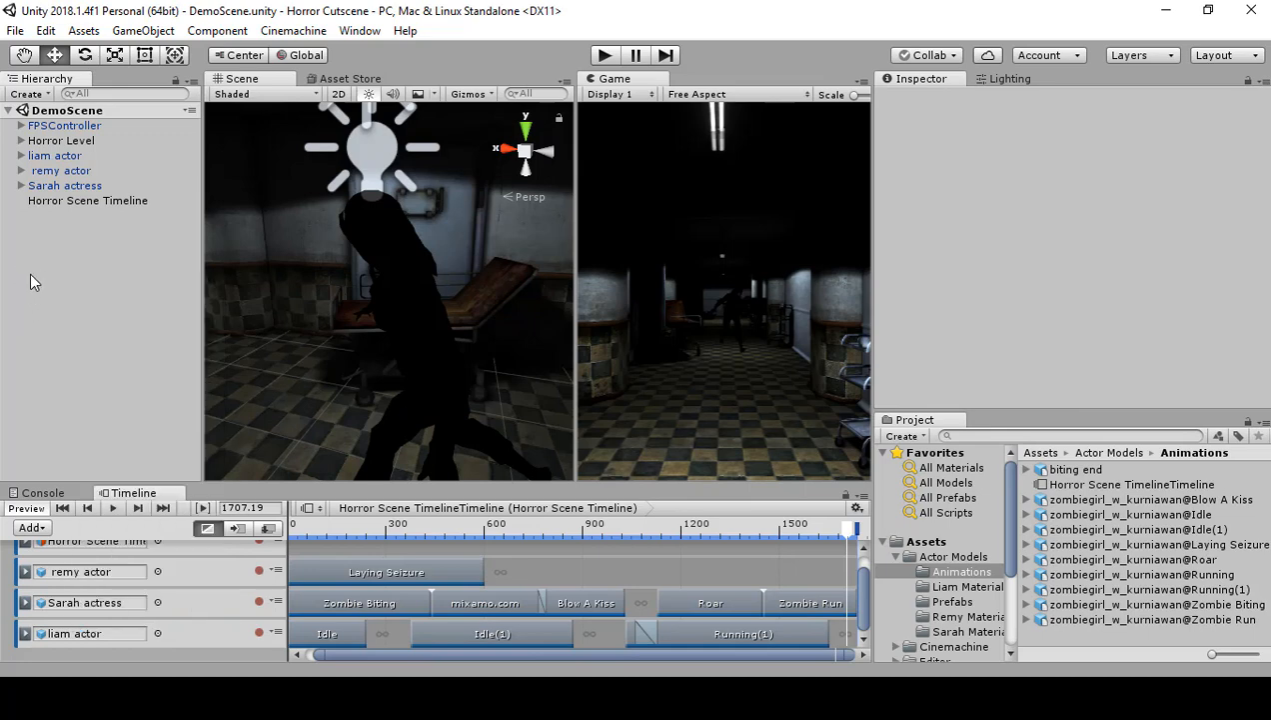
click(26, 94)
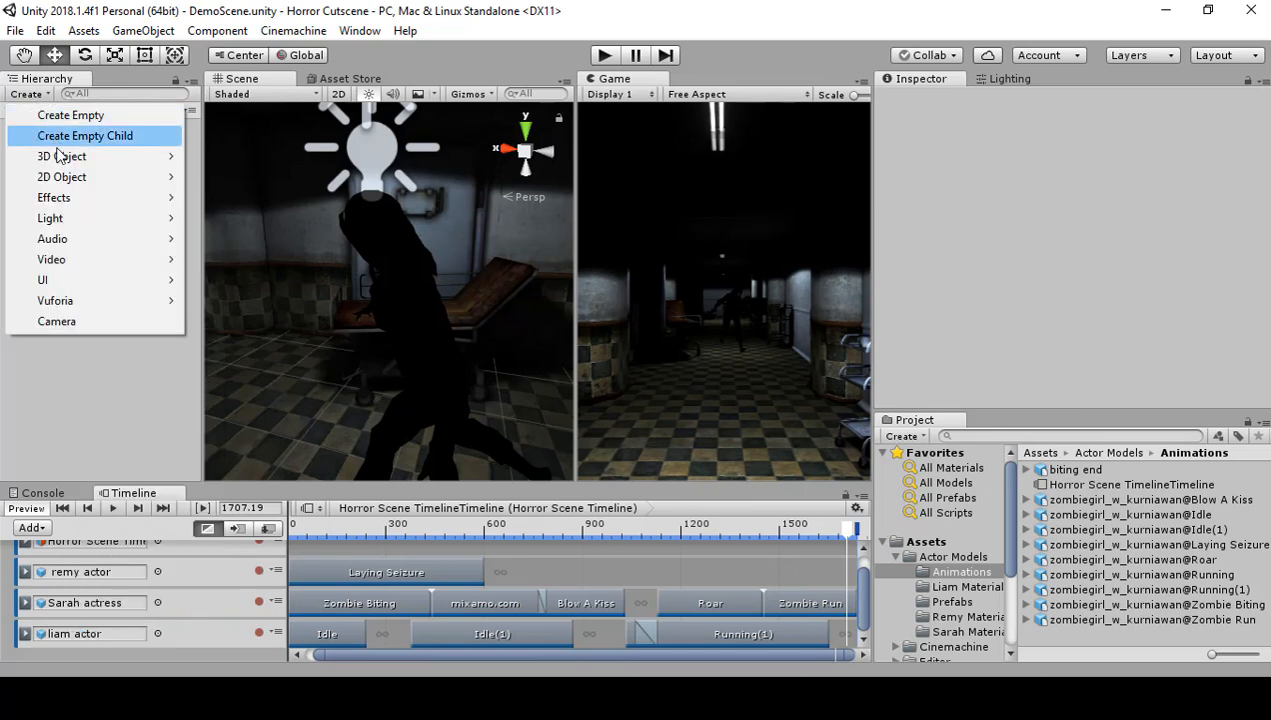
mouse_move(72, 218)
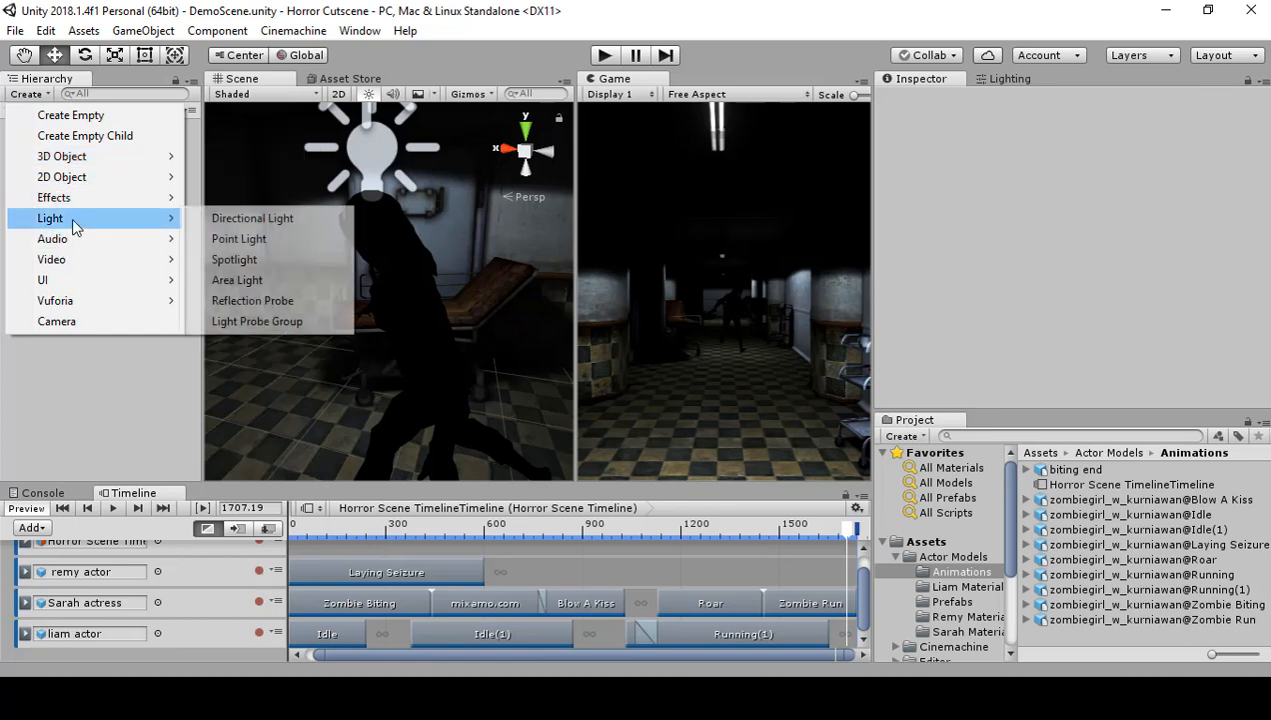
click(274, 323)
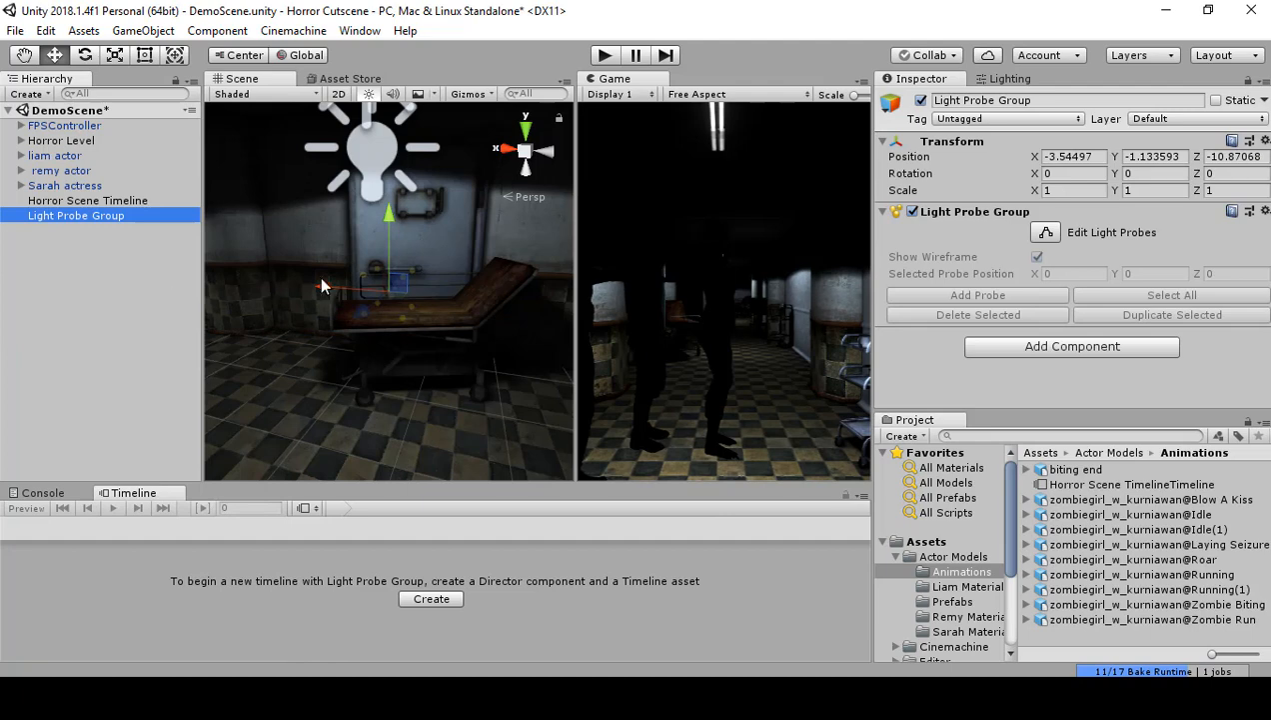
Step: Set the Light Probe Group's position to 0 on the X, Y and Z axes
mouse_move(383, 298)
right_down()
mouse_move(77, 278)
mouse_move(570, 281)
mouse_move(540, 295)
mouse_move(363, 299)
right_up()
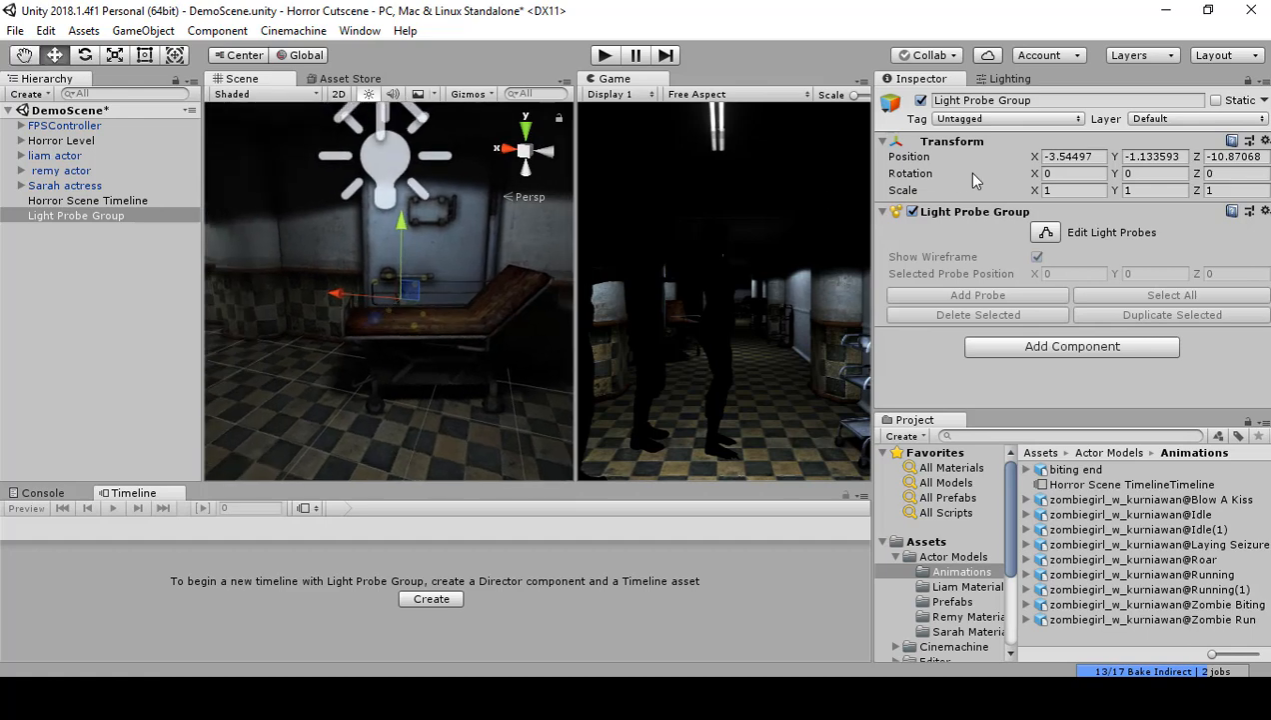
click(1071, 155)
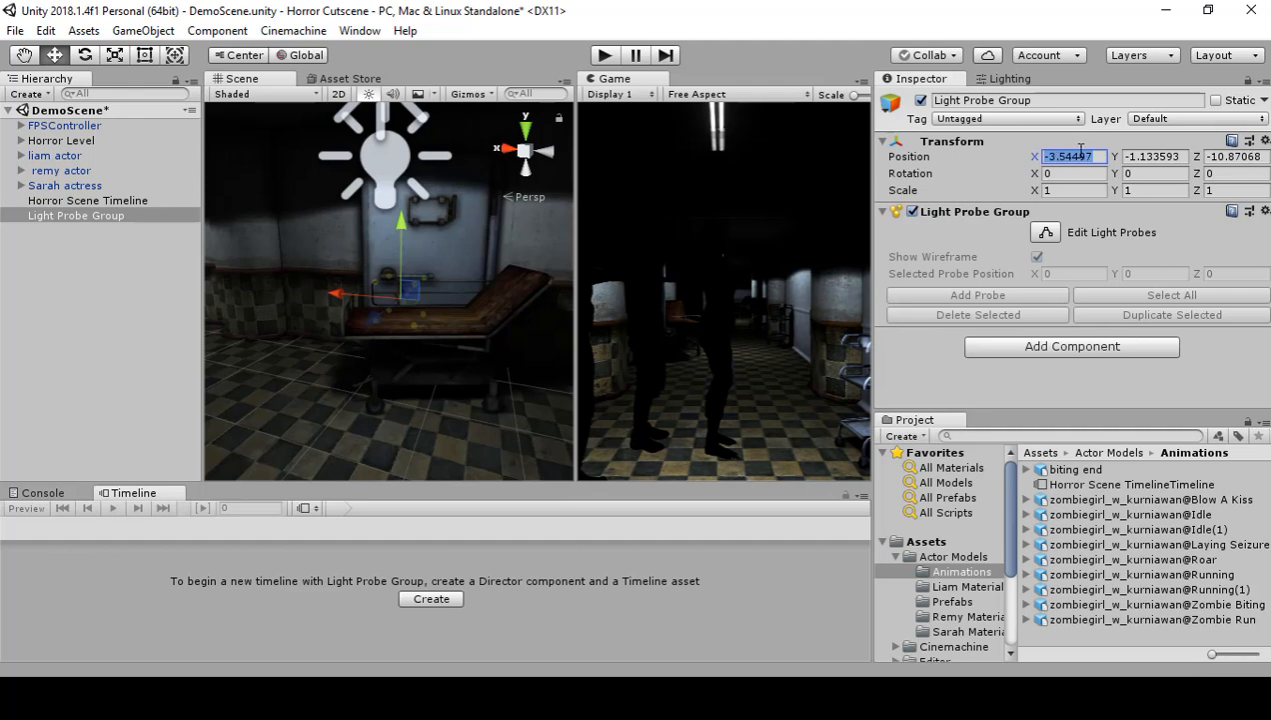
text(0)
key(Tab)
text(0)
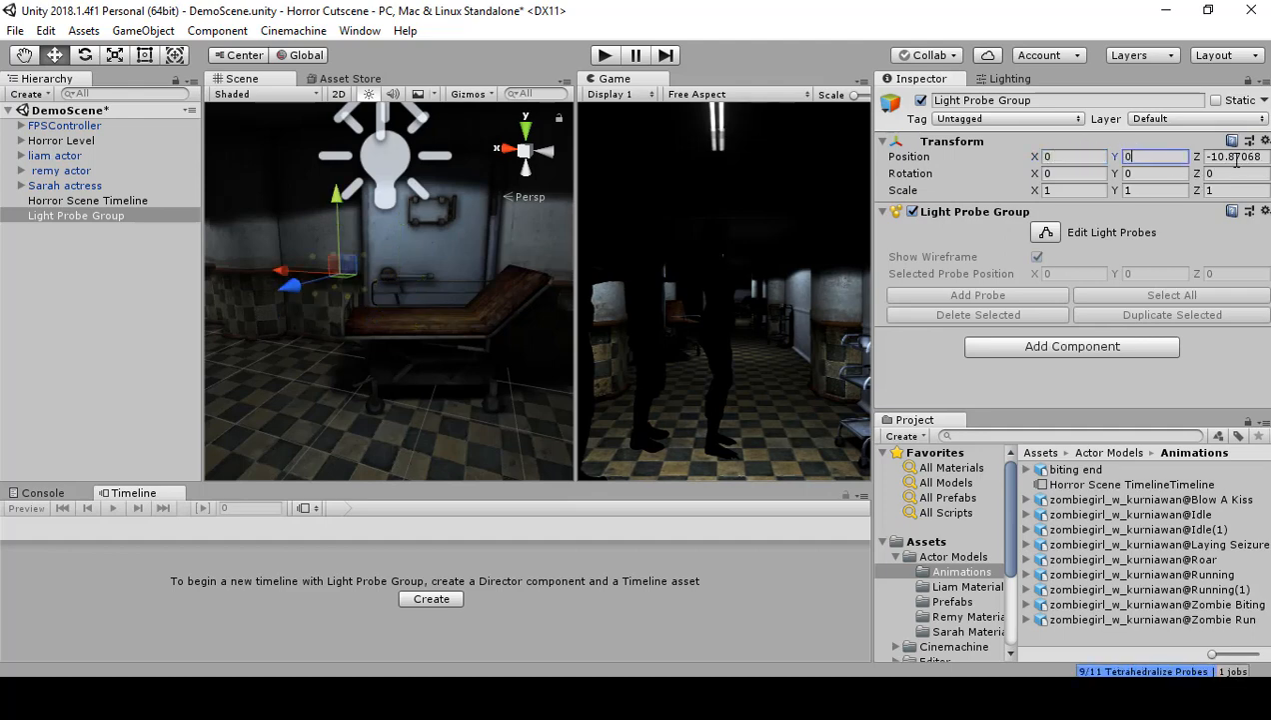
key(Tab)
text(0)
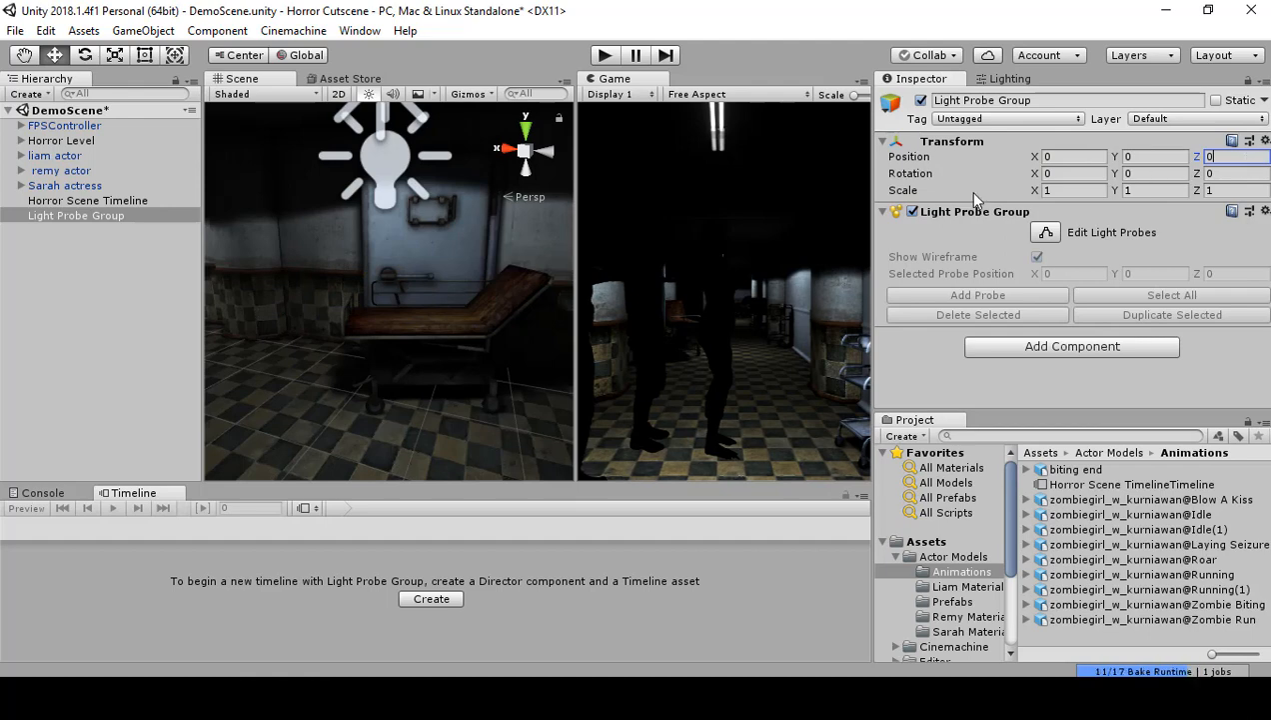
Step: Raise the Light Probe Group in the hallway to a Y position of about 1.07
right_drag(354, 235, 125, 238)
right_drag(404, 311, 397, 273)
drag(385, 267, 381, 212)
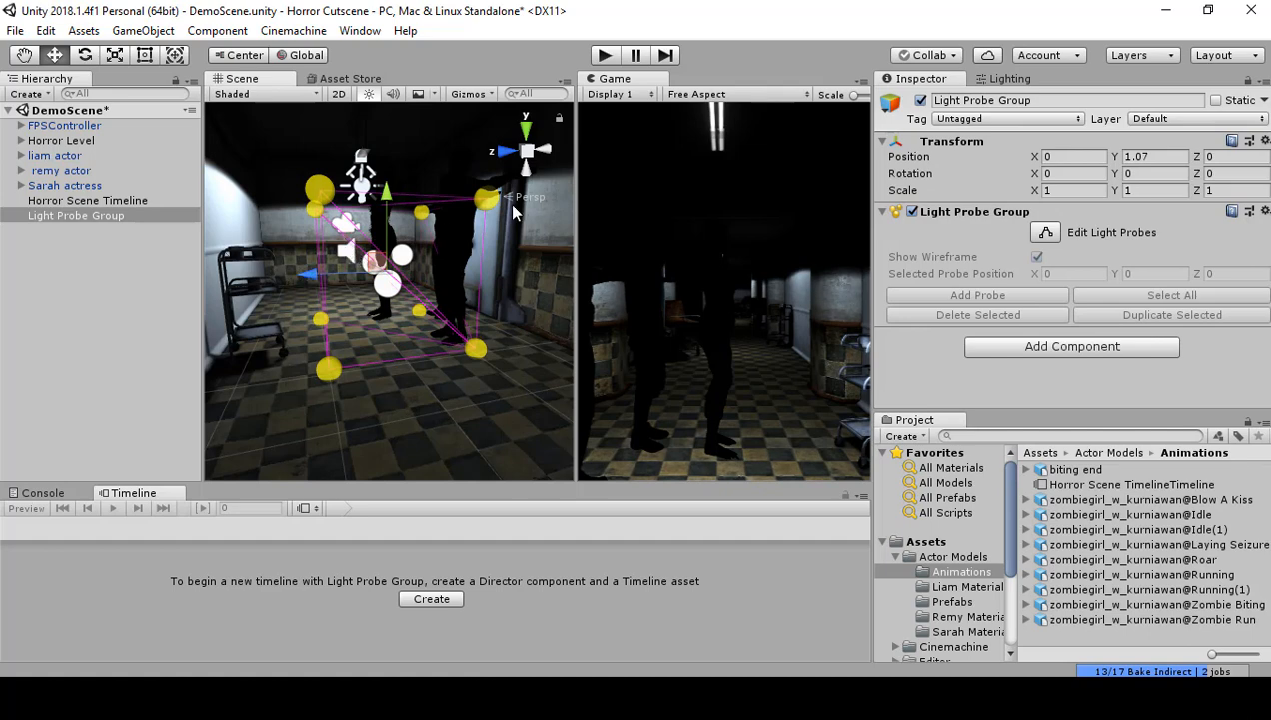
Step: Open the scene's lighting settings at Realtime and Mixed Lighting, and raise the Light Probe Group slightly more
click(1012, 79)
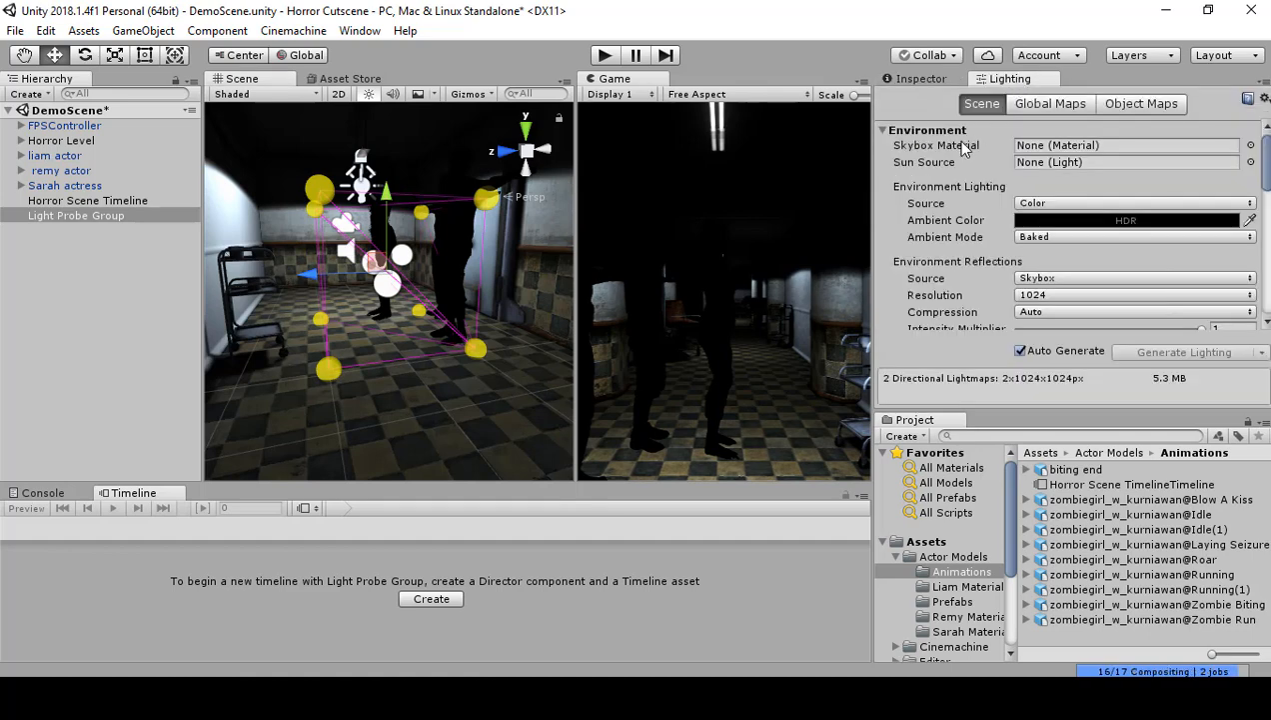
scroll(957, 160, down, 5)
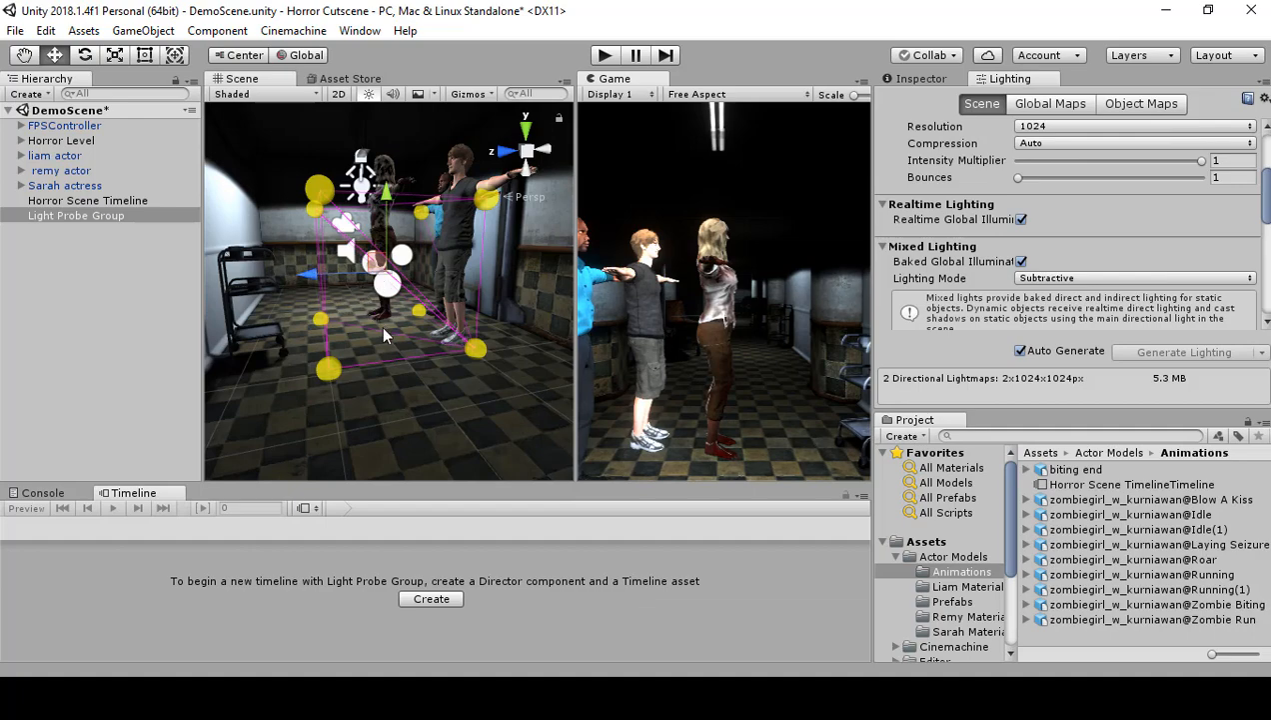
key(w)
right_drag(387, 336, 380, 280)
key(s)
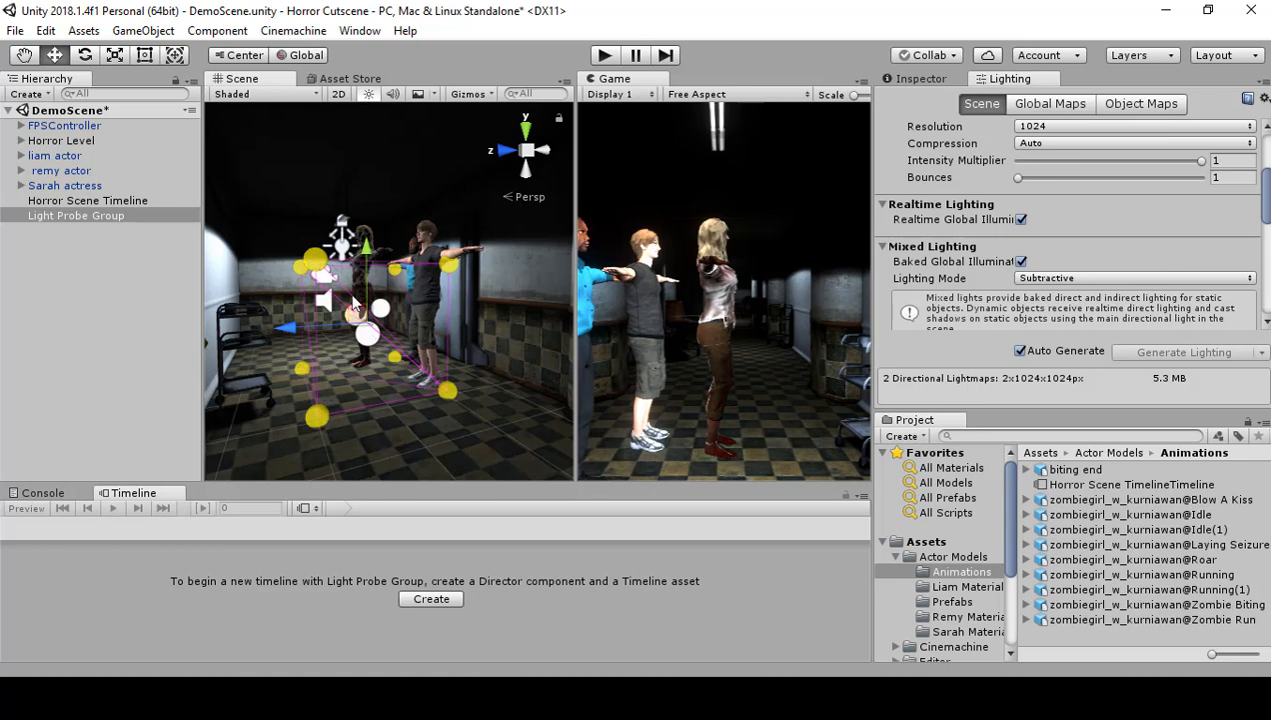
drag(368, 262, 368, 250)
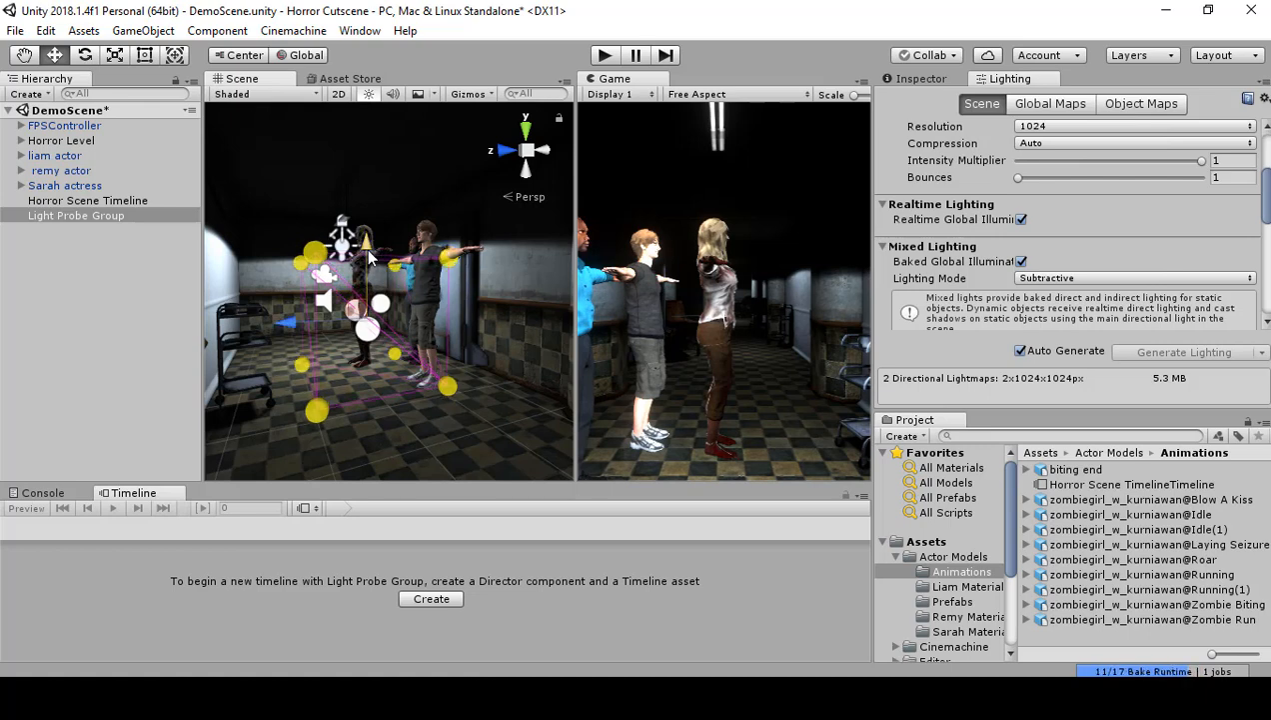
Step: Select the four light probes on the medical cart's side and move them along Z to the wall behind the cart
click(318, 410)
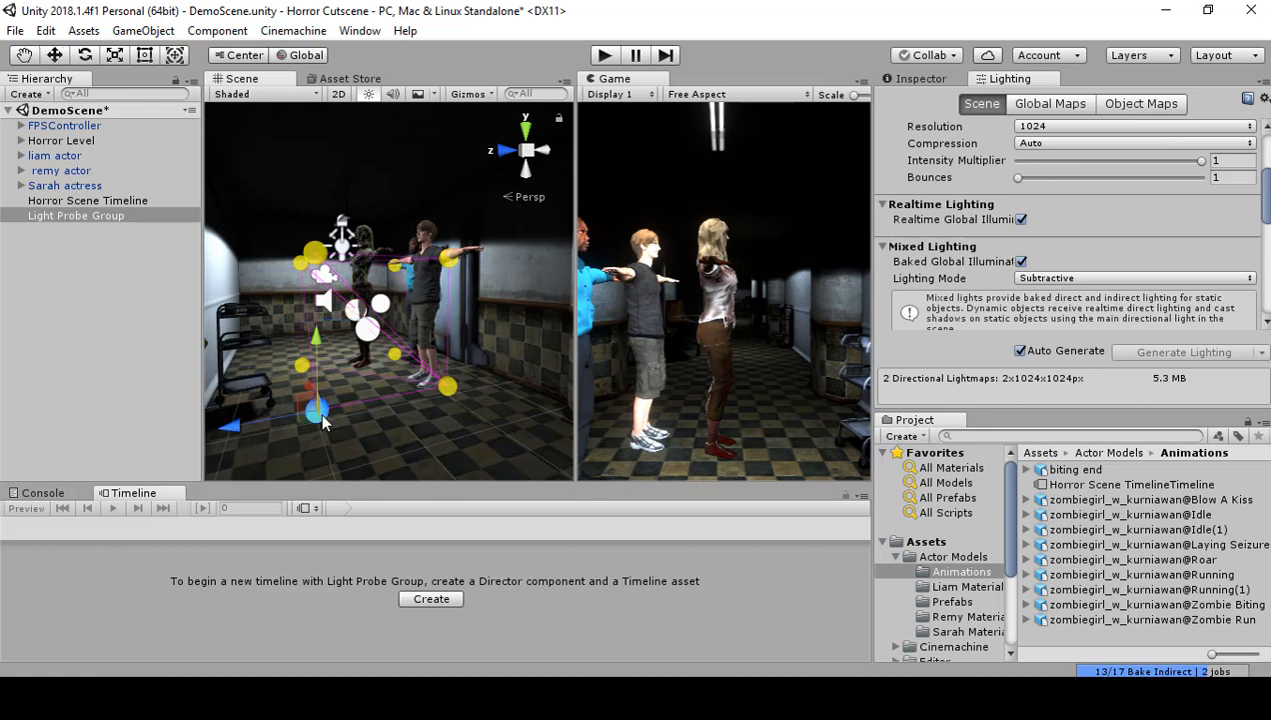
shift+click(312, 255)
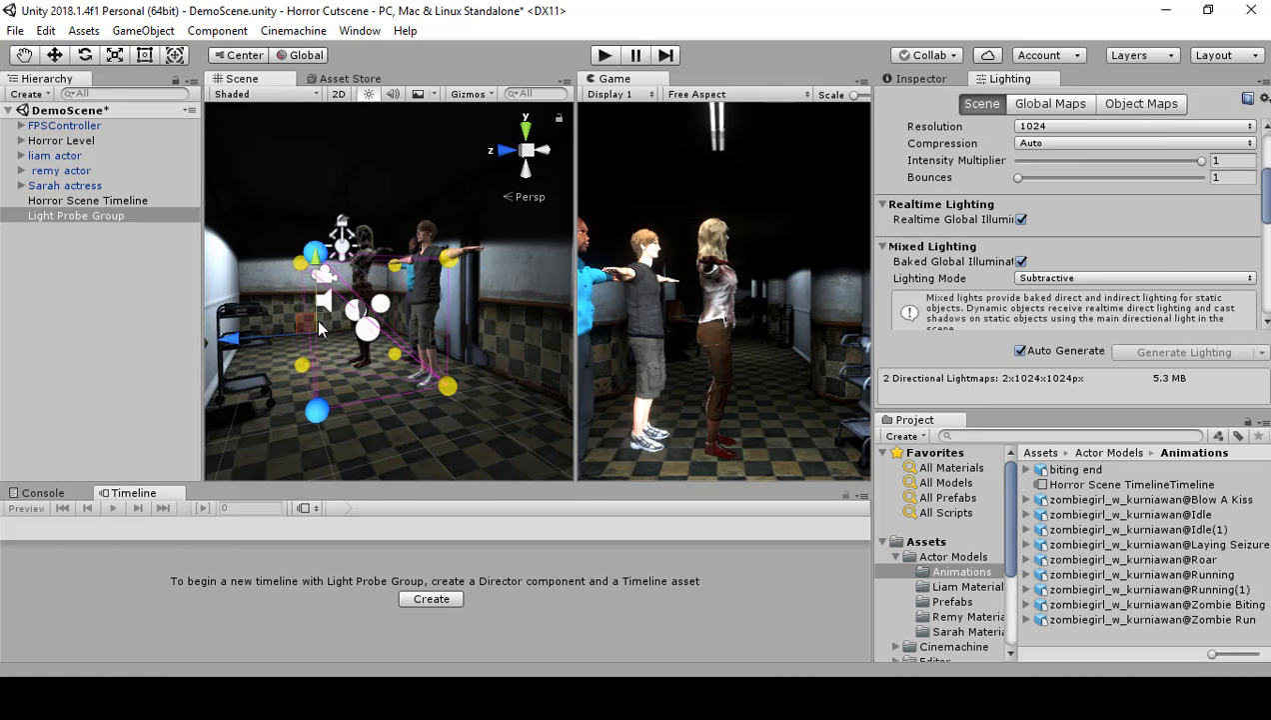
alt+drag(316, 390, 376, 386)
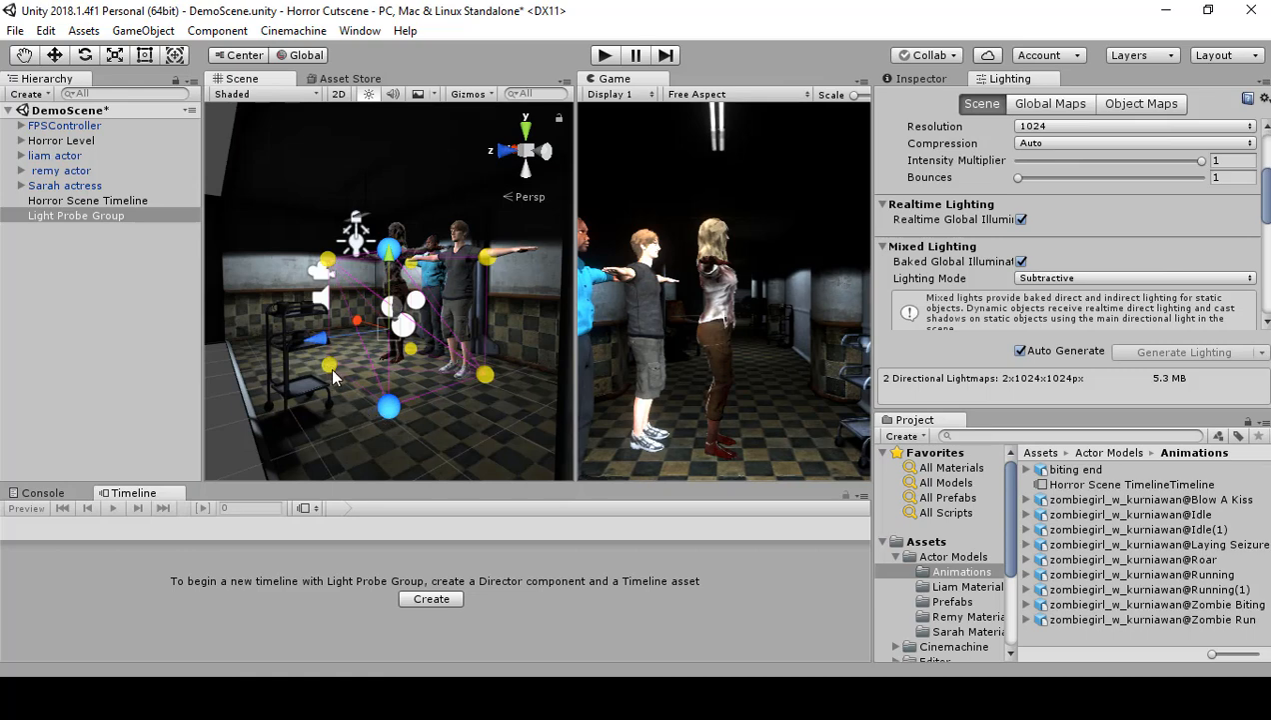
shift+click(329, 367)
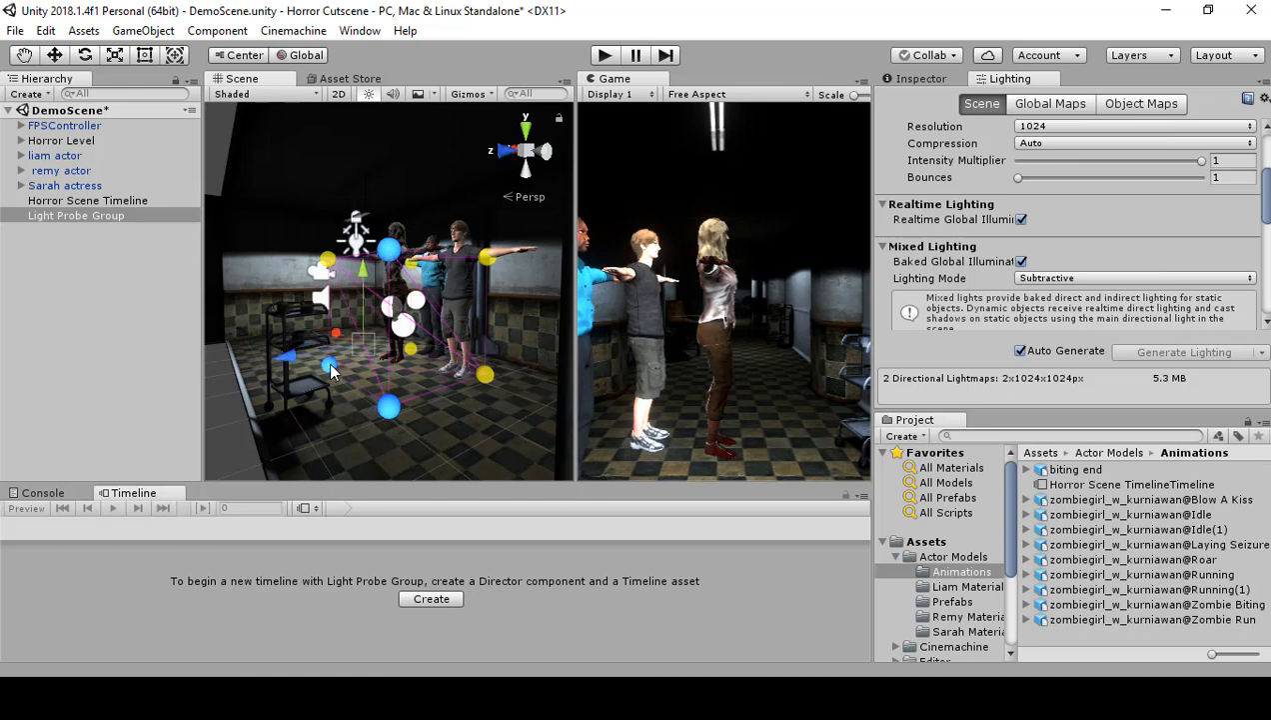
shift+click(326, 260)
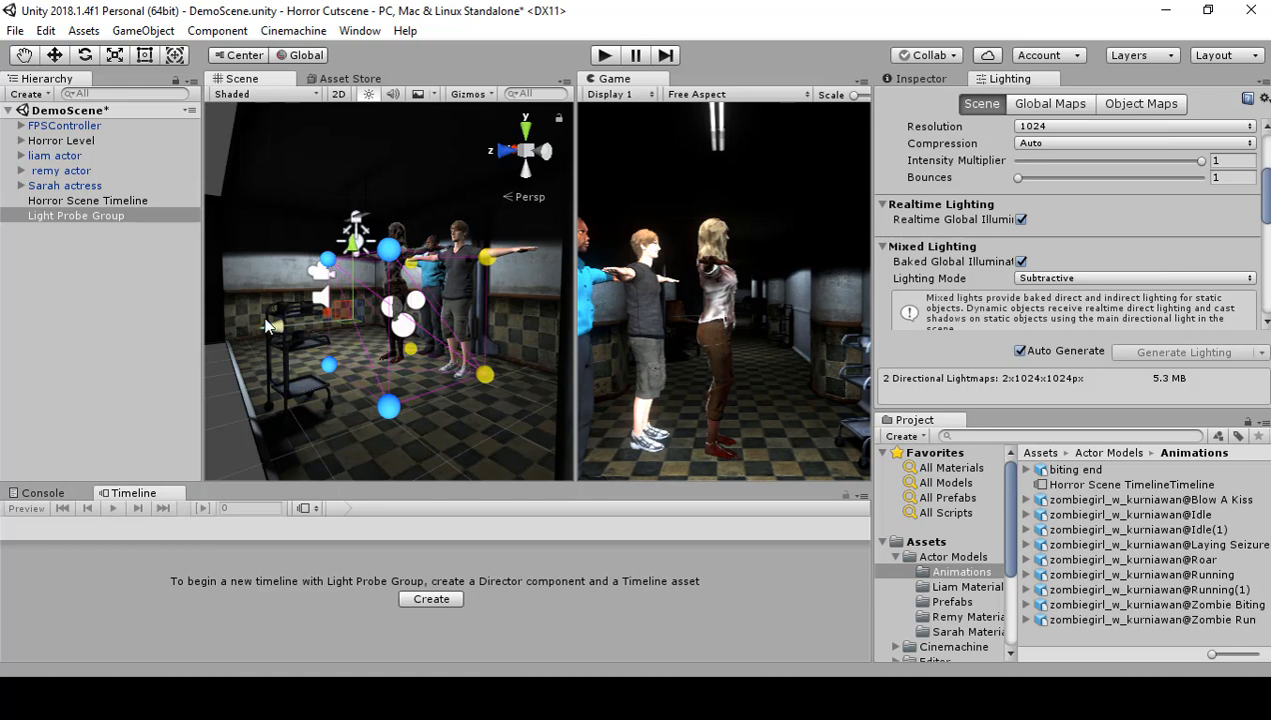
alt+drag(282, 331, 242, 388)
drag(253, 316, 172, 332)
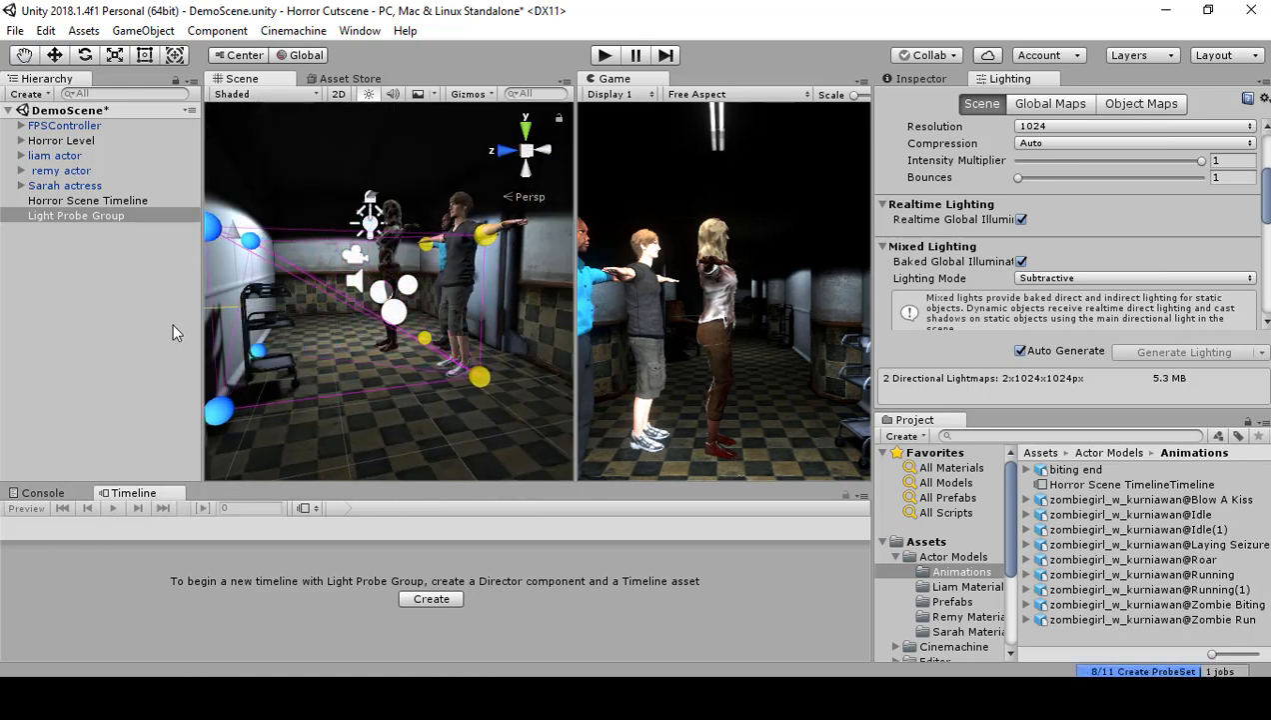
Step: Select the four light probes on the side opposite the cart and move them along Z toward that wall
click(423, 253)
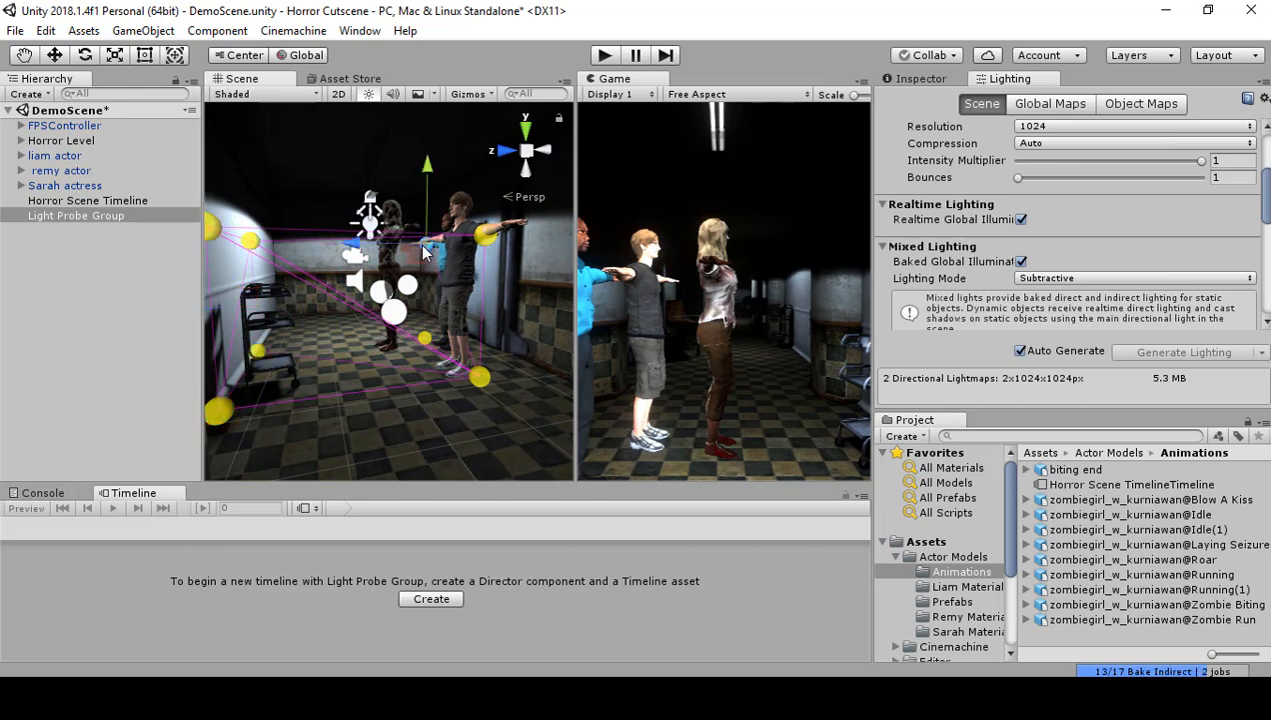
click(424, 339)
shift+click(478, 379)
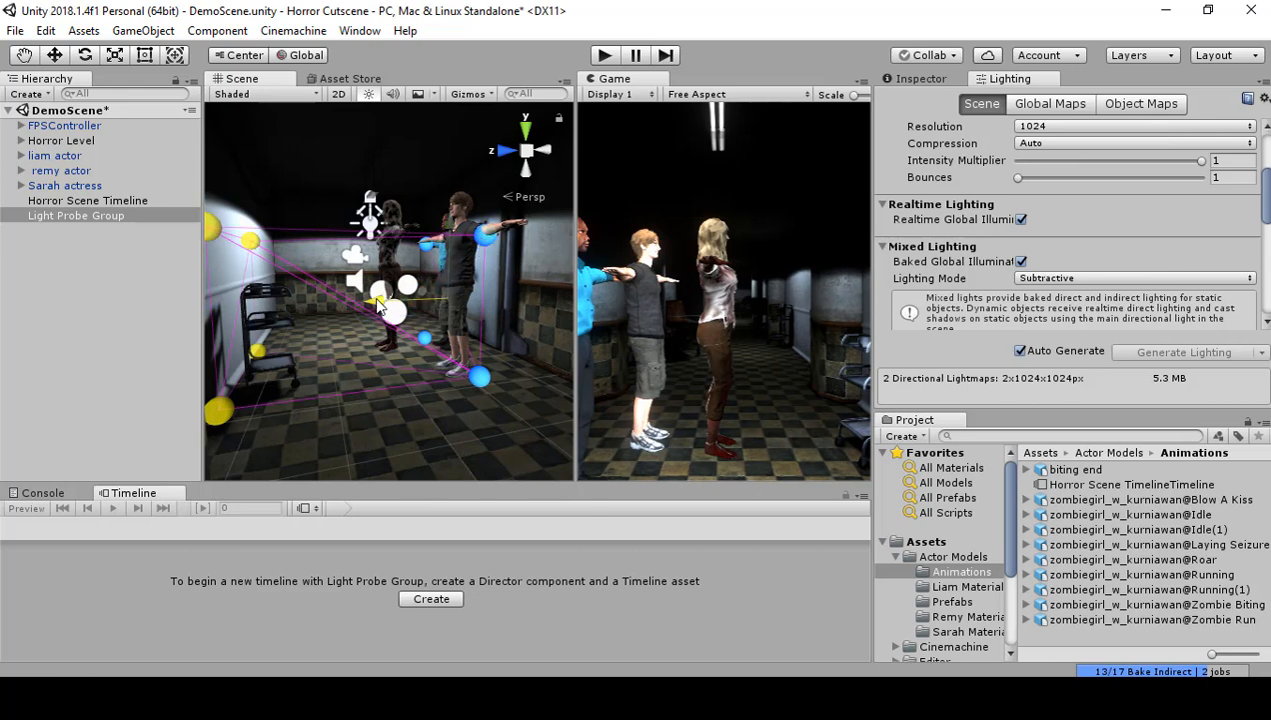
drag(381, 307, 418, 309)
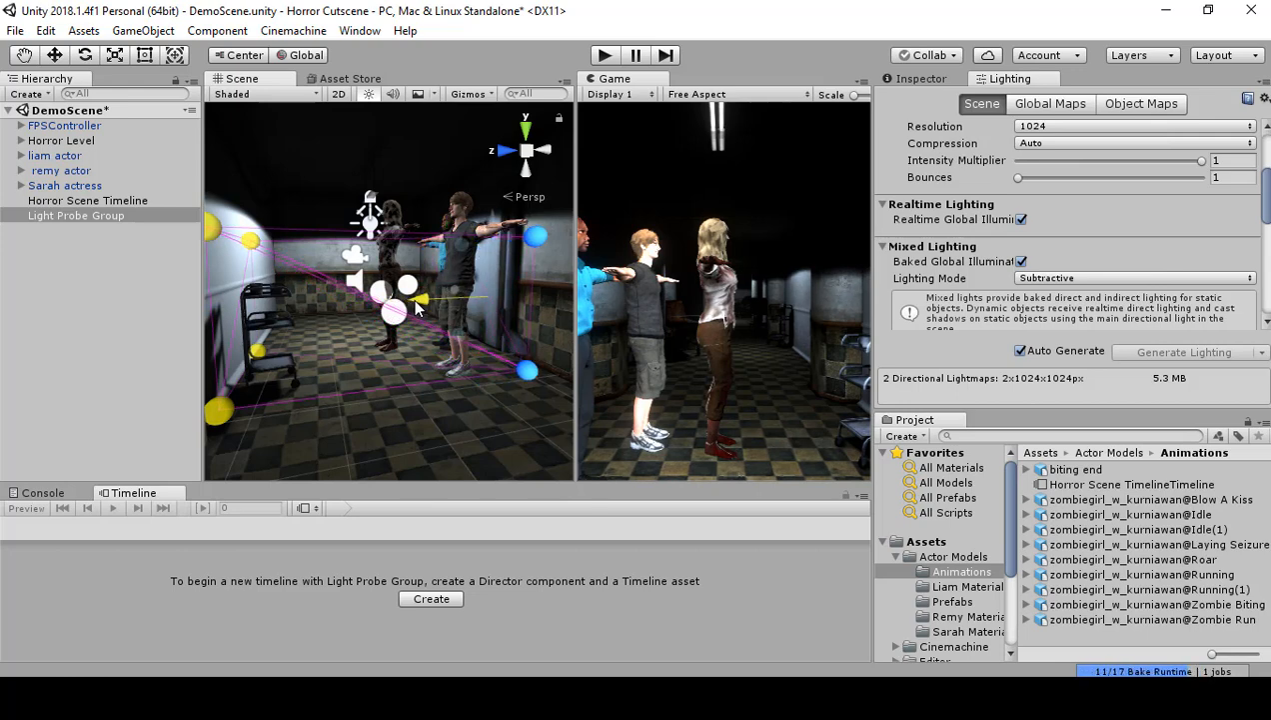
Step: Check from above how the stretched light probes fit between the hallway walls and around the characters
right_drag(397, 342, 415, 414)
key(w)
key(w)
key(s)
key(w)
key(s)
key(w)
key(s)
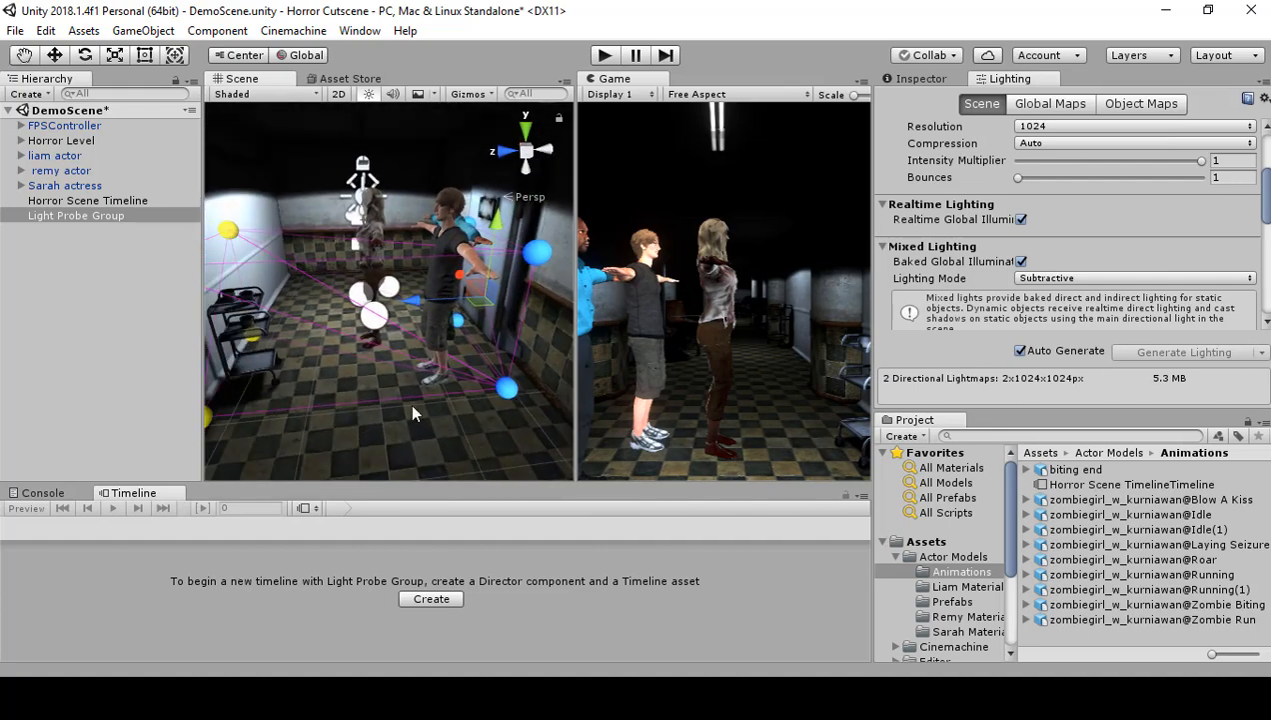
click(545, 260)
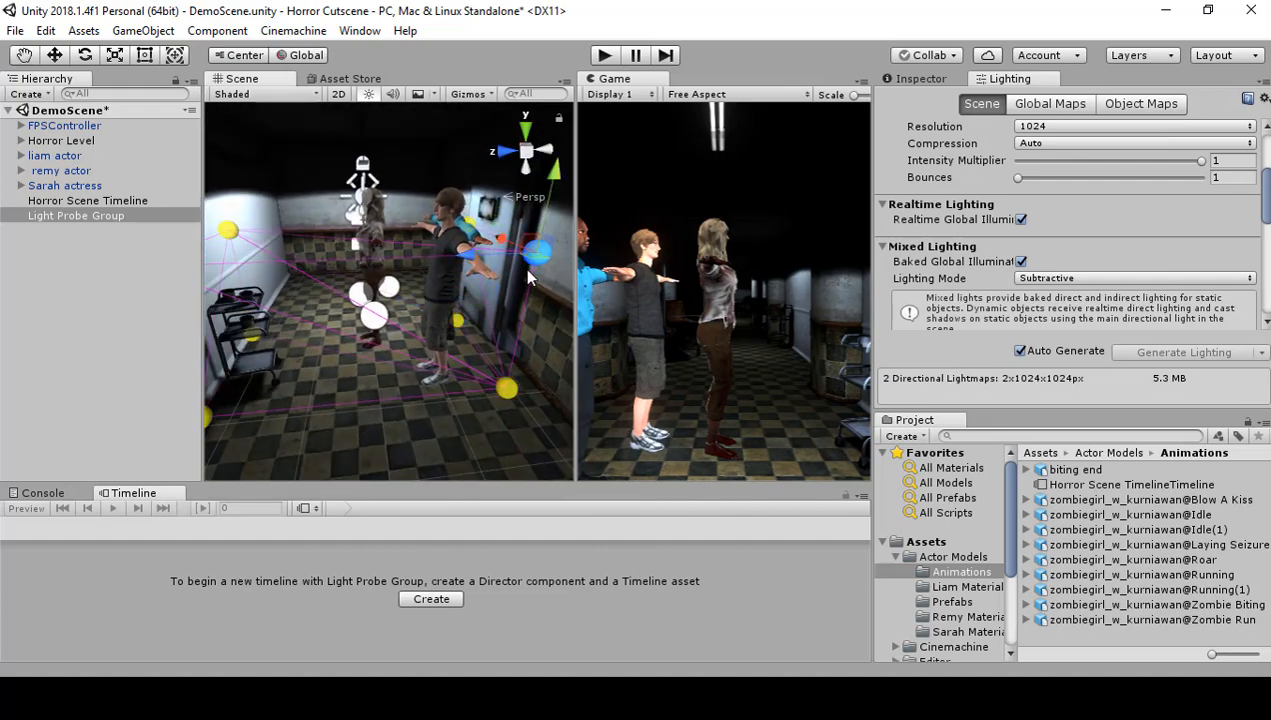
drag(404, 408, 367, 412)
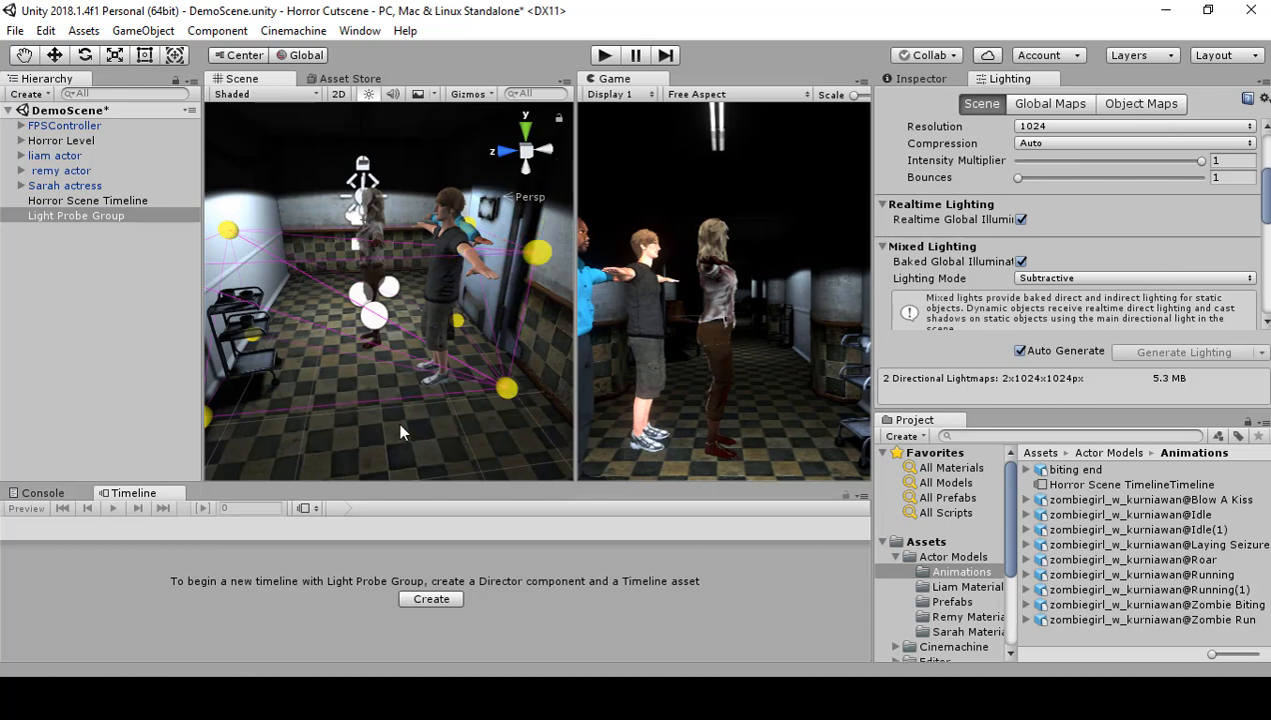
right_drag(436, 444, 279, 362)
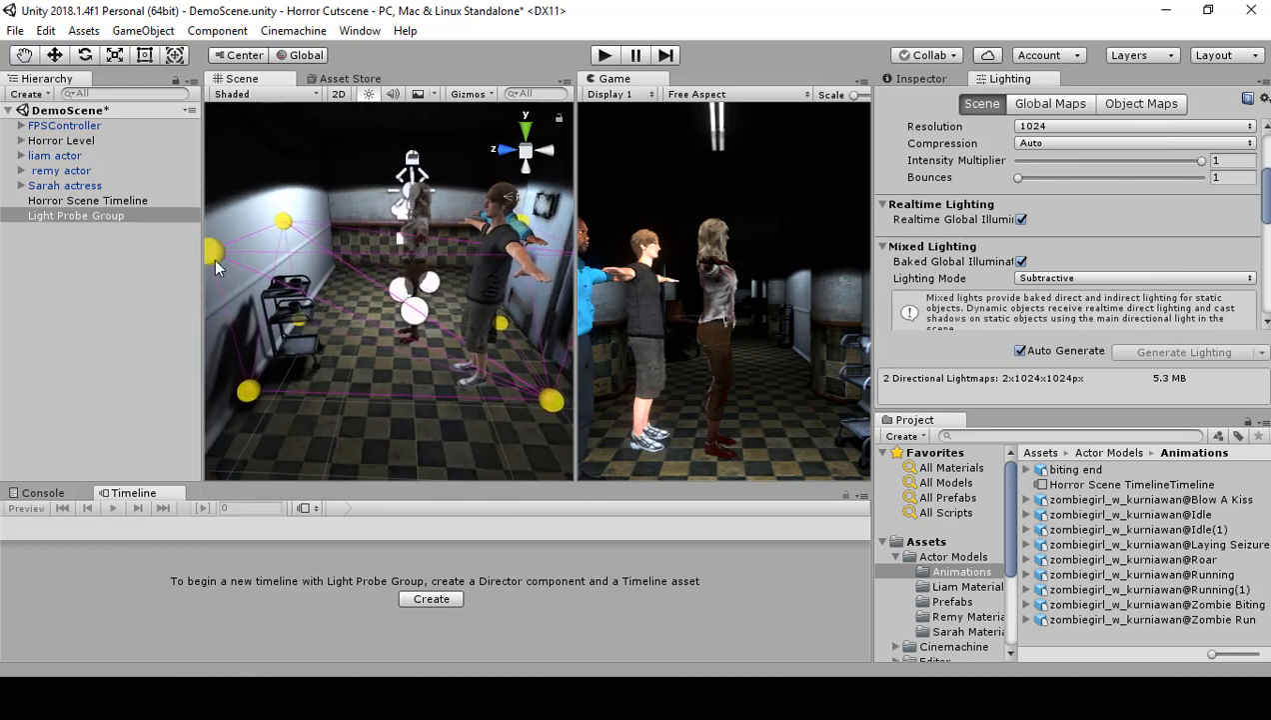
Step: Select the four light probes at the end of the group facing the open hallway
scroll(340, 400, down, 2)
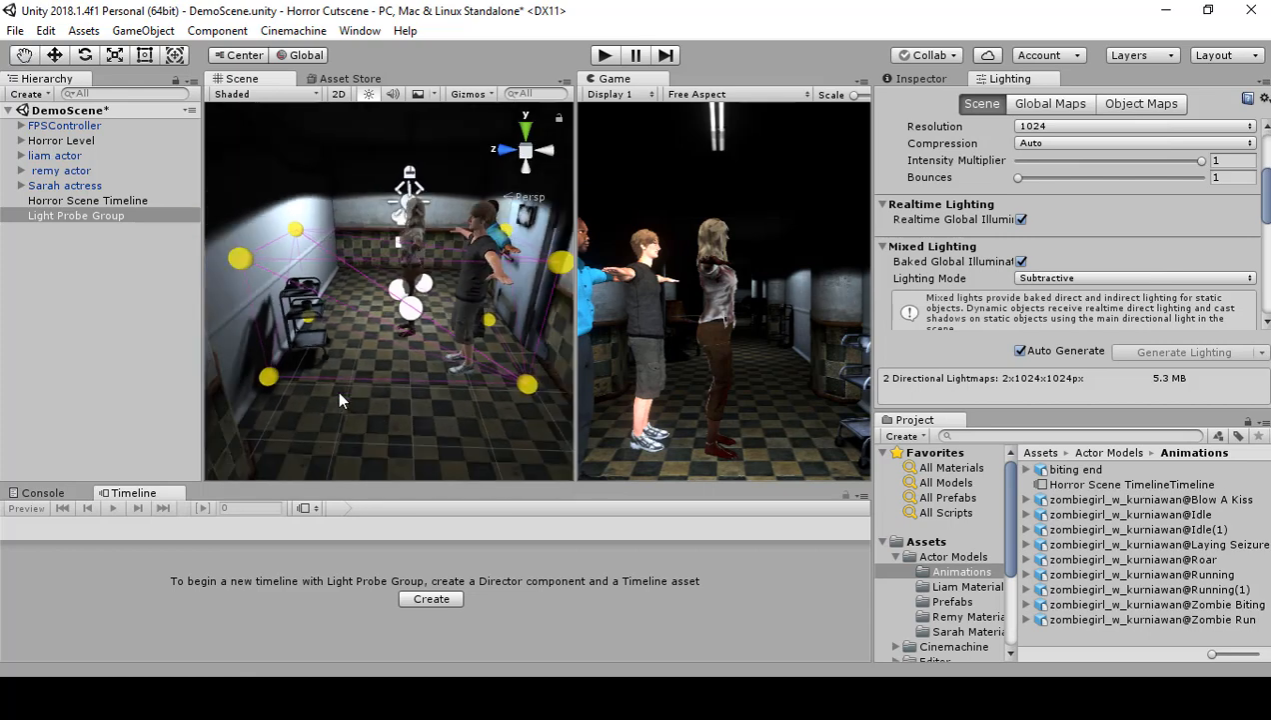
click(238, 257)
shift+click(268, 369)
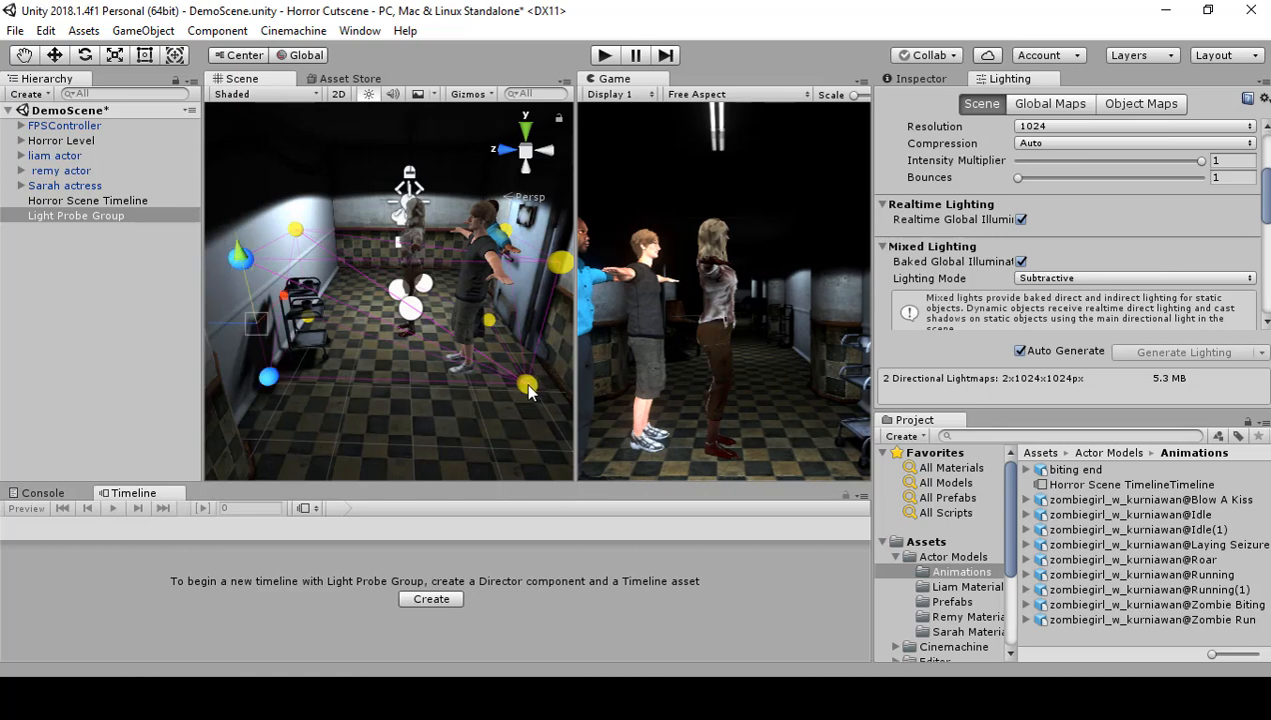
shift+click(527, 386)
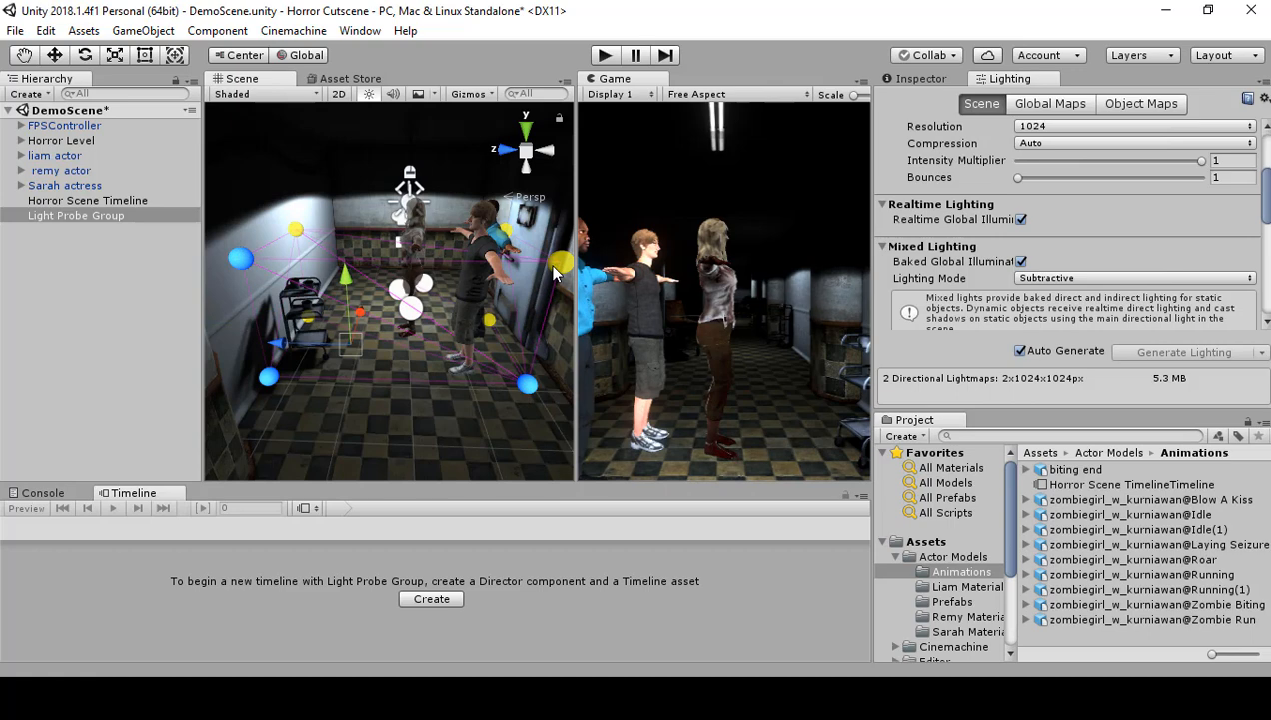
alt+drag(557, 265, 182, 380)
right_click(86, 392)
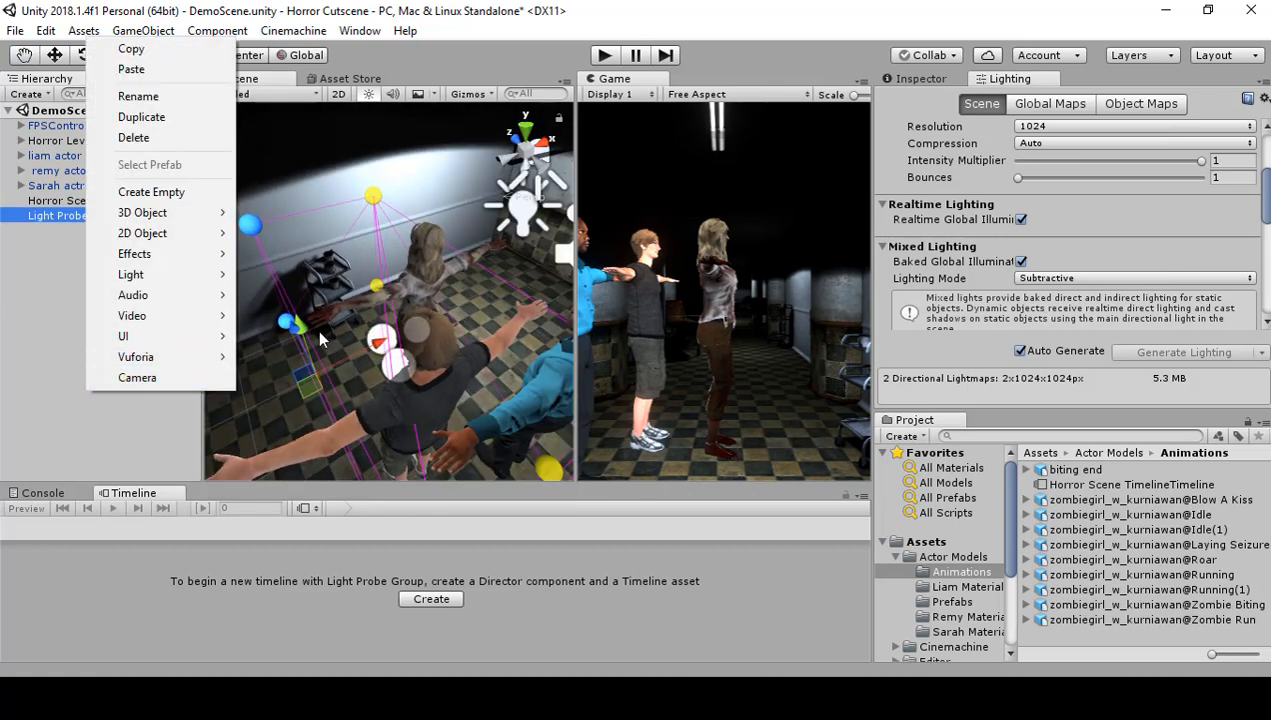
click(318, 297)
alt+drag(318, 297, 440, 330)
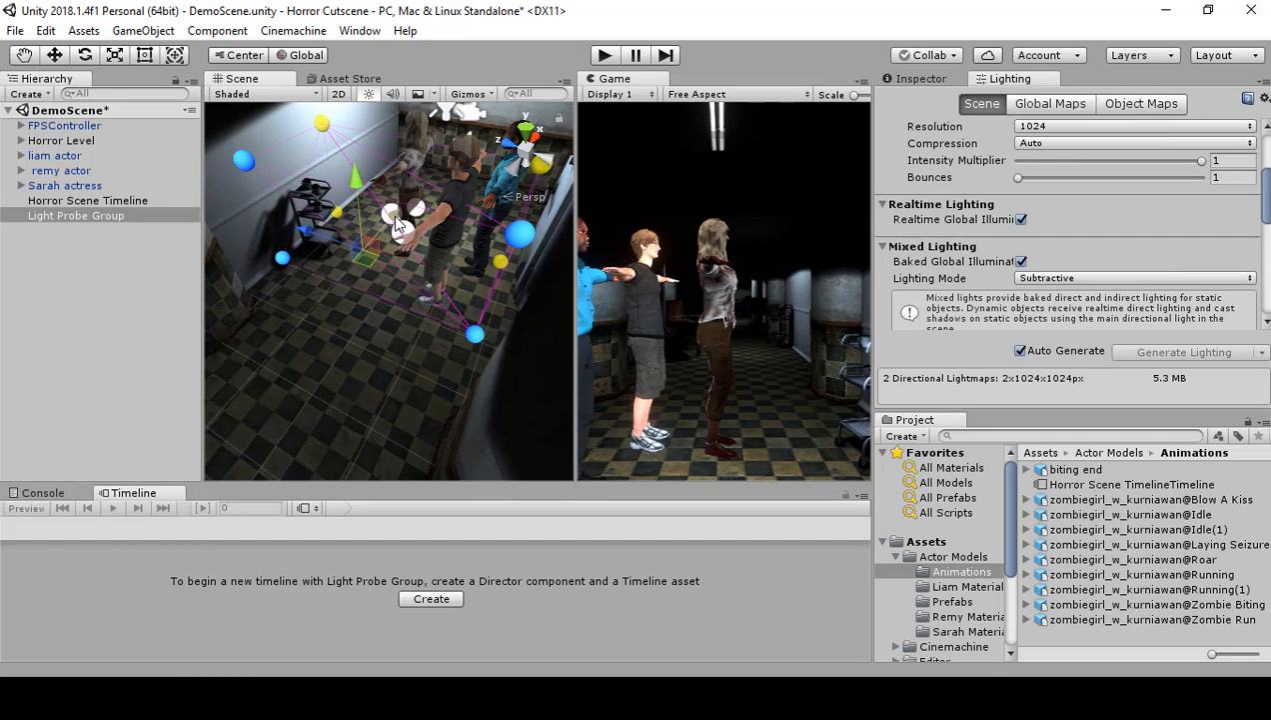
Step: Duplicate the four selected light probes and move the copies along X down the hallway
drag(396, 222, 332, 313)
right_drag(325, 313, 1162, 316)
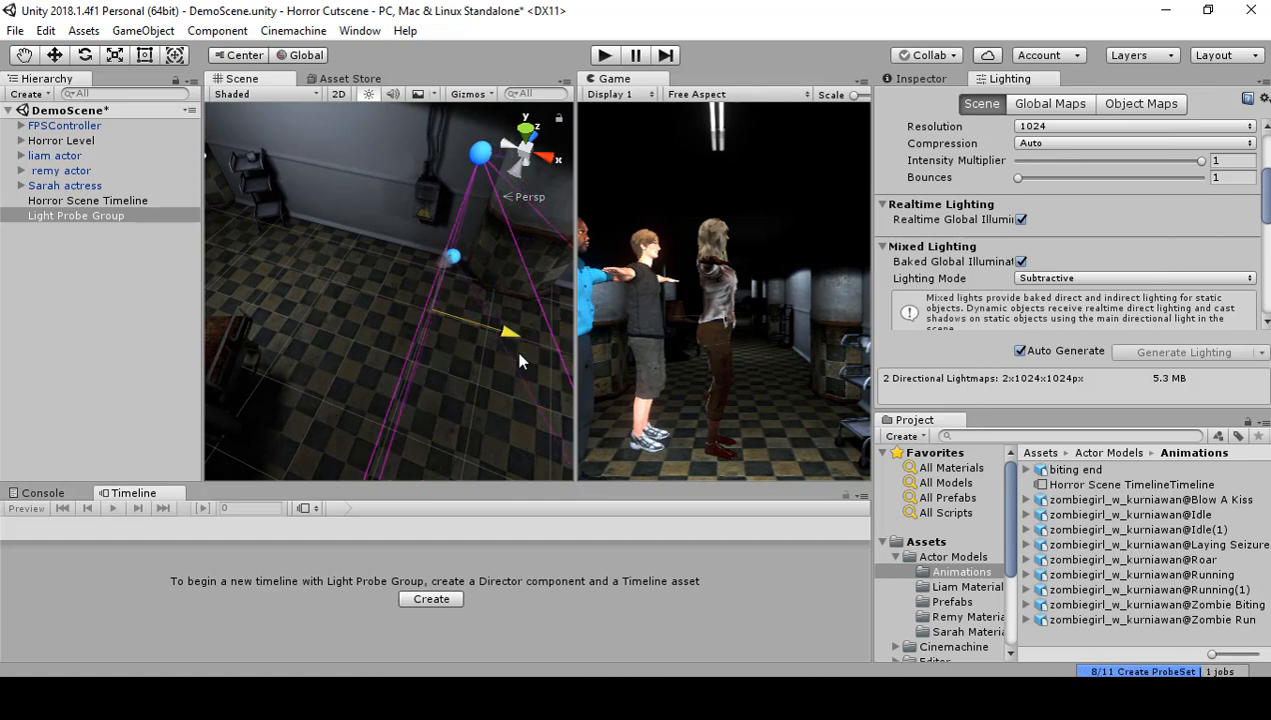
right_drag(516, 351, 566, 340)
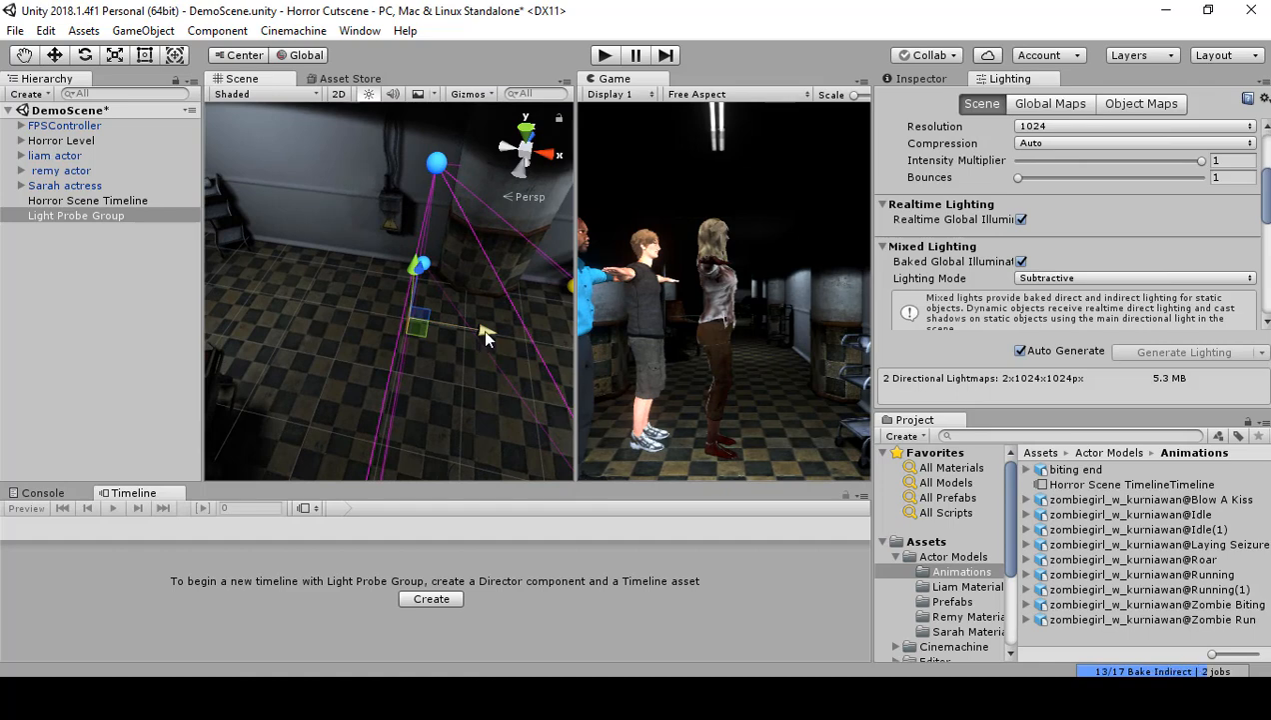
drag(482, 332, 347, 338)
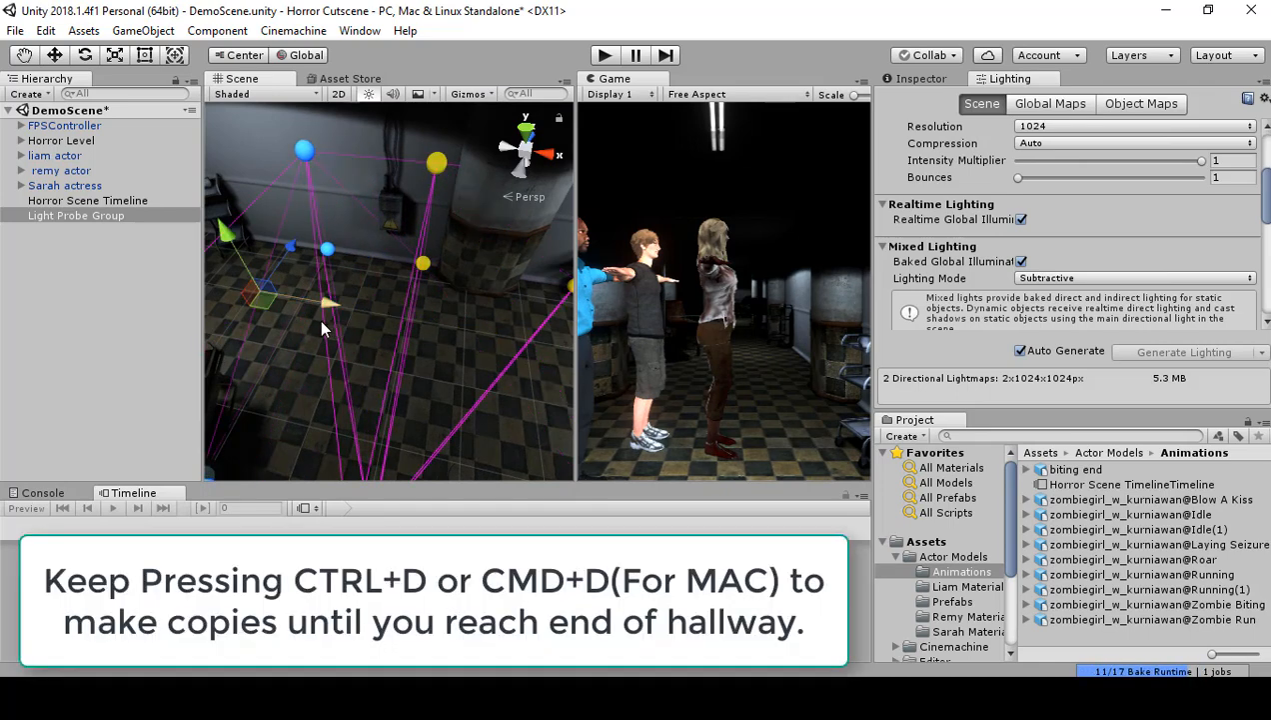
right_drag(321, 320, 202, 298)
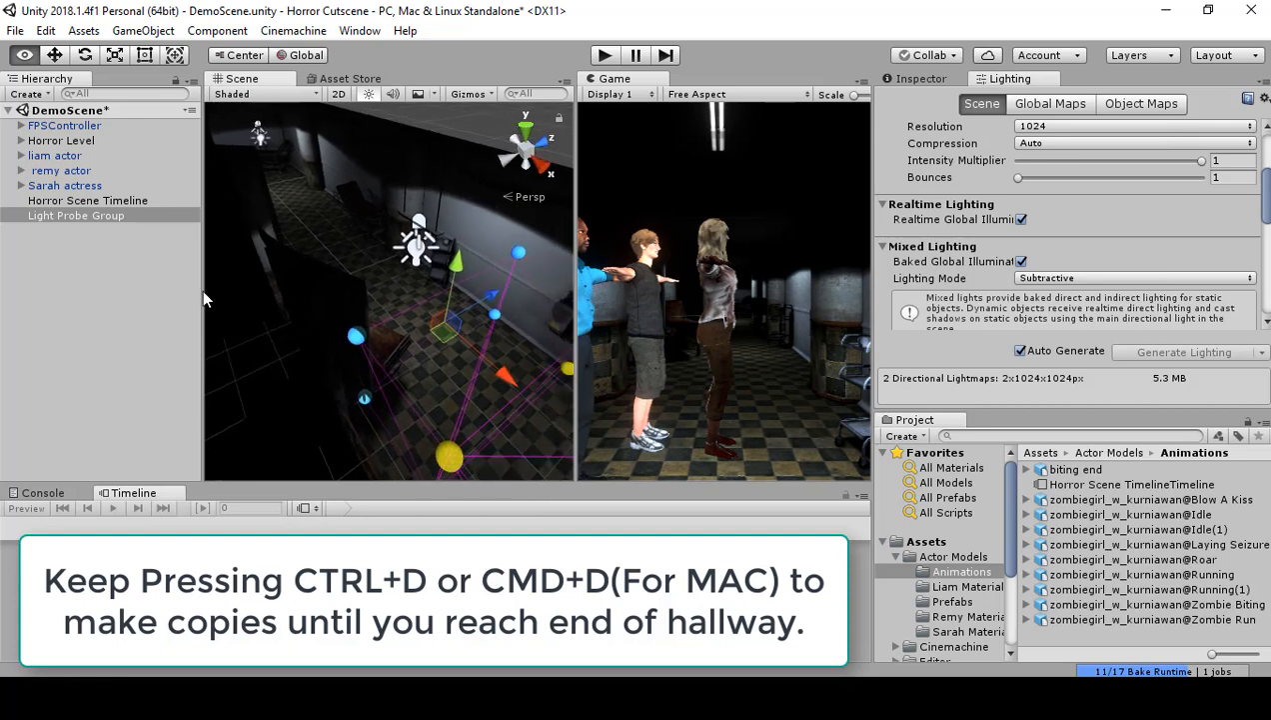
Step: Keep duplicating the four light probes and moving each set of copies along X until they reach the end of the hallway
key(ctrl+d)
drag(509, 369, 264, 169)
key(ctrl+d)
key(ctrl+d)
key(ctrl+d)
right_drag(349, 174, 413, 208)
key(w)
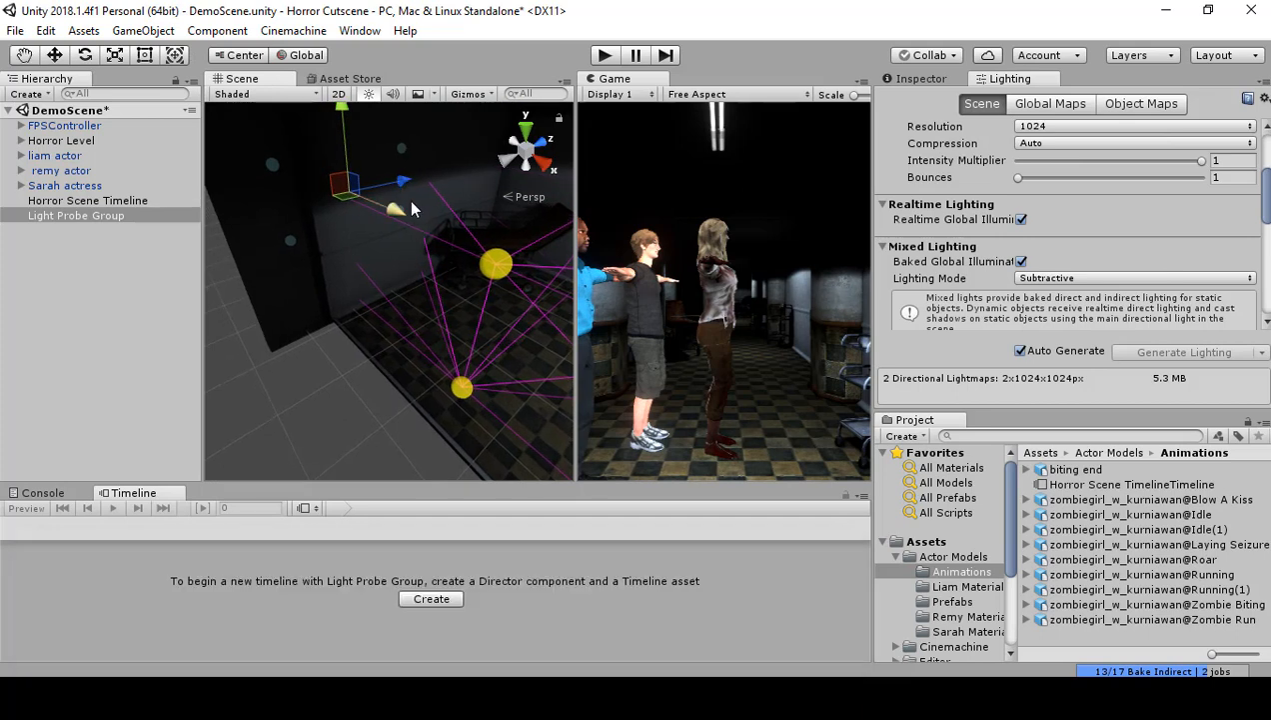
drag(404, 211, 453, 263)
right_drag(453, 268, 432, 297)
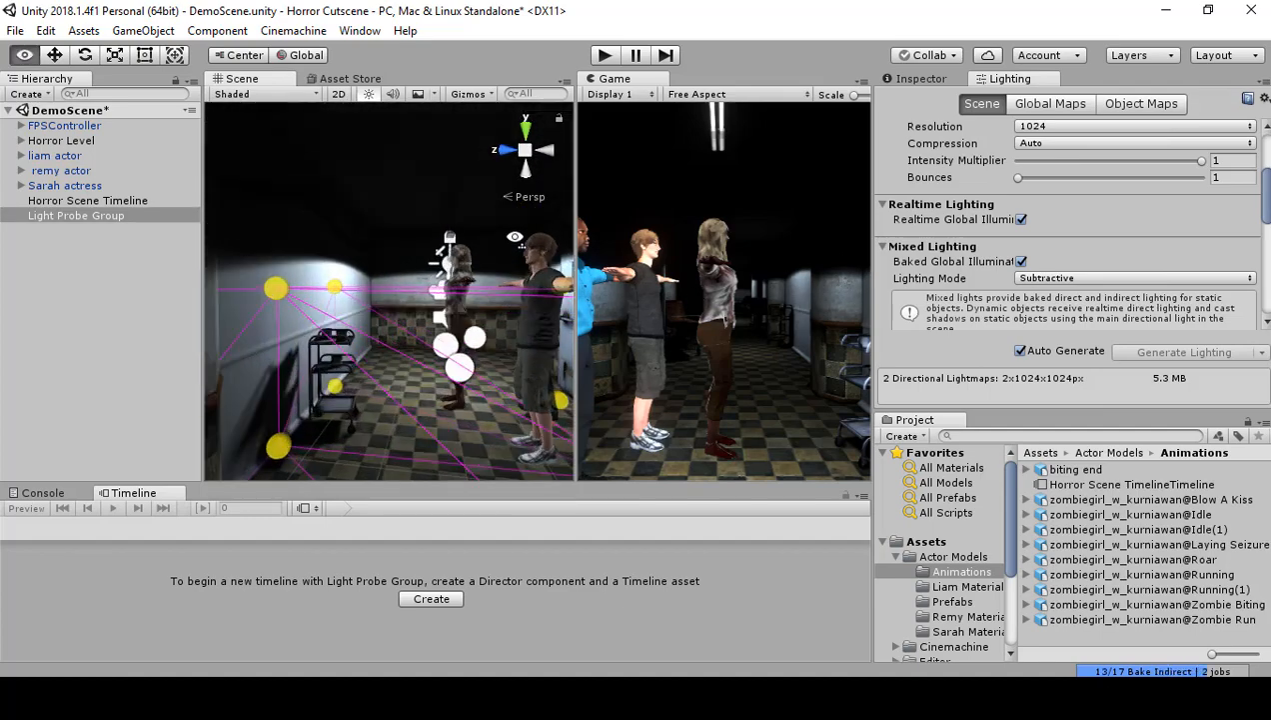
Step: Duplicate the four light probes behind the characters at the opposite end and move the copies along X toward the end wall
right_drag(518, 240, 350, 385)
right_drag(229, 393, 459, 289)
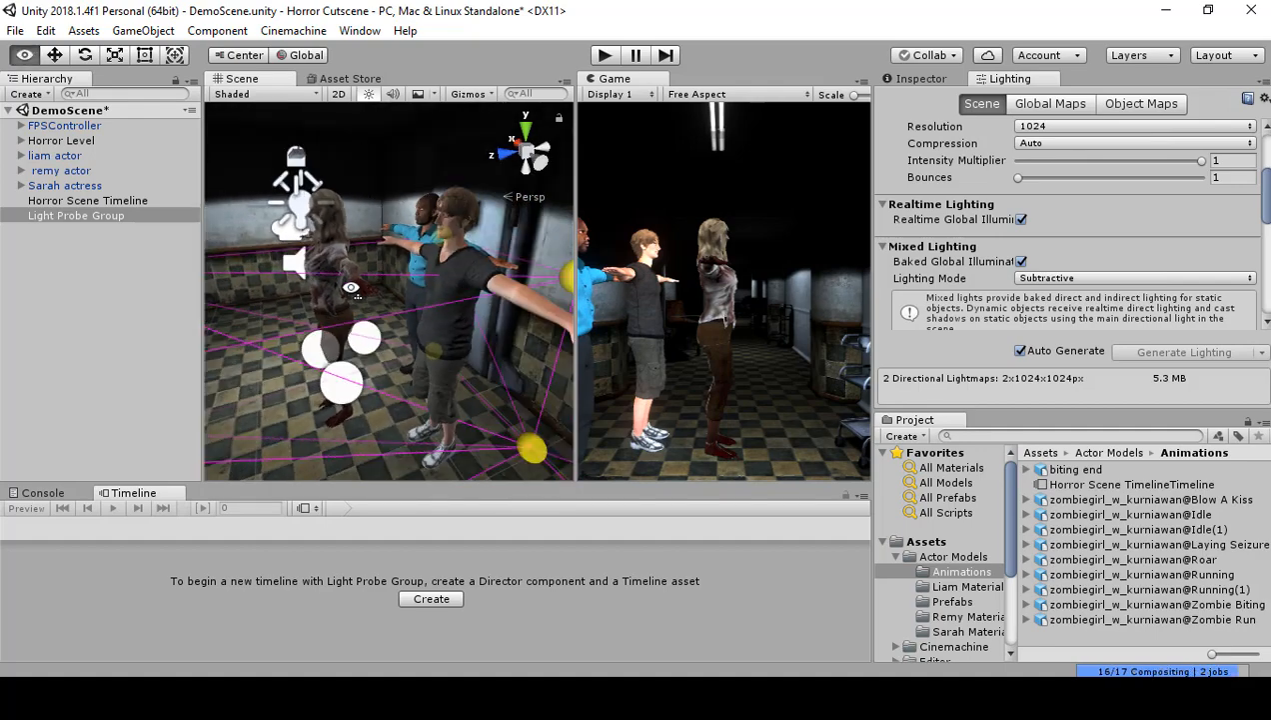
right_drag(351, 287, 1175, 392)
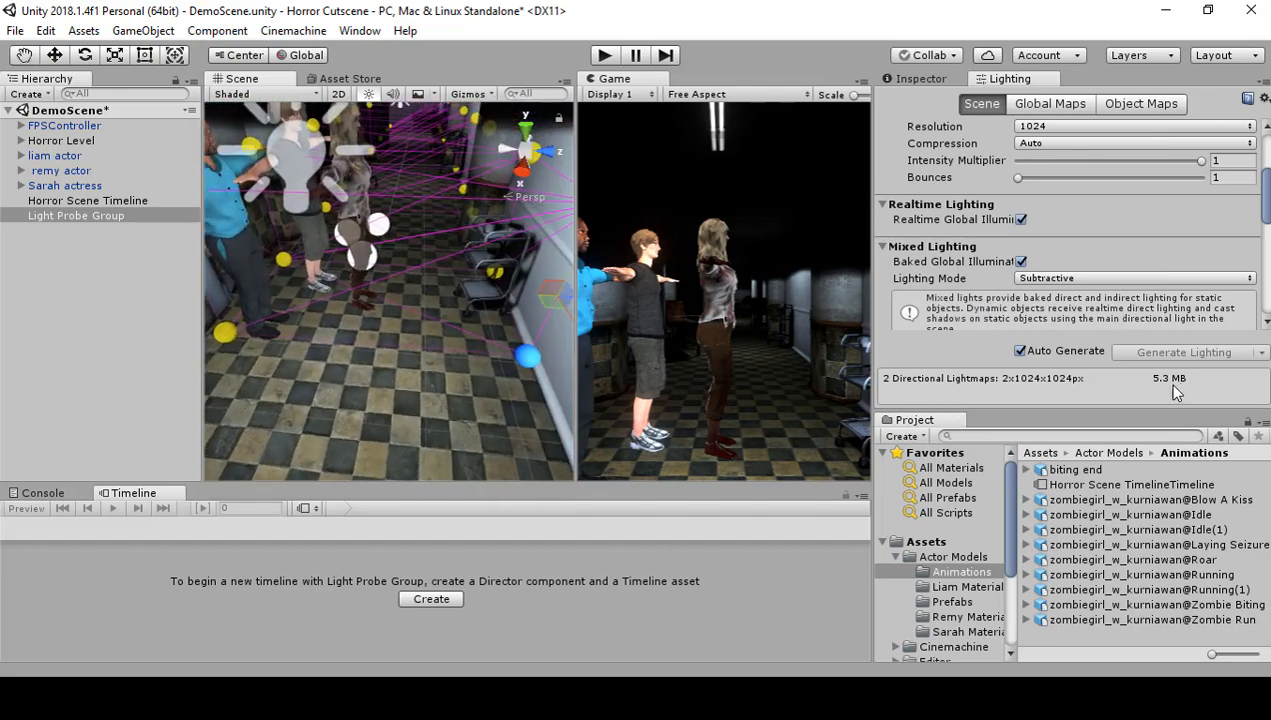
right_drag(550, 400, 340, 341)
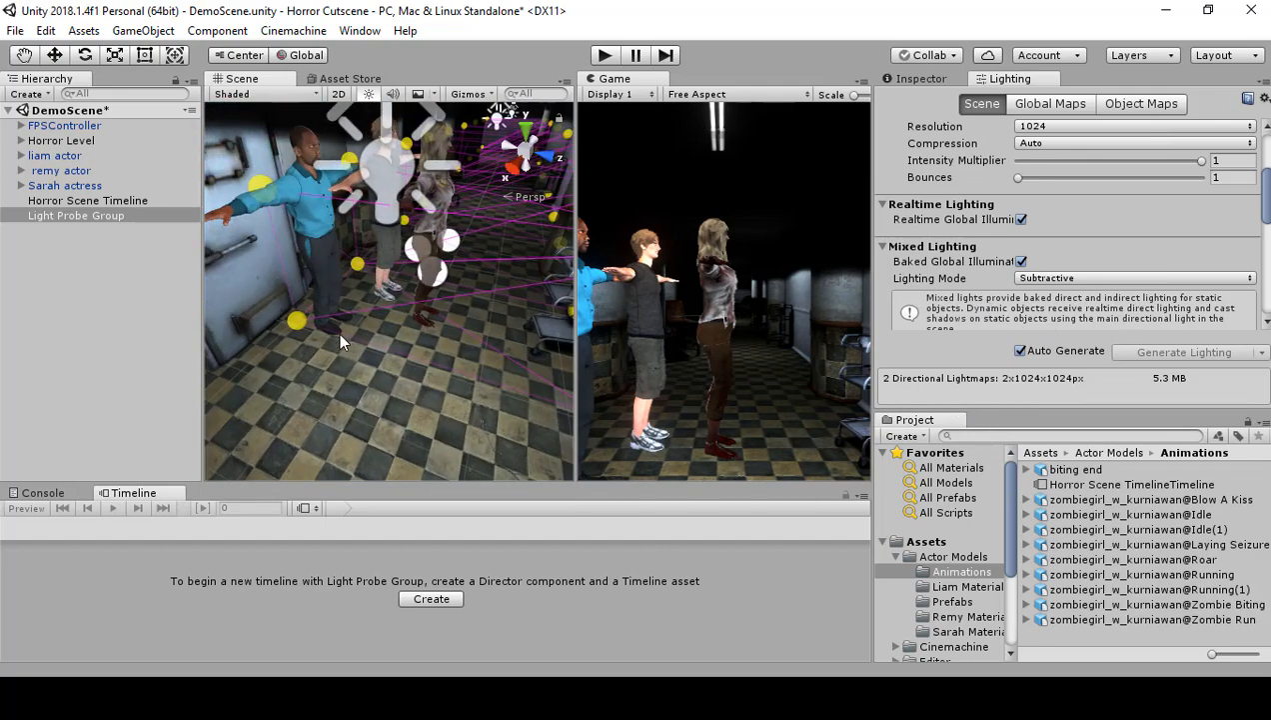
click(298, 321)
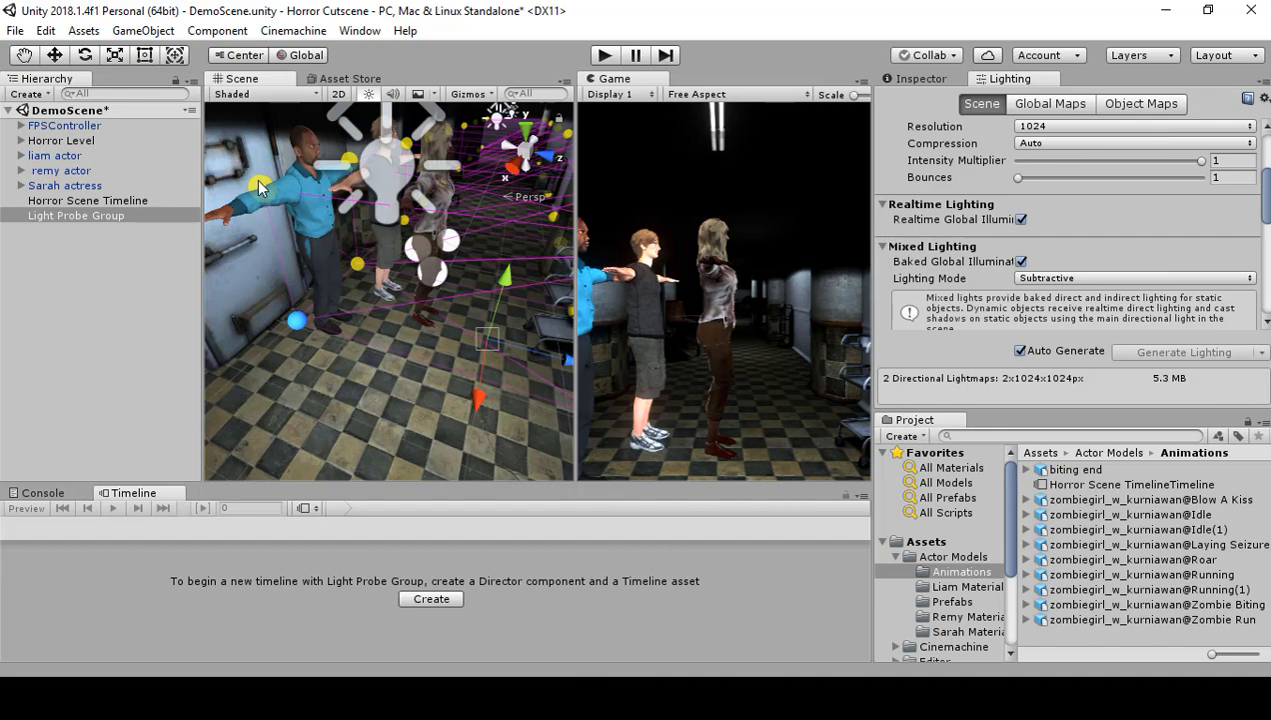
right_drag(258, 187, 313, 316)
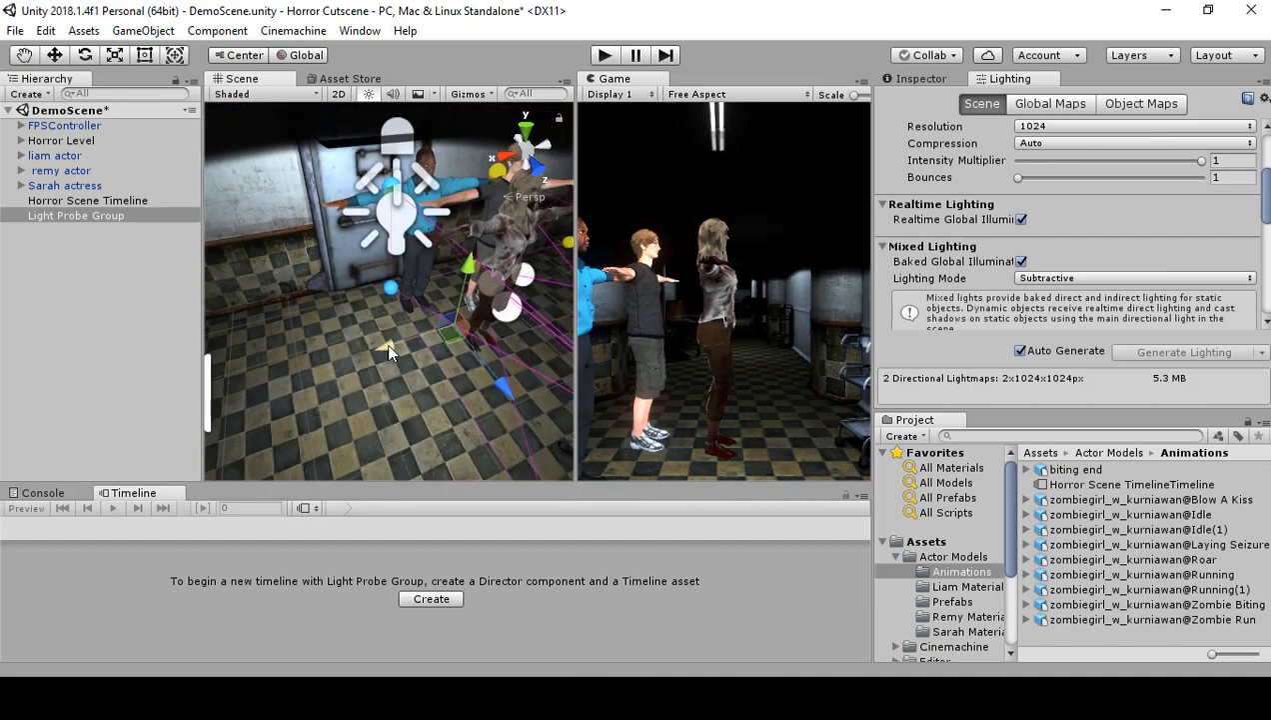
right_drag(363, 339, 159, 337)
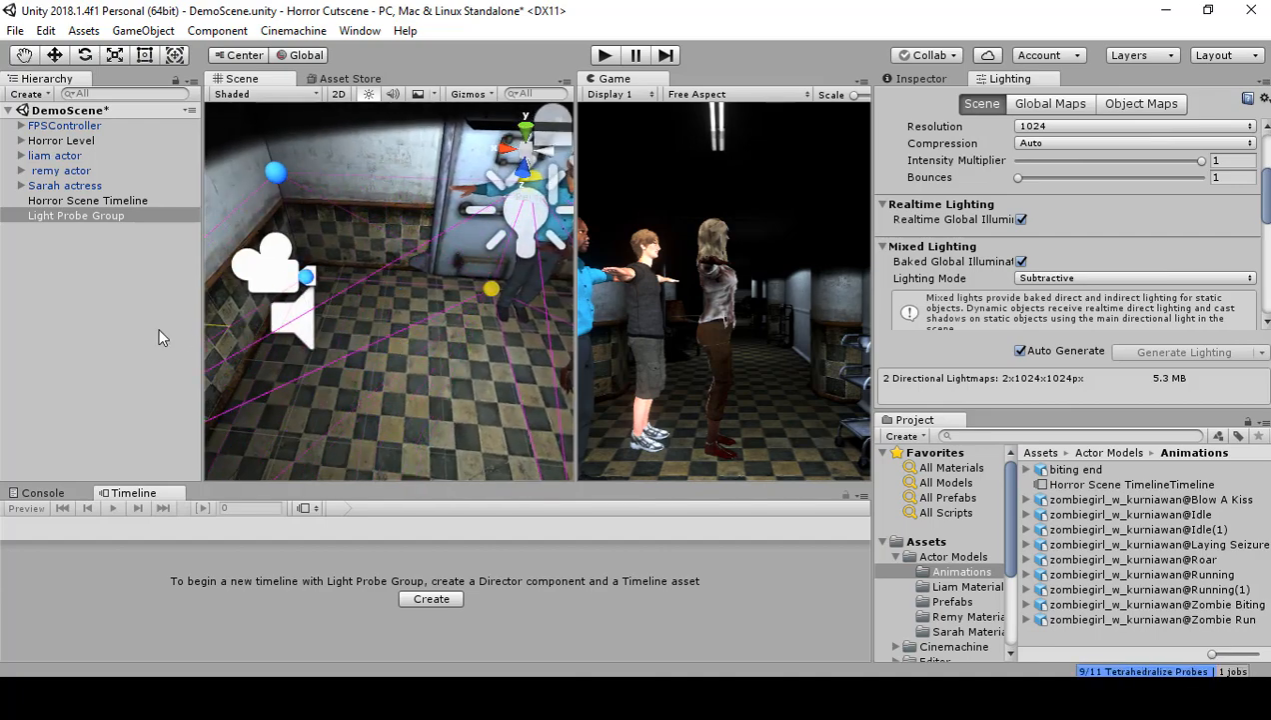
Step: Select Horror Scene Timeline, rewind it to frame 0 and play the preview to check the characters' lighting
right_drag(450, 298, 683, 229)
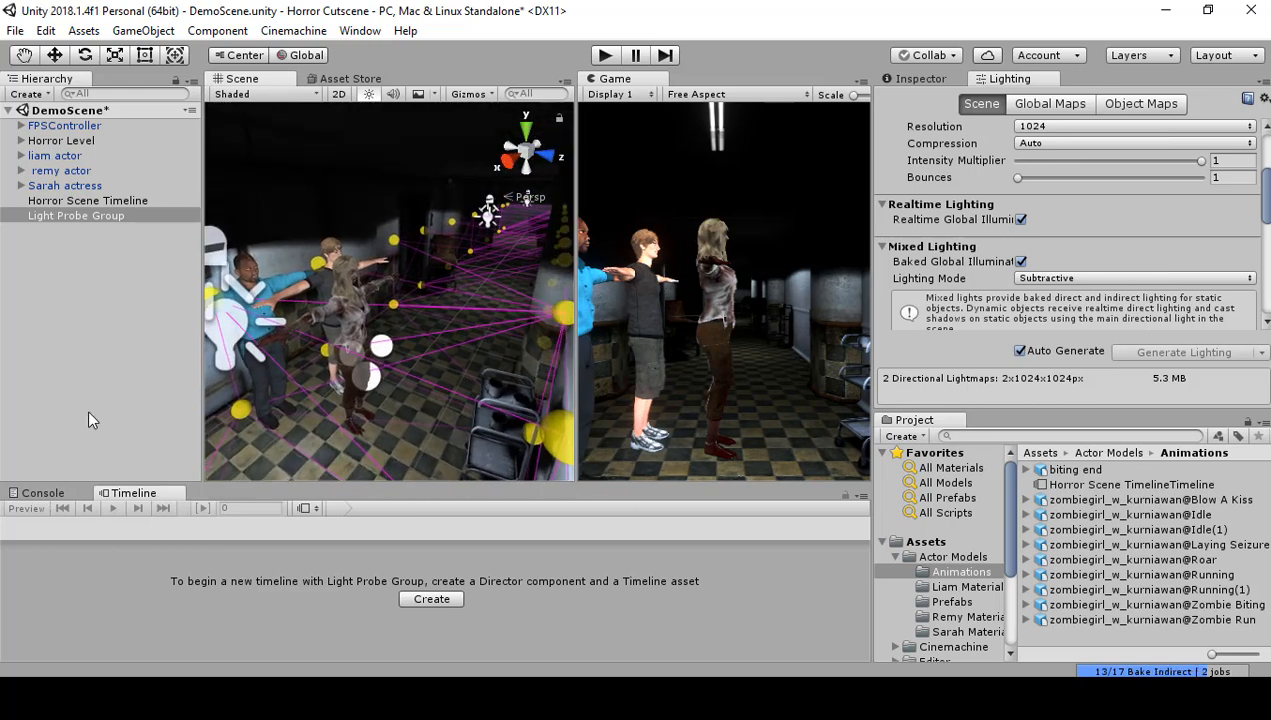
click(117, 202)
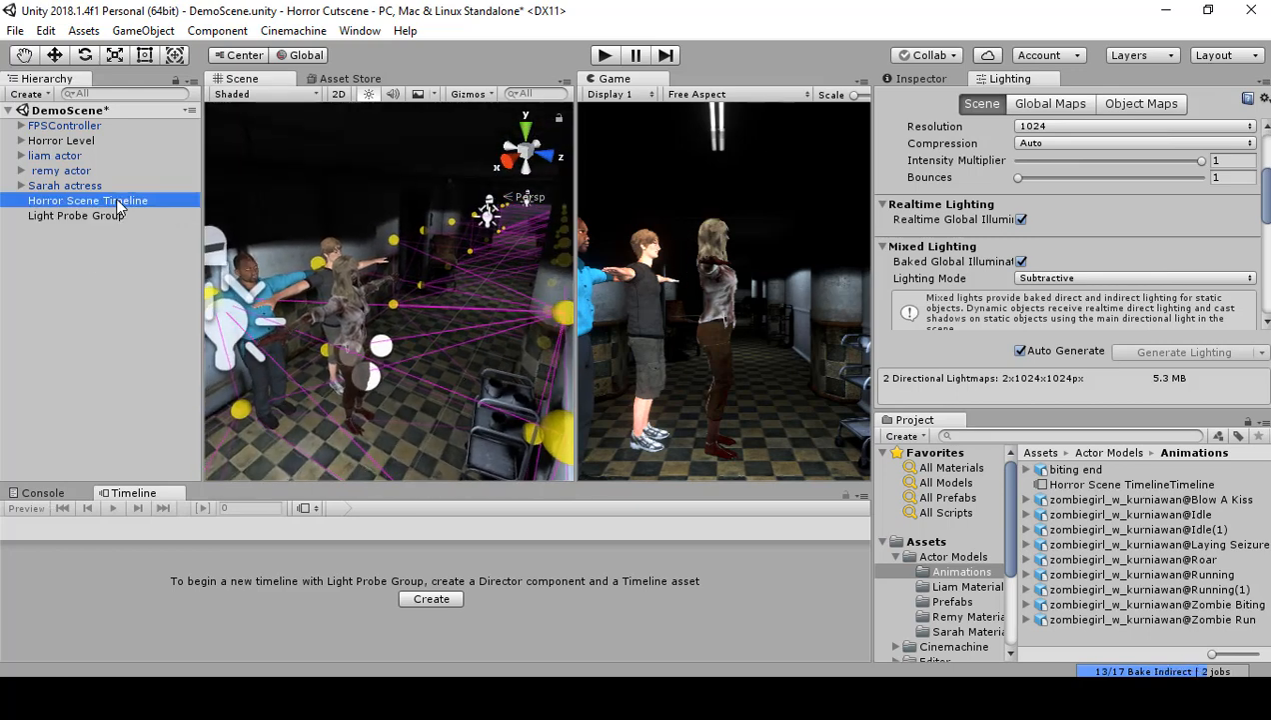
right_drag(296, 304, 427, 263)
key(w)
drag(848, 531, 298, 534)
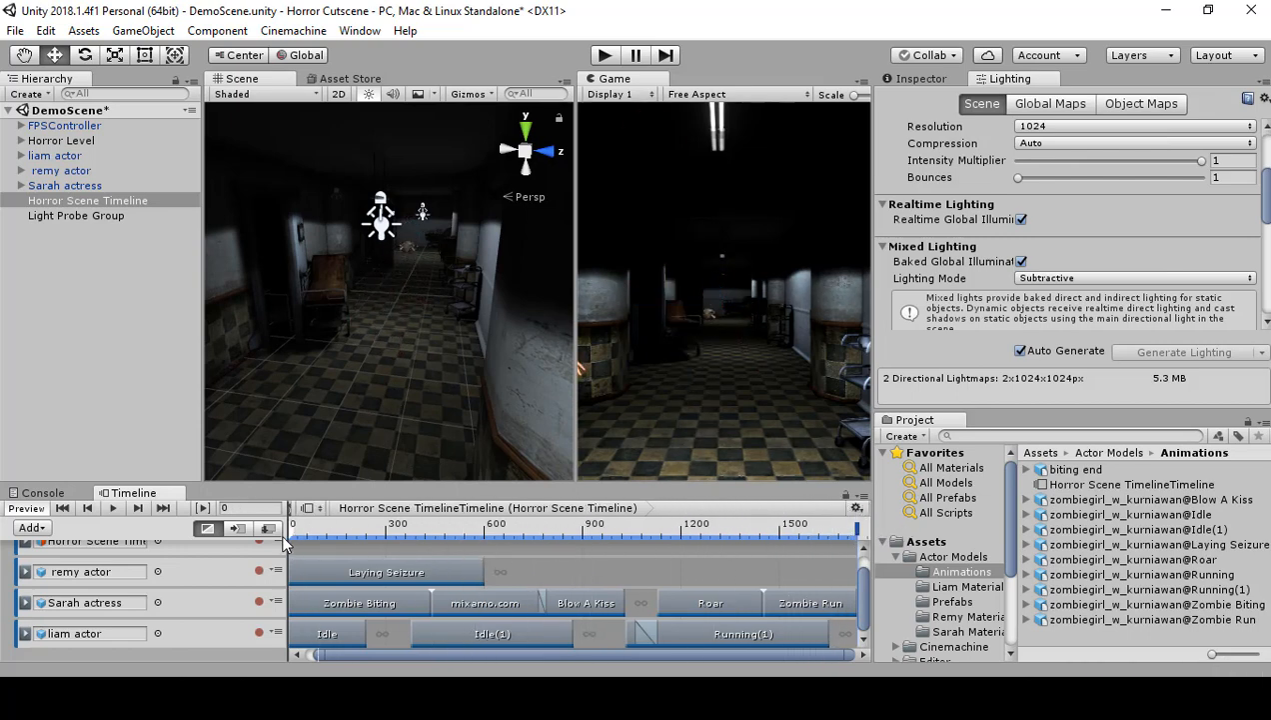
click(115, 509)
Step: Open the Cinemachine folder in the project assets and add a Cinemachine Track to Horror Scene Timeline
click(940, 648)
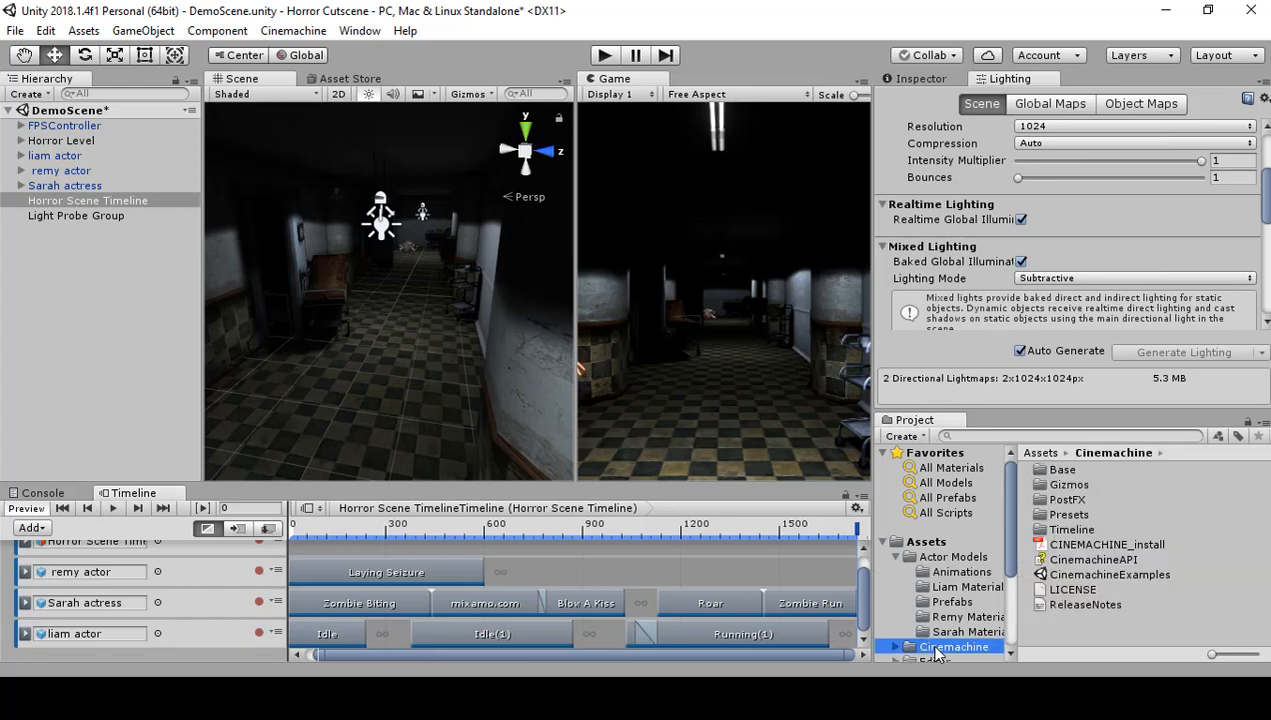
click(140, 430)
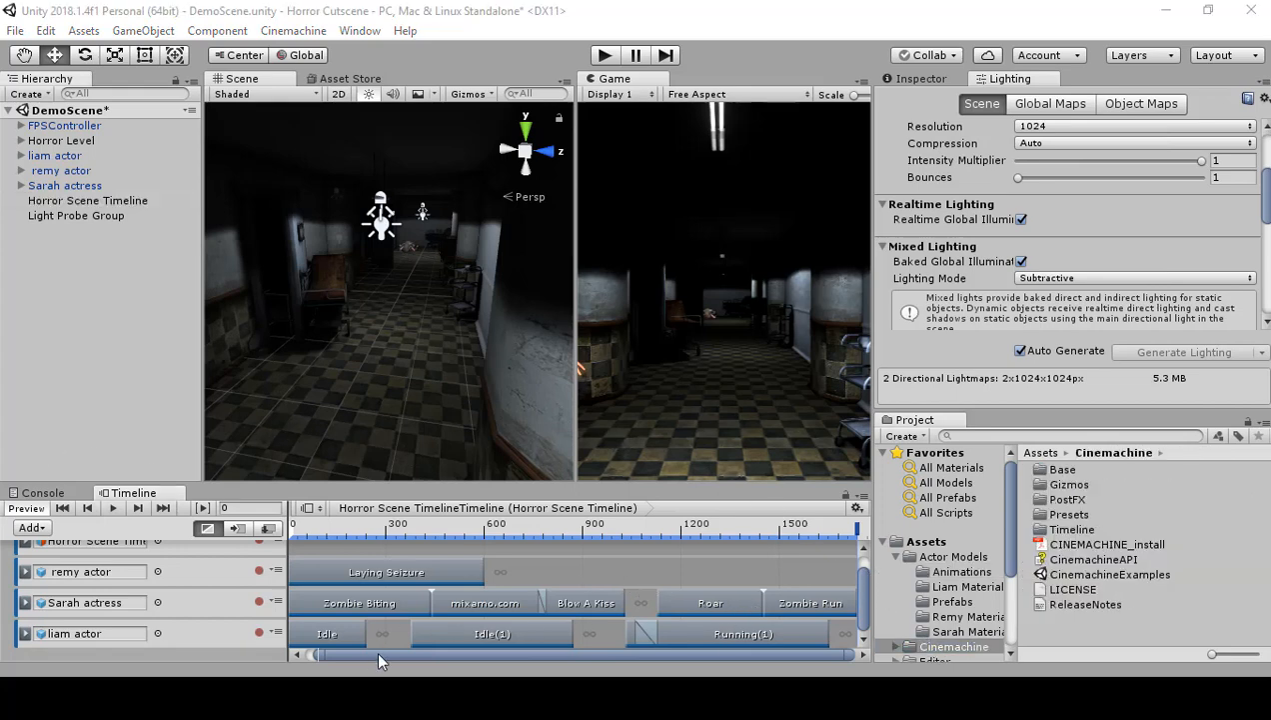
drag(371, 654, 343, 654)
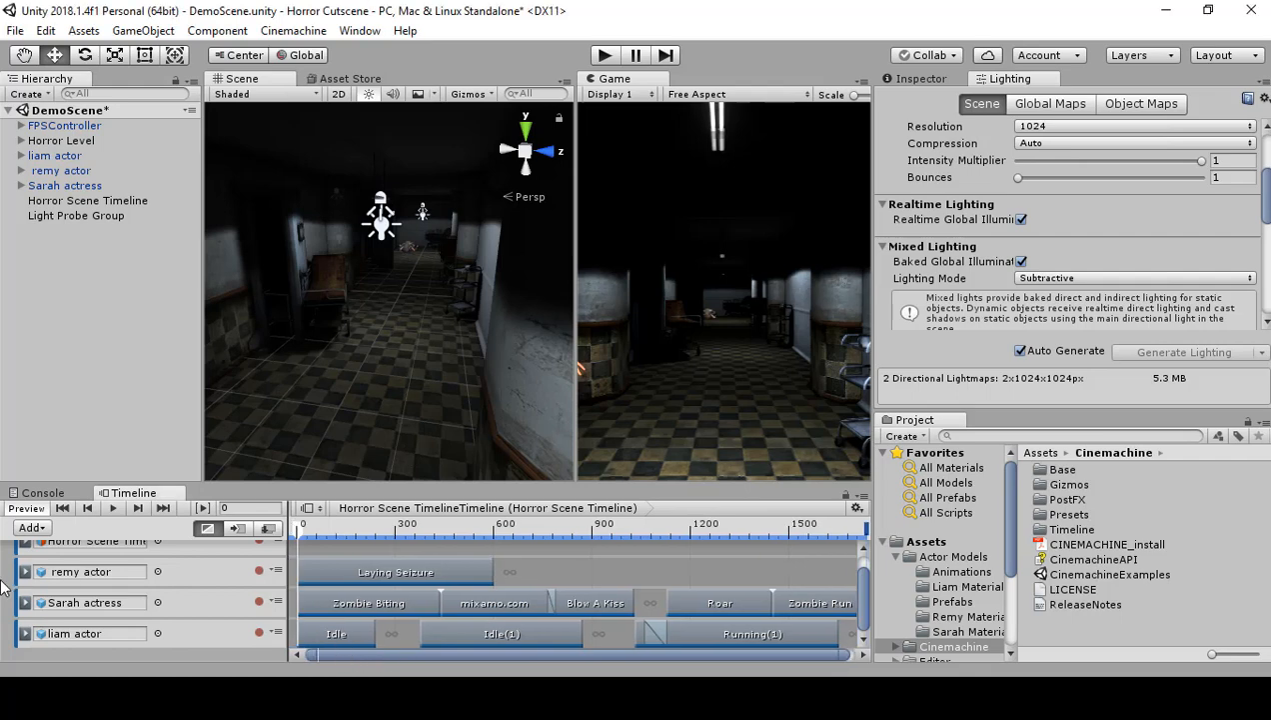
click(35, 535)
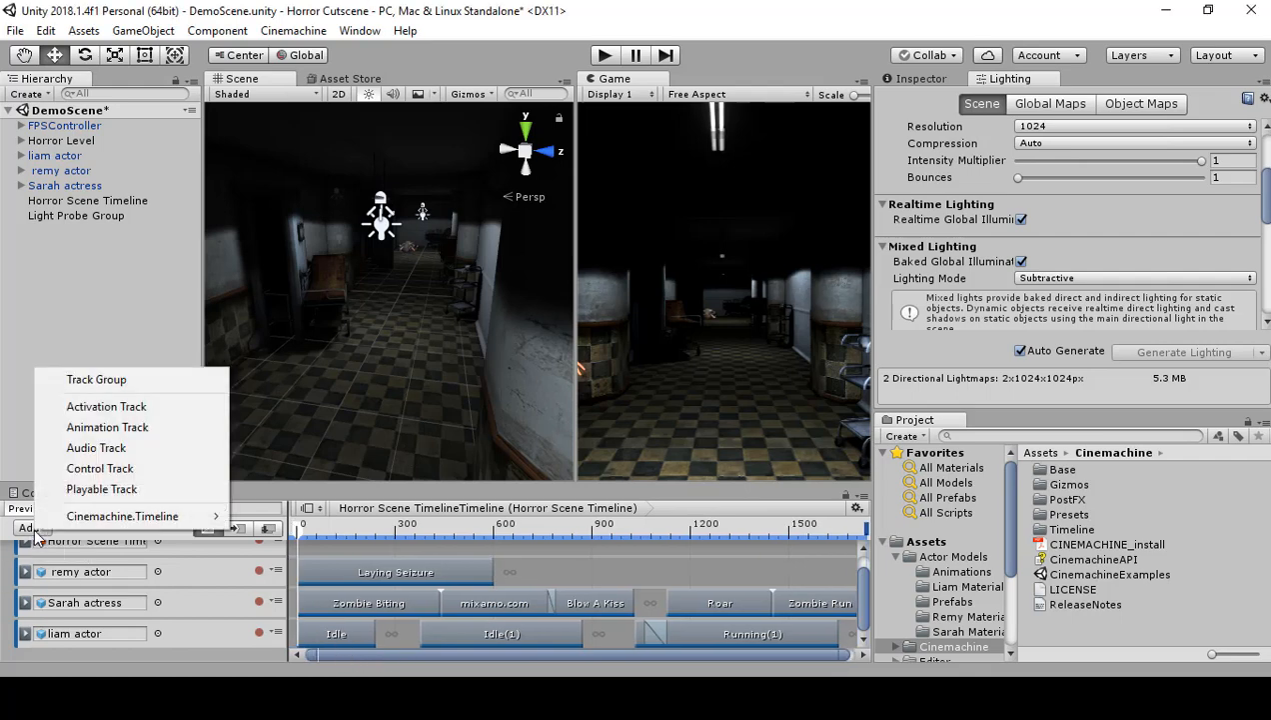
mouse_move(80, 518)
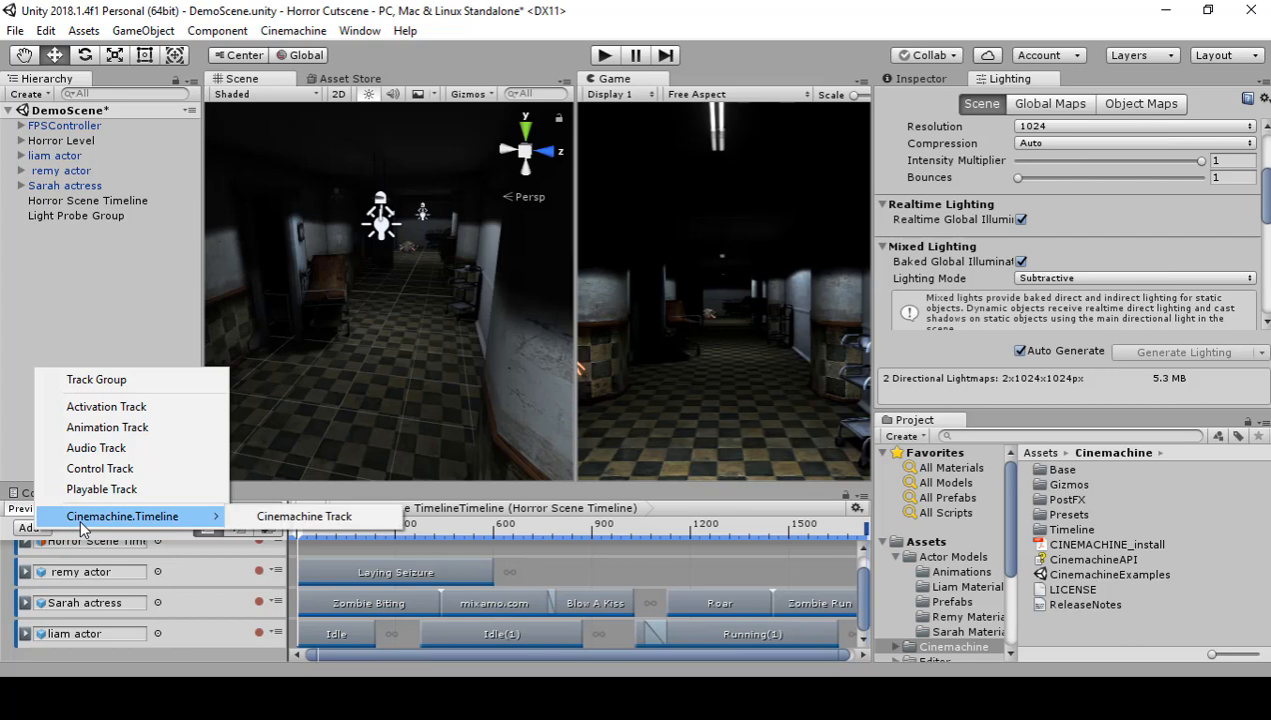
click(298, 517)
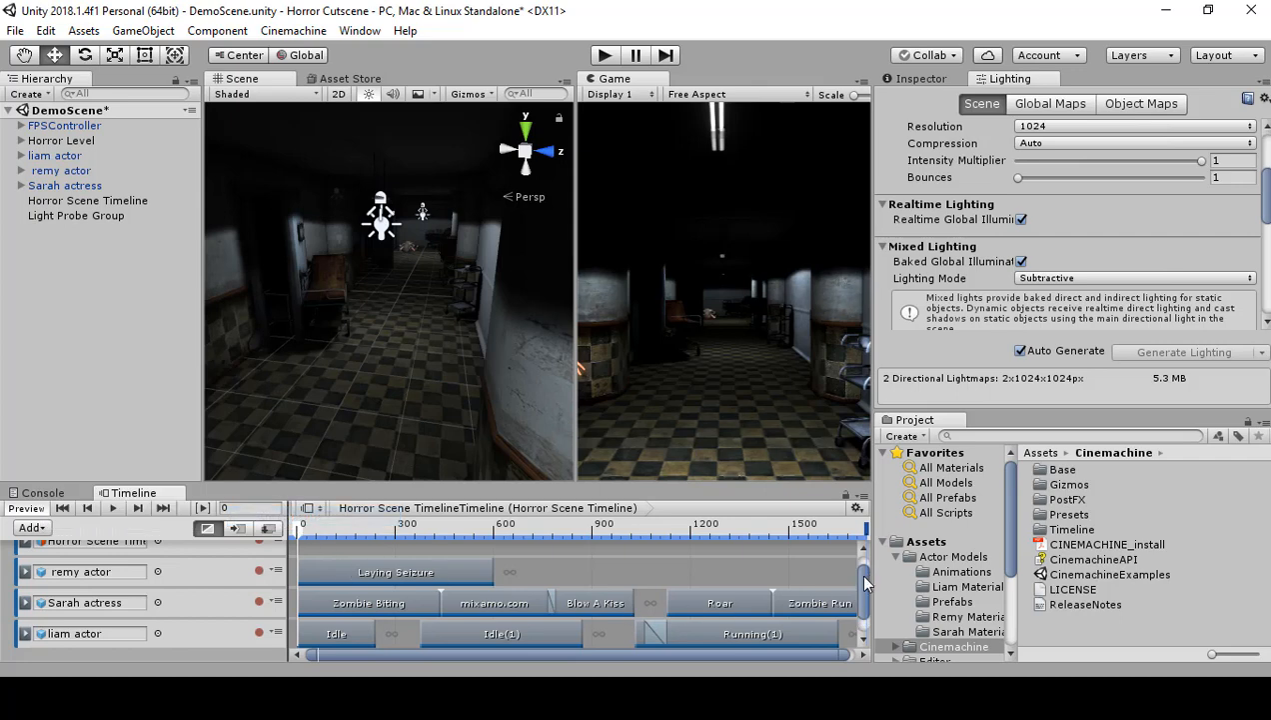
drag(866, 582, 868, 609)
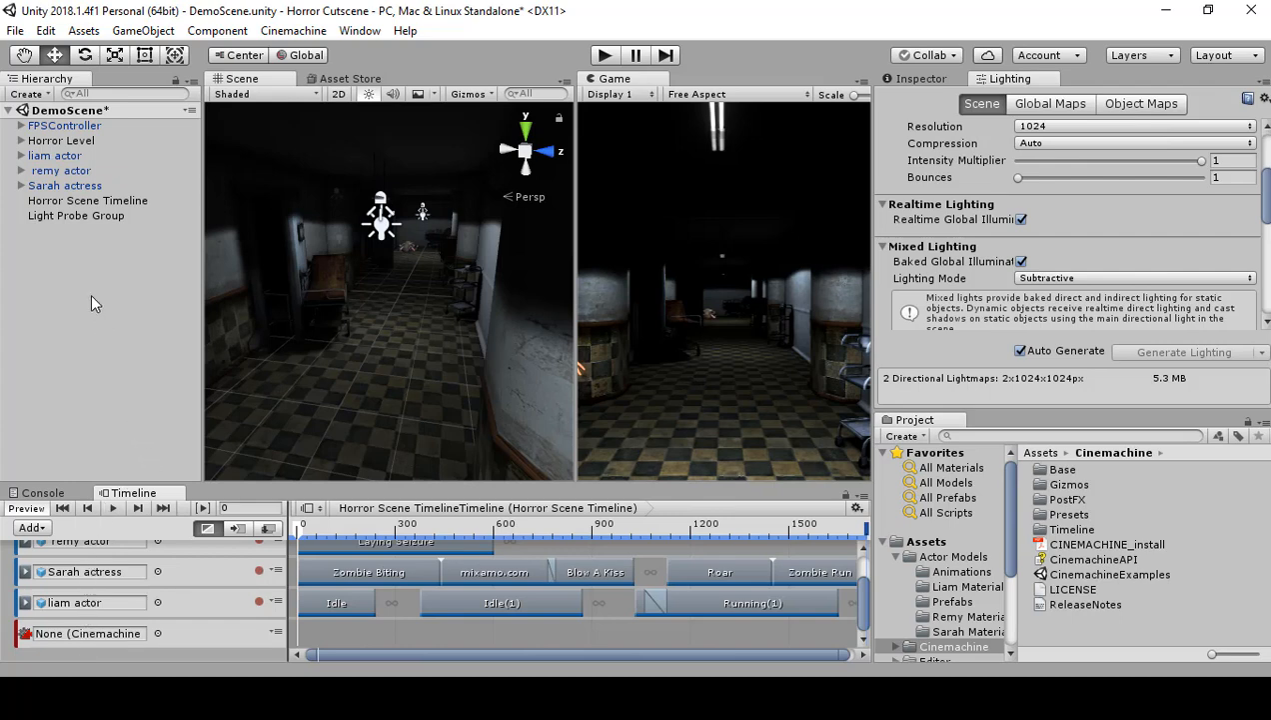
Step: Select FirstPersonCharacter under FPSController and show its camera properties in the Inspector
click(20, 127)
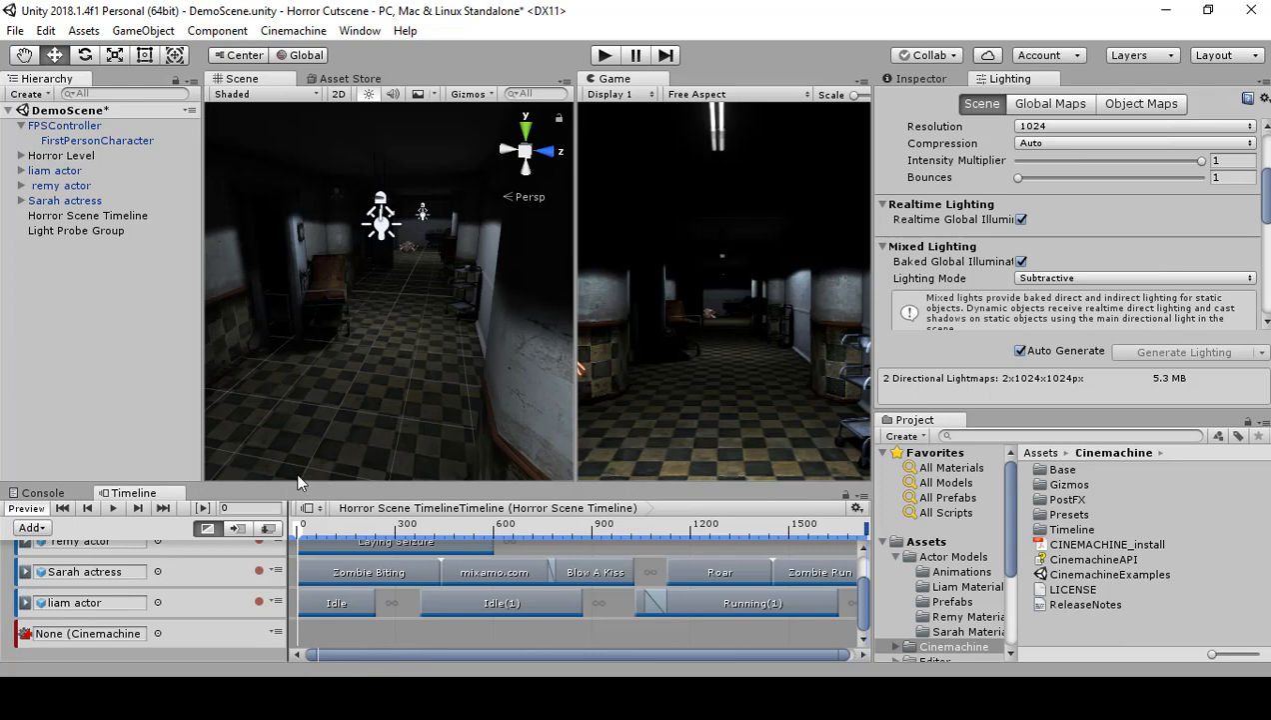
click(97, 141)
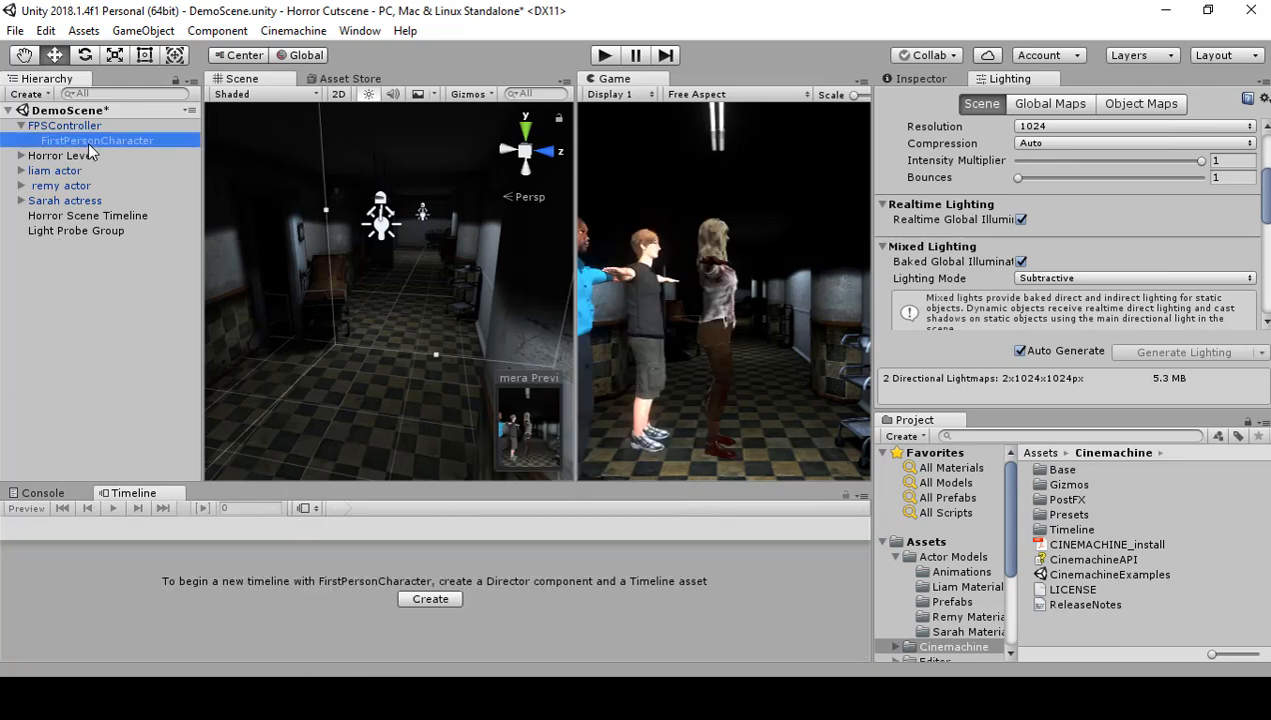
click(22, 126)
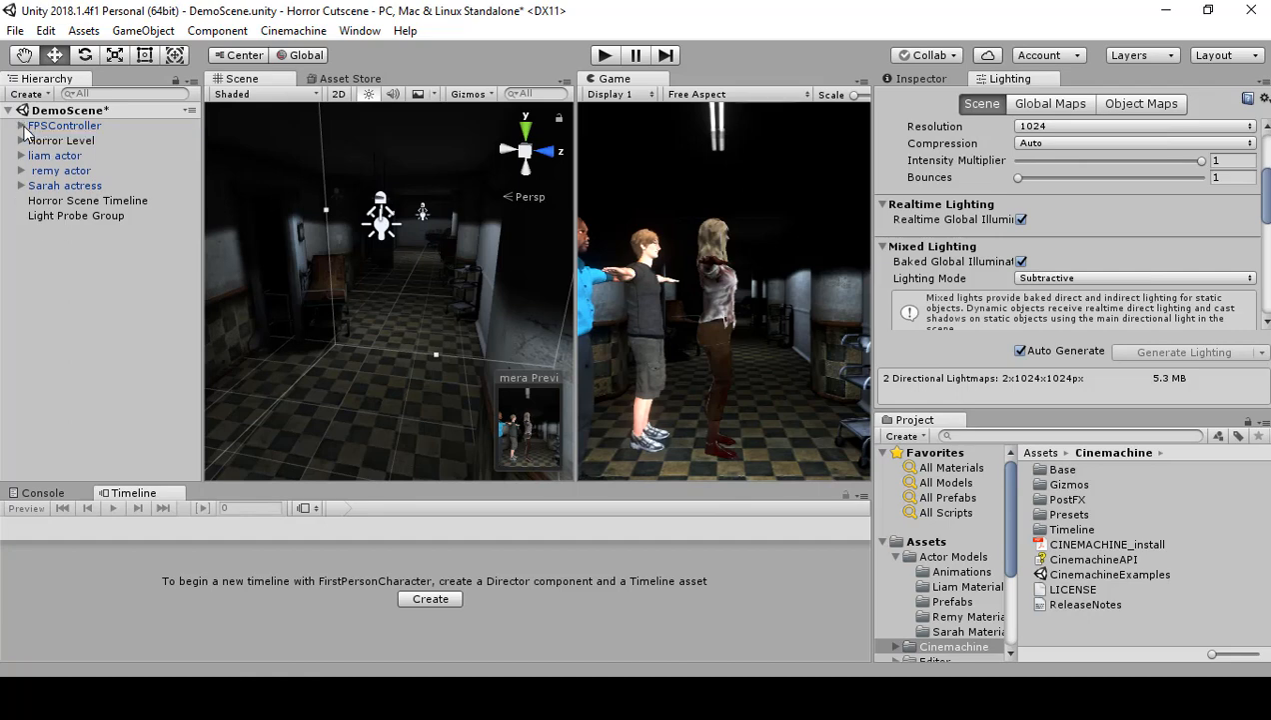
click(22, 127)
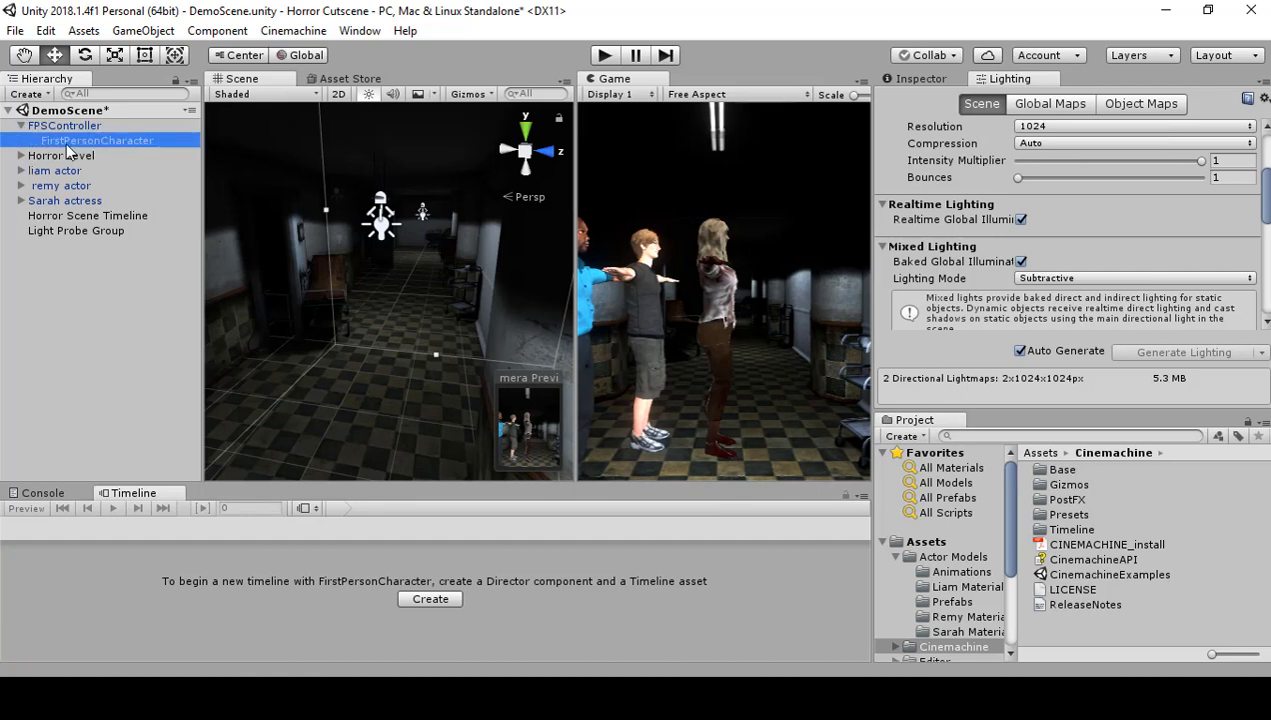
click(66, 144)
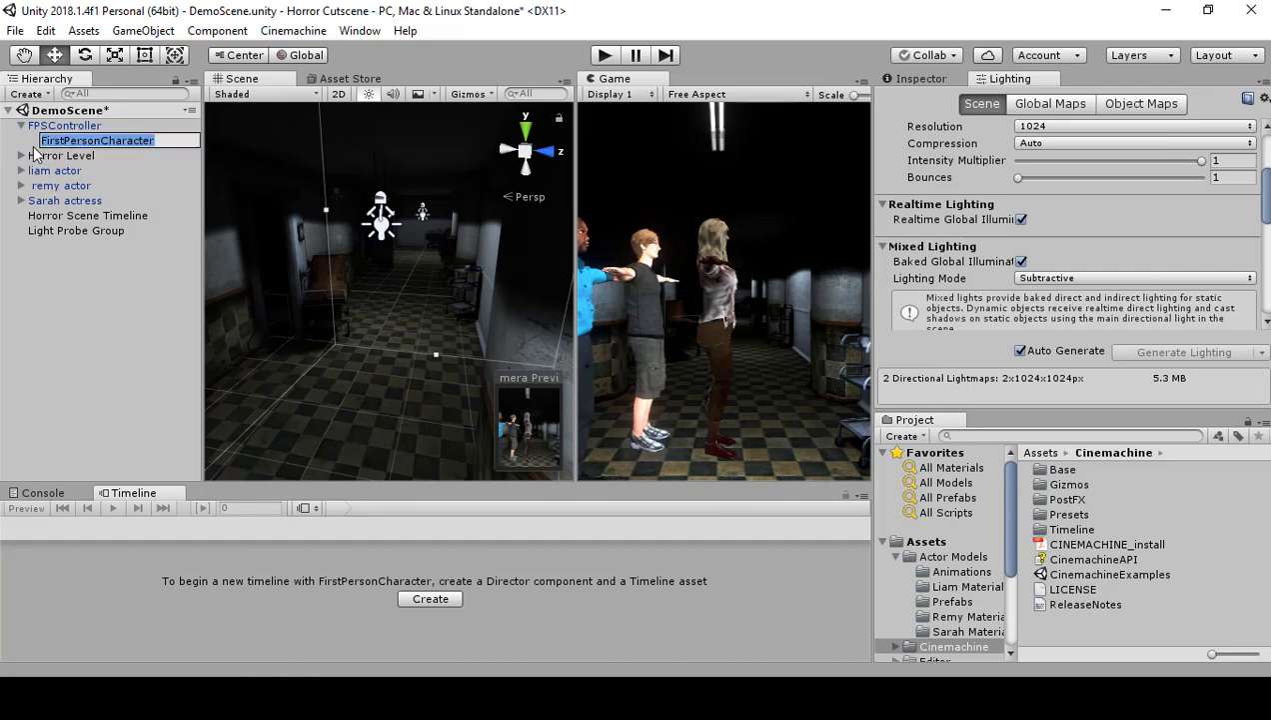
key(Return)
click(917, 83)
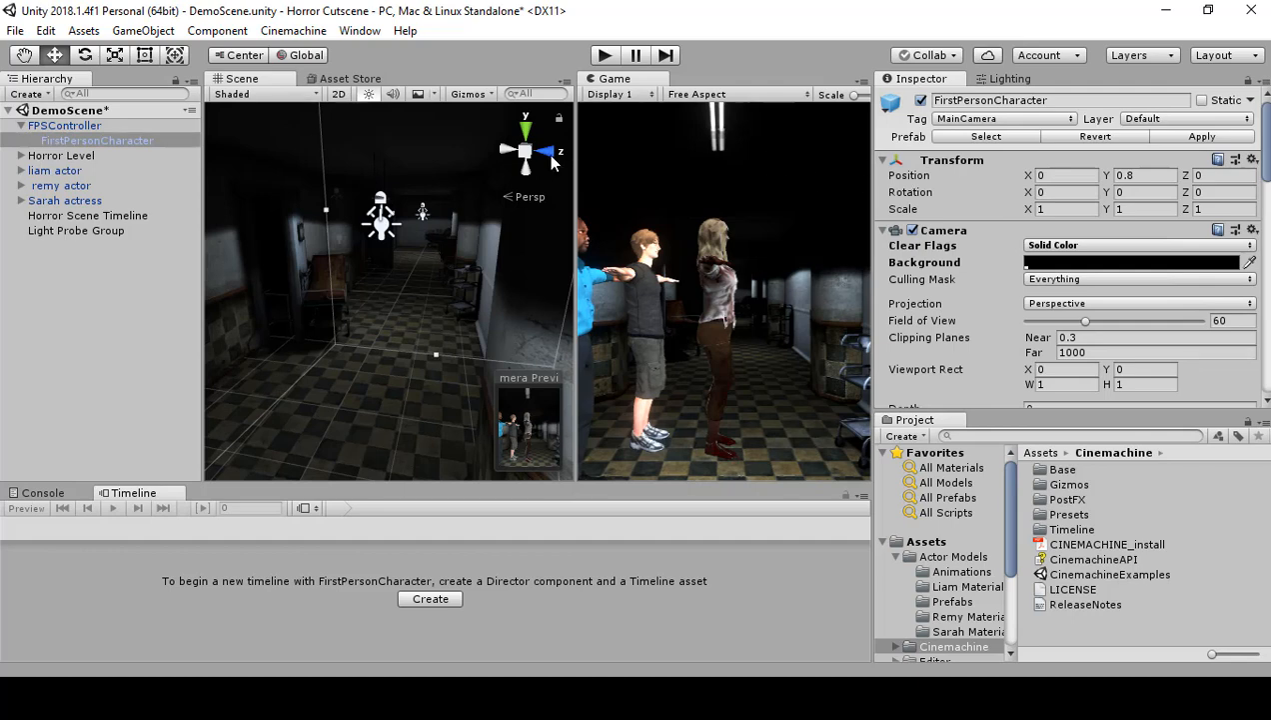
Step: Move FirstPersonCharacter out of FPSController to the top level of the hierarchy, accept breaking the prefab instance, and select FPSController
click(57, 145)
drag(57, 145, 48, 118)
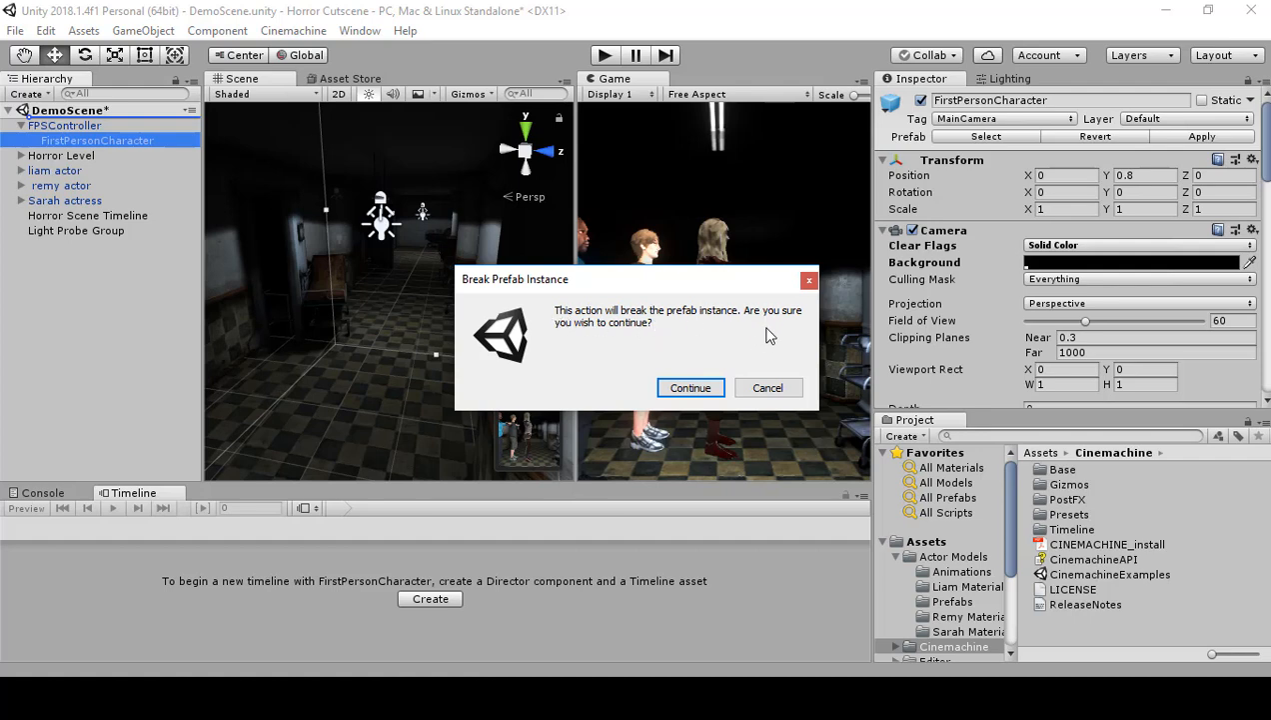
click(690, 388)
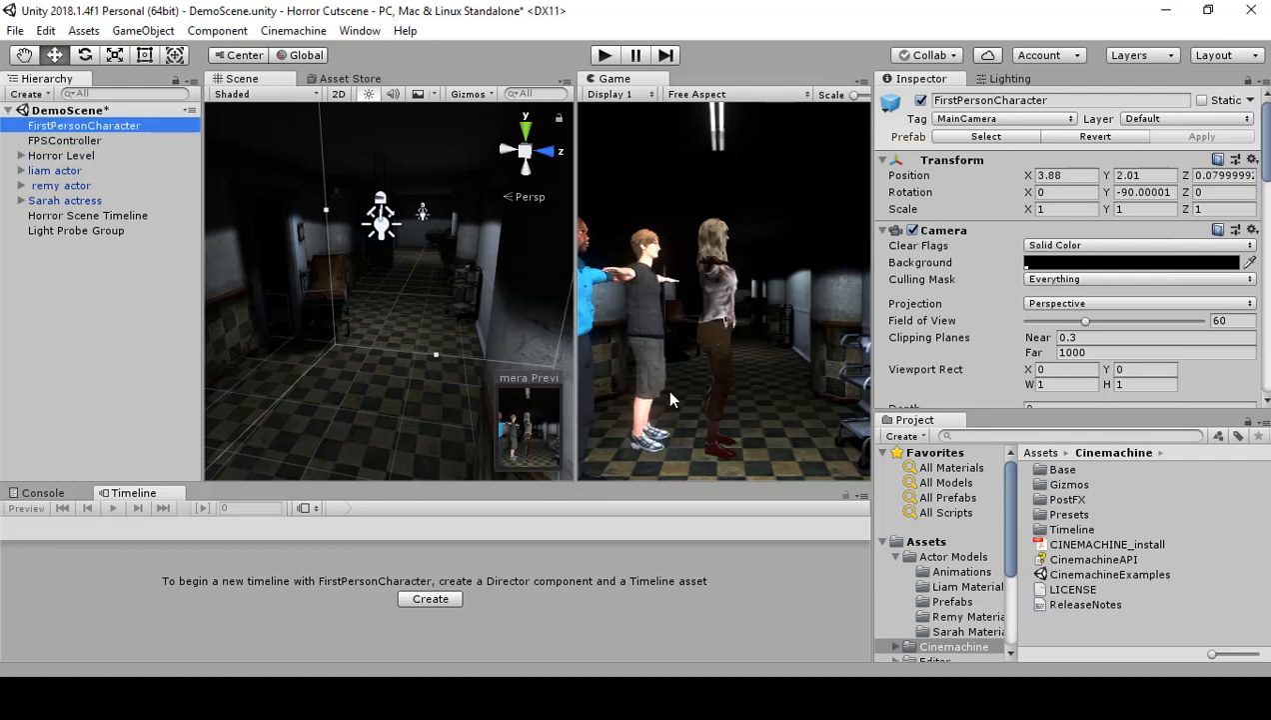
click(86, 145)
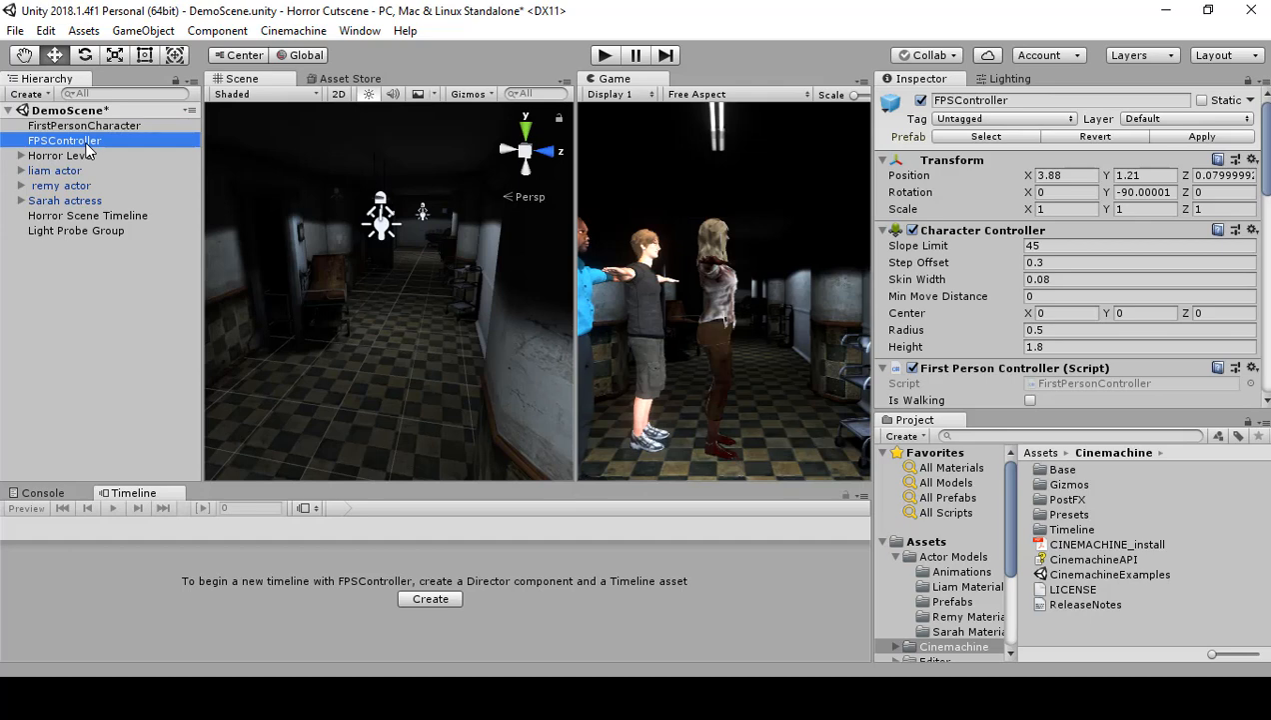
Step: Delete the FPSController object and rename FirstPersonCharacter to Main Camera
key(Delete)
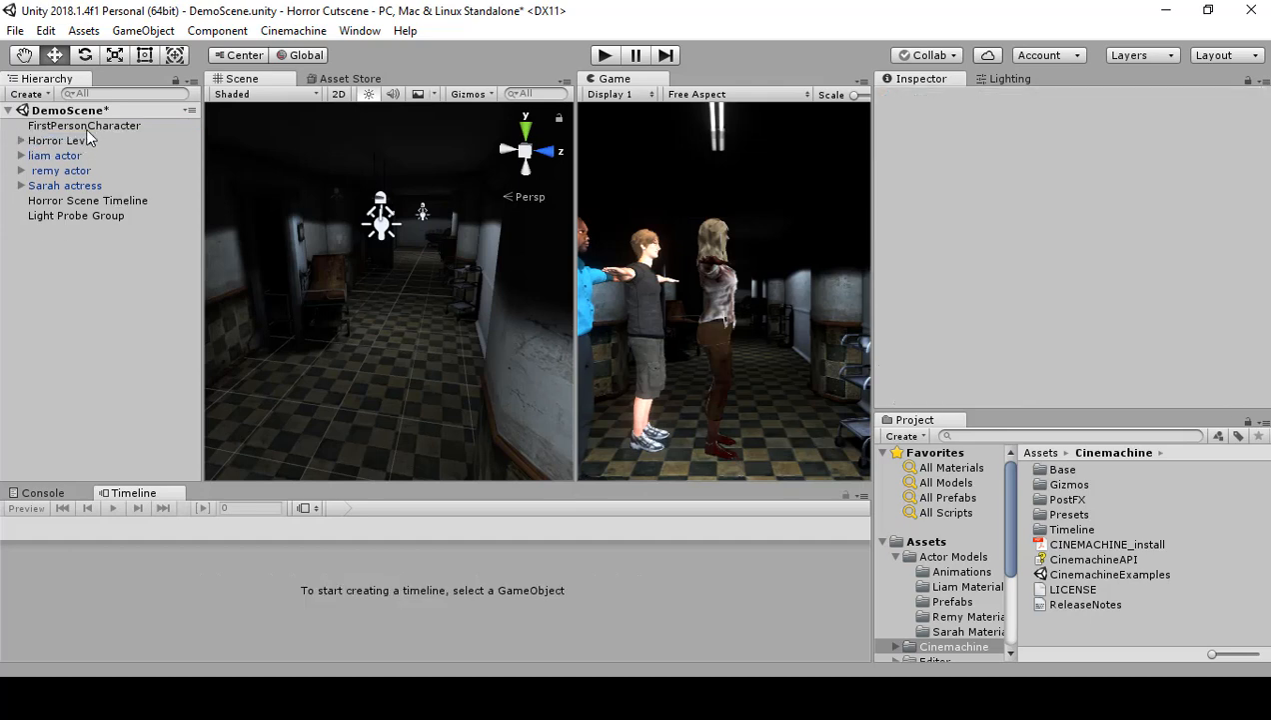
click(85, 128)
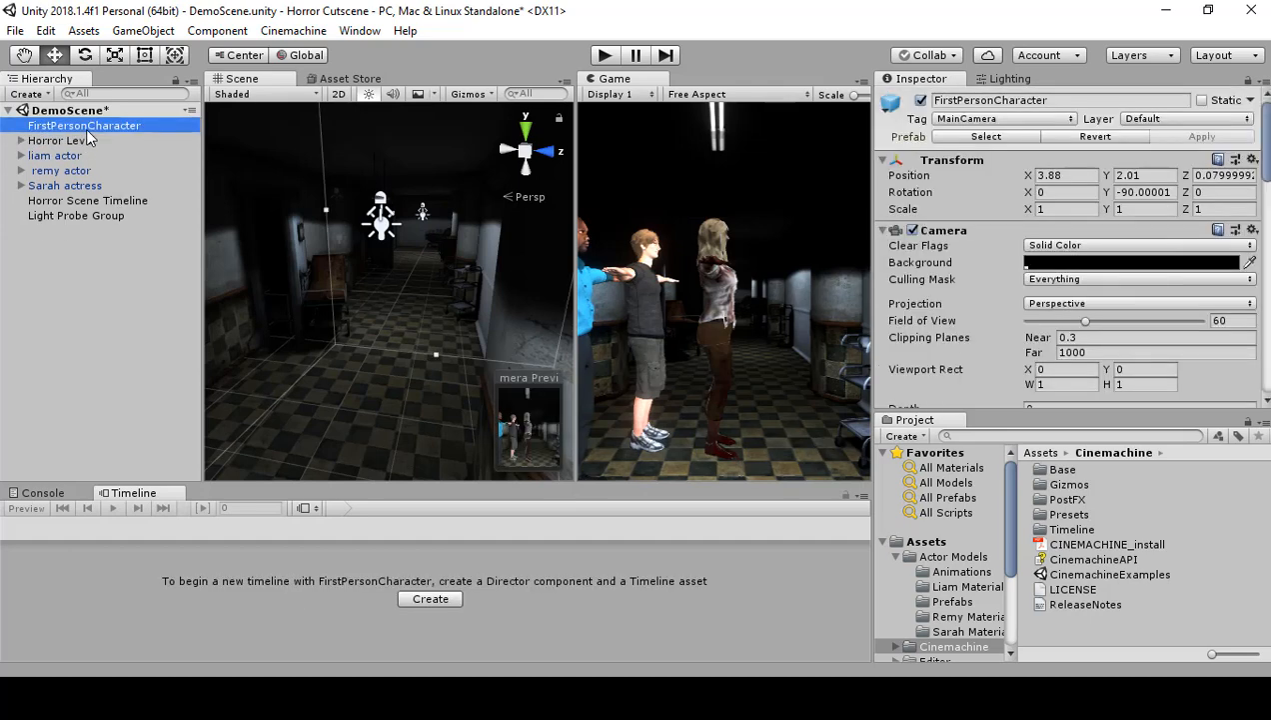
click(85, 128)
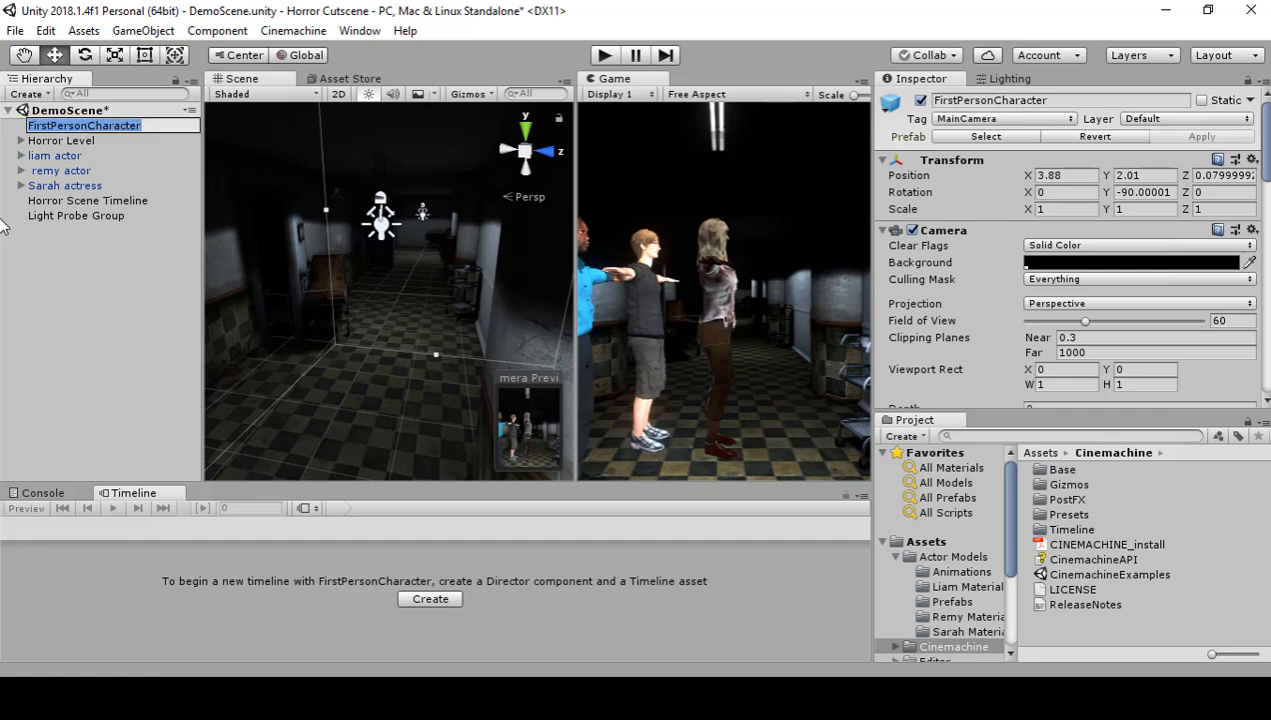
text(Main)
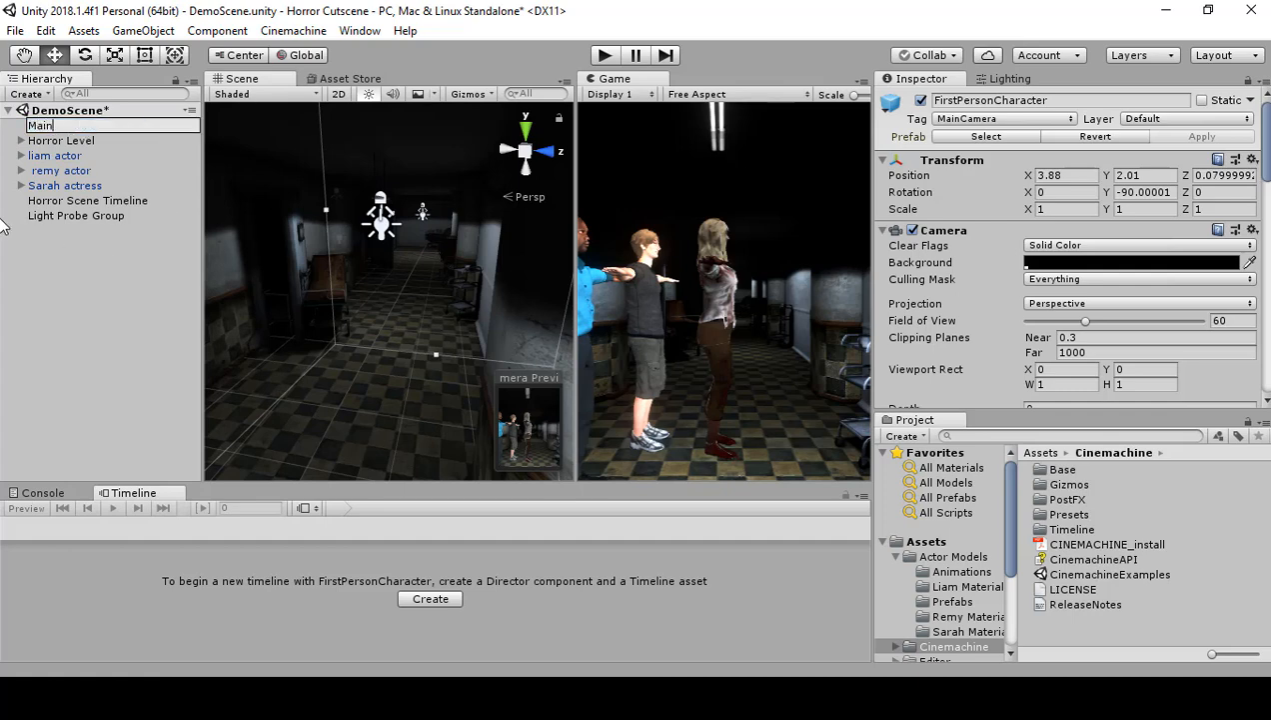
text( Camera)
key(Return)
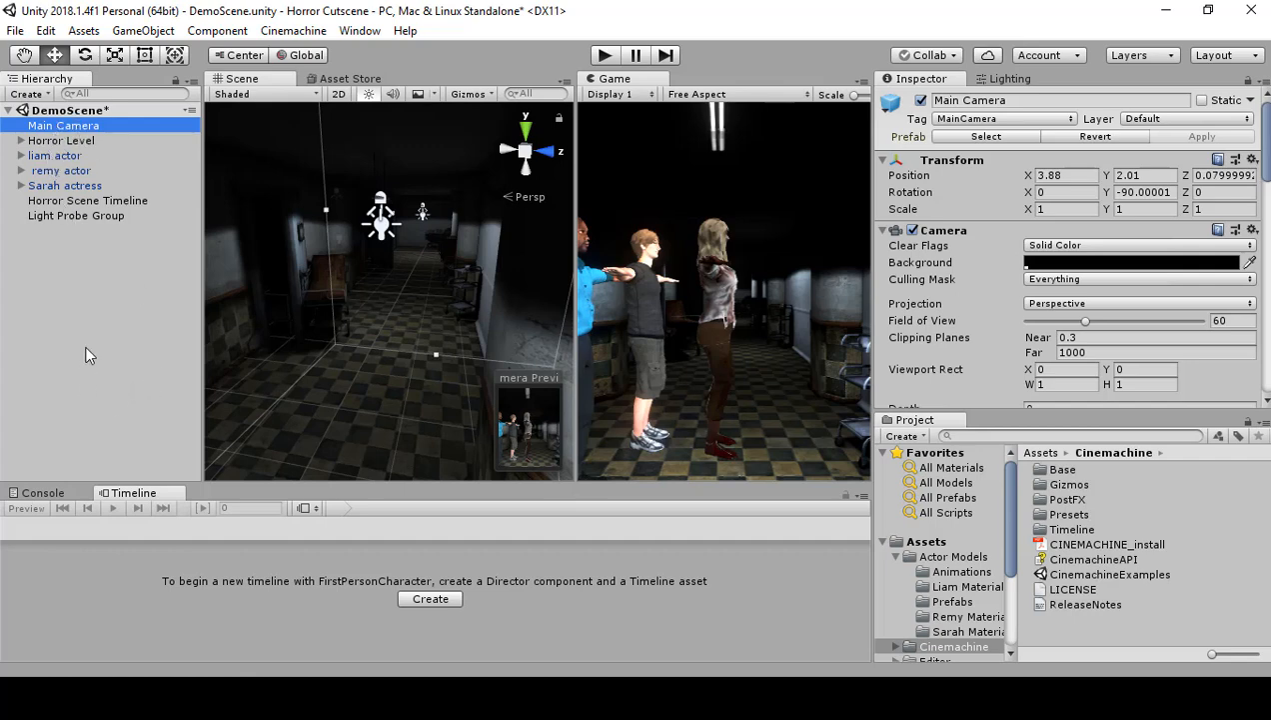
Step: Assign Main Camera to the Cinemachine track of Horror Scene Timeline, creating a CinemachineBrain on it
click(84, 202)
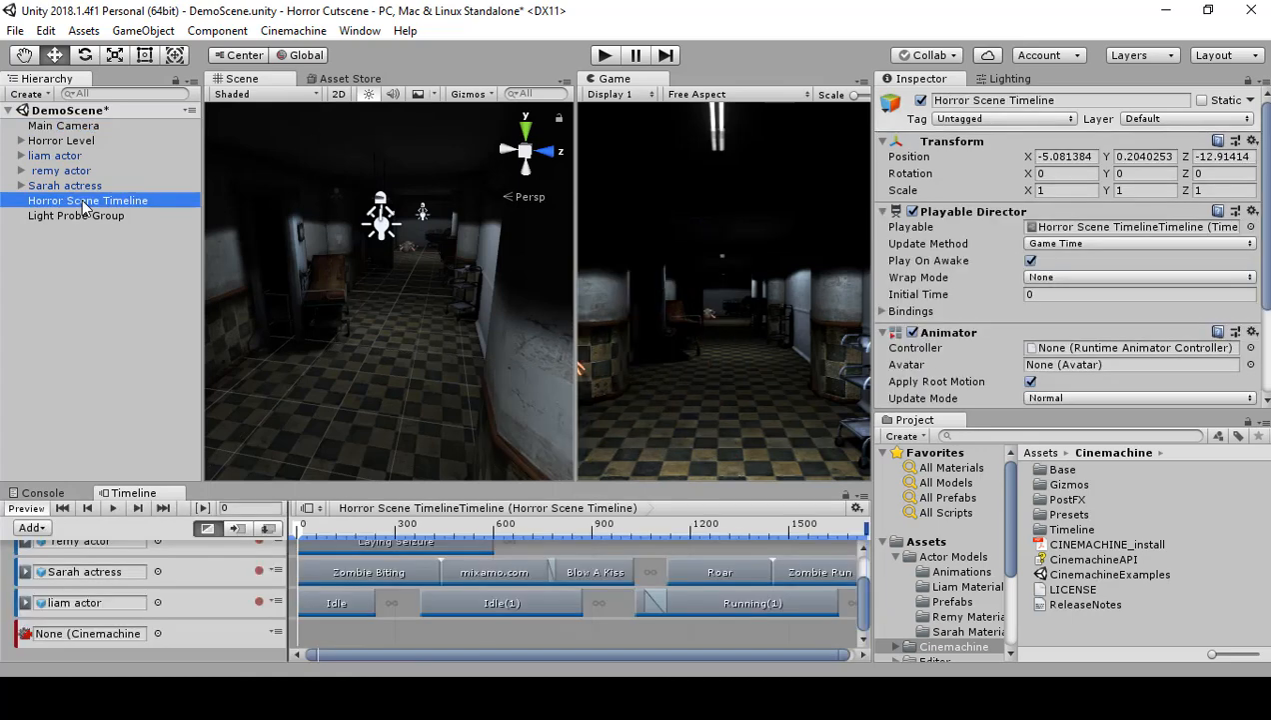
click(62, 128)
drag(62, 132, 68, 642)
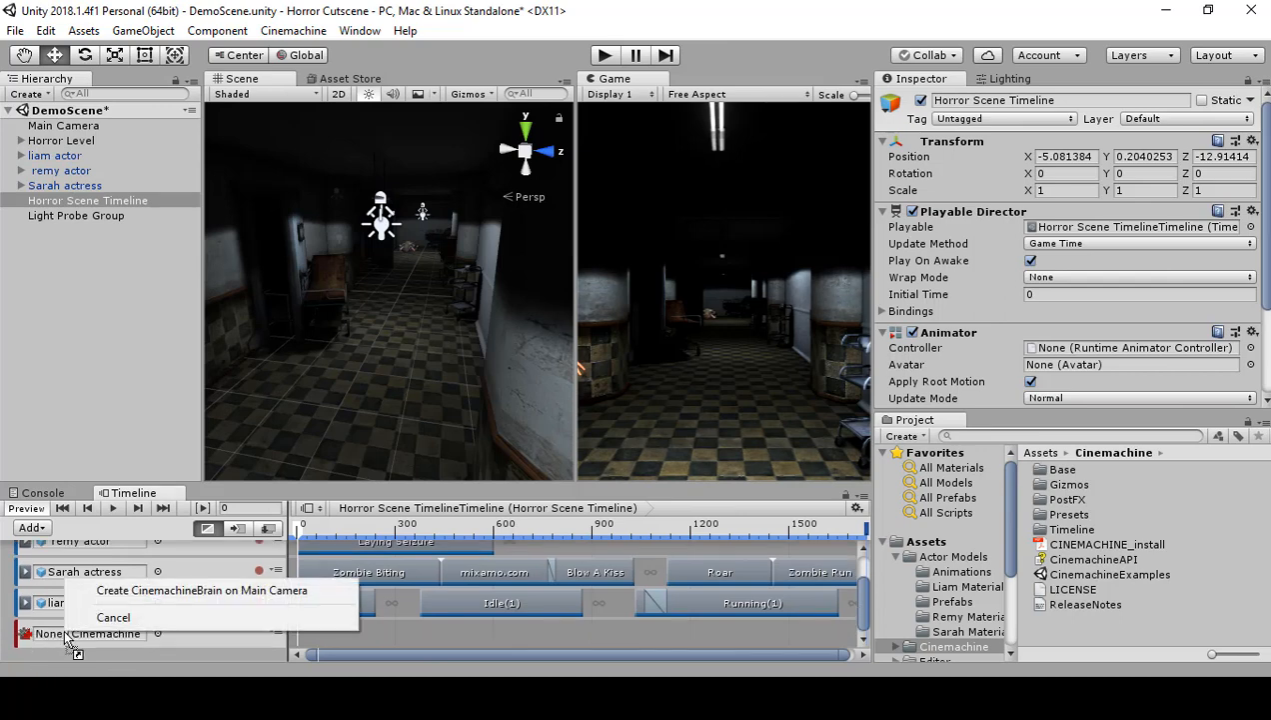
click(125, 594)
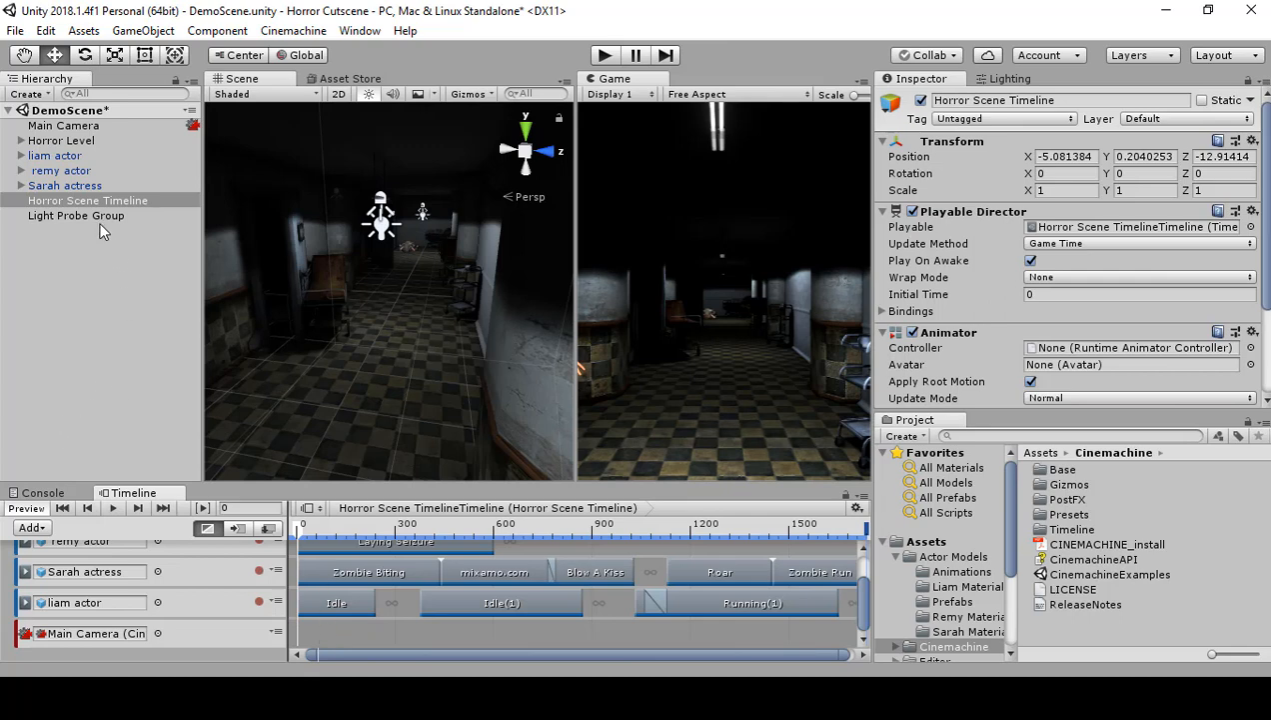
Step: Try setting Main Camera's position to 0 on the X, Y and Z axes
click(92, 141)
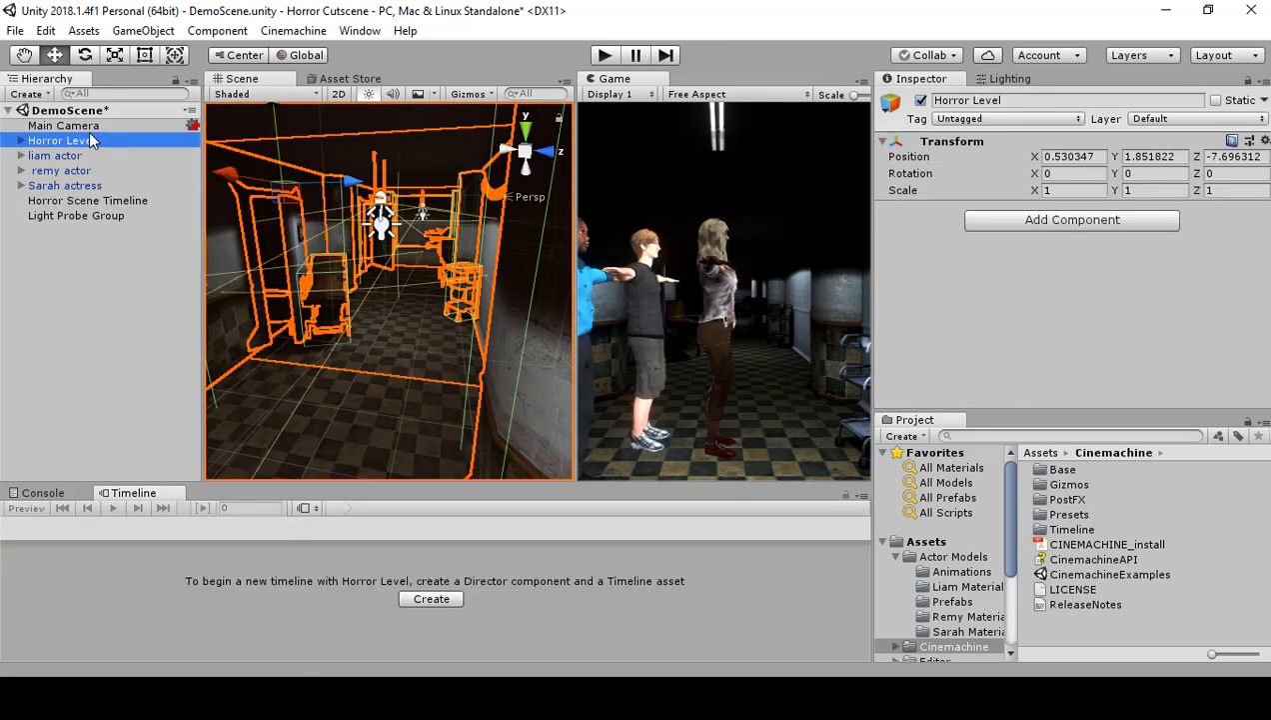
click(94, 127)
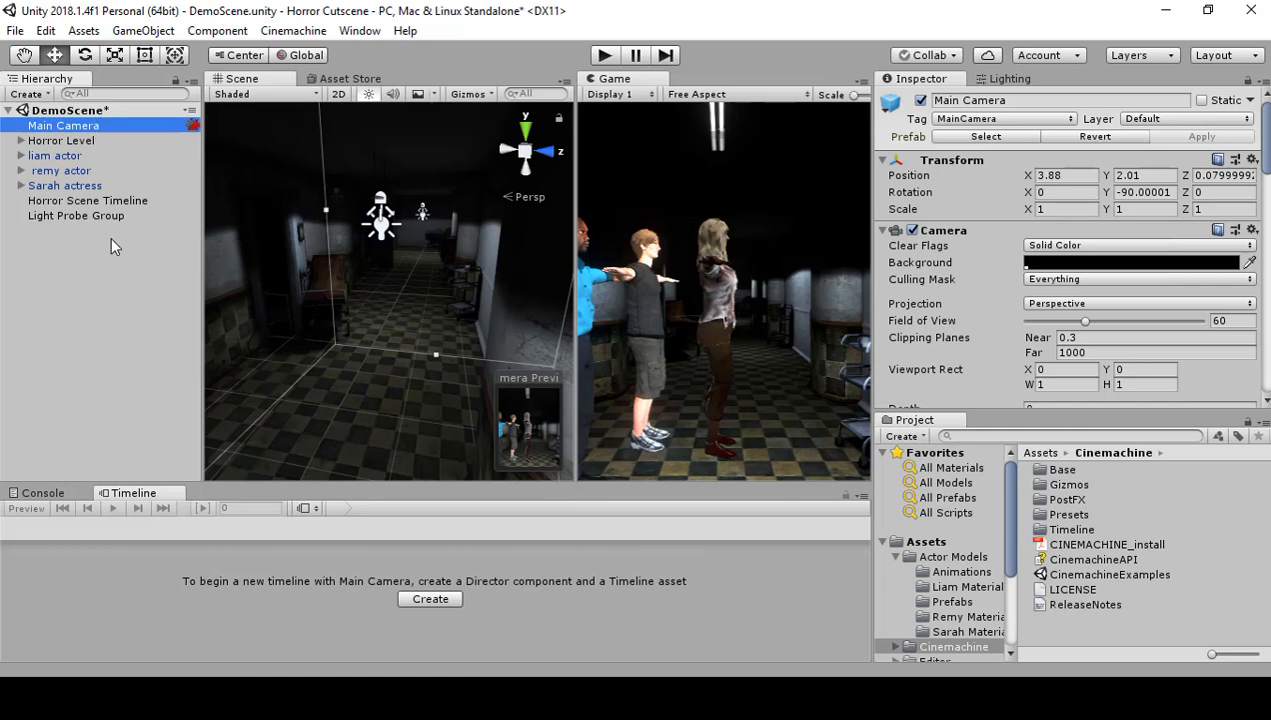
click(1067, 176)
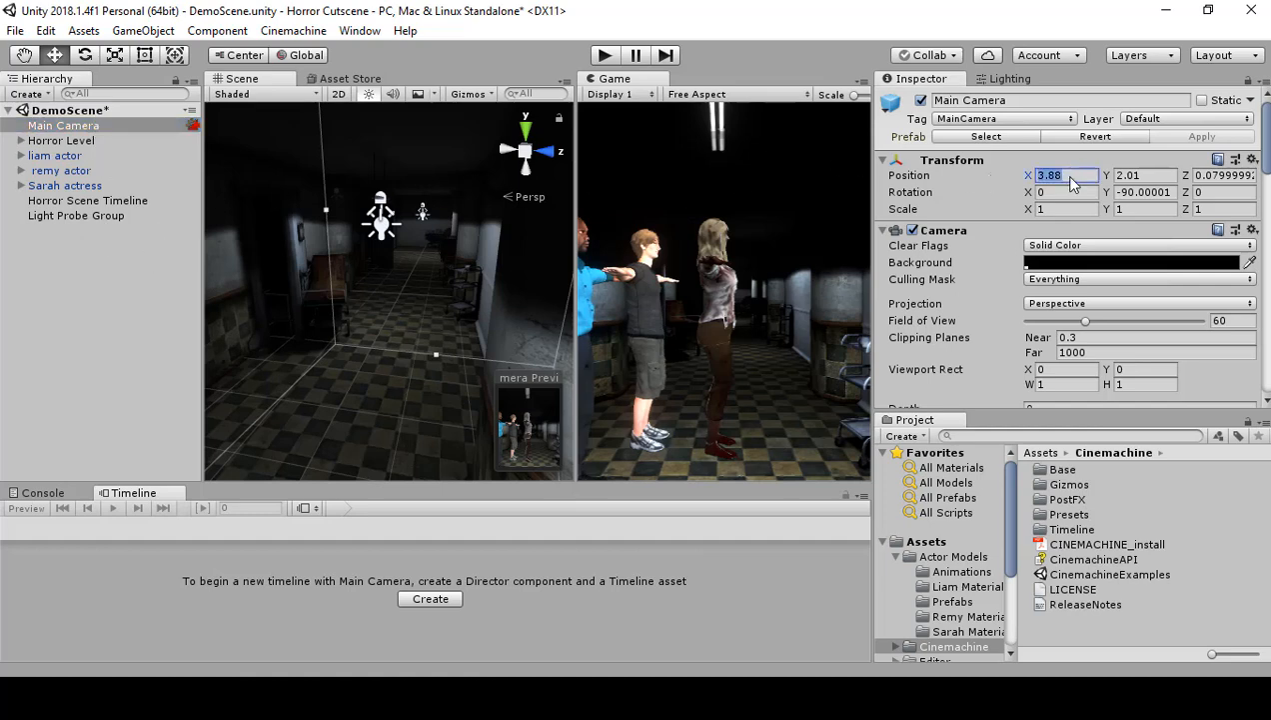
text(0)
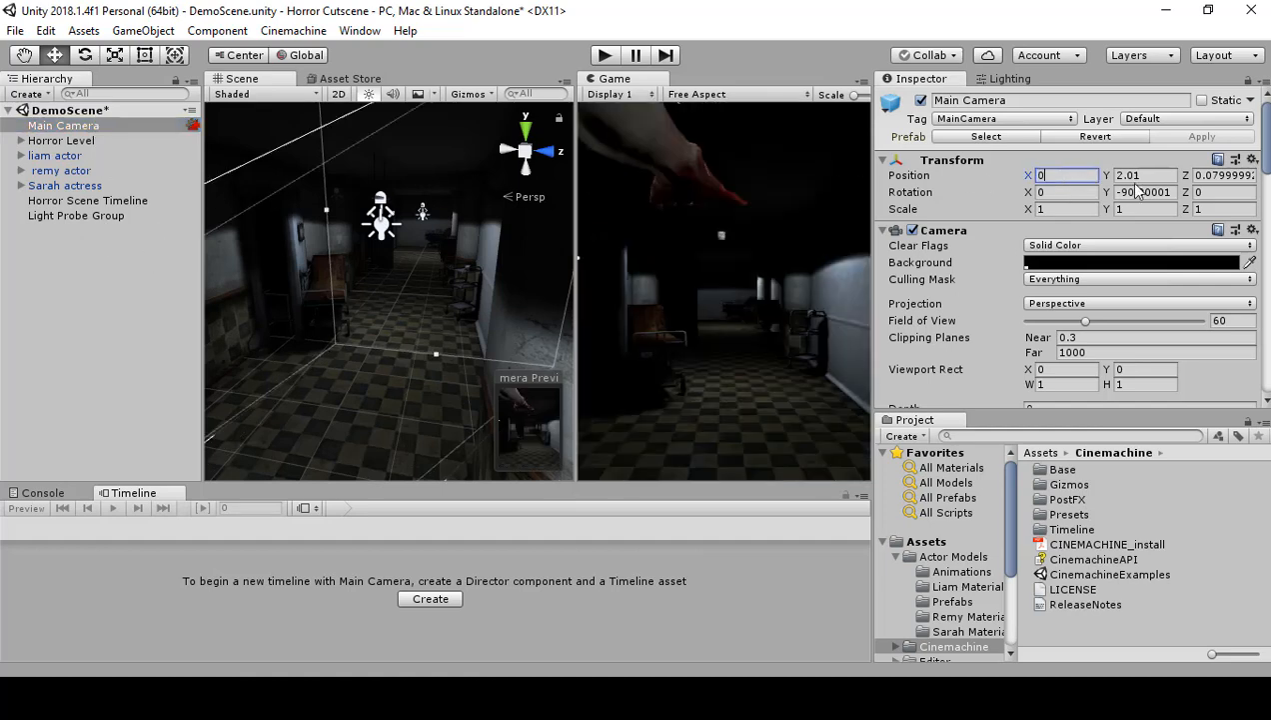
click(1158, 177)
text(0)
click(1221, 175)
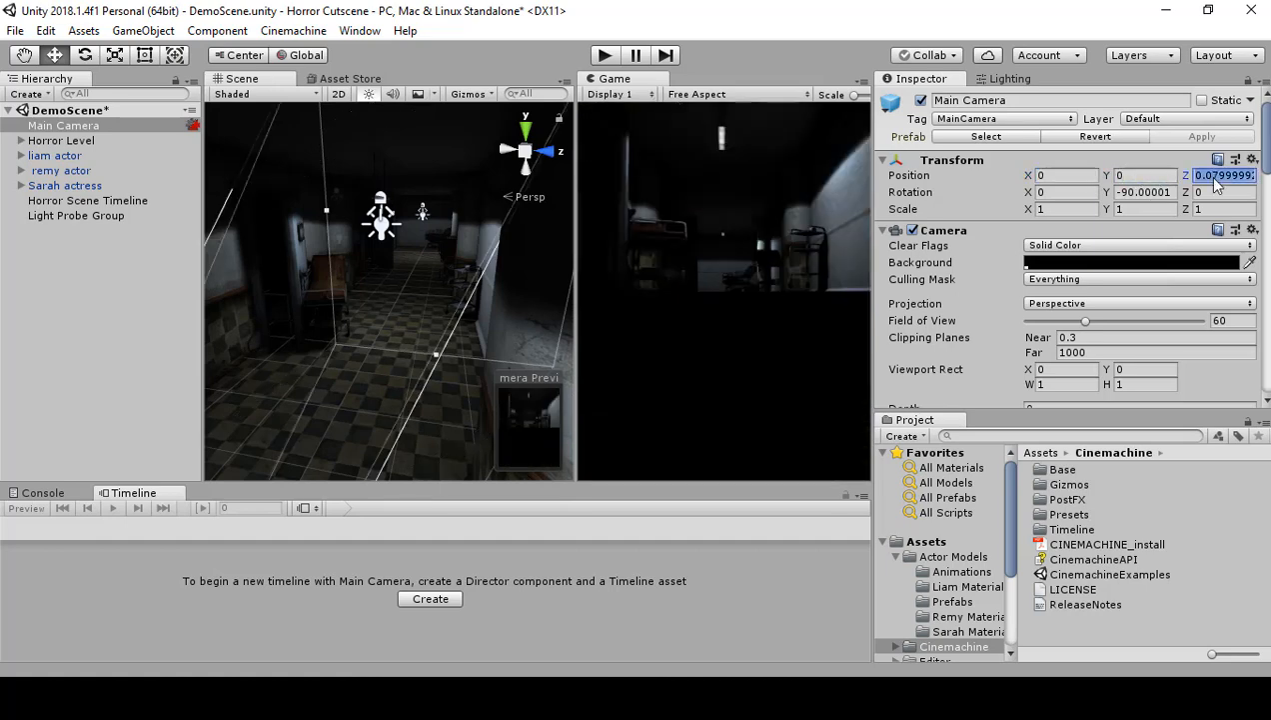
text(0)
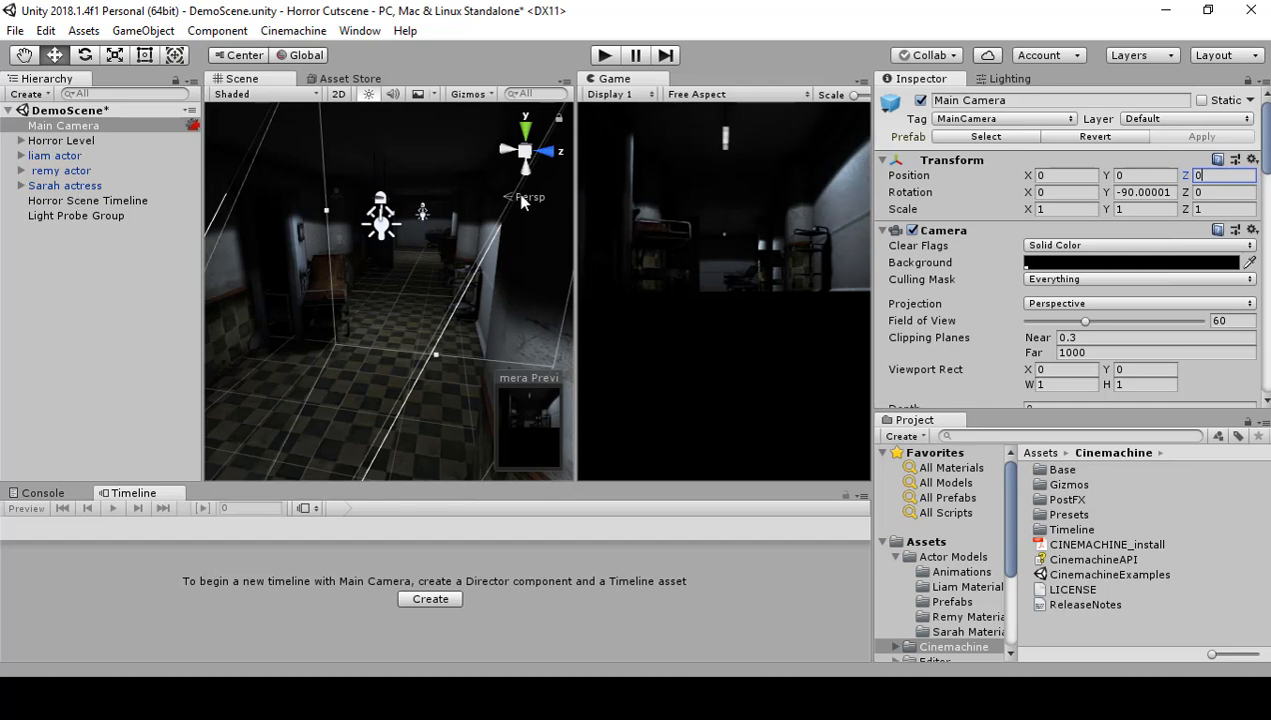
Step: Undo the three position changes on Main Camera
click(718, 268)
key(ctrl+z)
key(ctrl+z)
key(ctrl+z)
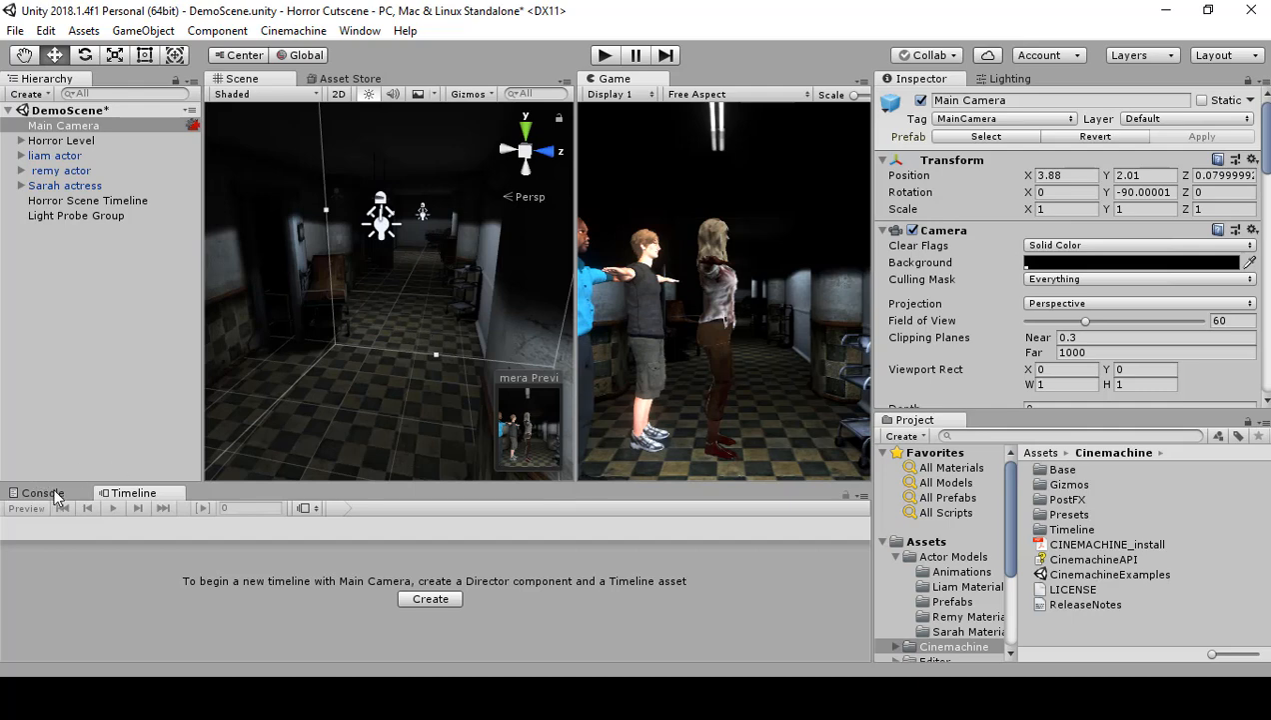
Step: Add a Cinemachine Shot clip starting at frame 0 of Horror Scene Timeline's Cinemachine track and create a virtual camera for it
click(71, 201)
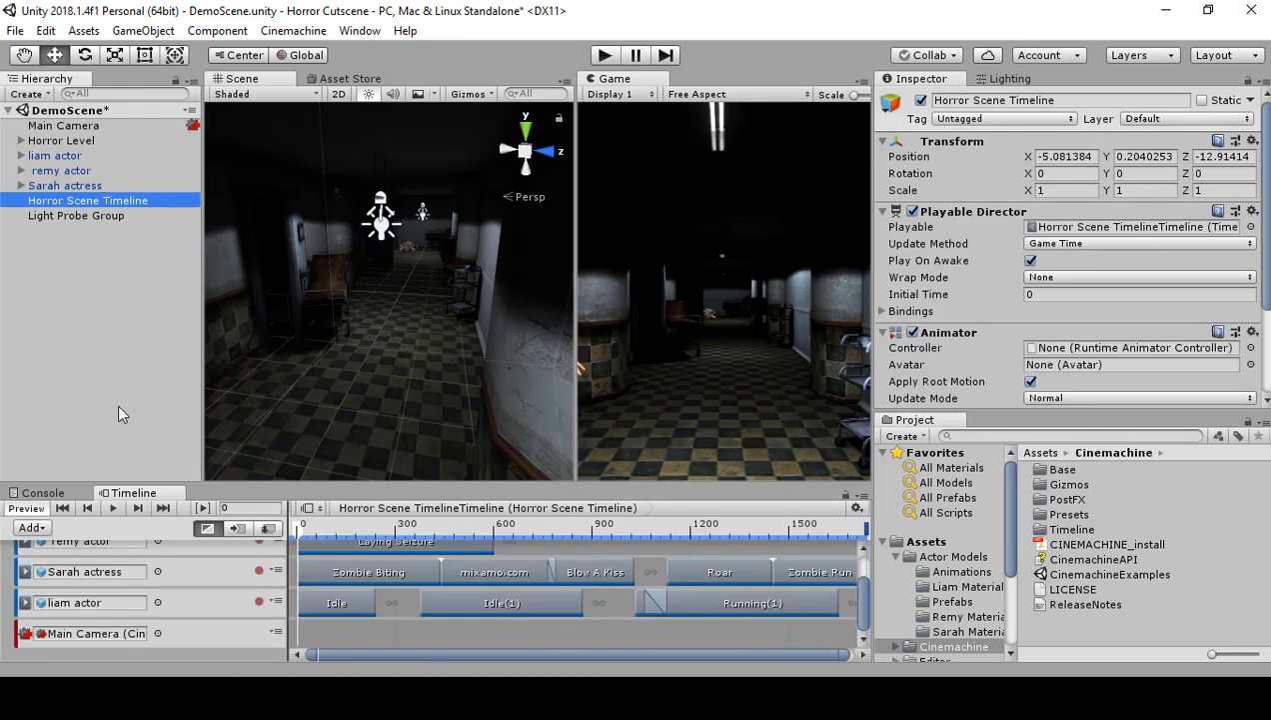
right_click(310, 630)
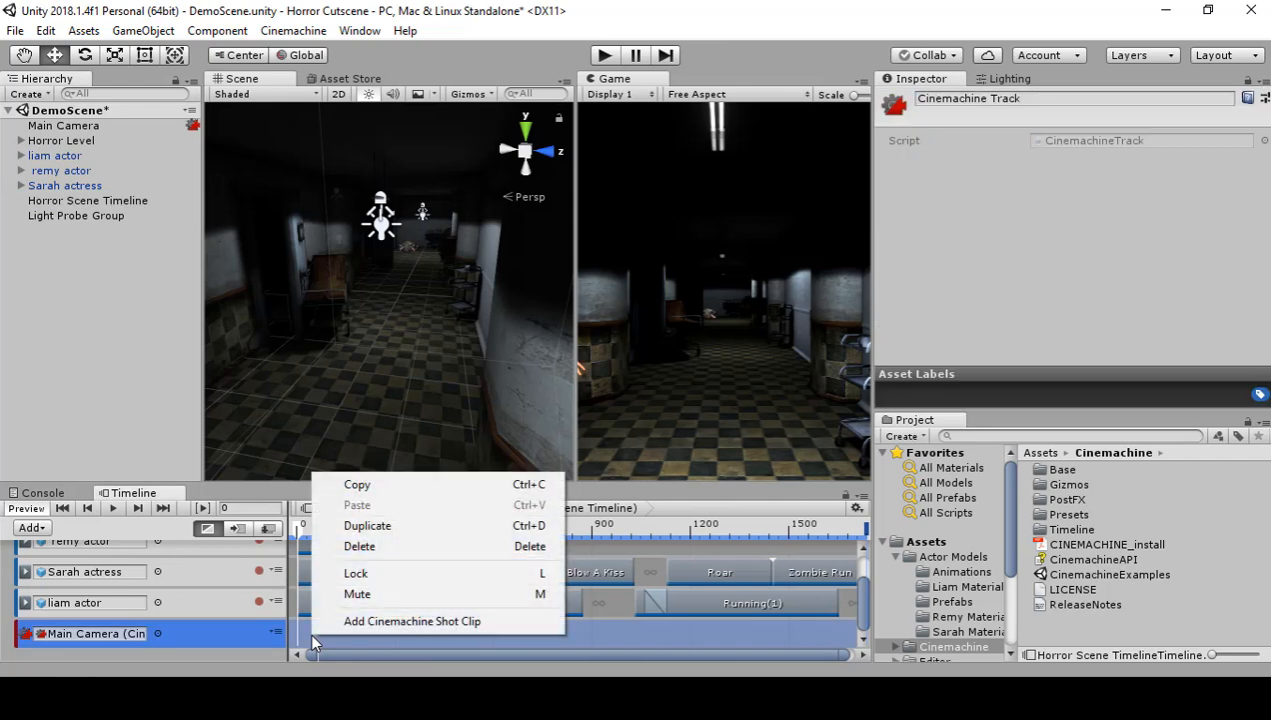
click(370, 621)
drag(377, 632, 314, 628)
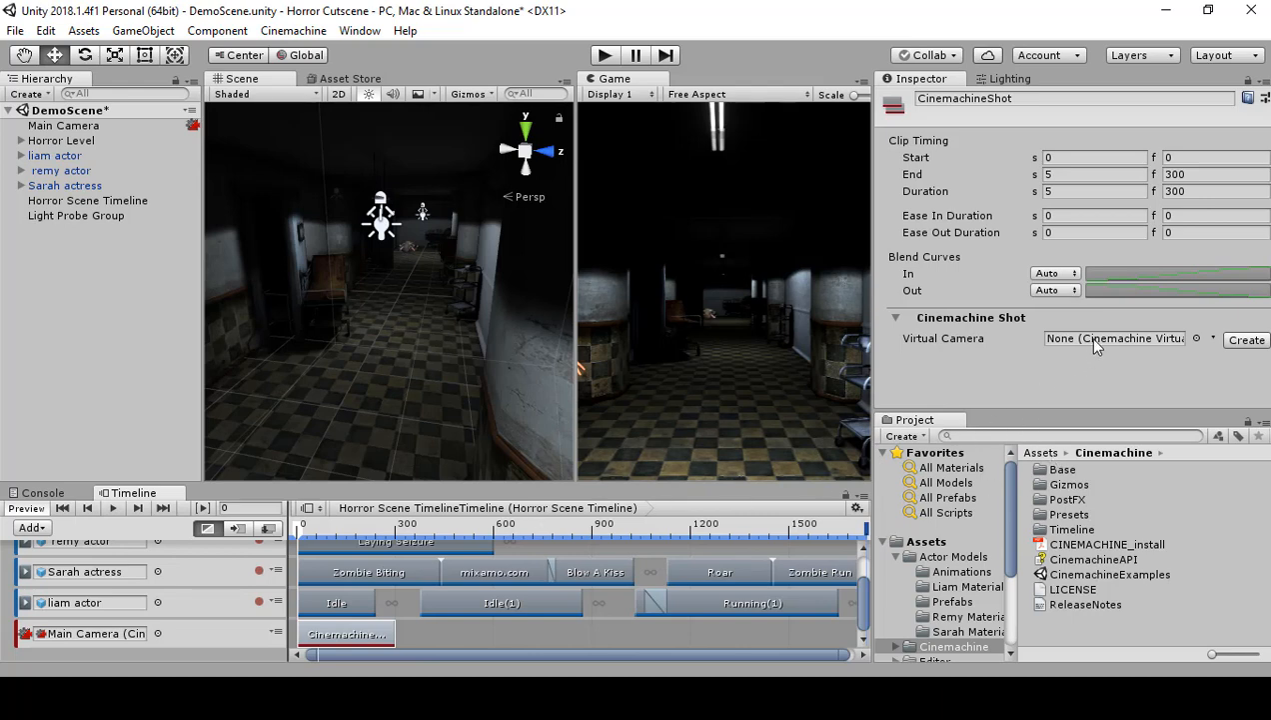
click(1247, 340)
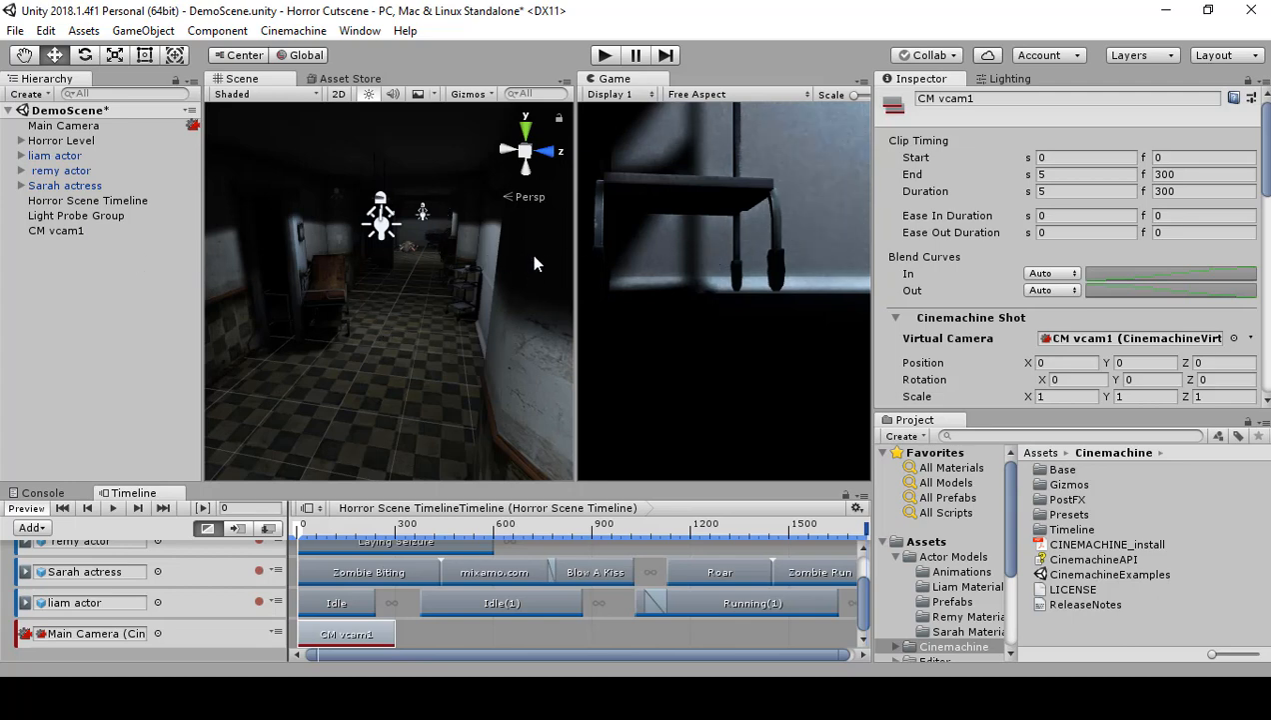
Step: Widen the Game view, check the CM vcam1 object, and bring up the CM vcam1 clip's shot settings from Horror Scene Timeline
drag(576, 248, 476, 261)
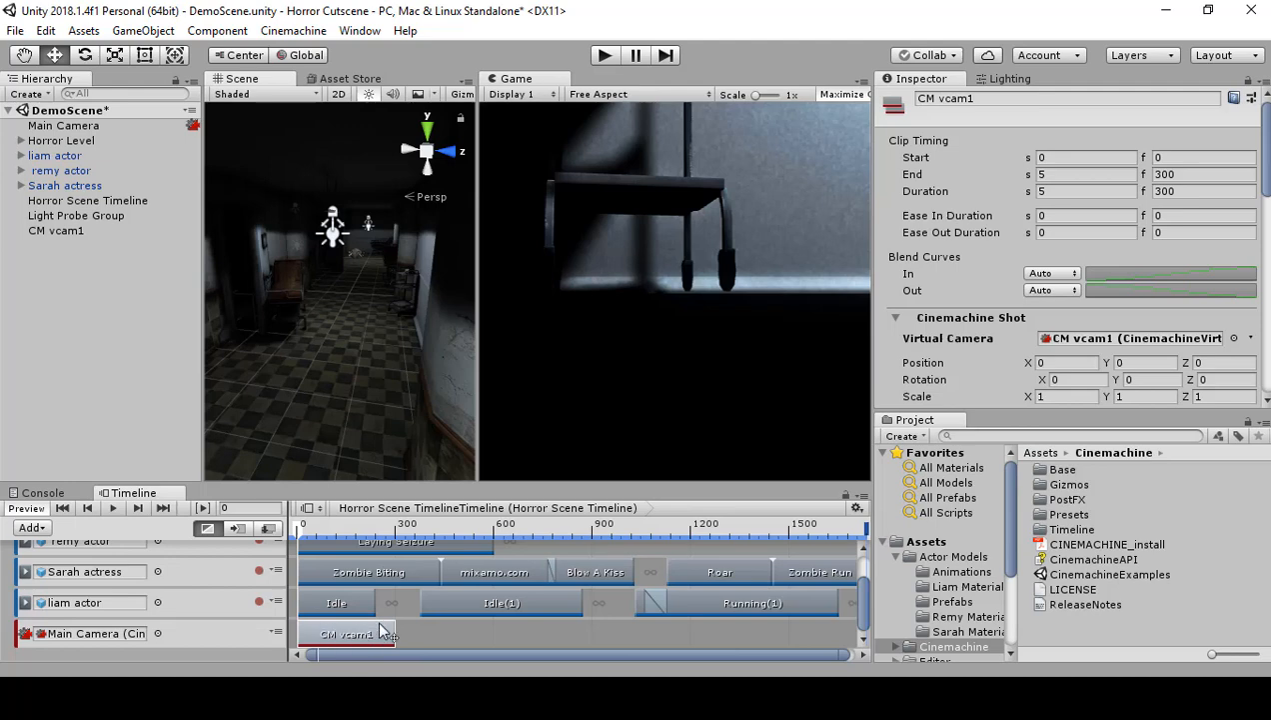
click(80, 230)
right_drag(345, 340, 255, 334)
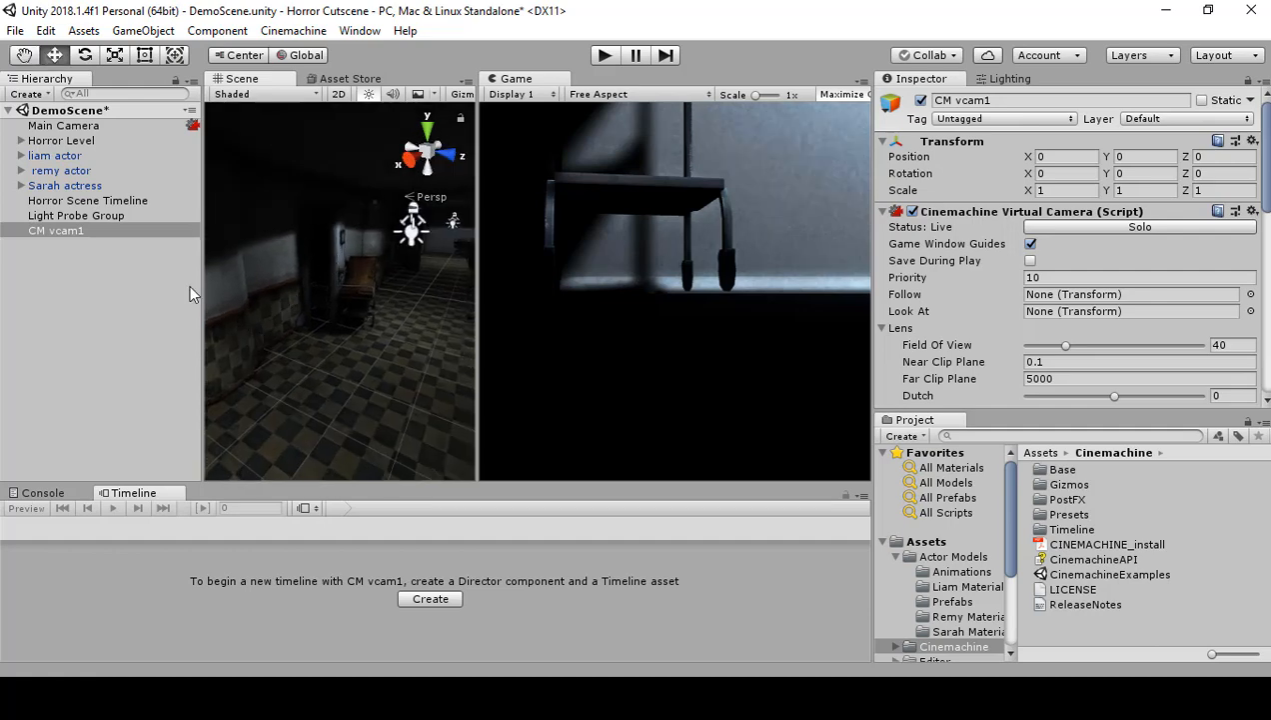
click(108, 201)
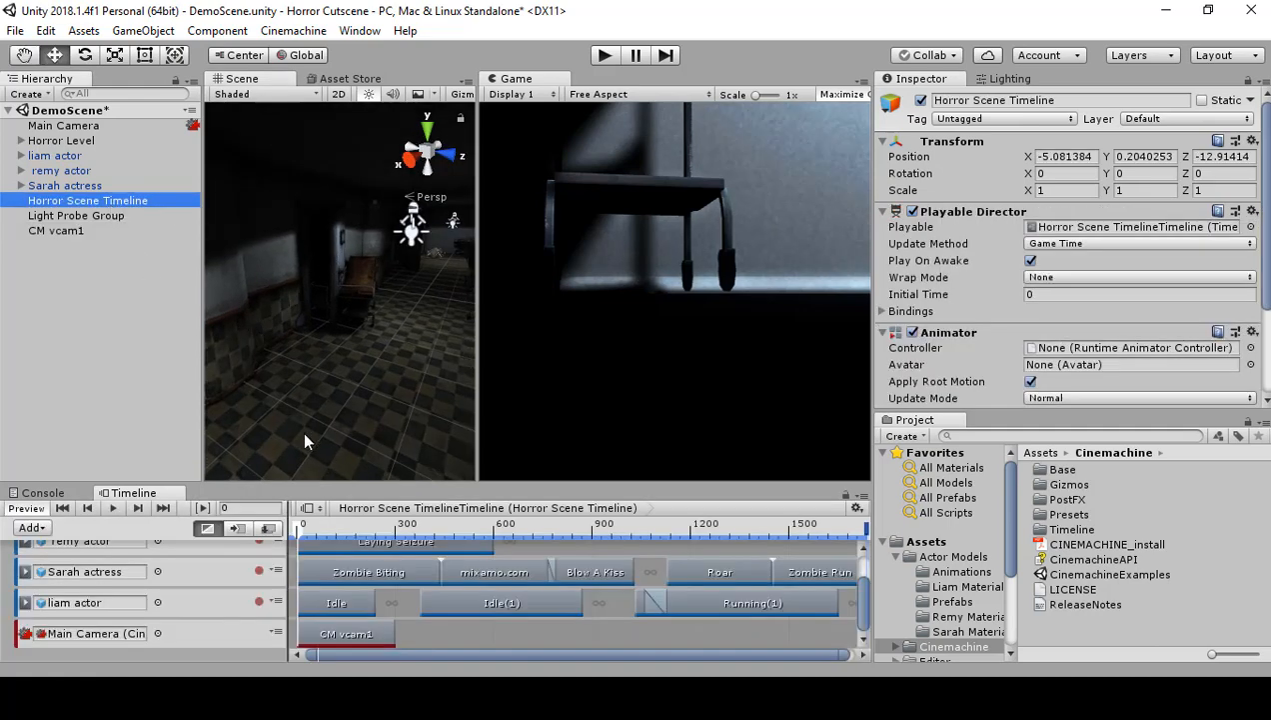
click(339, 635)
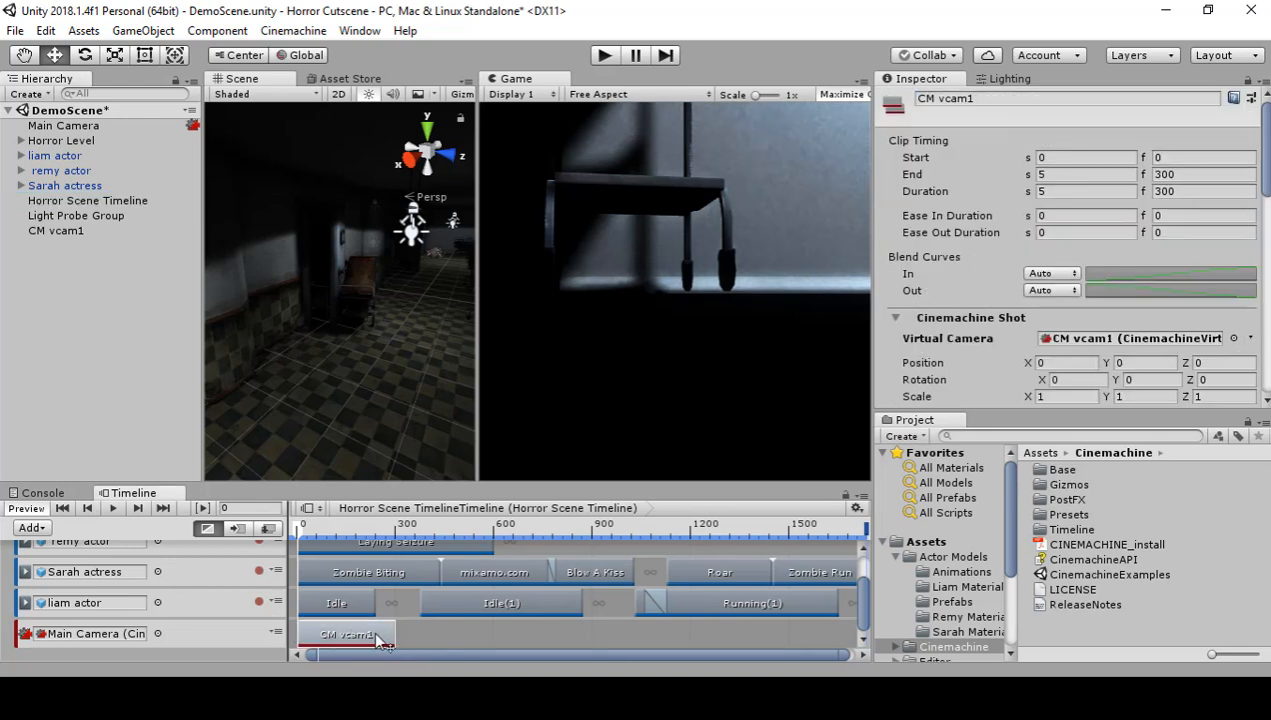
scroll(1053, 323, down, 2)
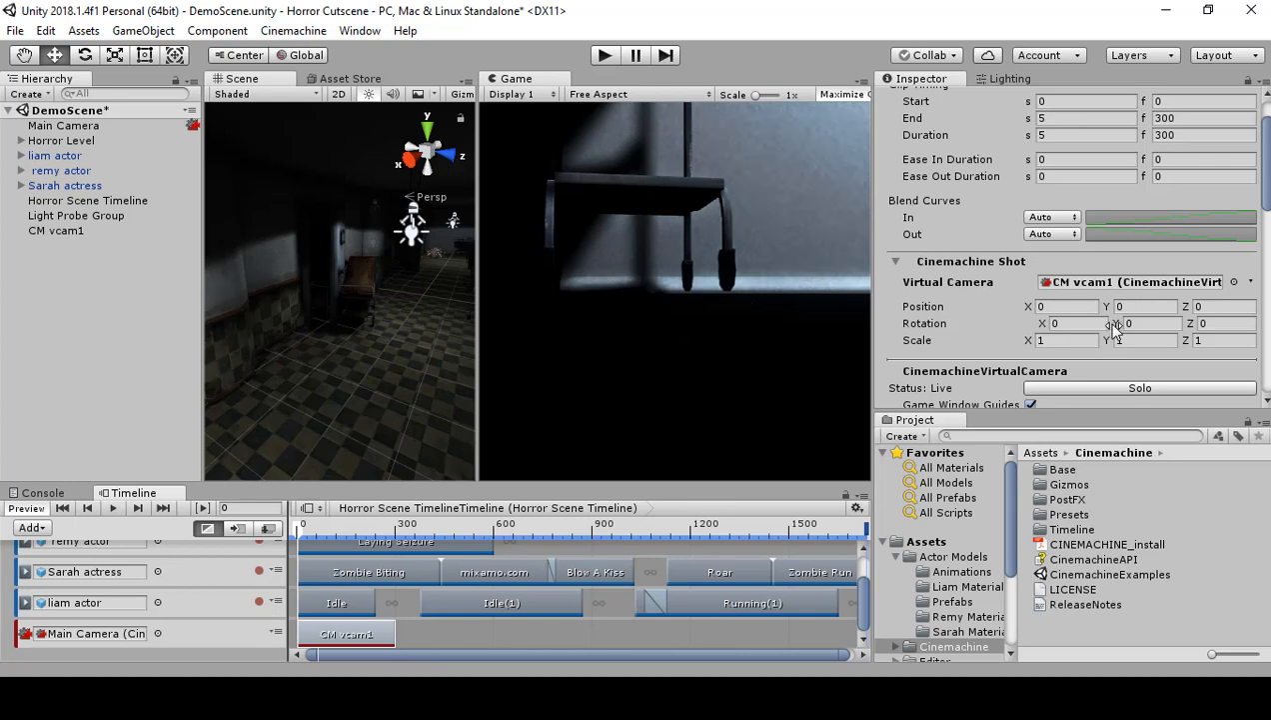
Step: Set CM vcam1's position to X -4.02, Y 1.25, Z -0.14 and its Y rotation to 90
drag(1113, 310, 1149, 331)
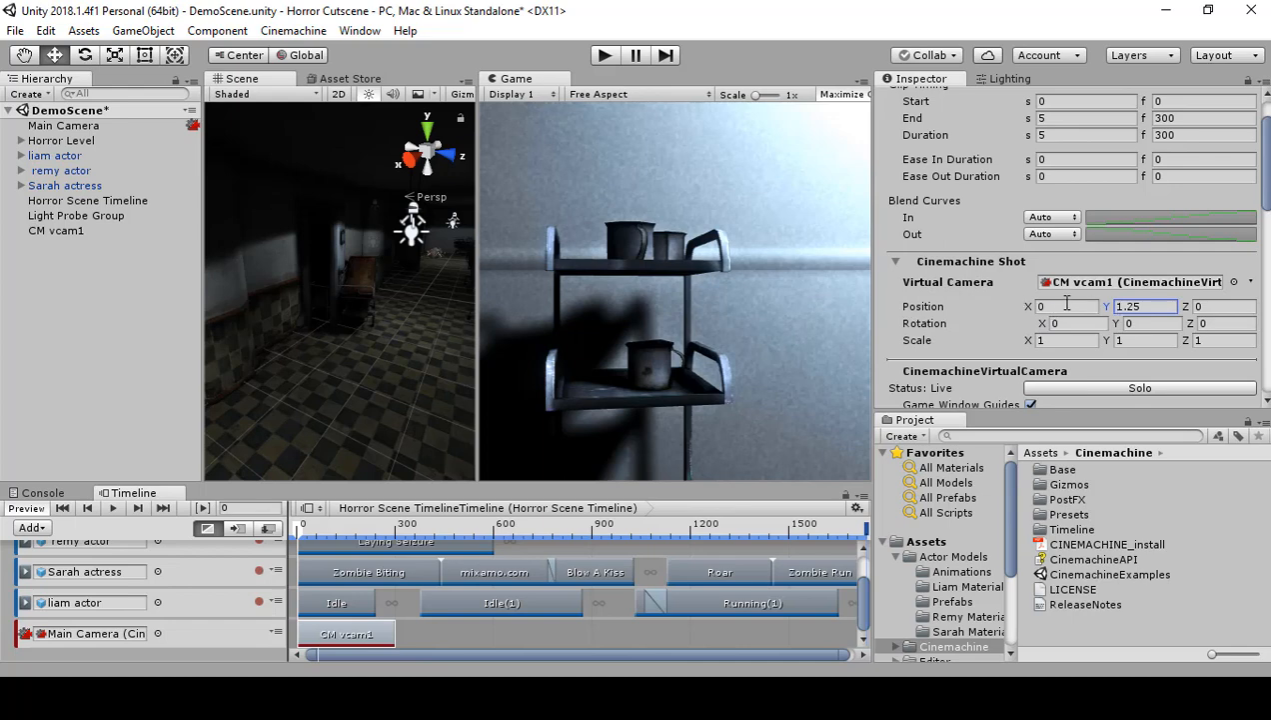
mouse_move(1028, 308)
mouse_down()
mouse_move(1068, 308)
mouse_move(1013, 312)
mouse_move(1034, 312)
mouse_up()
click(1151, 323)
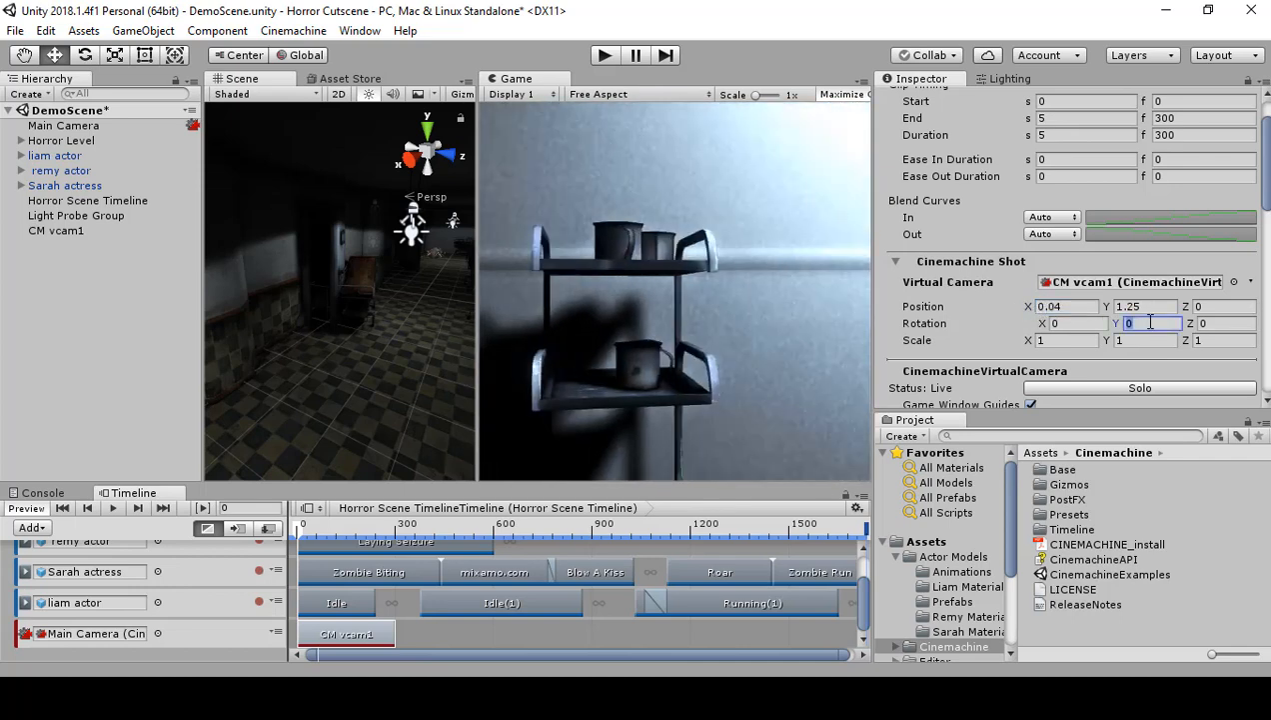
text(90)
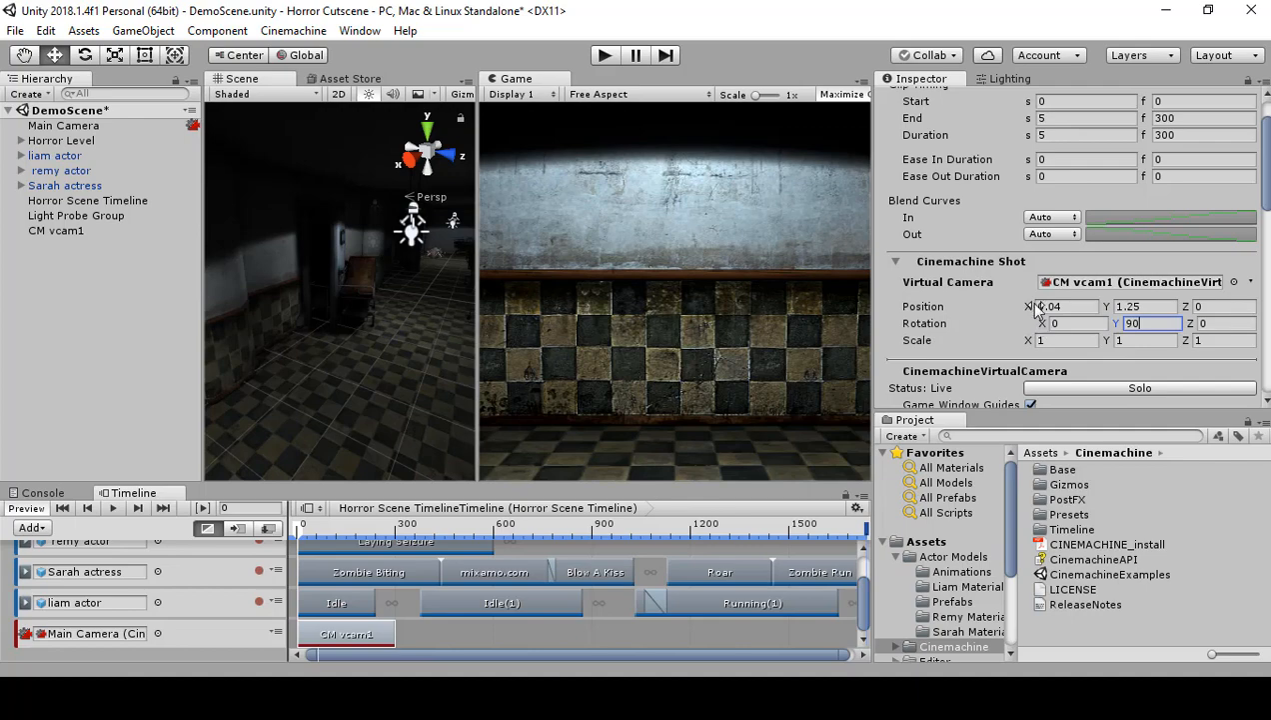
drag(1030, 310, 918, 340)
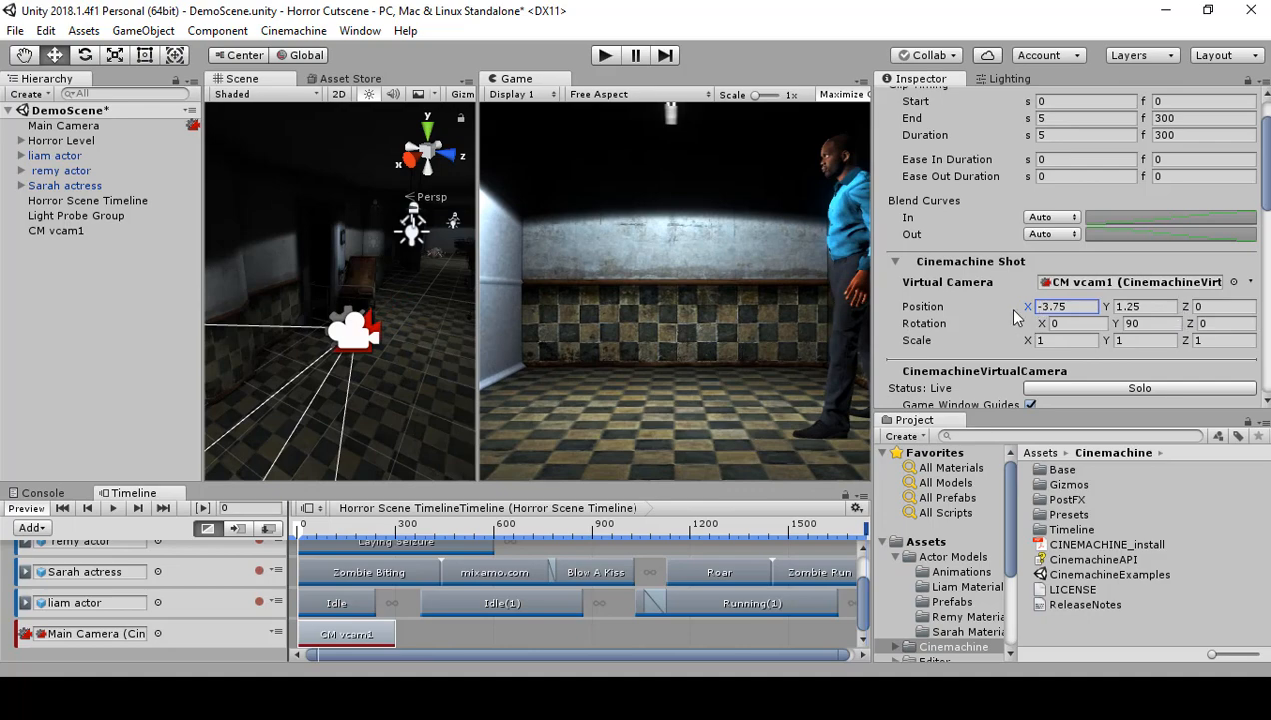
mouse_move(1028, 311)
mouse_down()
mouse_move(772, 325)
mouse_move(862, 335)
mouse_move(1015, 316)
mouse_up()
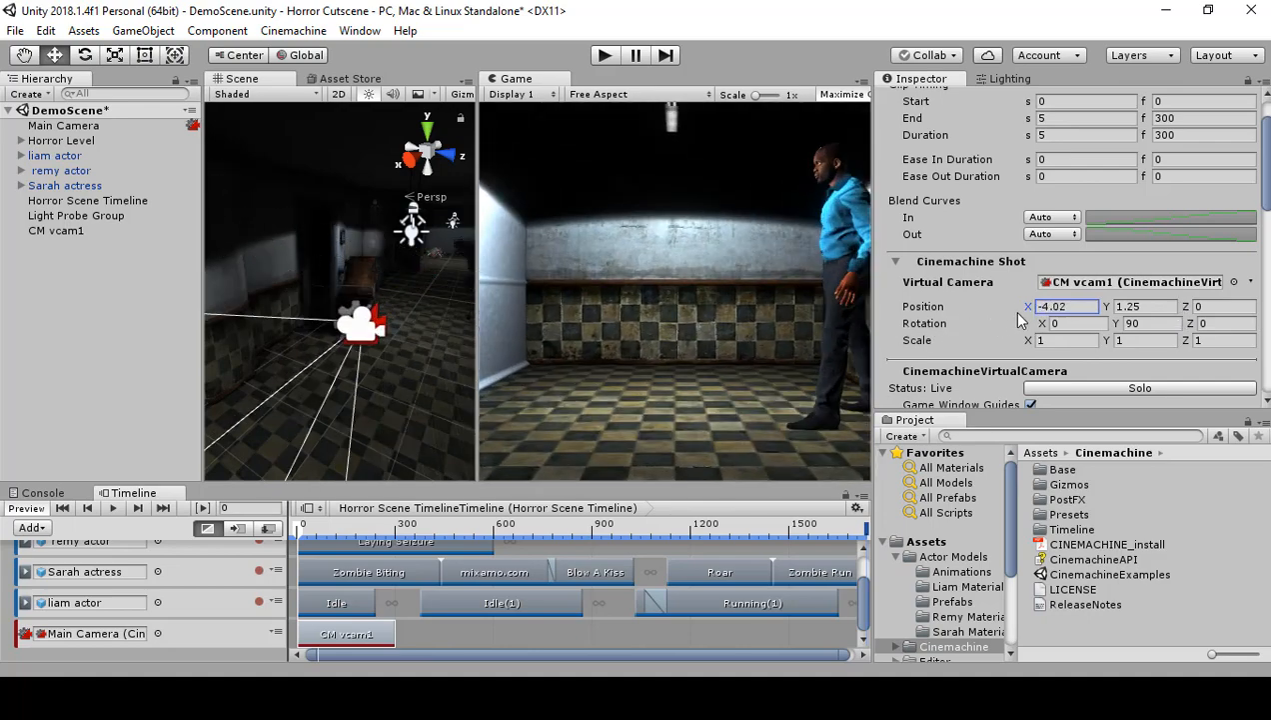
mouse_move(1190, 304)
mouse_down()
mouse_move(1219, 309)
mouse_move(1185, 309)
mouse_up()
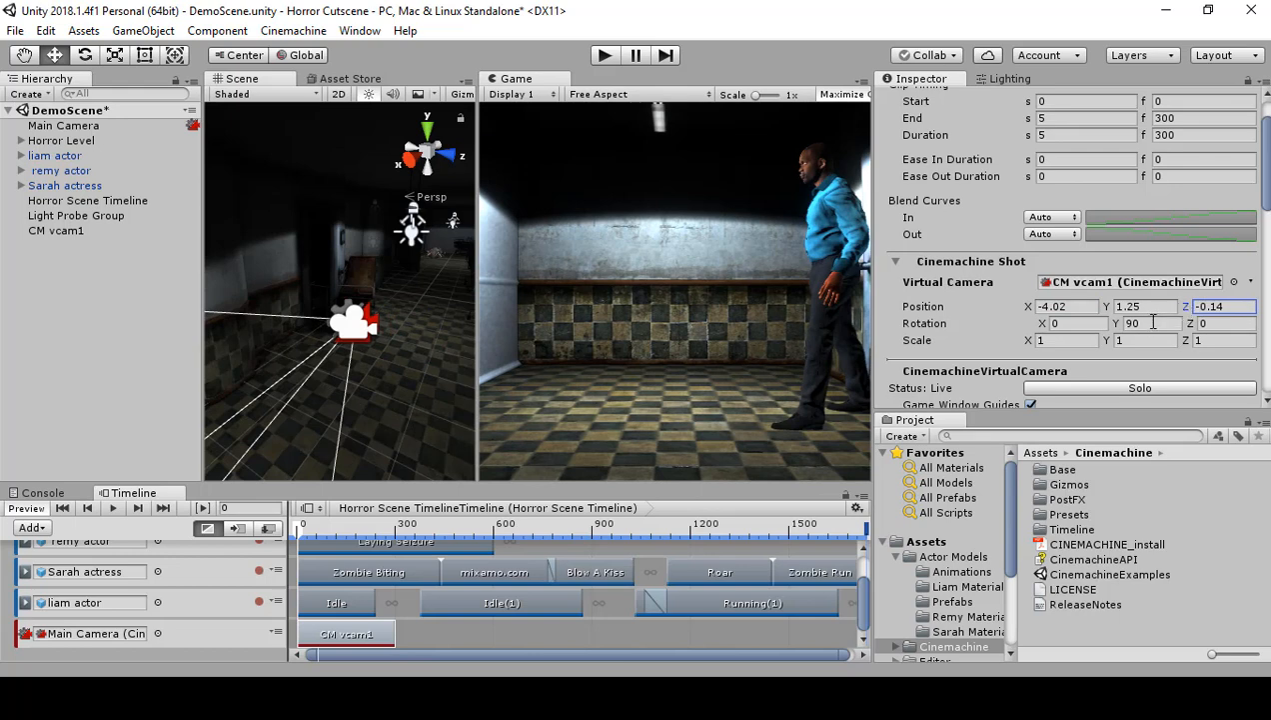
Step: Frame the blue-shirted actor with CM vcam1 at Y rotation 180 and position X 0.99, Y 1.94, Z 1.83, and play the timeline preview
click(1154, 322)
text(180)
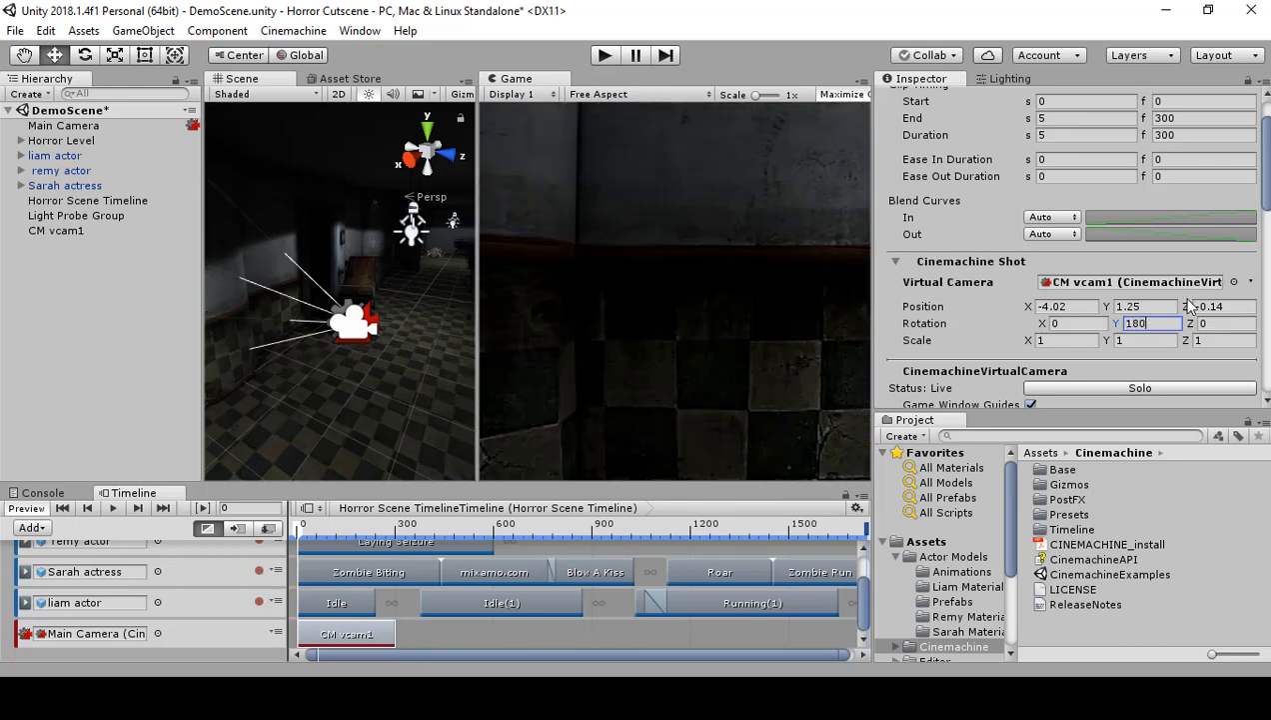
drag(1035, 310, 1170, 270)
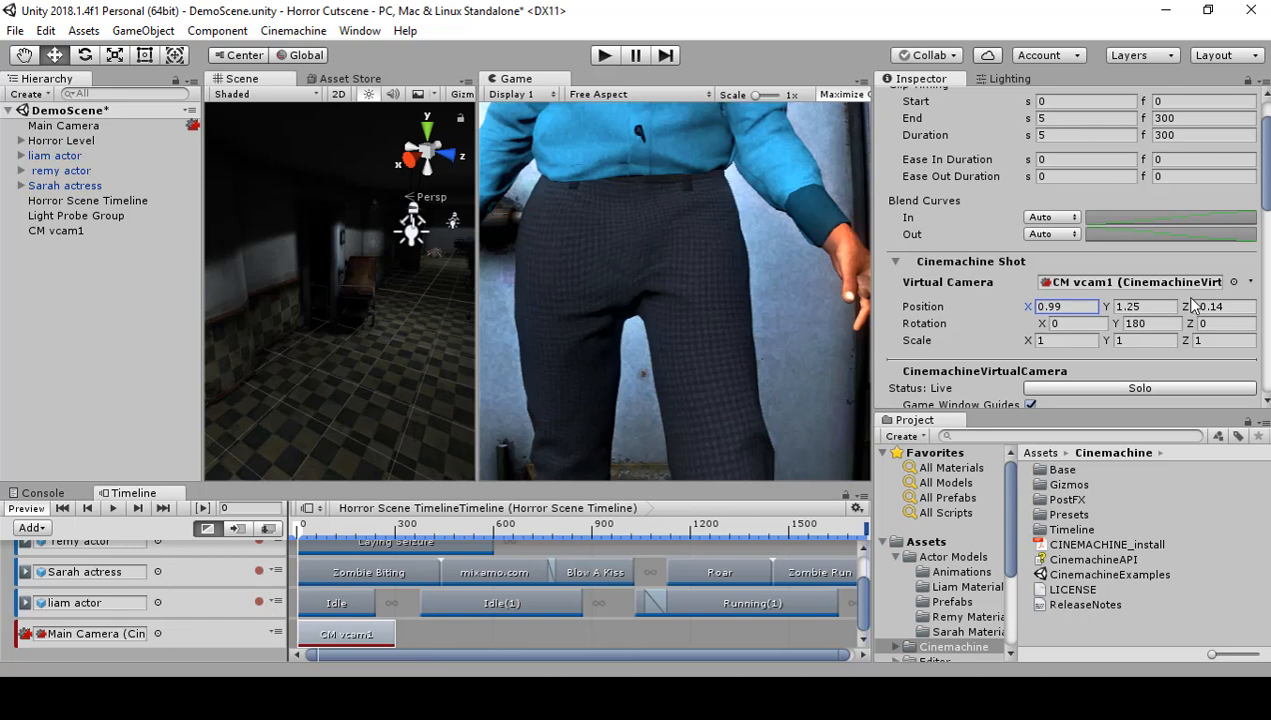
drag(1193, 305, 1212, 298)
click(1110, 305)
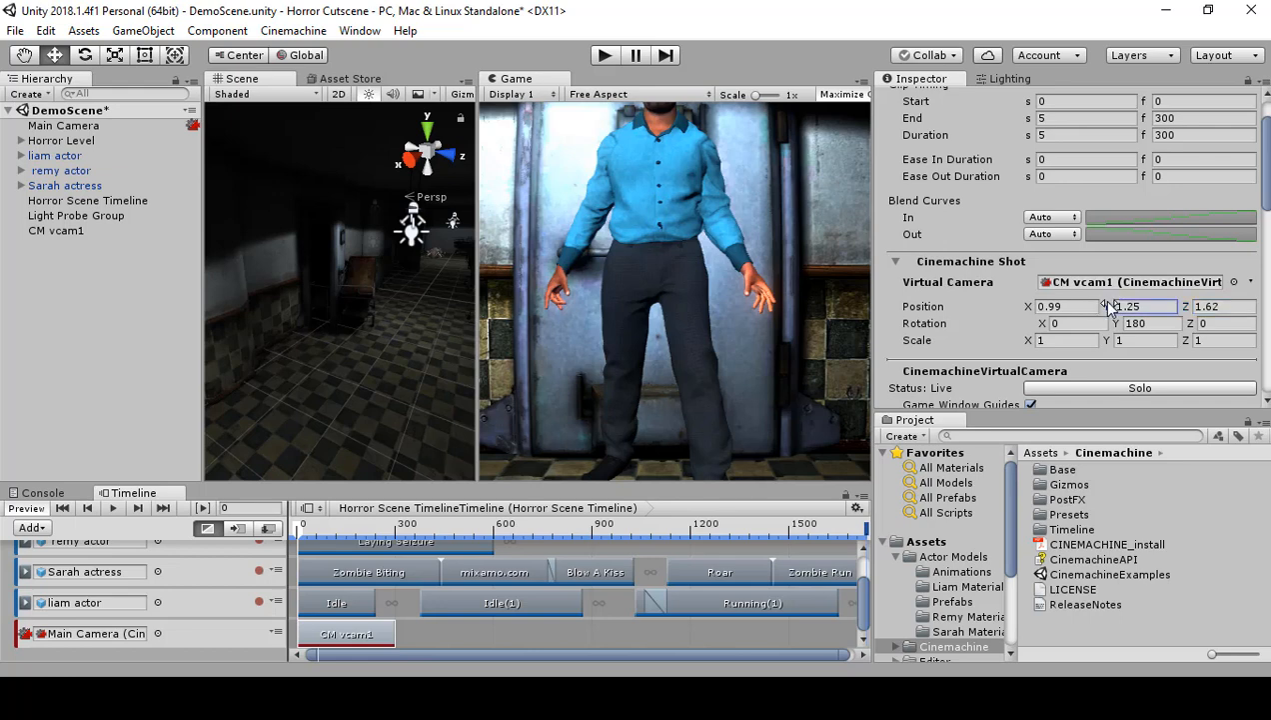
drag(1109, 305, 1186, 309)
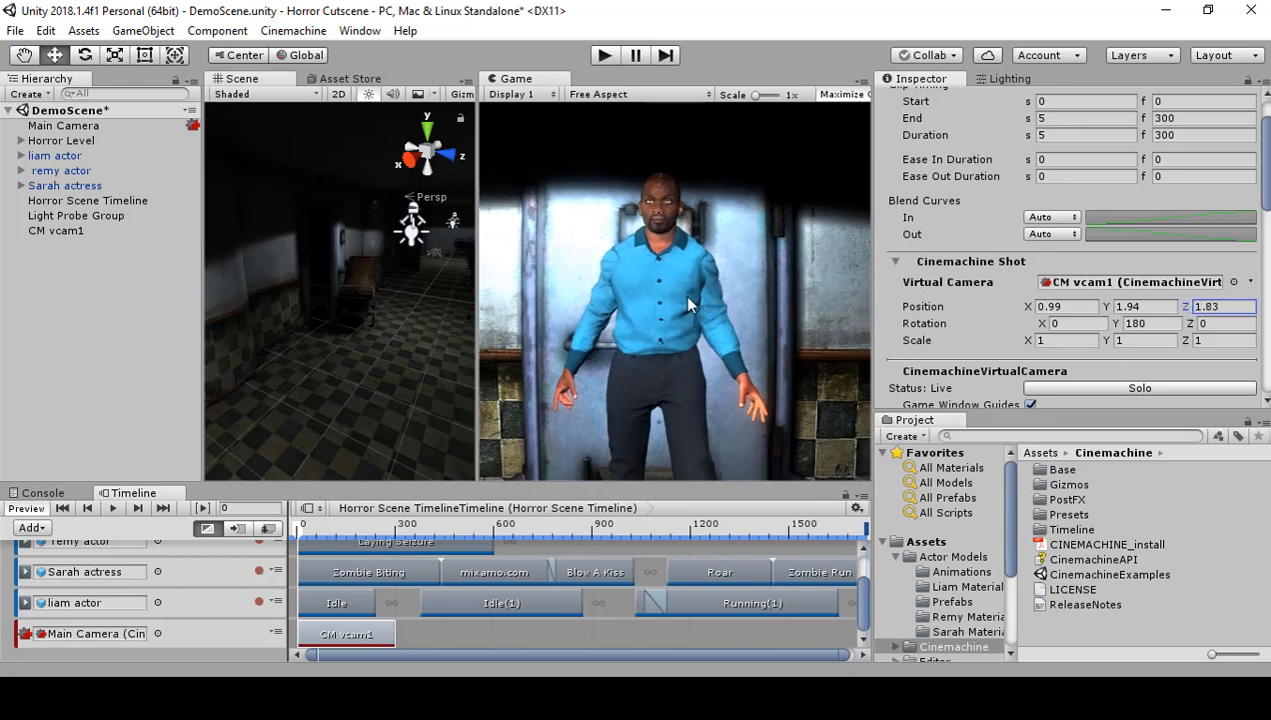
click(111, 507)
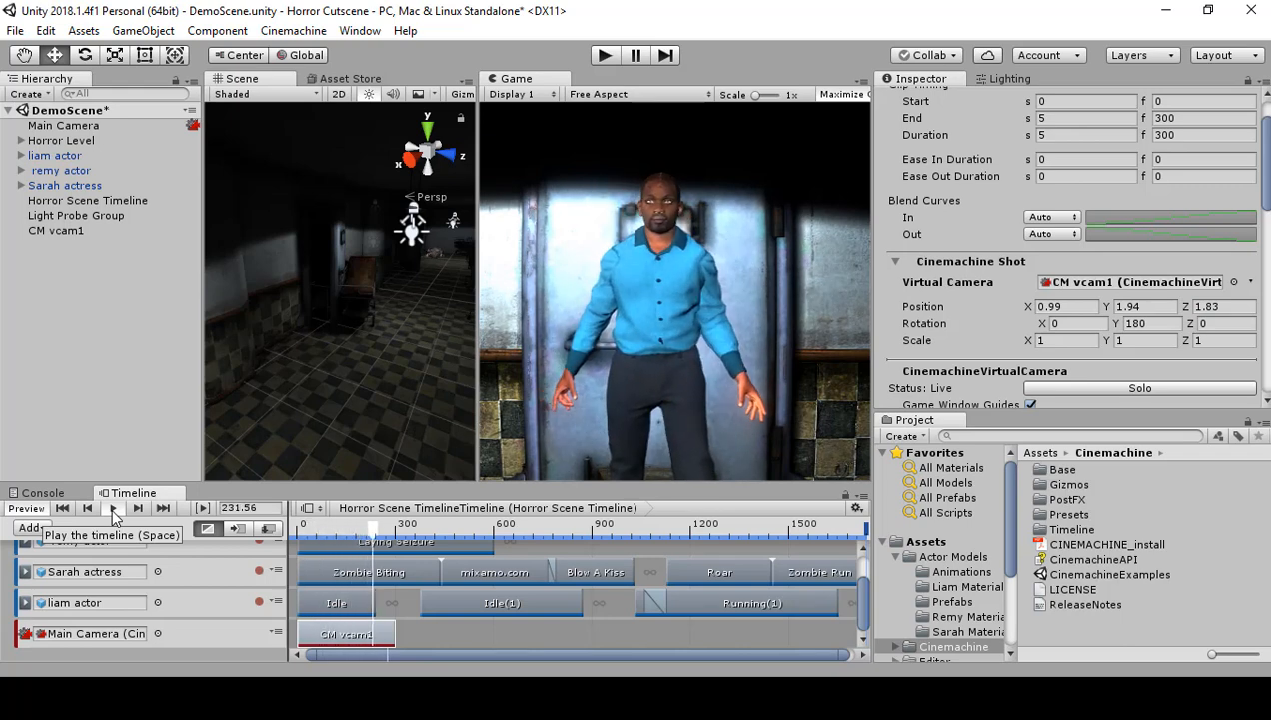
Step: Stop the preview, add a second Cinemachine Shot clip starting at frame 300 after the CM vcam1 clip, and create a virtual camera for it
click(111, 506)
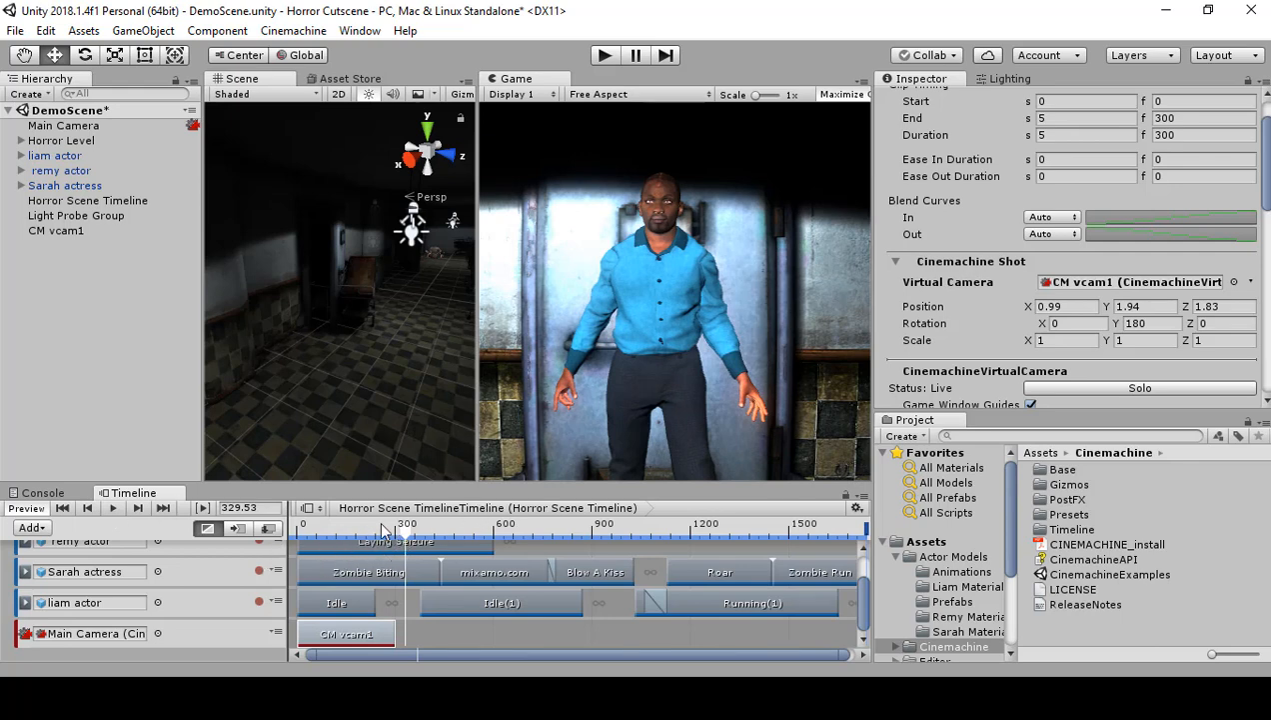
mouse_move(404, 528)
mouse_down()
mouse_move(382, 535)
mouse_move(395, 541)
mouse_up()
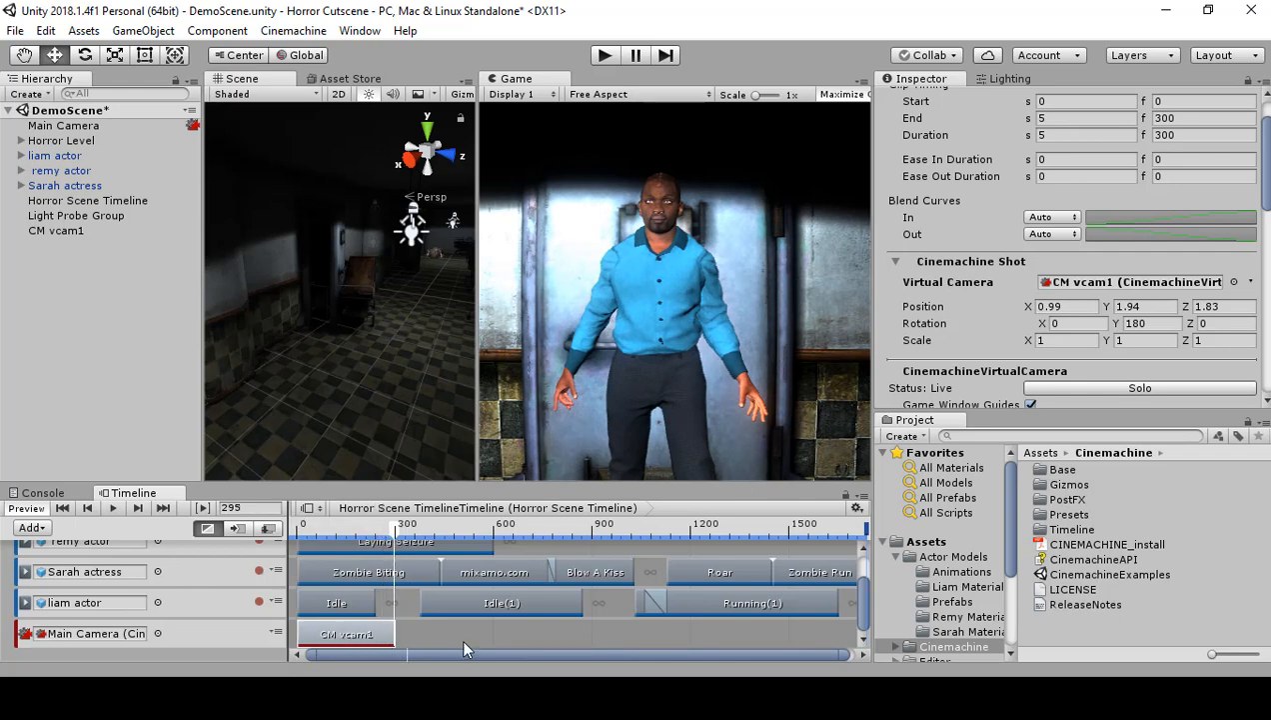
right_click(440, 629)
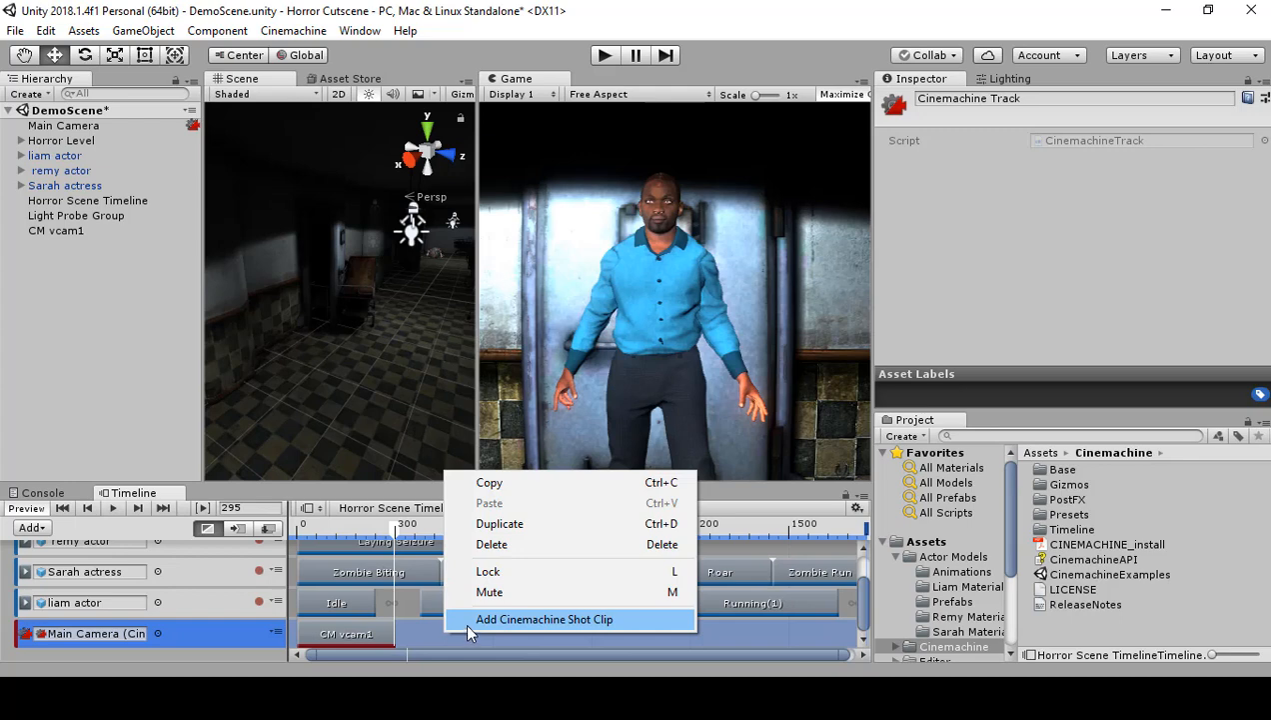
click(467, 622)
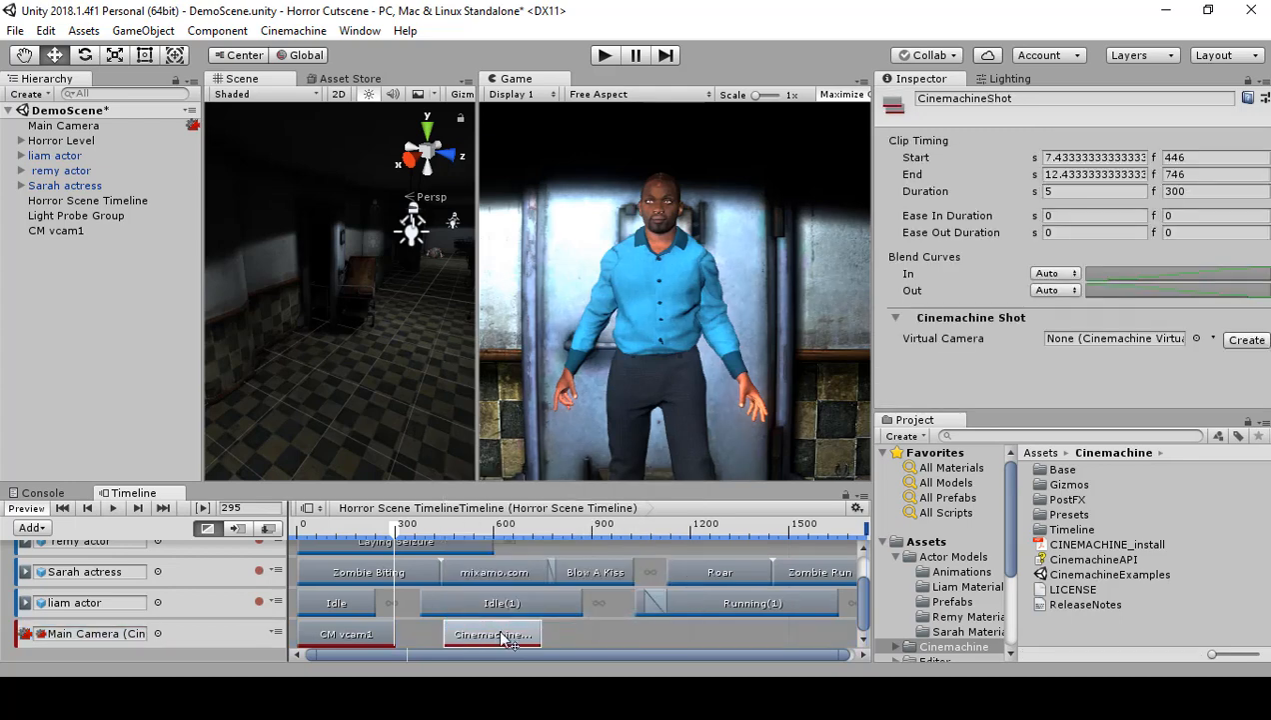
drag(509, 639, 451, 633)
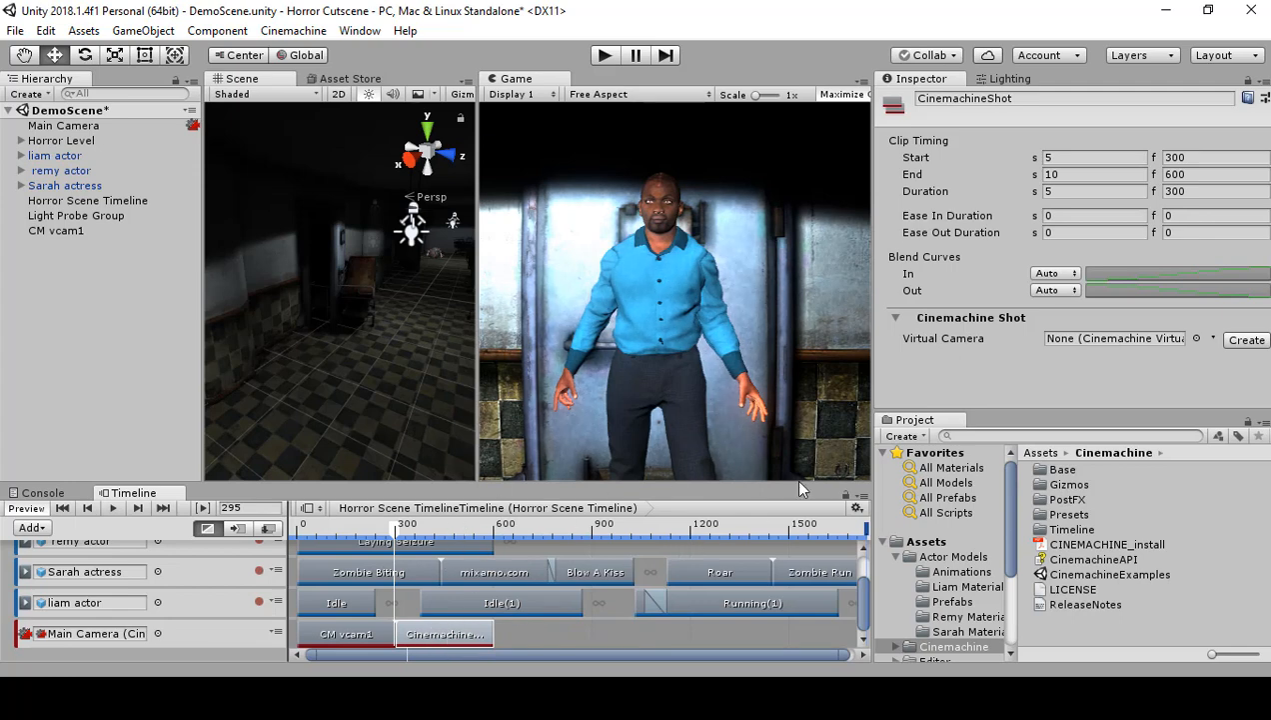
click(1246, 340)
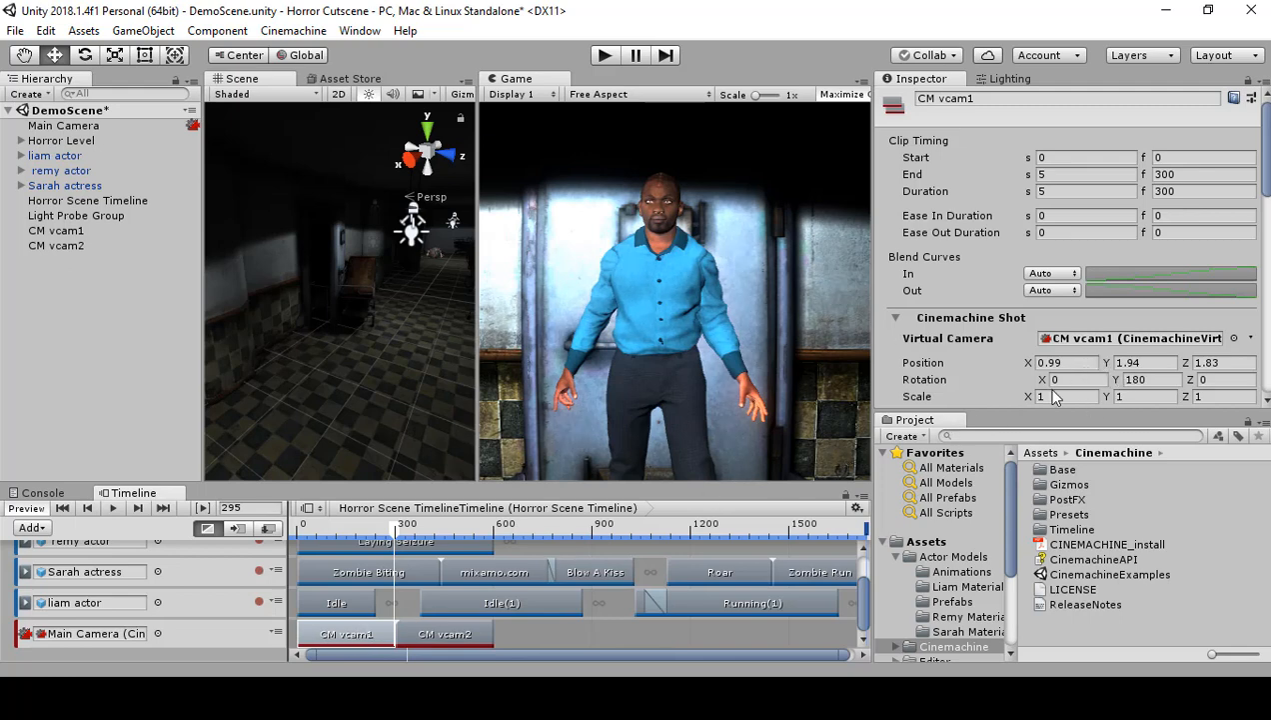
Step: Copy CM vcam1's position values X 0.99, Y 1.94 and Z 1.83 to CM vcam2 in its shot clip settings
click(1075, 366)
key(ctrl+c)
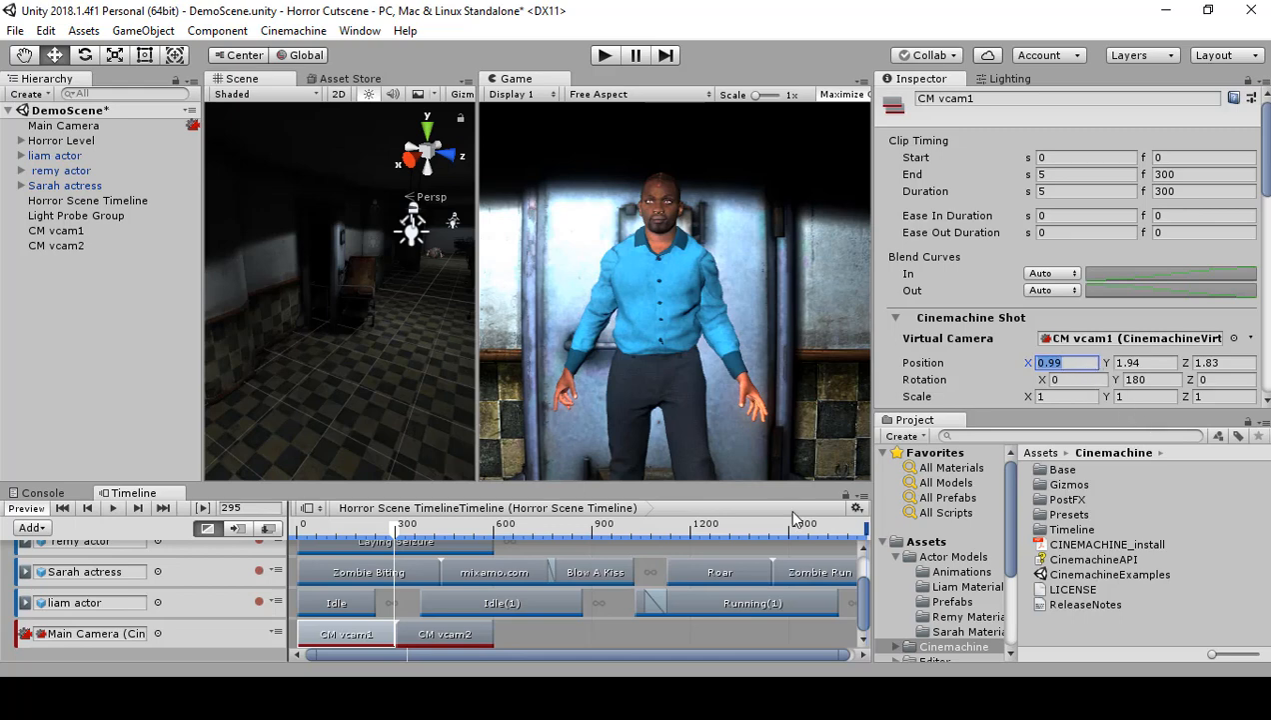
click(447, 634)
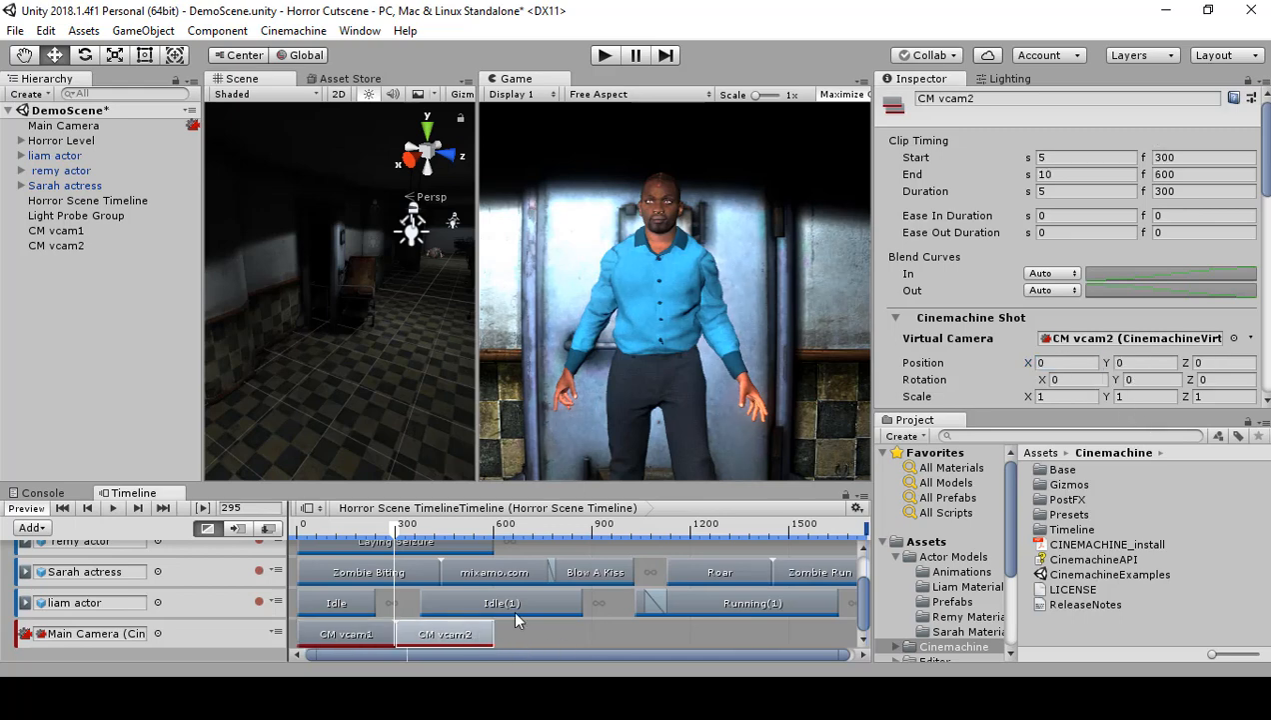
click(1050, 364)
key(ctrl+v)
click(376, 635)
click(1168, 365)
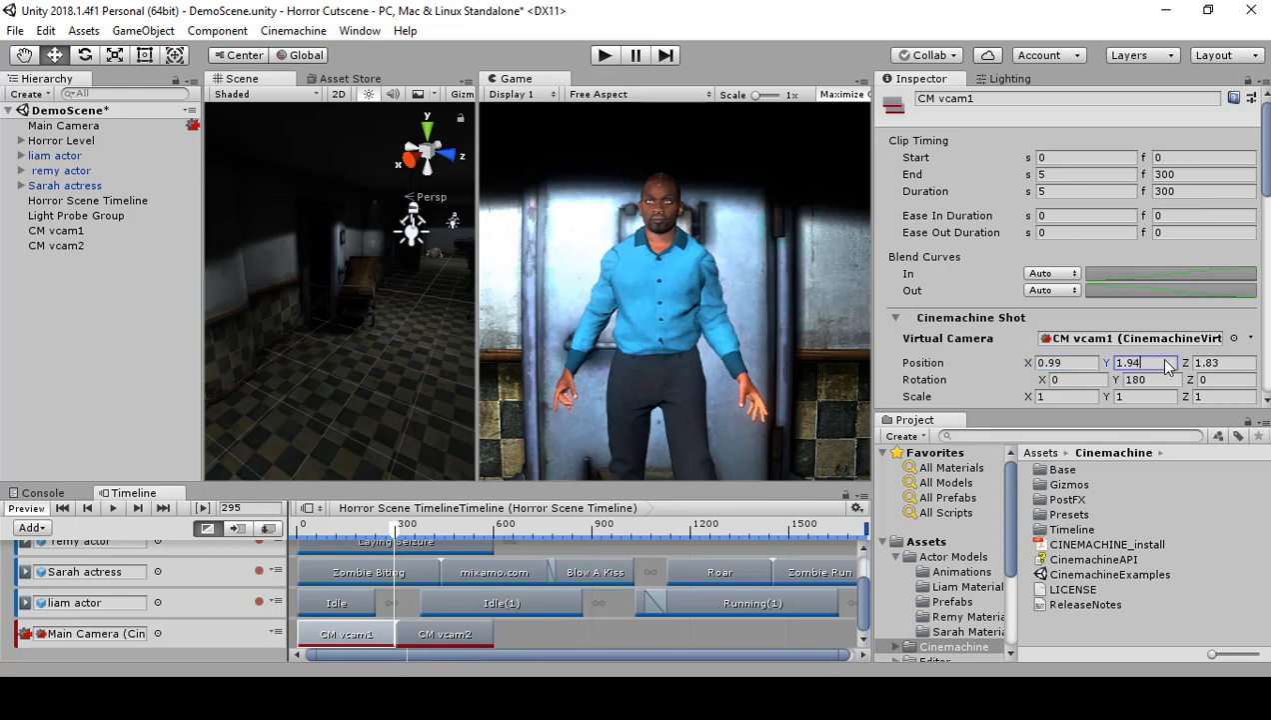
click(493, 623)
click(1129, 363)
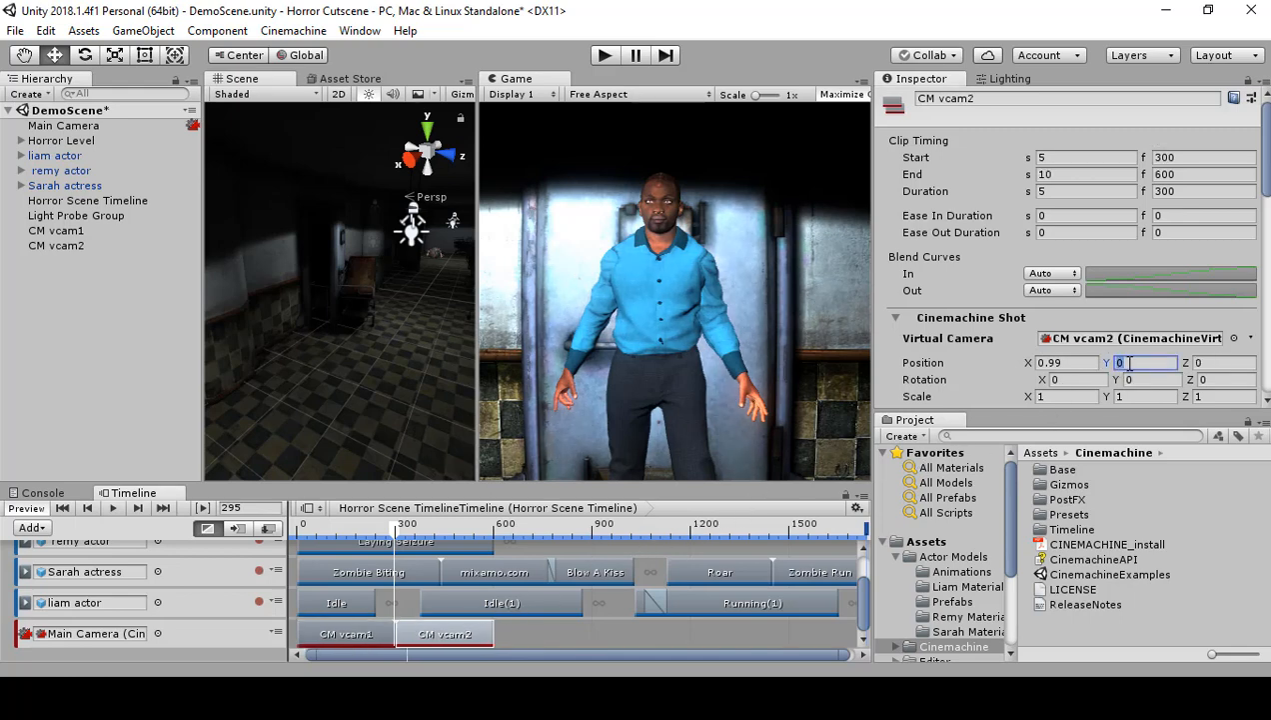
text(1.94)
click(390, 633)
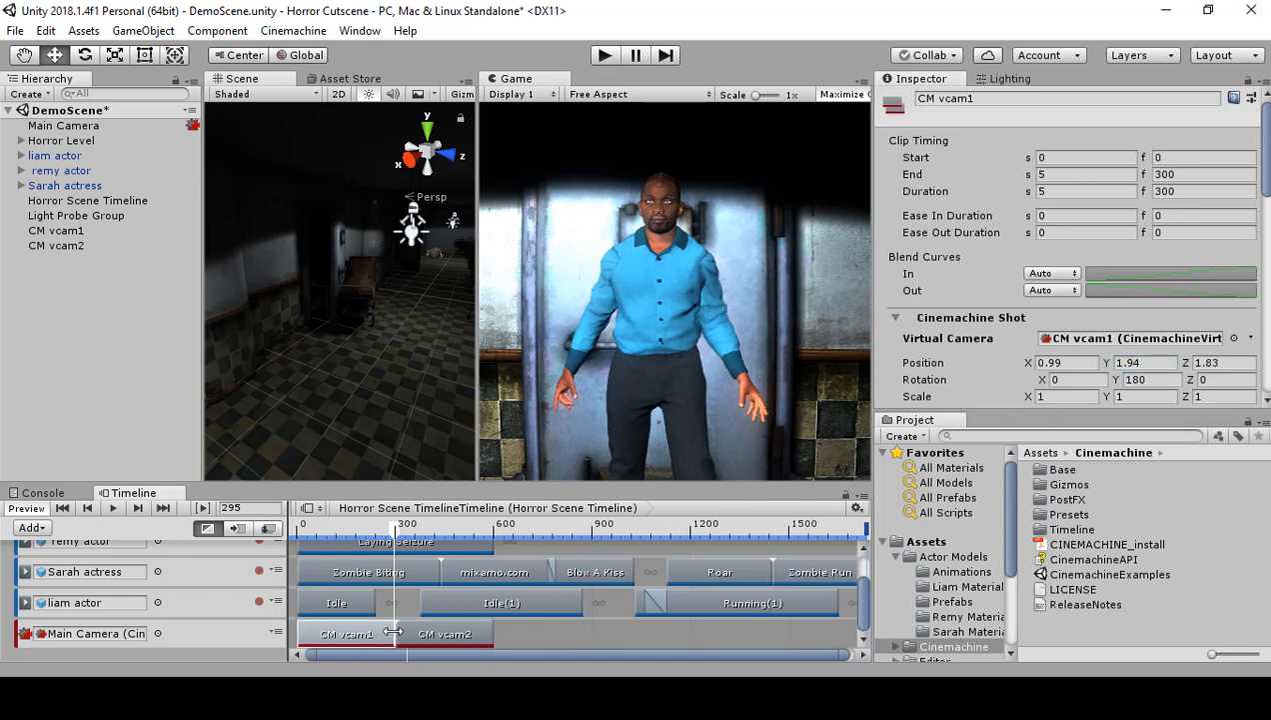
click(1242, 365)
key(ctrl+c)
click(468, 633)
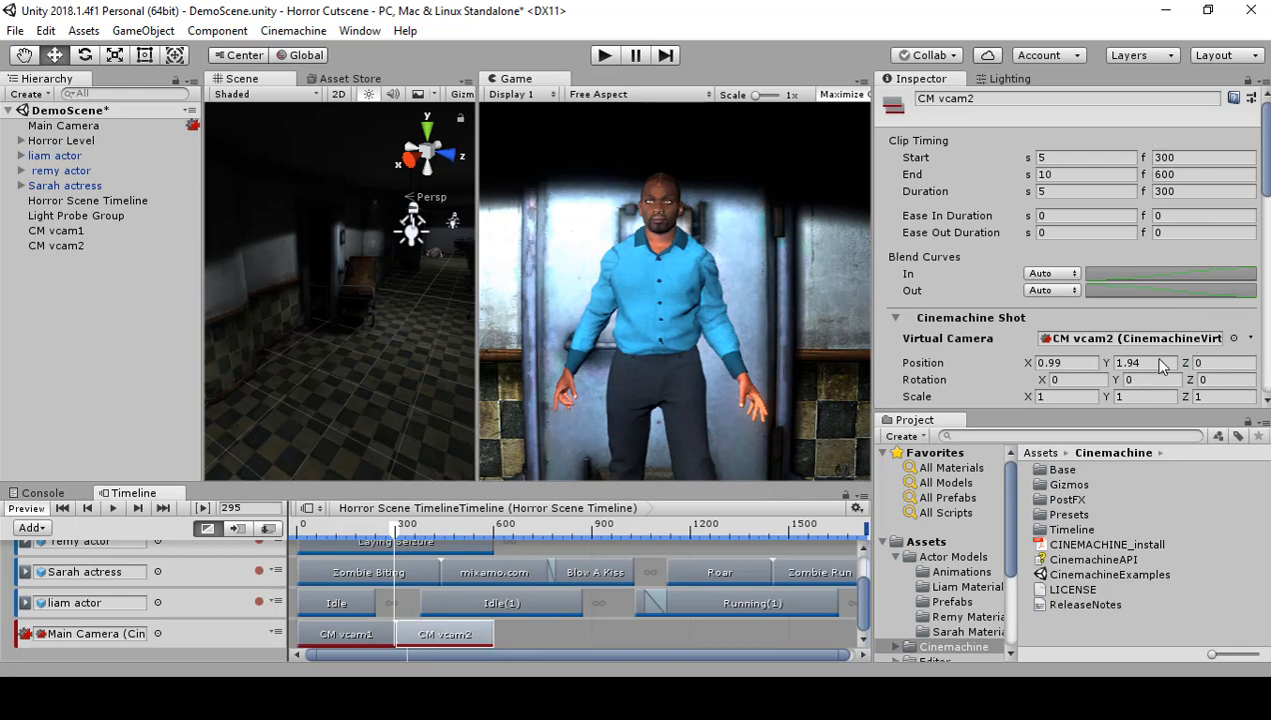
click(1210, 363)
key(ctrl+v)
Step: Set CM vcam2's Y rotation to 180 to match CM vcam1 and scrub the timeline to frame 323 within its clip
click(368, 639)
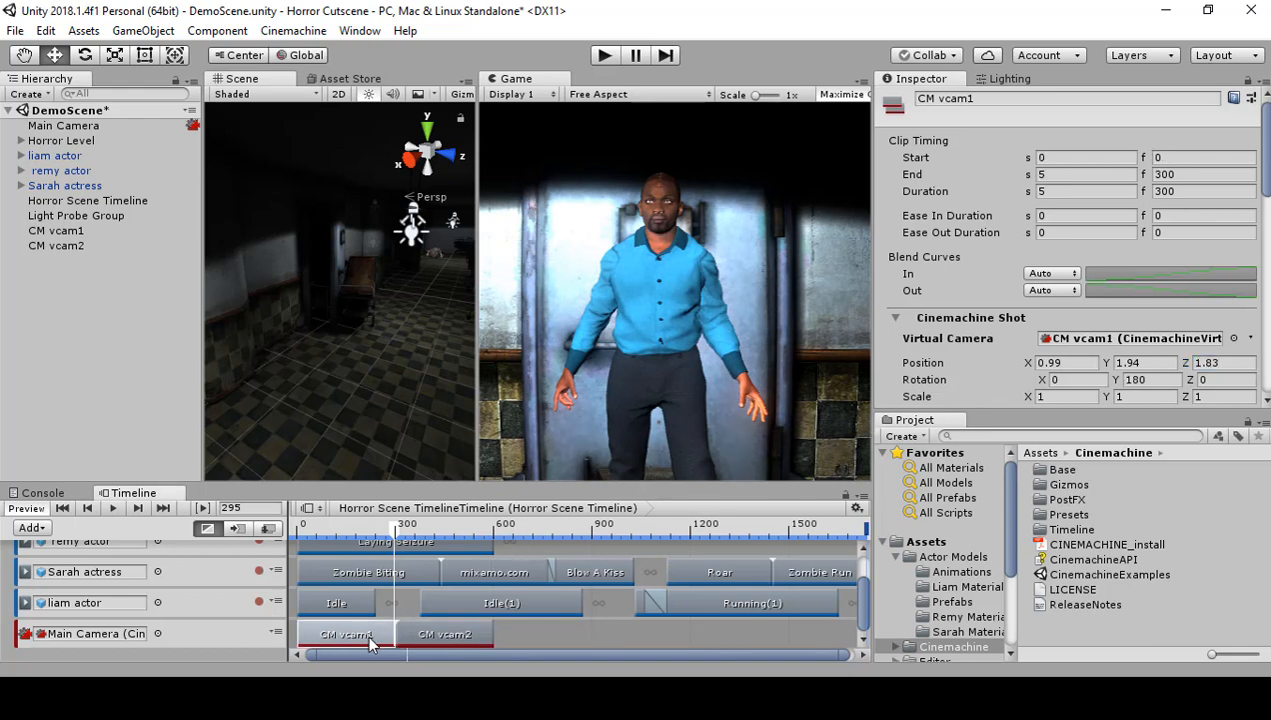
click(1141, 379)
click(463, 634)
click(1145, 380)
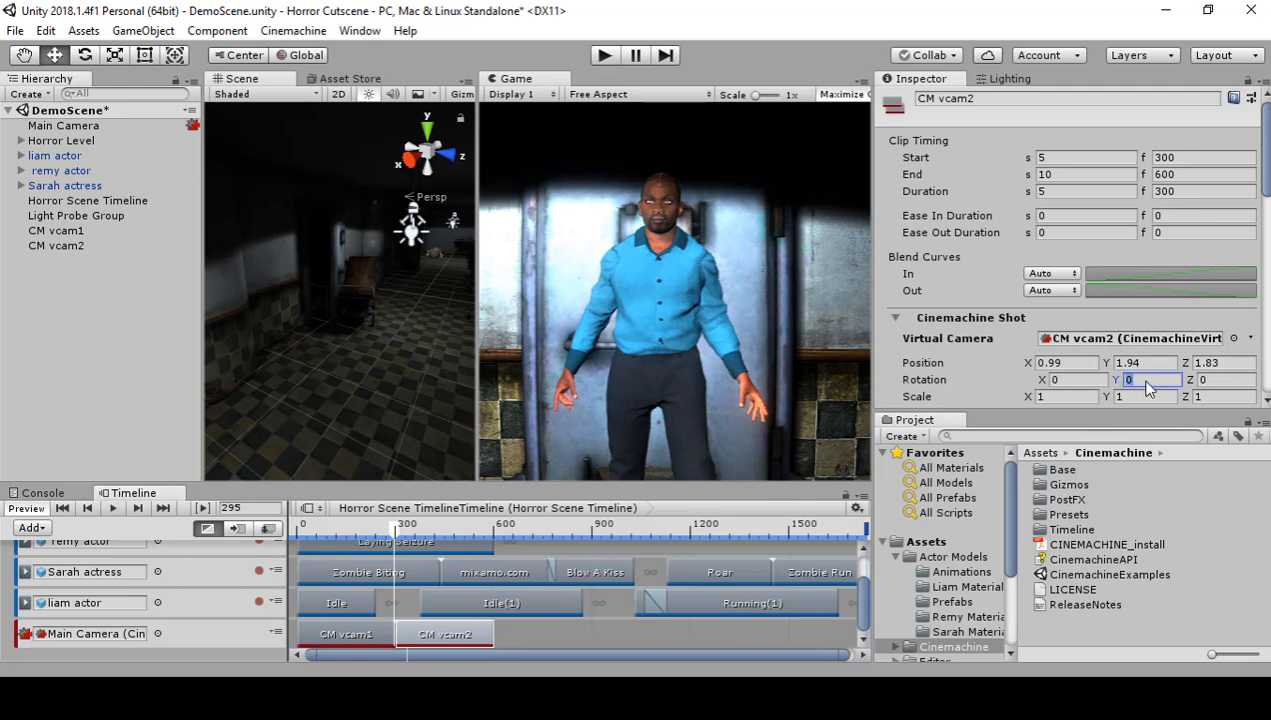
text(180)
drag(396, 531, 418, 528)
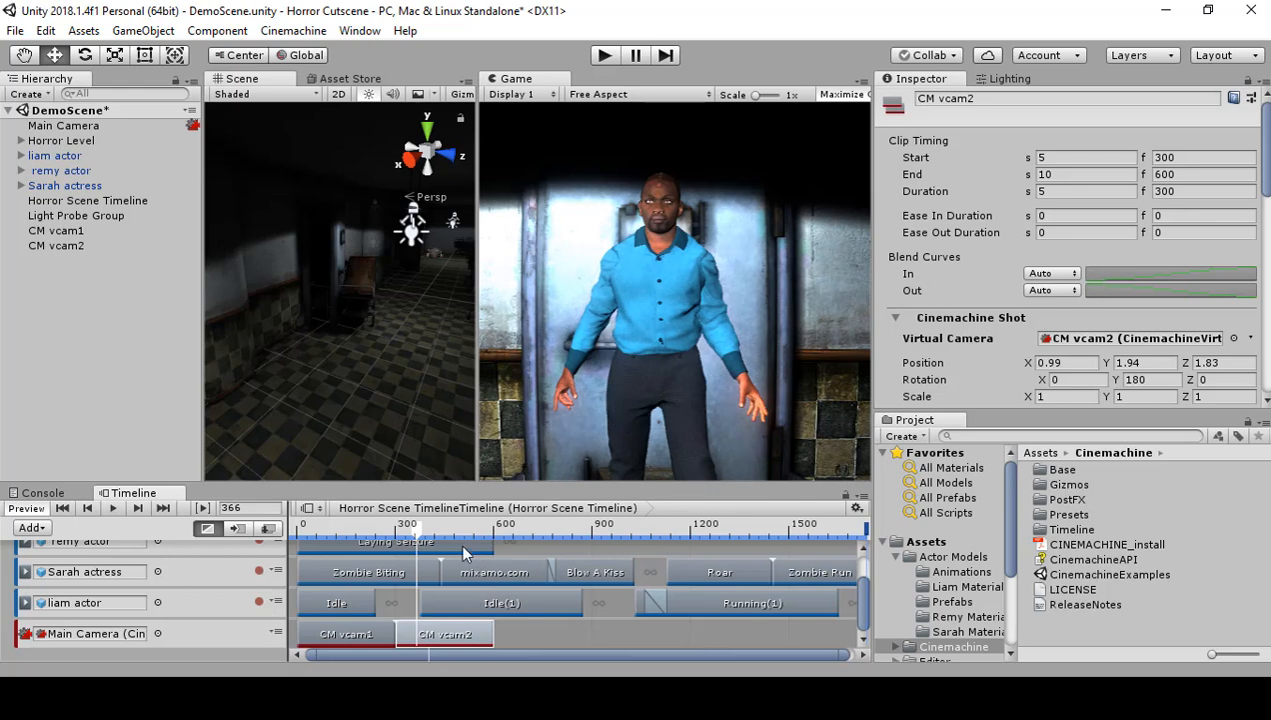
drag(419, 534, 400, 540)
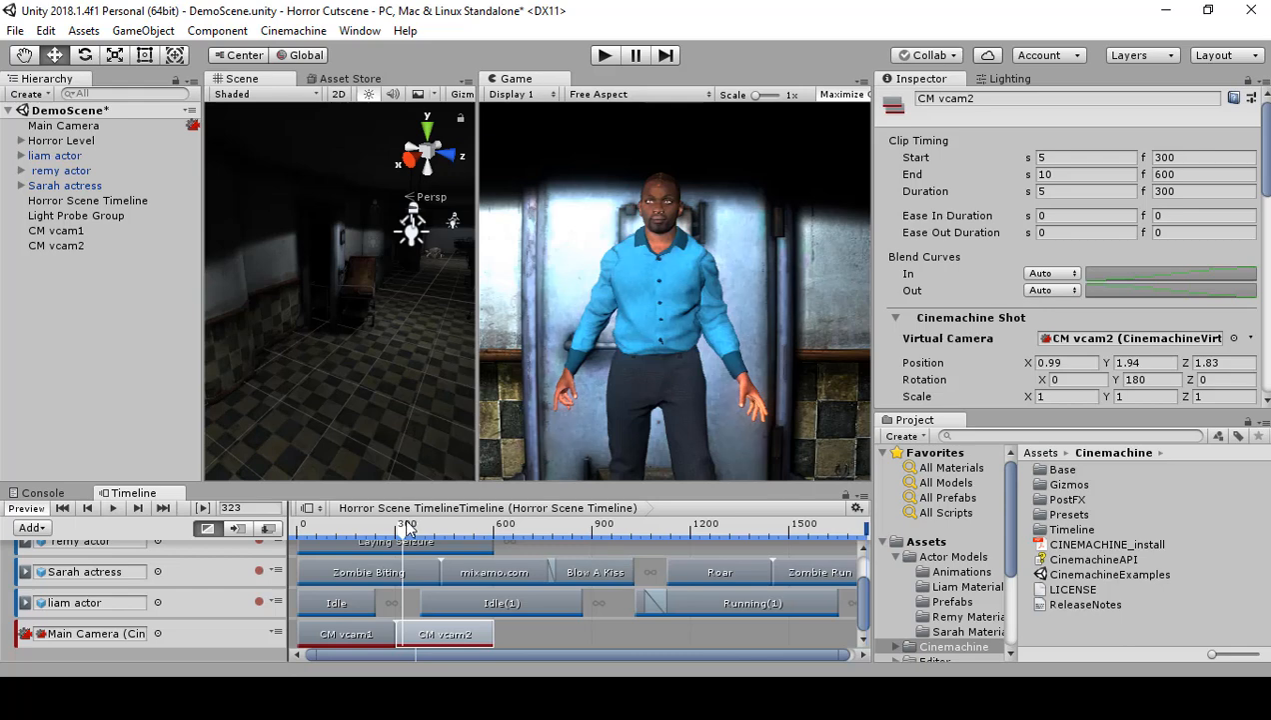
Step: Set CM vcam2's X position to 0.5 and its Y rotation to -90 so that it faces down the hallway
scroll(1049, 250, down, 3)
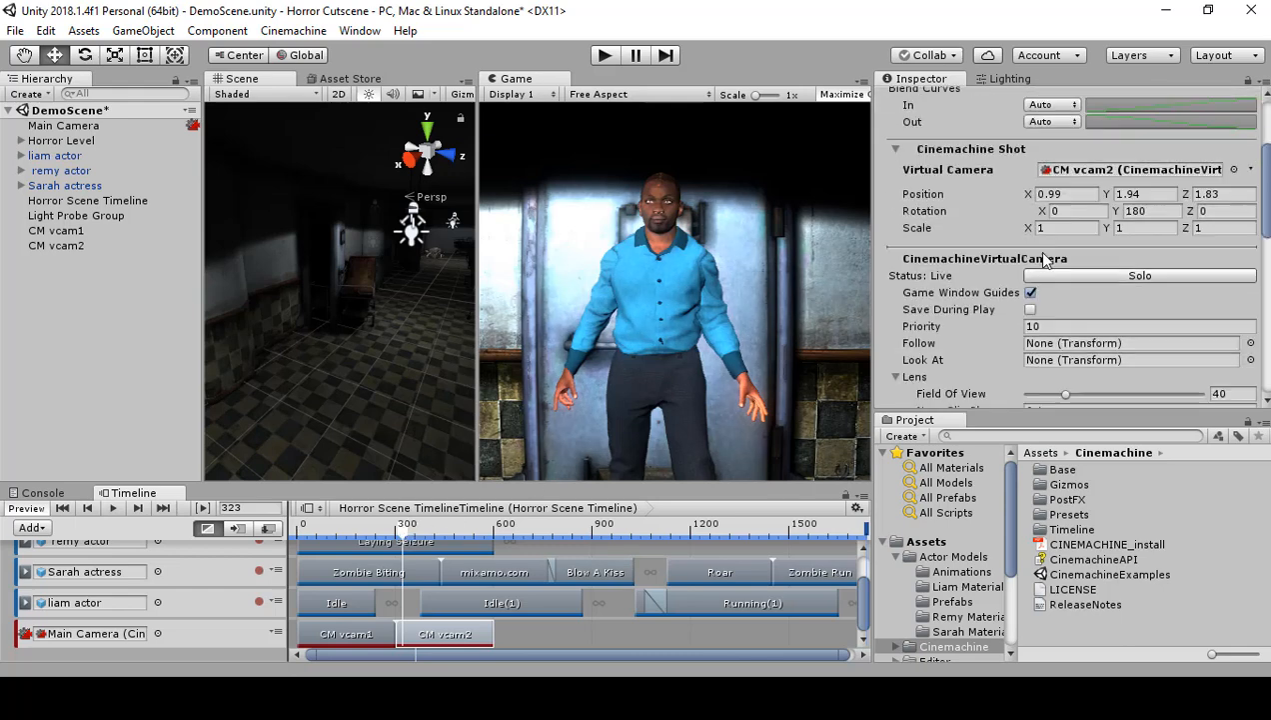
scroll(1040, 260, up, 3)
scroll(1021, 276, down, 2)
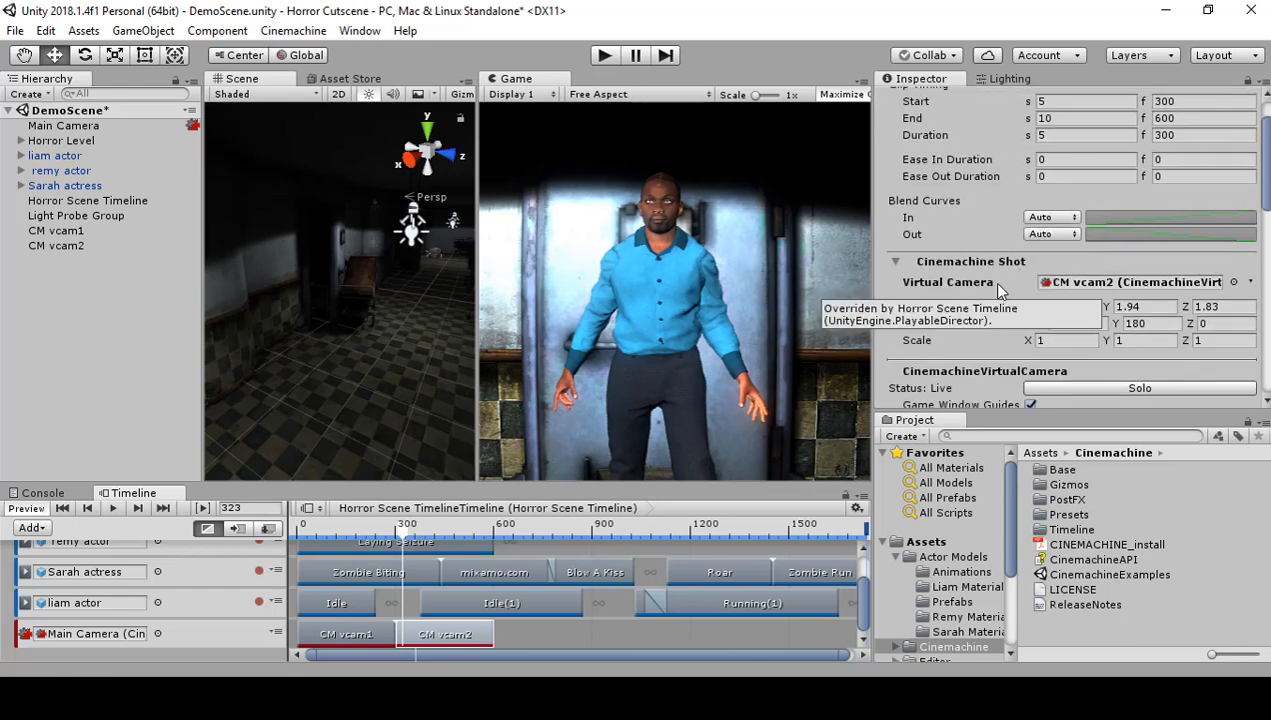
drag(1026, 310, 966, 311)
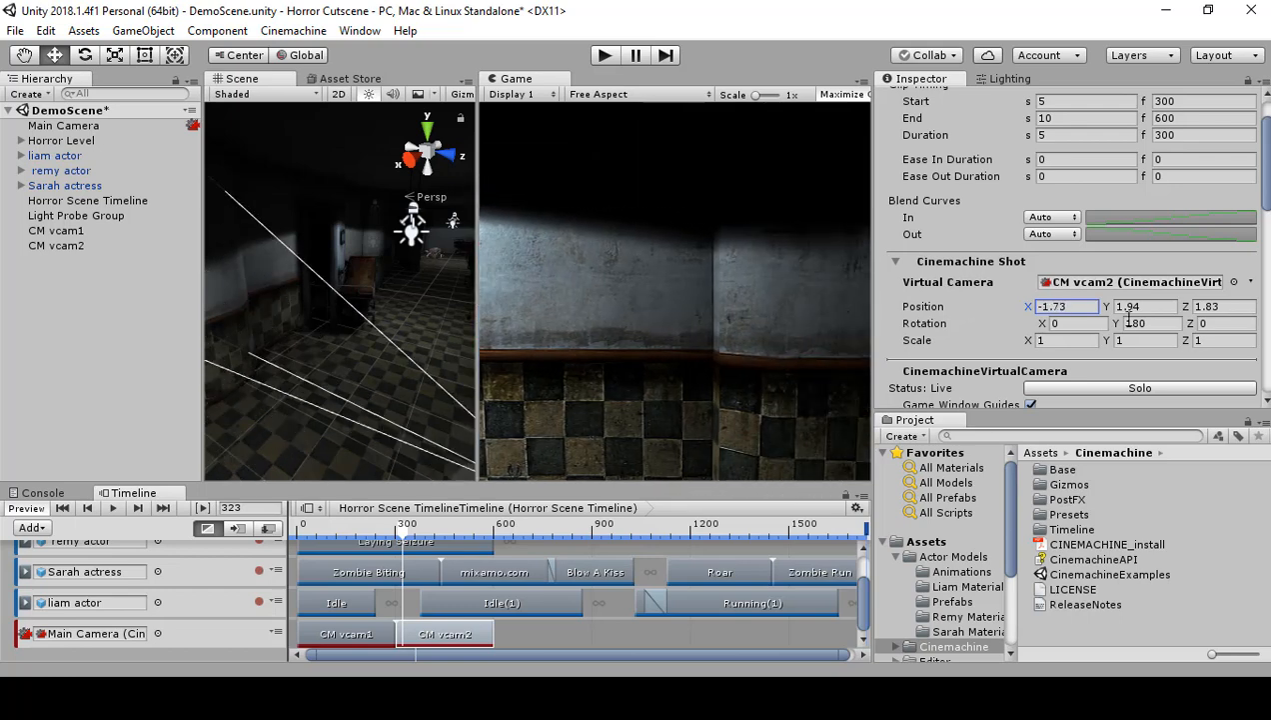
drag(1028, 310, 1086, 290)
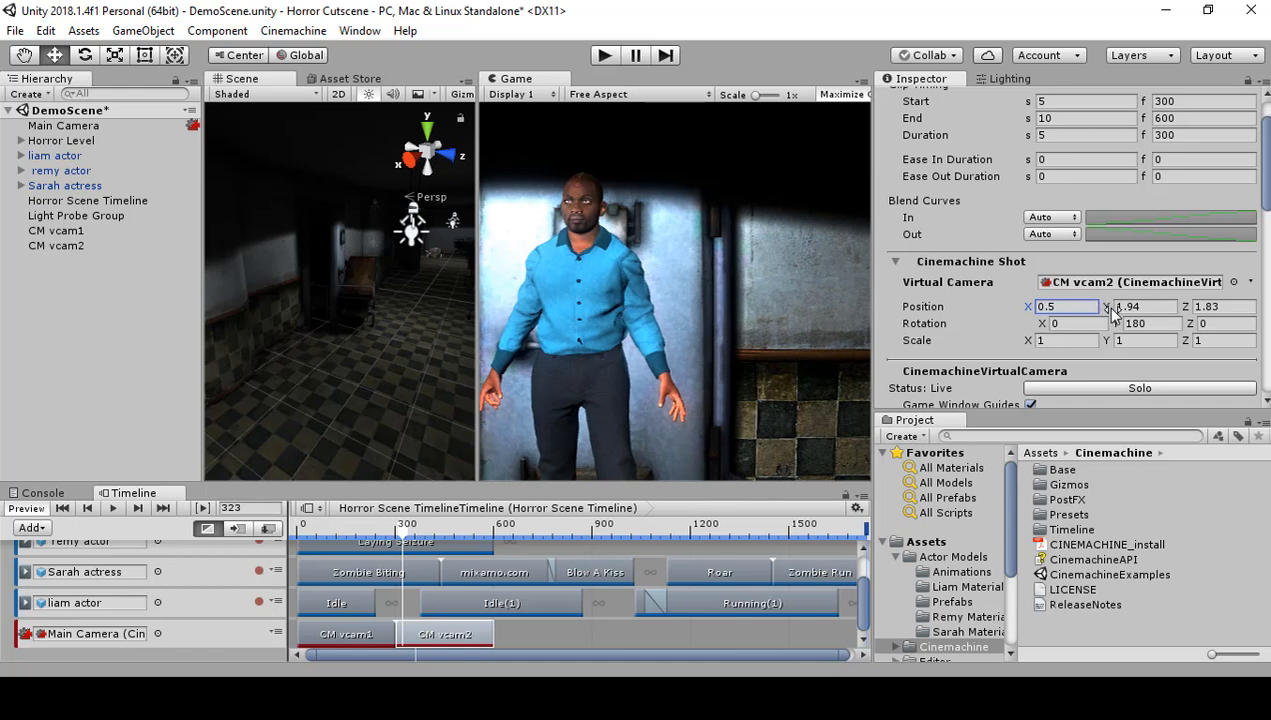
drag(1117, 330, 2, 327)
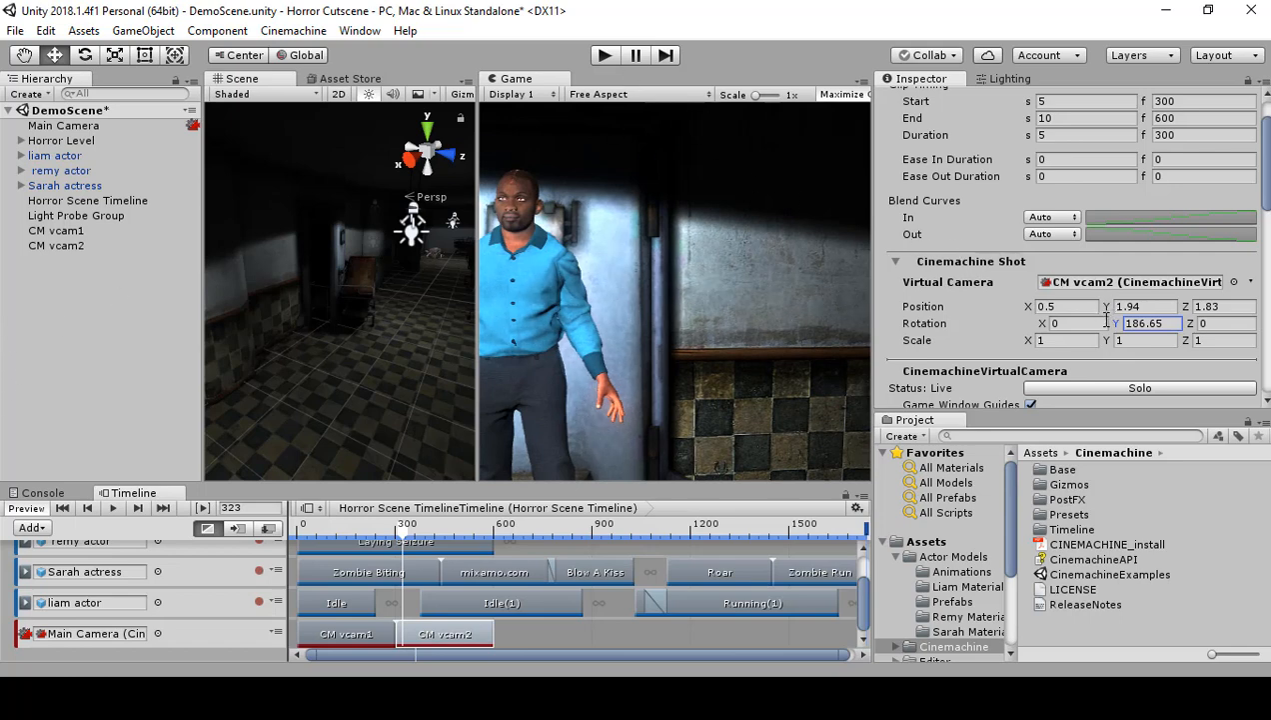
drag(1118, 329, 1168, 326)
click(1162, 325)
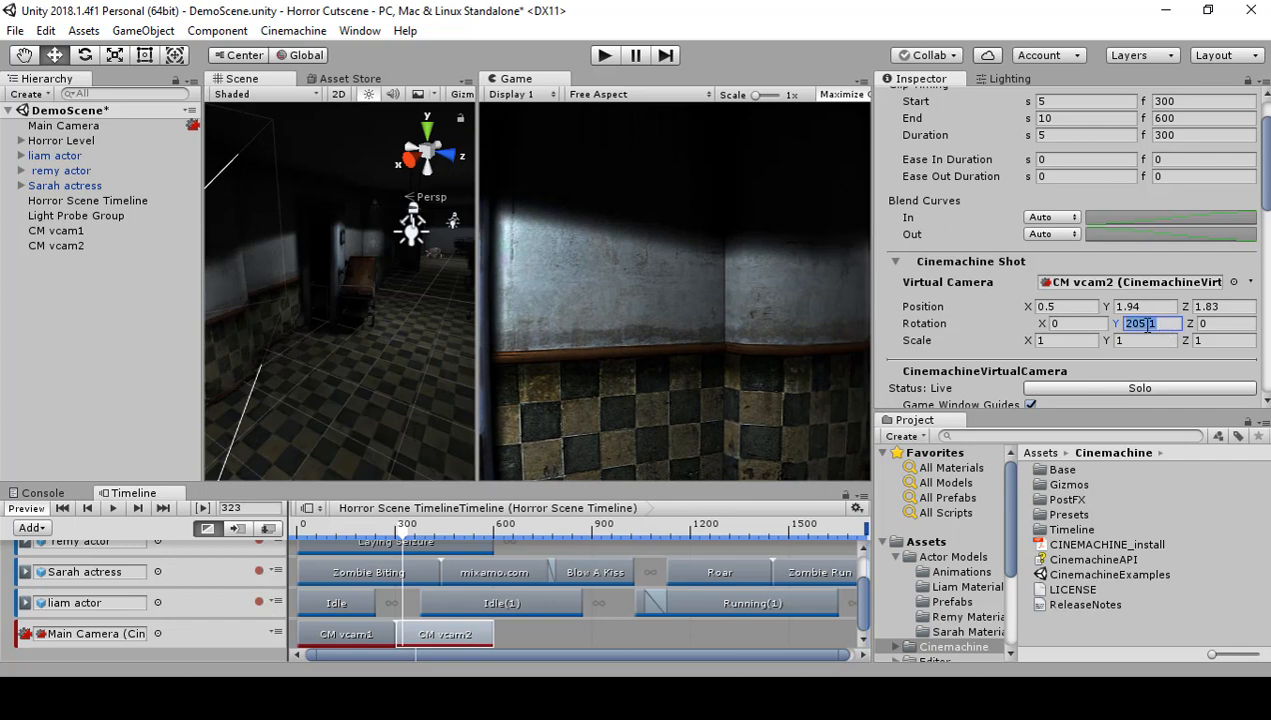
text(90)
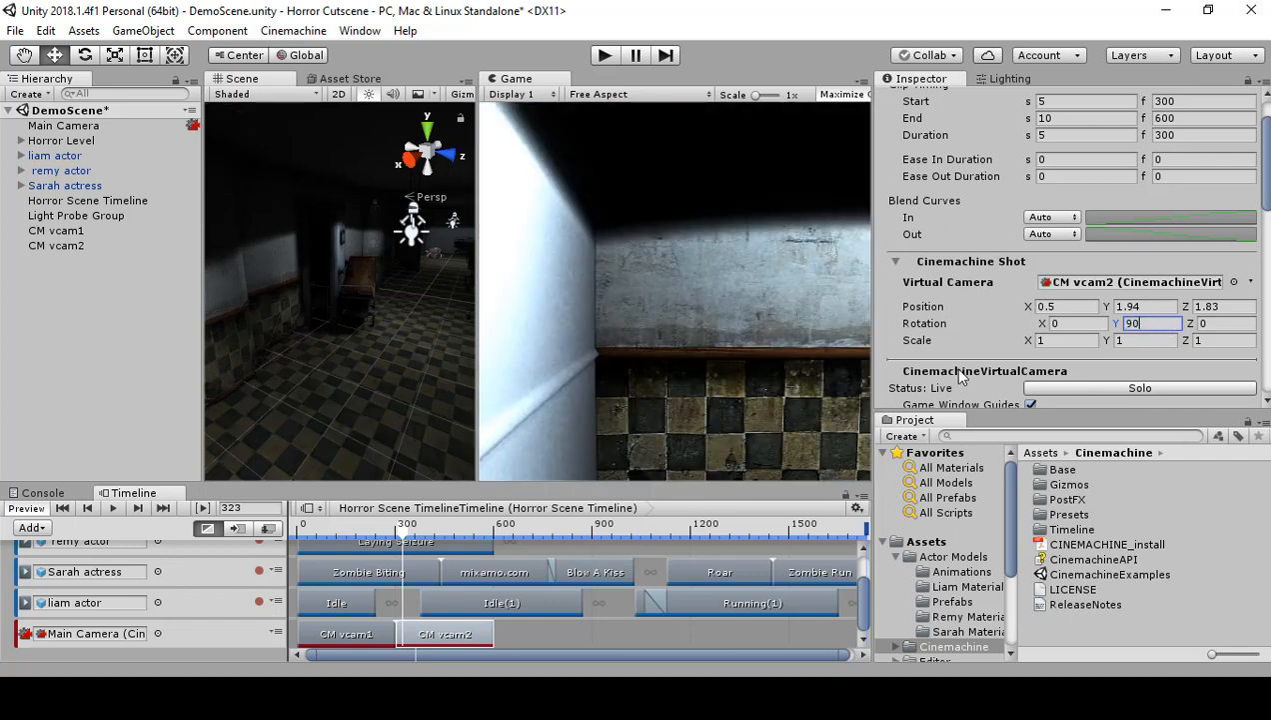
key(BackSpace)
key(BackSpace)
text(-90)
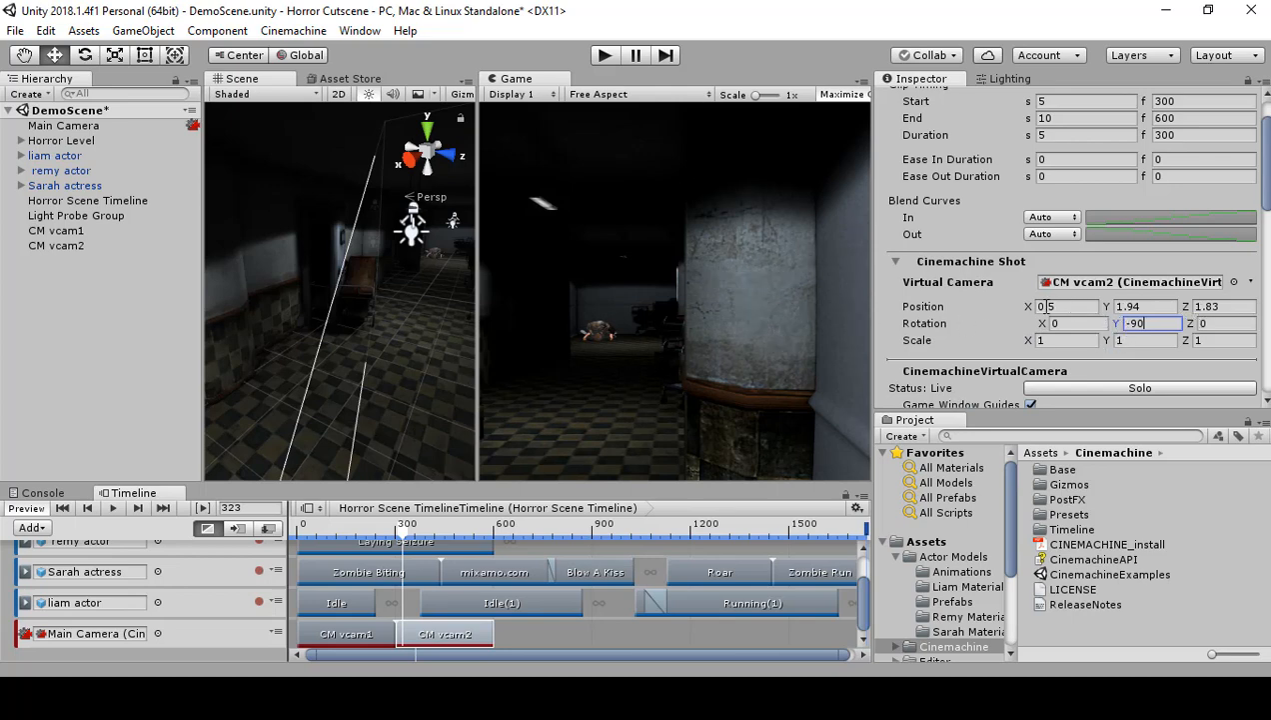
Step: Set CM vcam2's position to X 0.2 and Z -0.08, and scrub through its clip to check the hallway shot
mouse_move(1031, 308)
mouse_down()
mouse_move(1009, 303)
mouse_move(1022, 309)
mouse_up()
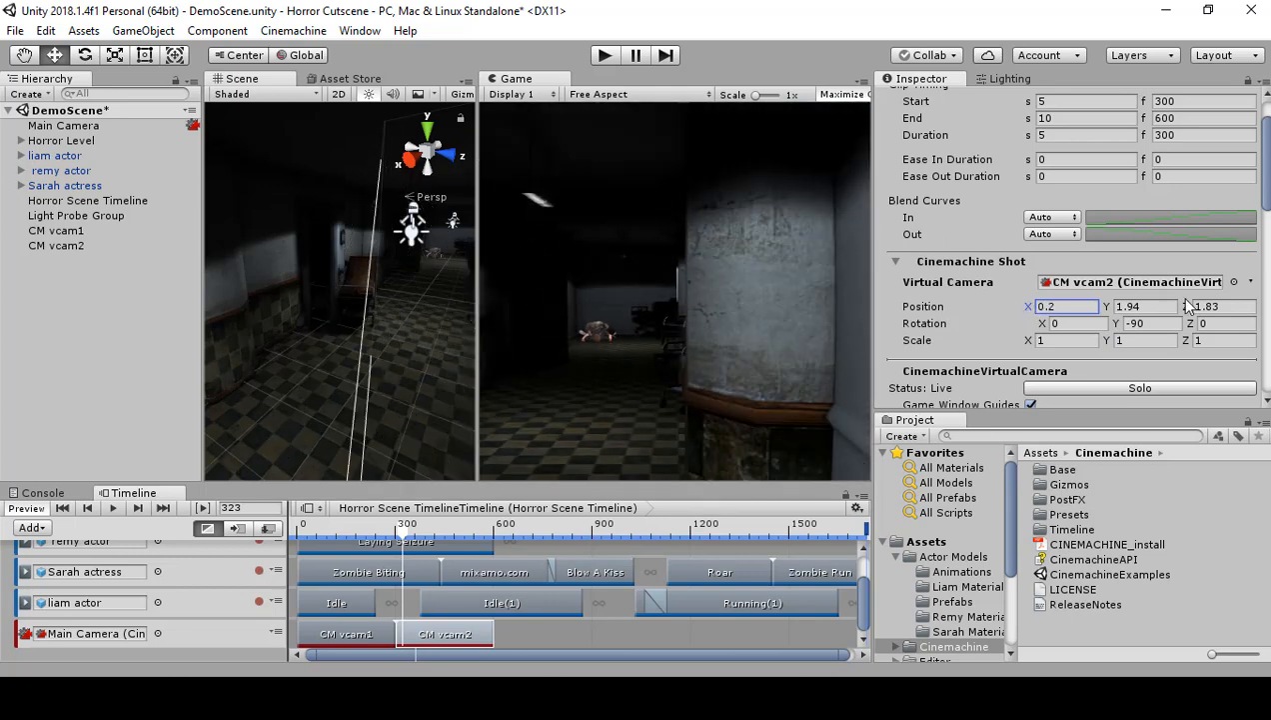
drag(1183, 305, 1125, 314)
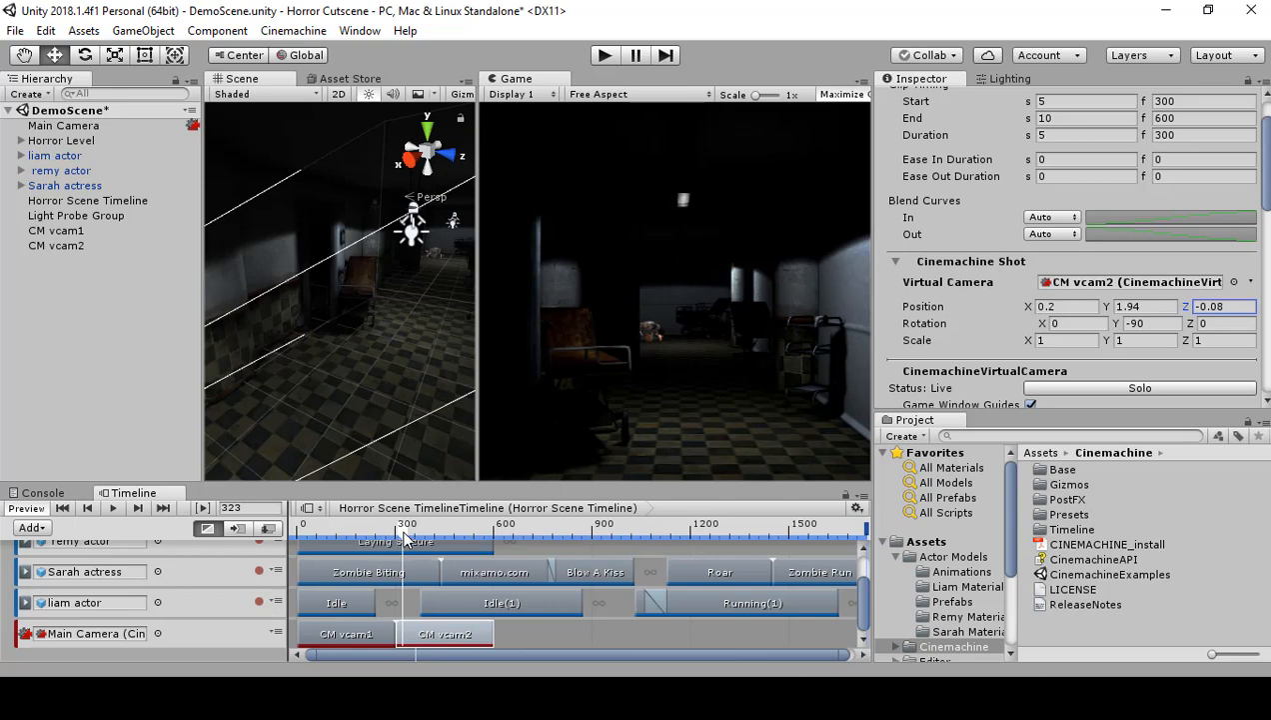
drag(404, 535, 451, 535)
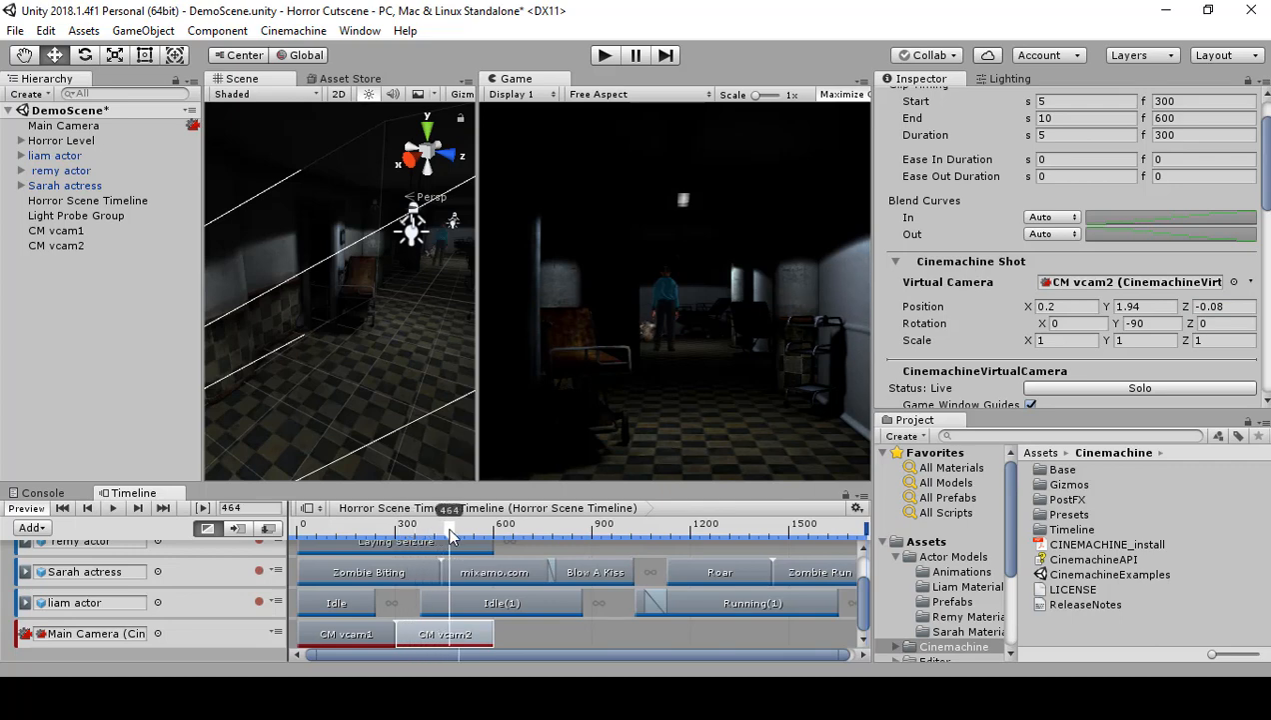
drag(450, 535, 408, 536)
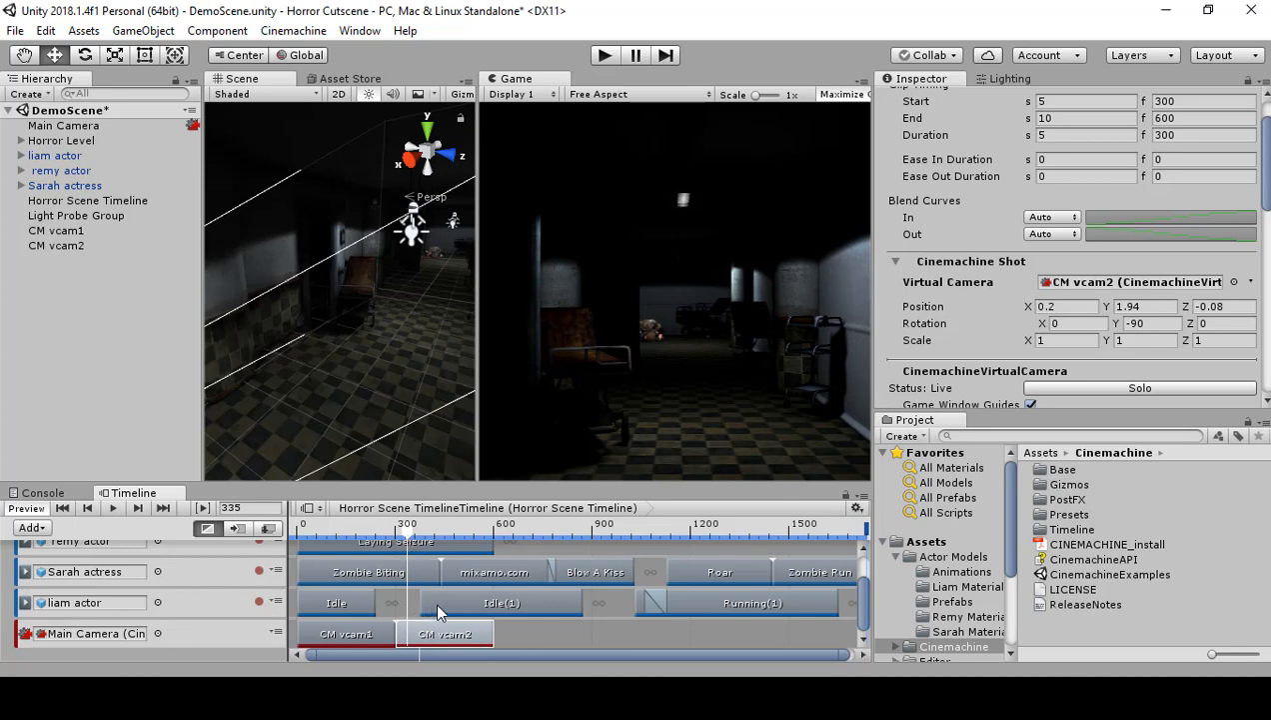
Step: Trim the Idle(1) clip on the liam actor track to 226 frames and move it to start at frame 563
drag(582, 599, 500, 606)
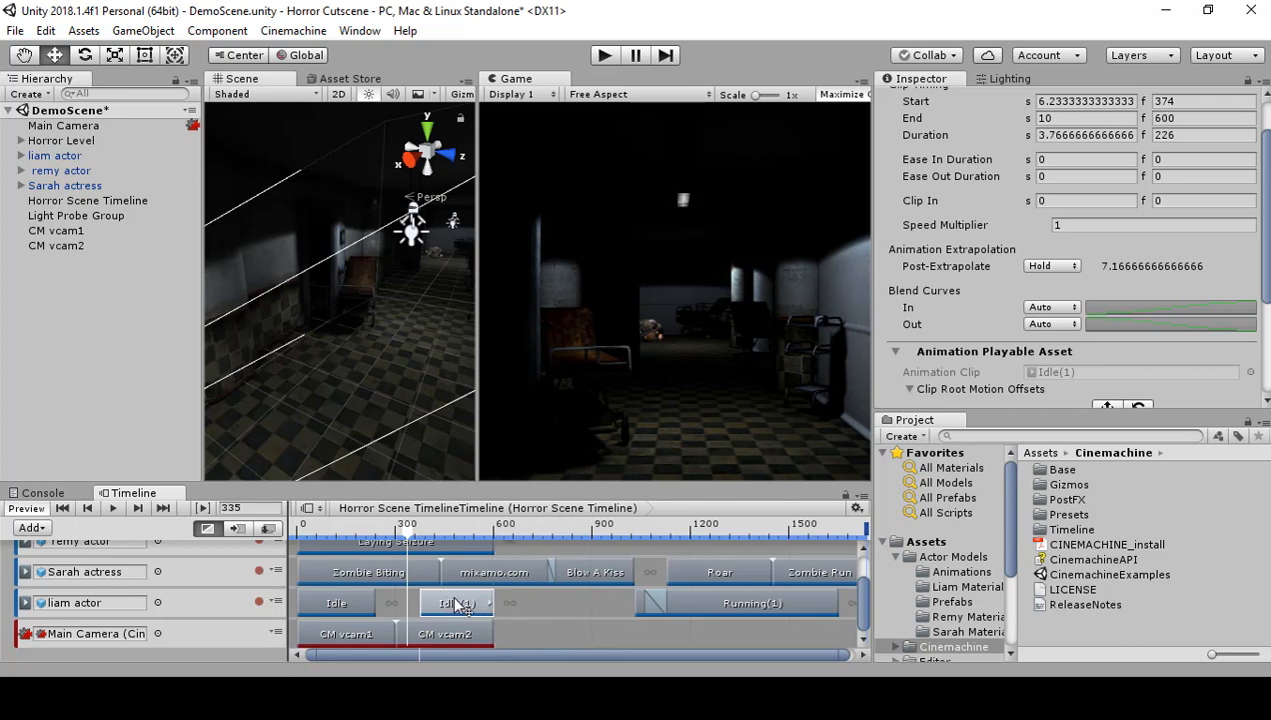
drag(457, 603, 487, 606)
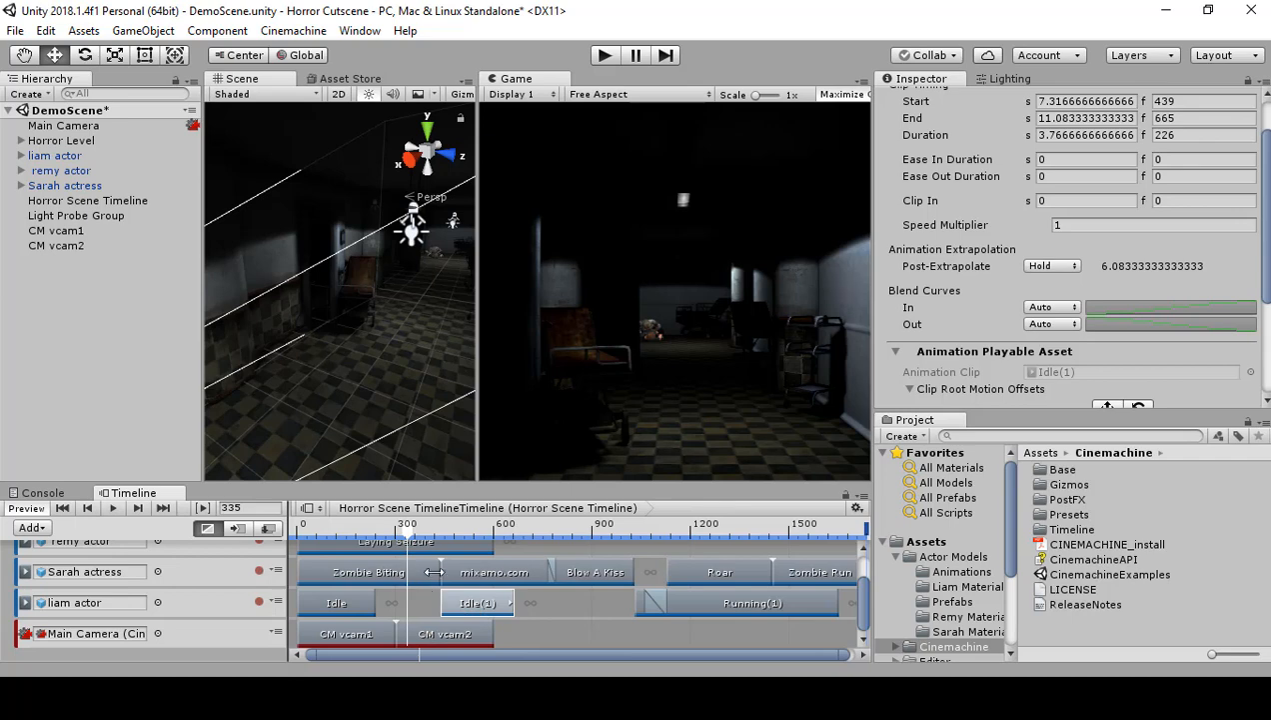
drag(478, 603, 519, 603)
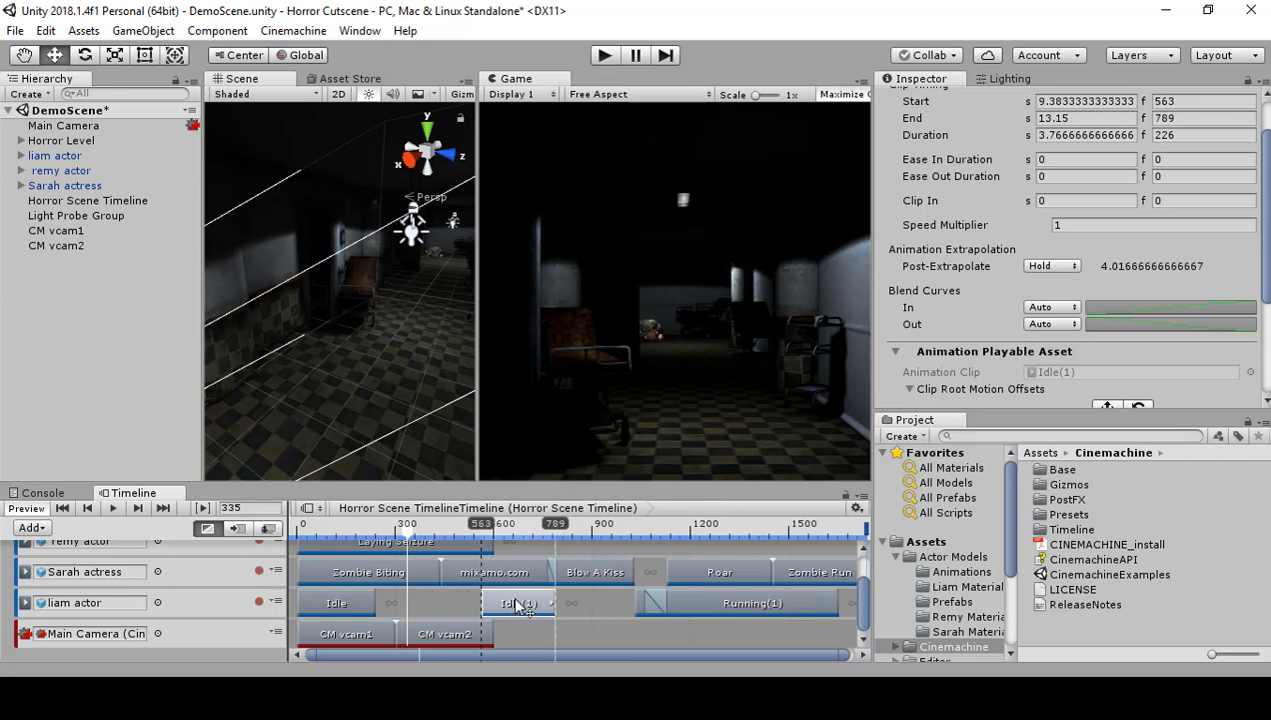
Step: Scrub through the hallway shot to frame 478 and trim the CM vcam2 clip to end there
drag(400, 531, 474, 537)
mouse_move(478, 537)
mouse_down()
mouse_move(432, 530)
mouse_move(398, 546)
mouse_move(454, 541)
mouse_up()
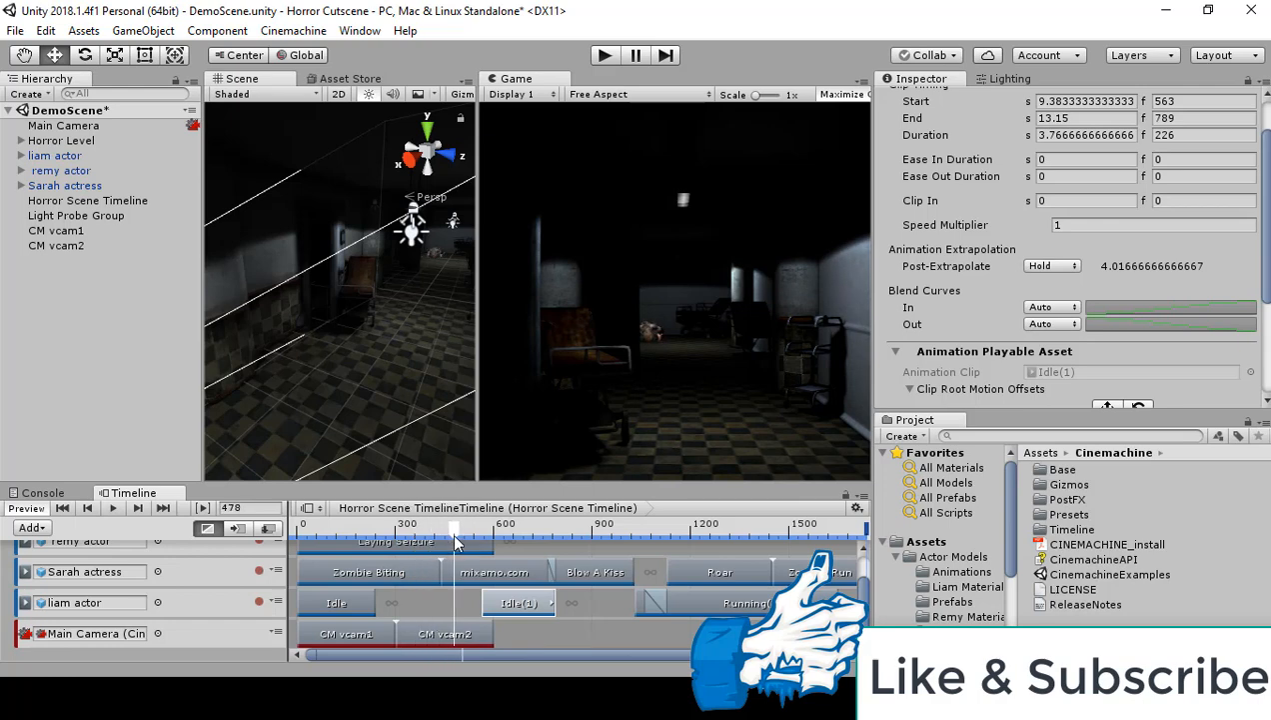
click(490, 632)
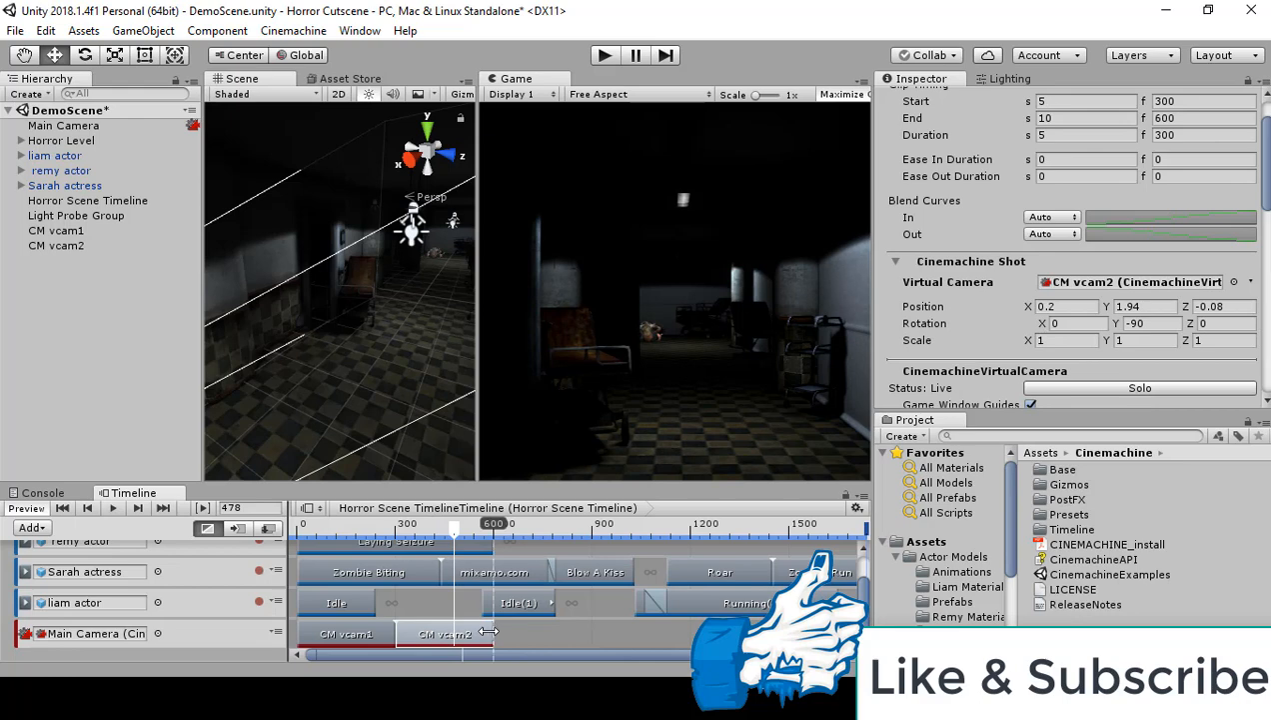
drag(490, 632, 454, 632)
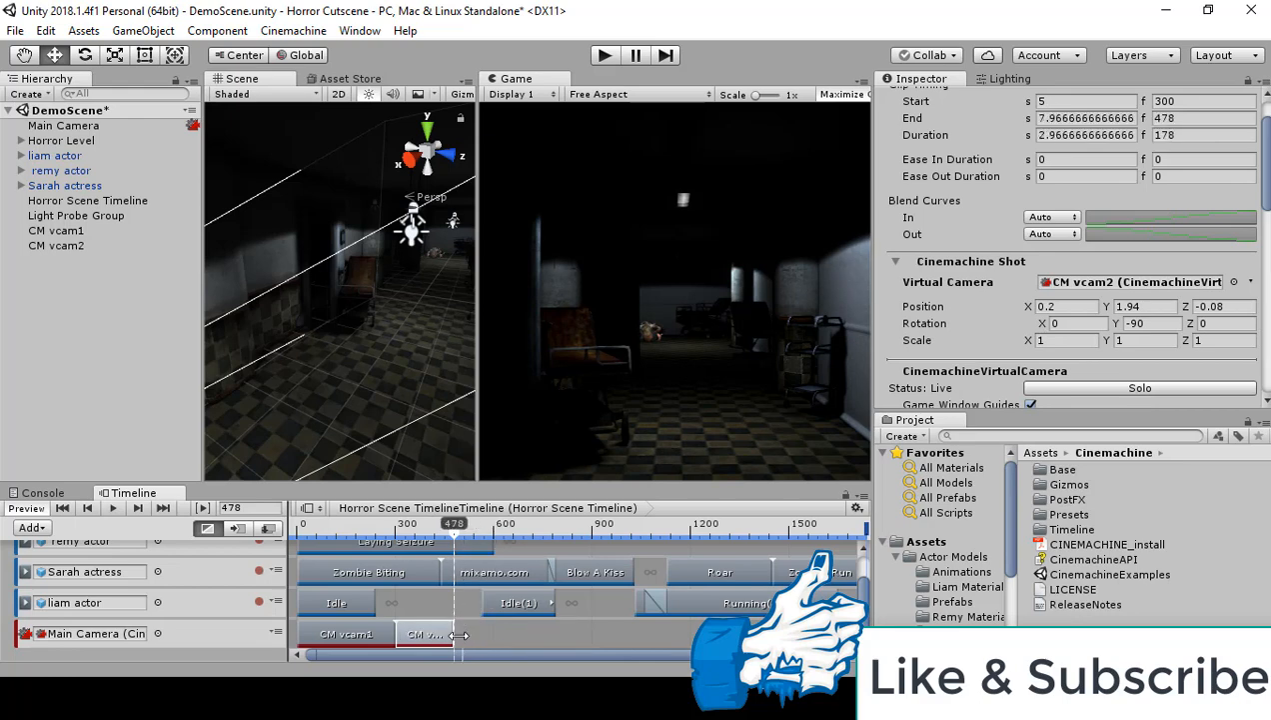
Step: Add a Cinemachine shot clip at frame 488 on the Main Camera track, just after CM vcam2, and create a virtual camera for it
drag(445, 523, 456, 549)
right_click(483, 637)
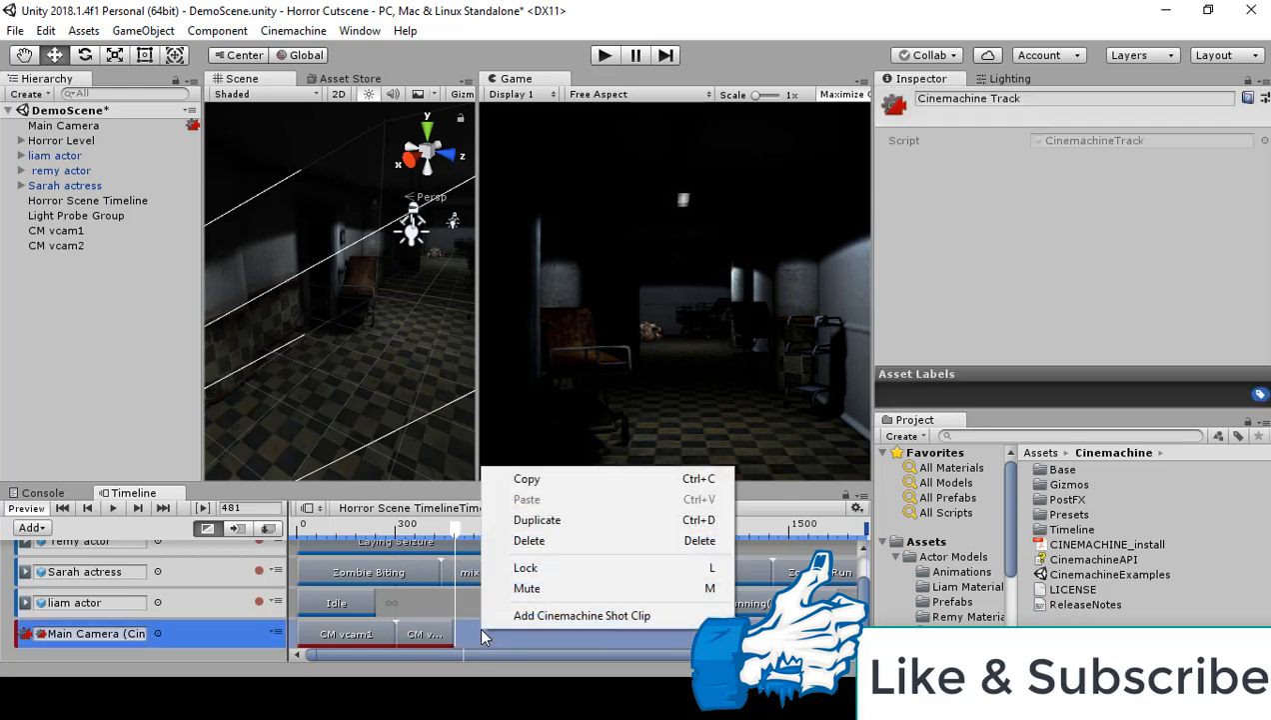
click(530, 615)
drag(517, 640, 495, 640)
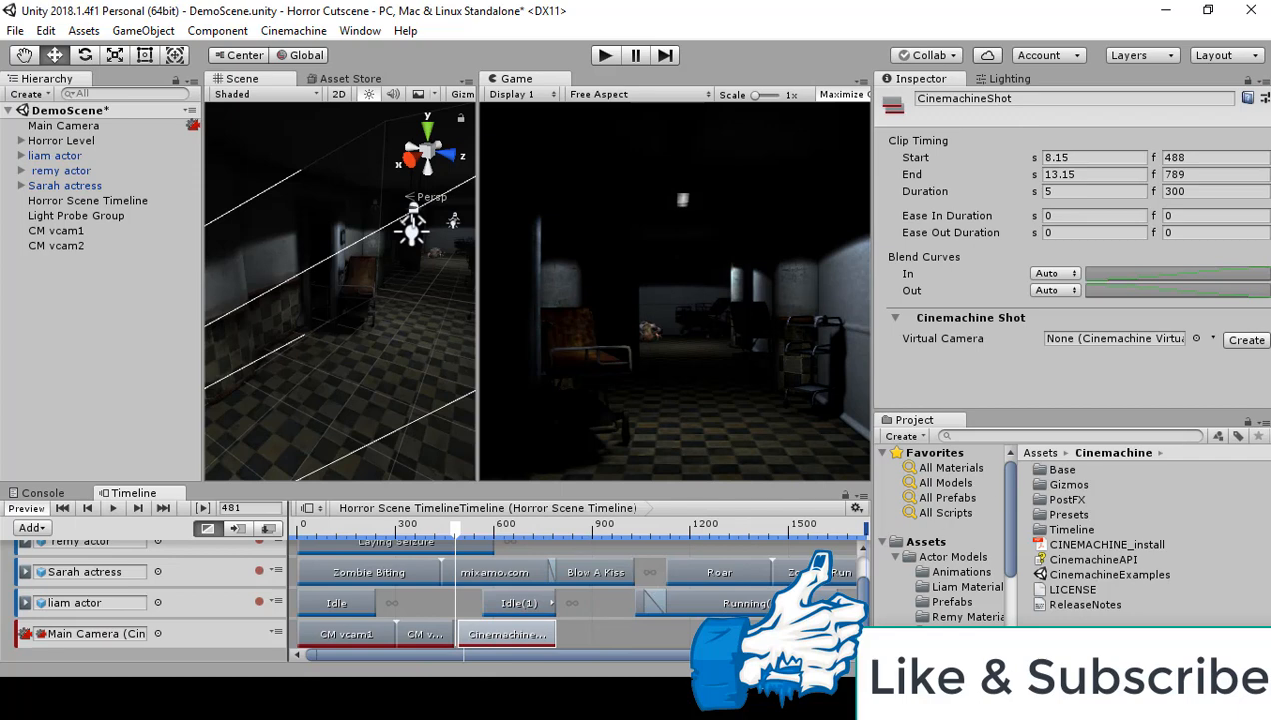
click(1247, 340)
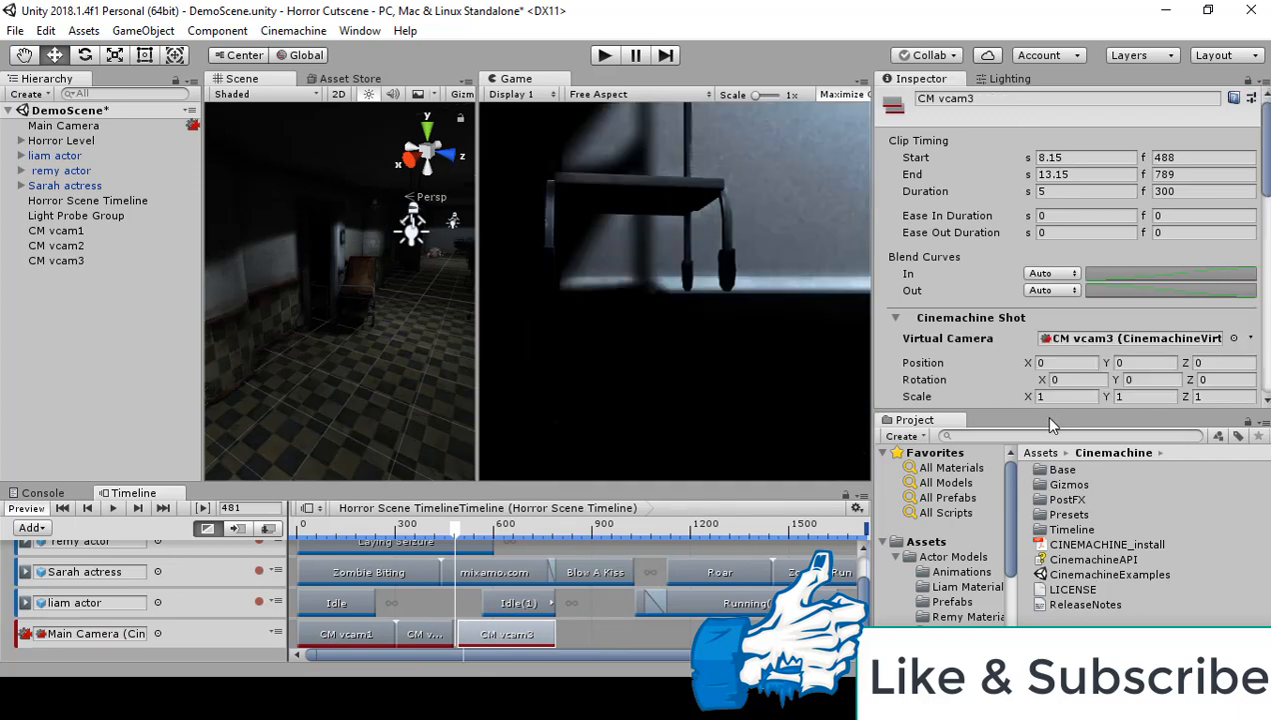
Step: Match CM vcam3's position to CM vcam2's on two axes, with X 0.2 and Y 1.94
click(430, 636)
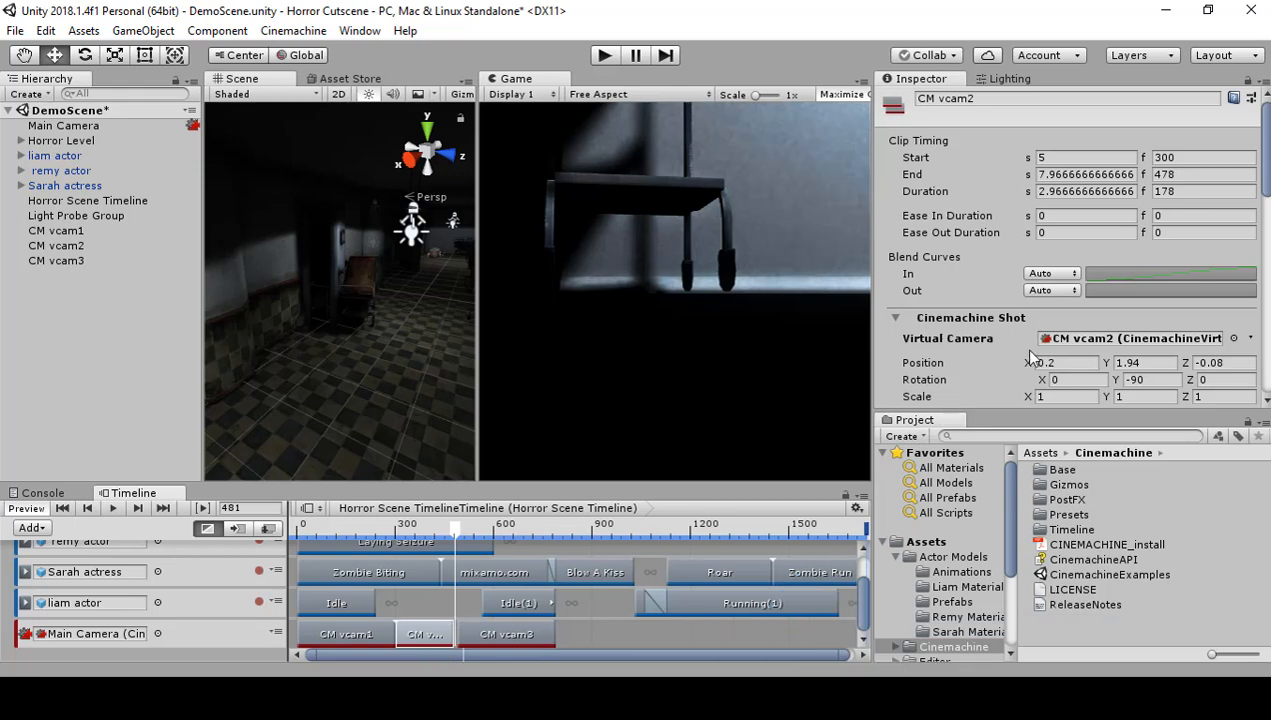
click(1086, 361)
click(531, 626)
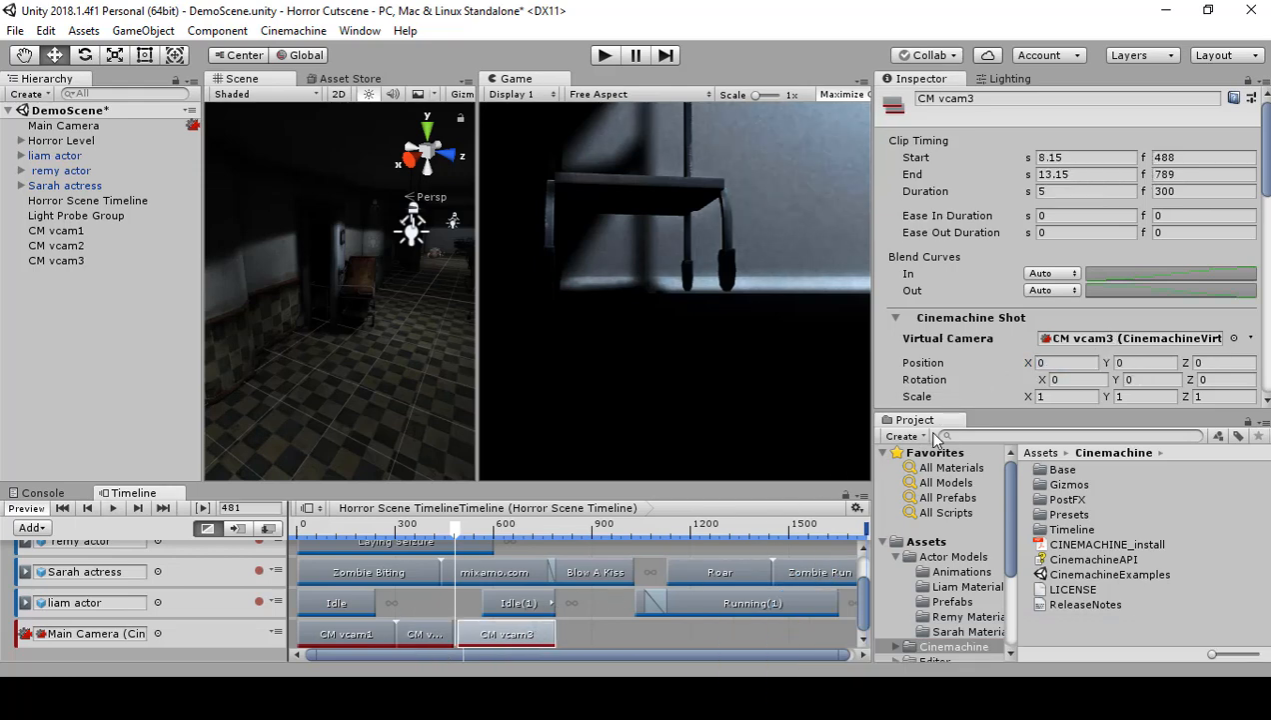
click(1086, 362)
text(0.2)
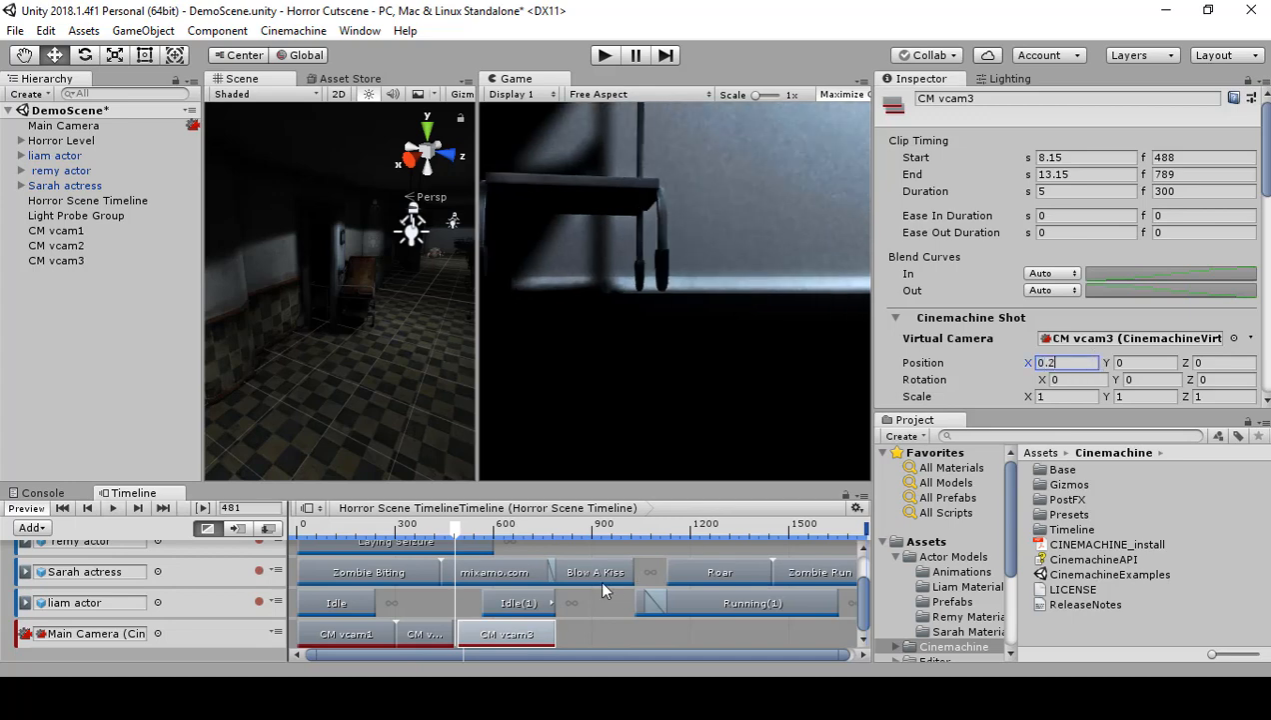
click(425, 634)
click(1142, 363)
key(ctrl+c)
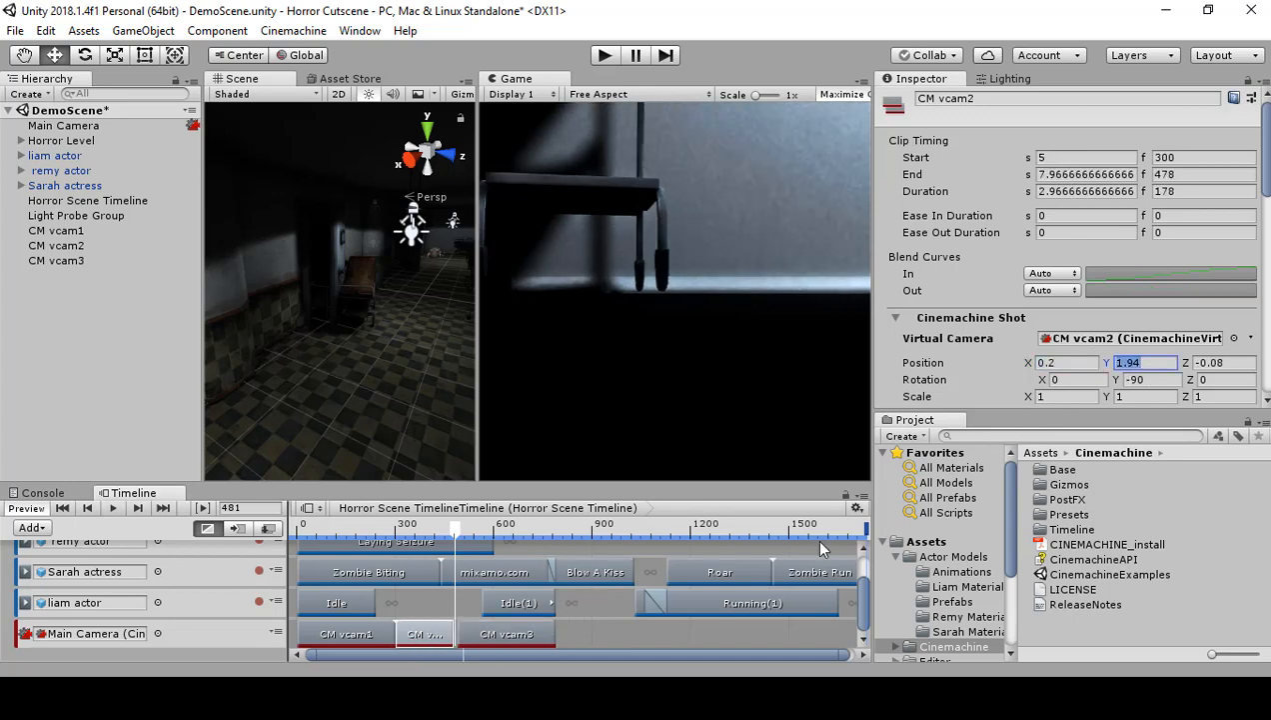
click(546, 626)
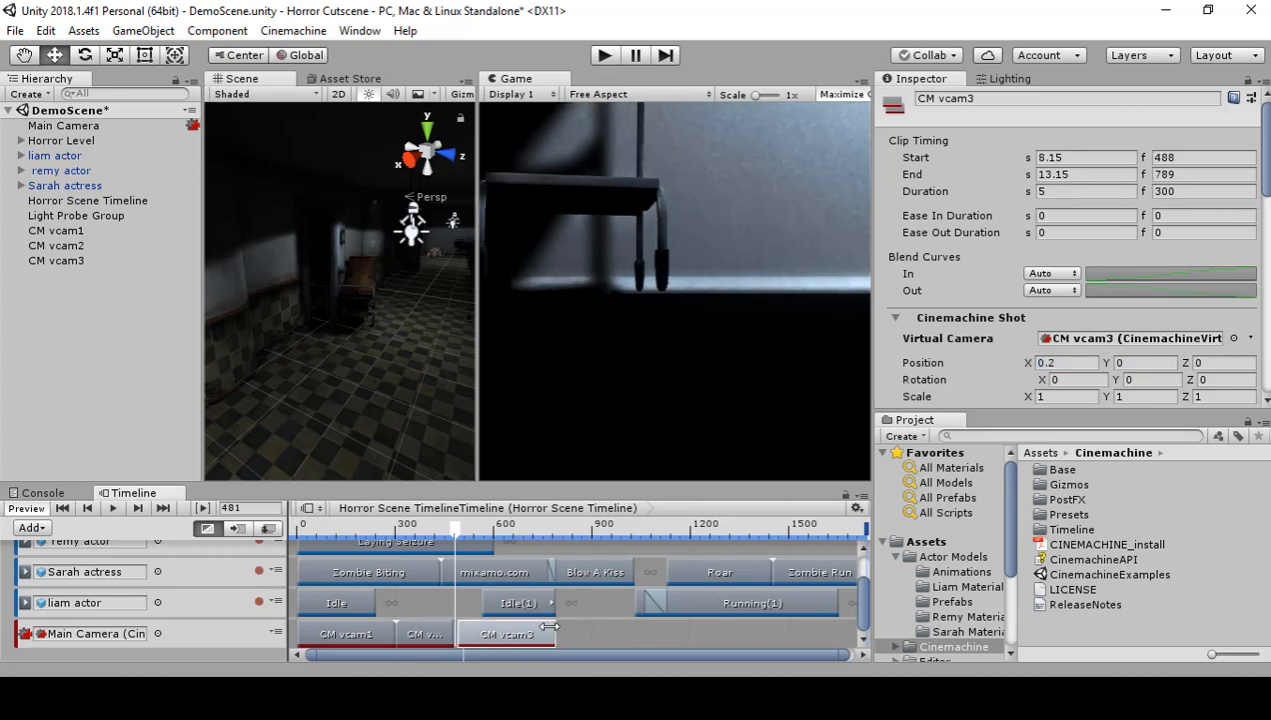
click(1130, 362)
key(ctrl+v)
Step: Copy CM vcam2's Z position of -0.08 and Y rotation of -90 to CM vcam3
click(432, 632)
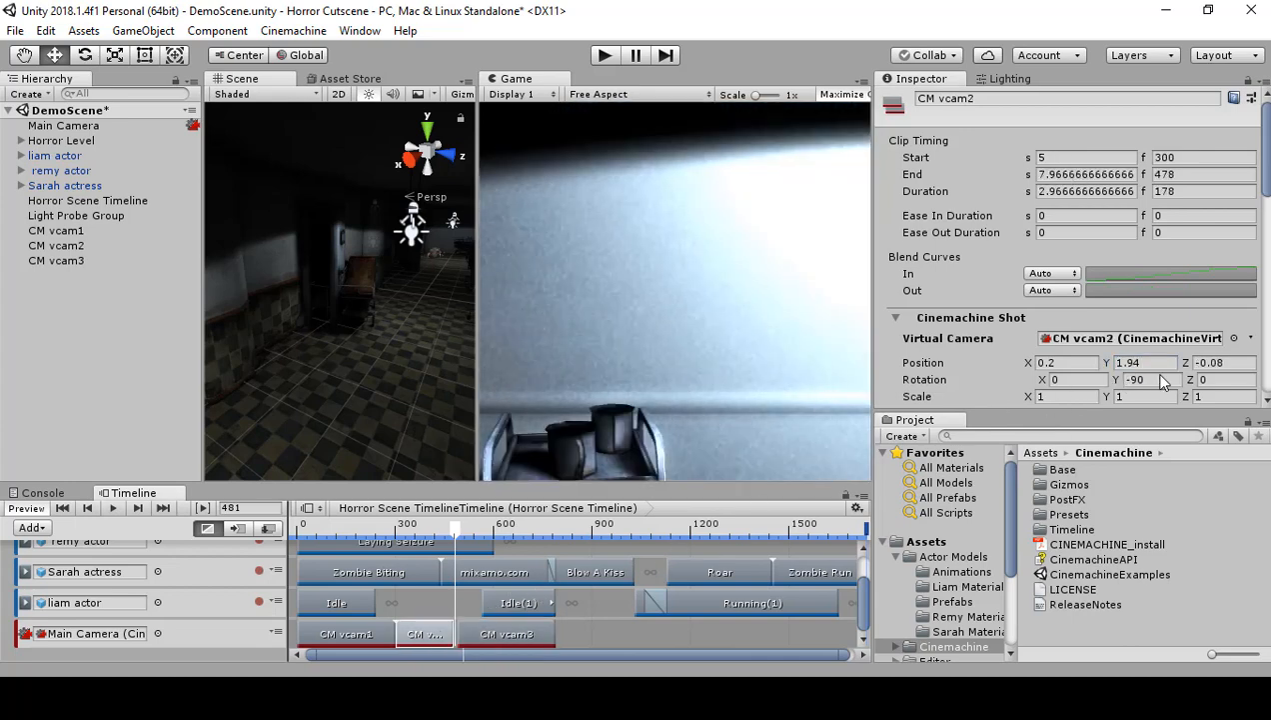
click(1240, 362)
key(ctrl+c)
click(532, 624)
click(1218, 362)
key(ctrl+v)
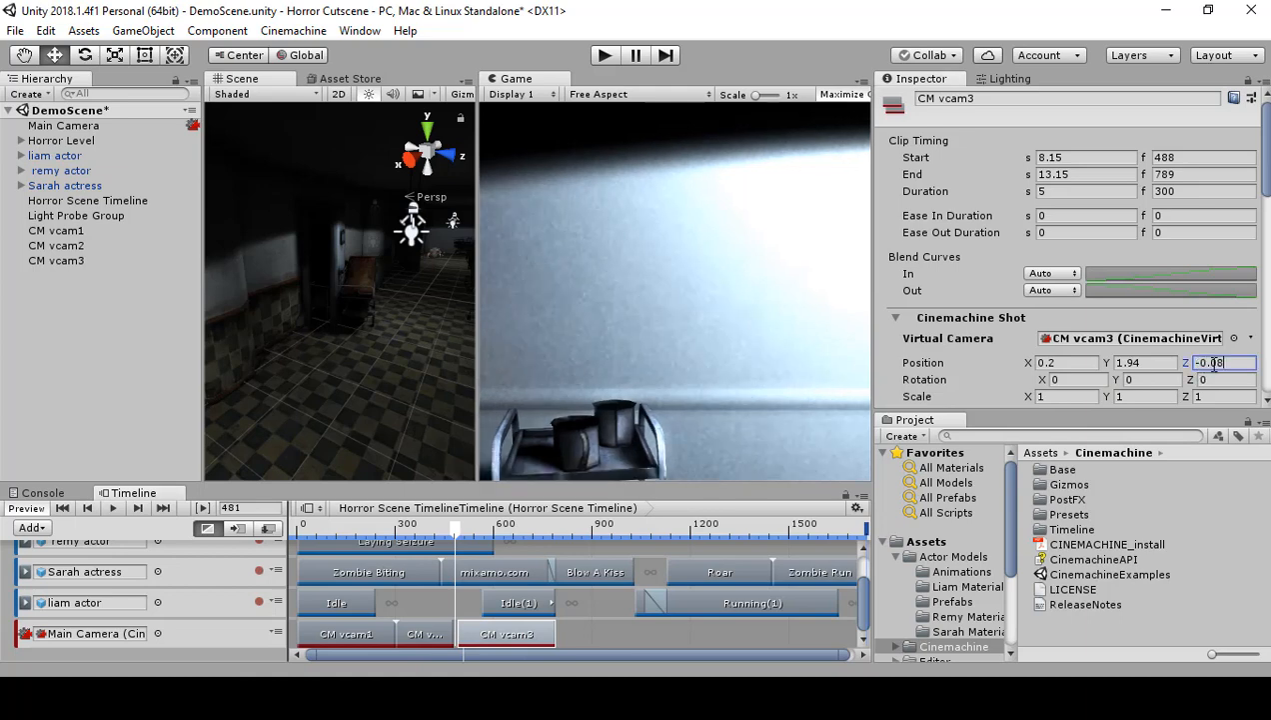
click(440, 631)
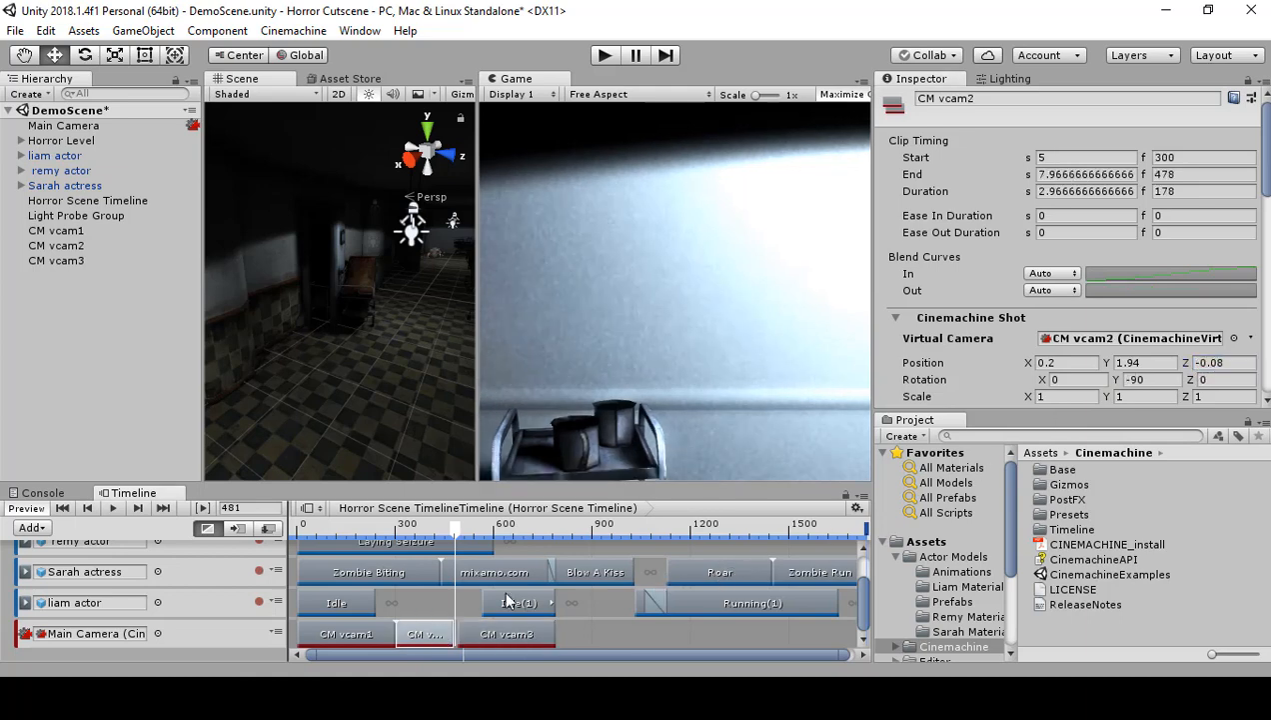
click(1134, 379)
click(519, 631)
click(1134, 379)
text(-90)
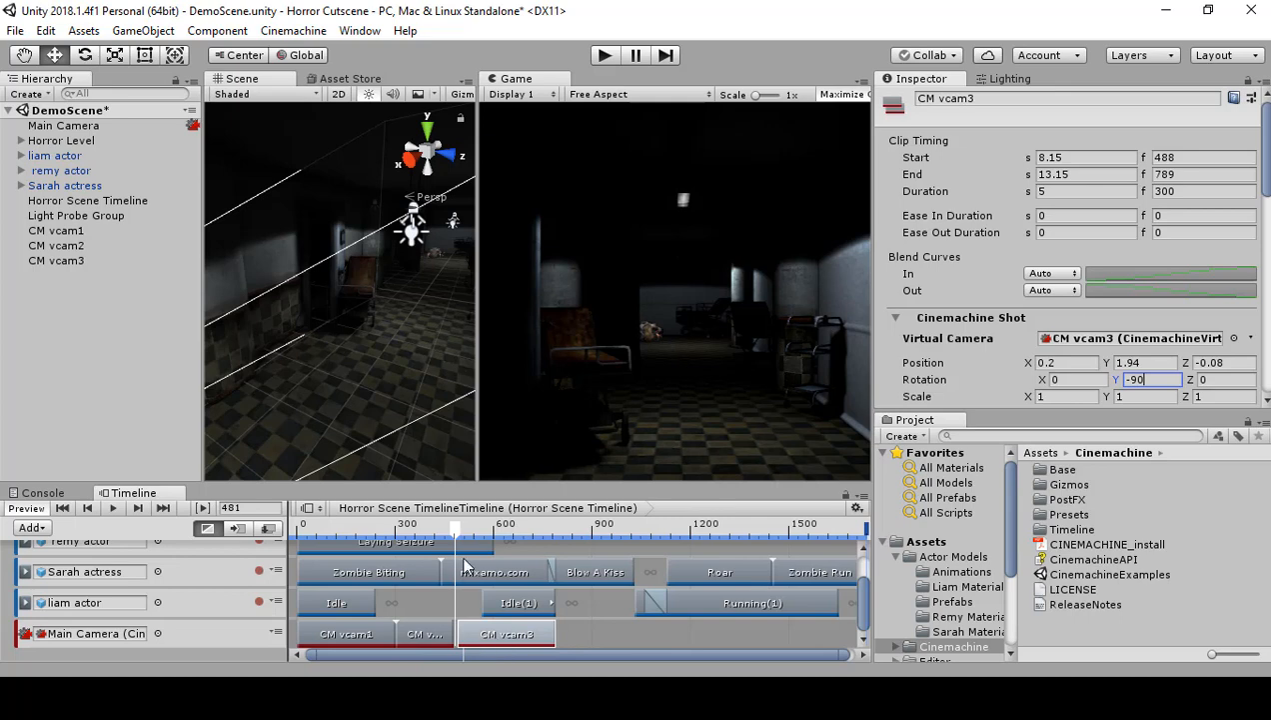
Step: Add another Cinemachine shot clip directly after CM vcam3, starting at frame 789, and create a new virtual camera for it
click(548, 641)
right_click(586, 637)
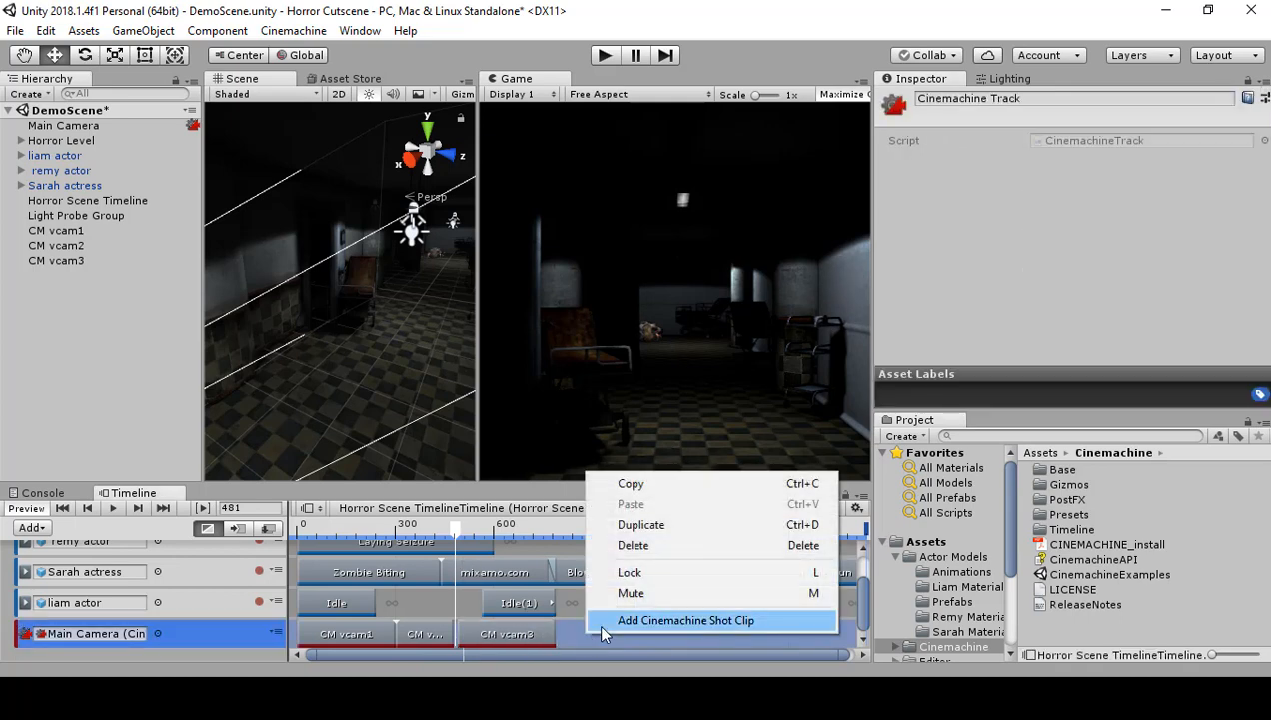
click(686, 619)
drag(604, 635, 590, 635)
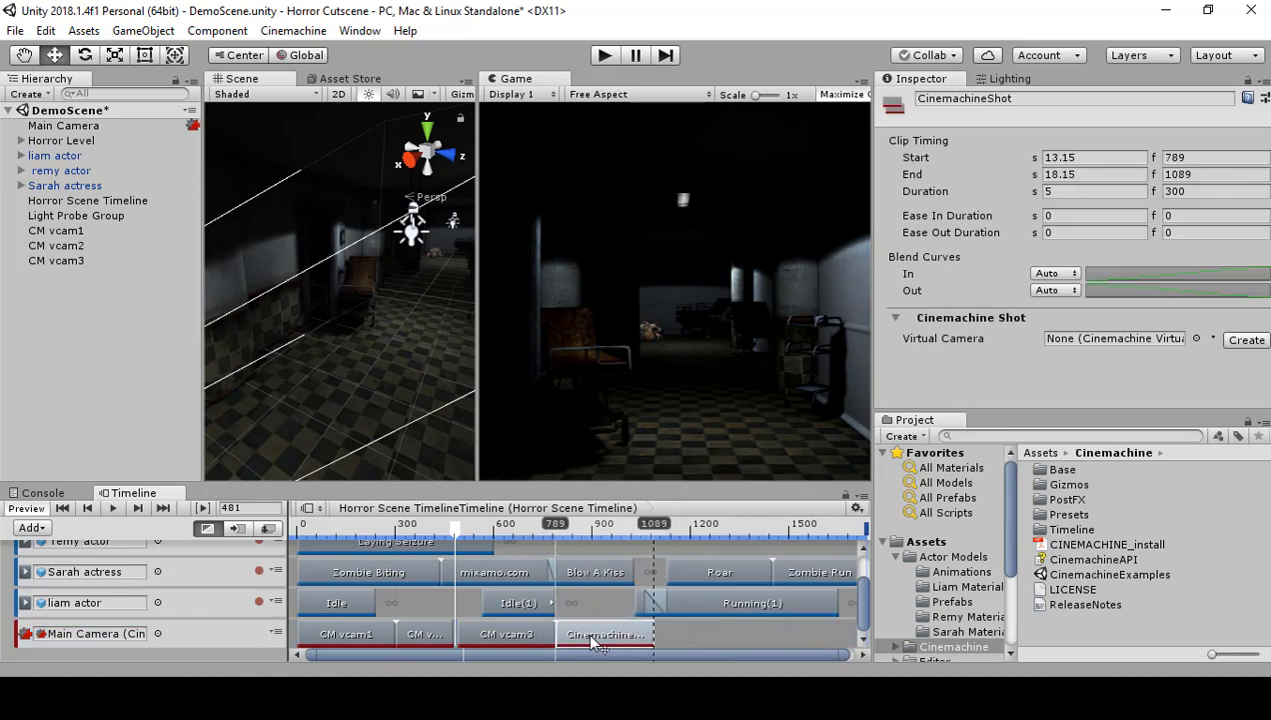
click(430, 636)
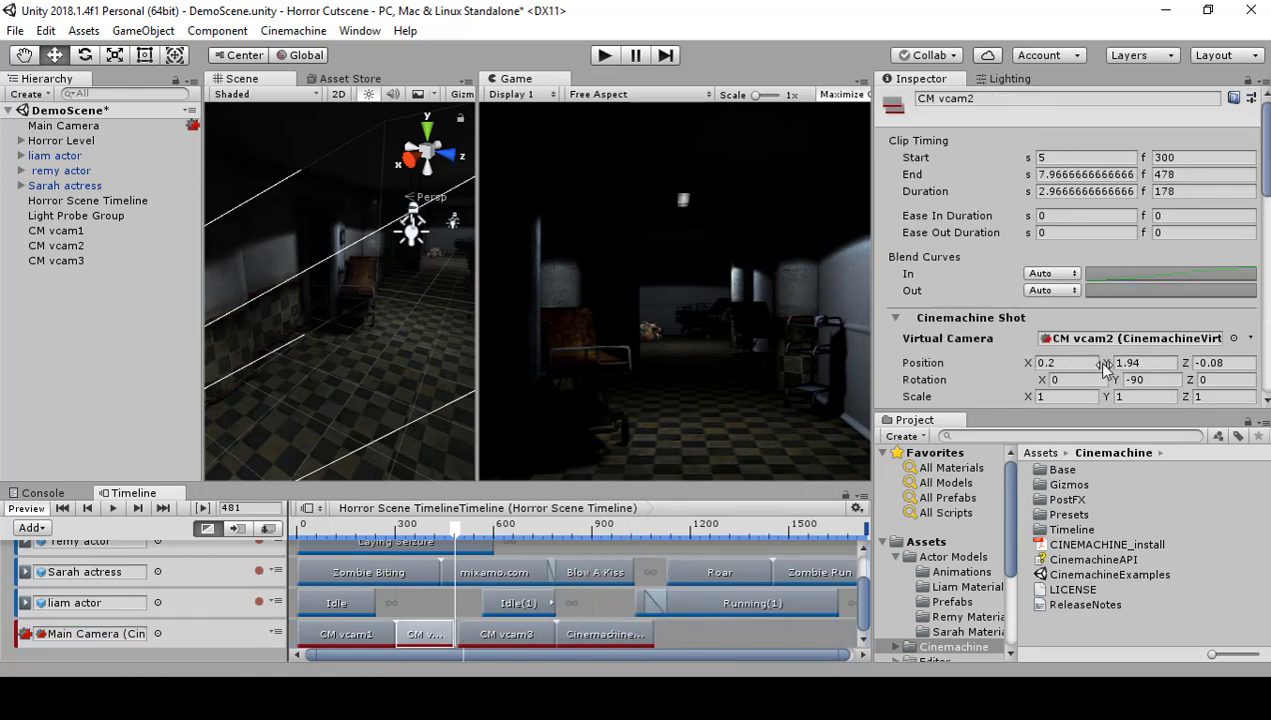
click(534, 634)
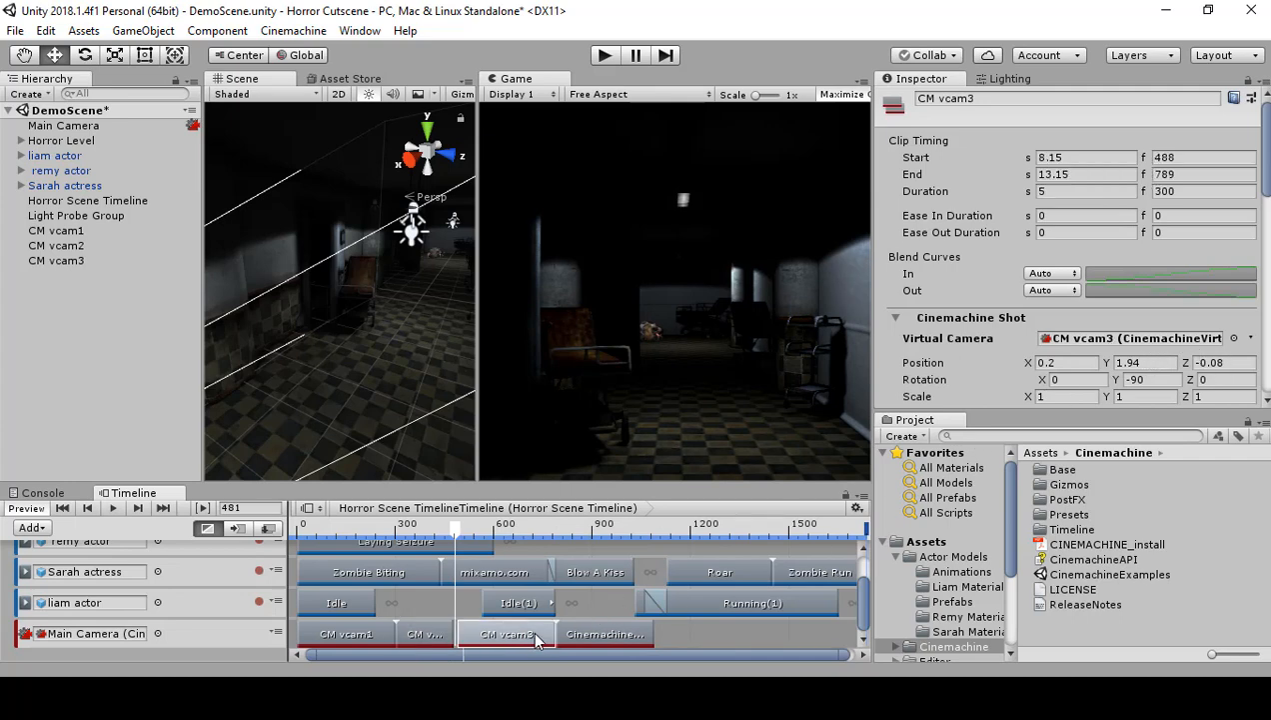
click(613, 641)
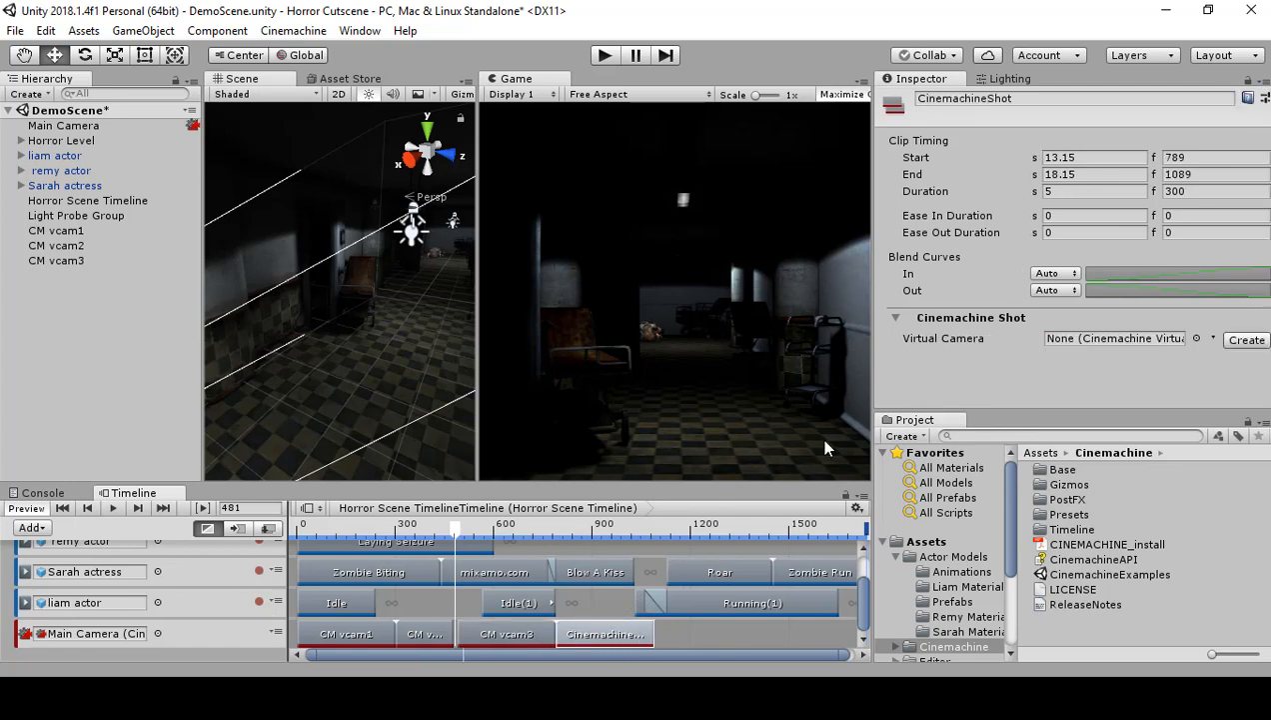
click(1239, 340)
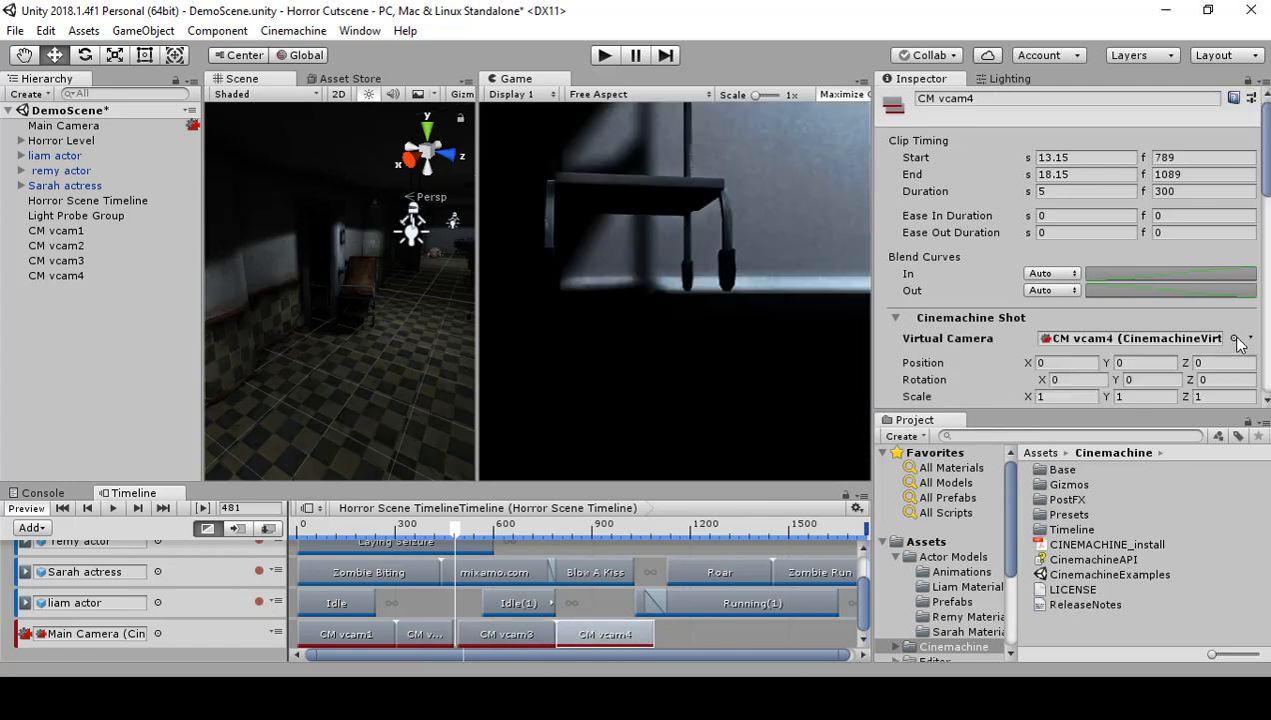
Step: Match CM vcam4's position to CM vcam3's on two axes, with X 0.2 and Y 1.94
click(525, 637)
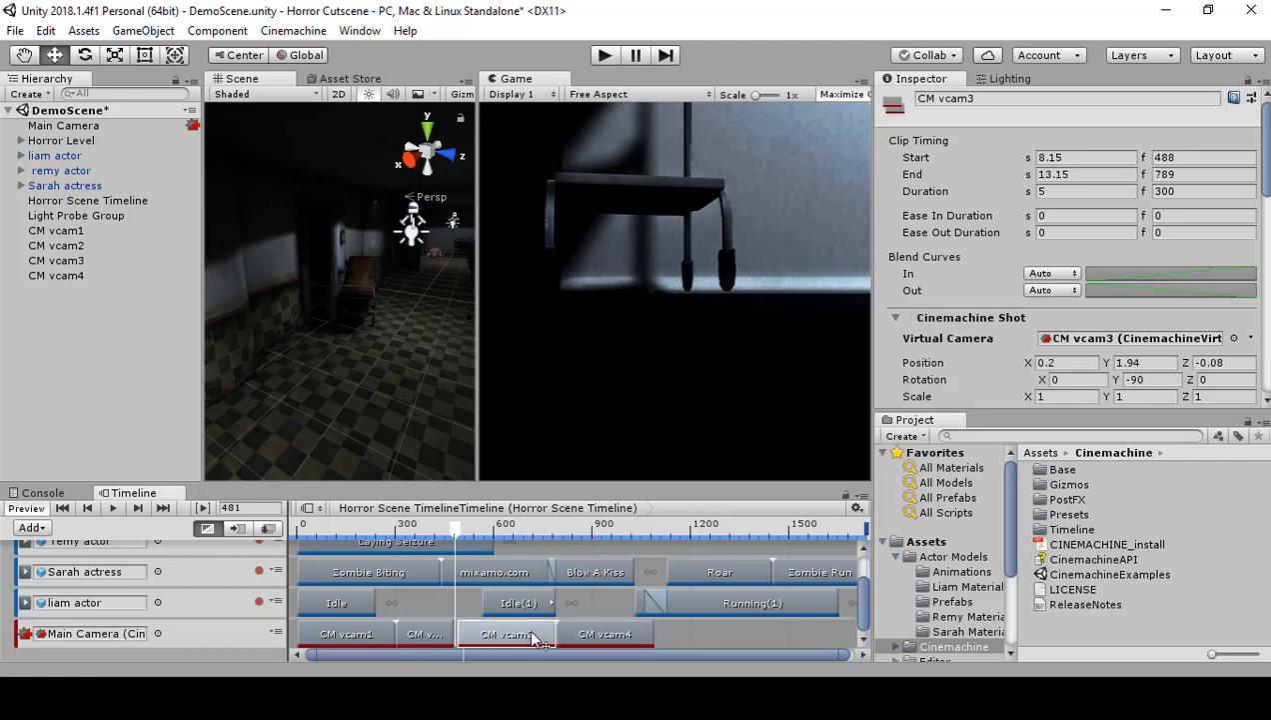
click(1130, 364)
click(1061, 364)
click(638, 636)
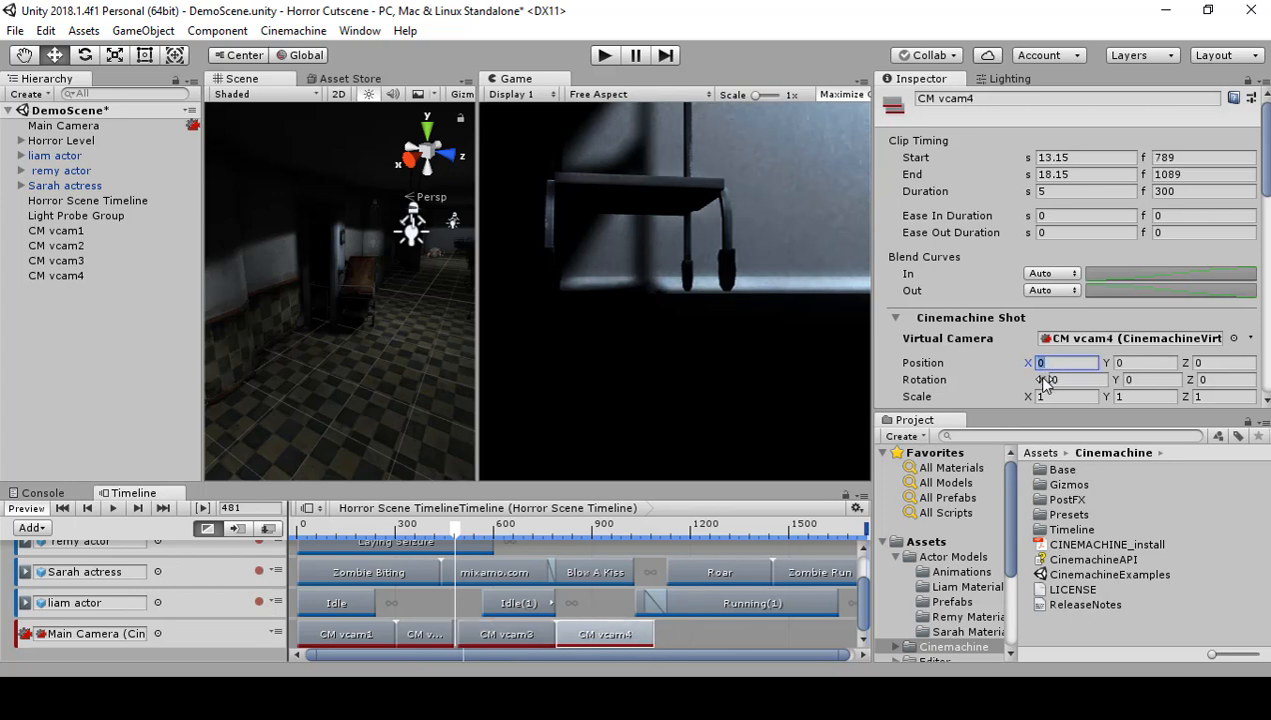
click(510, 633)
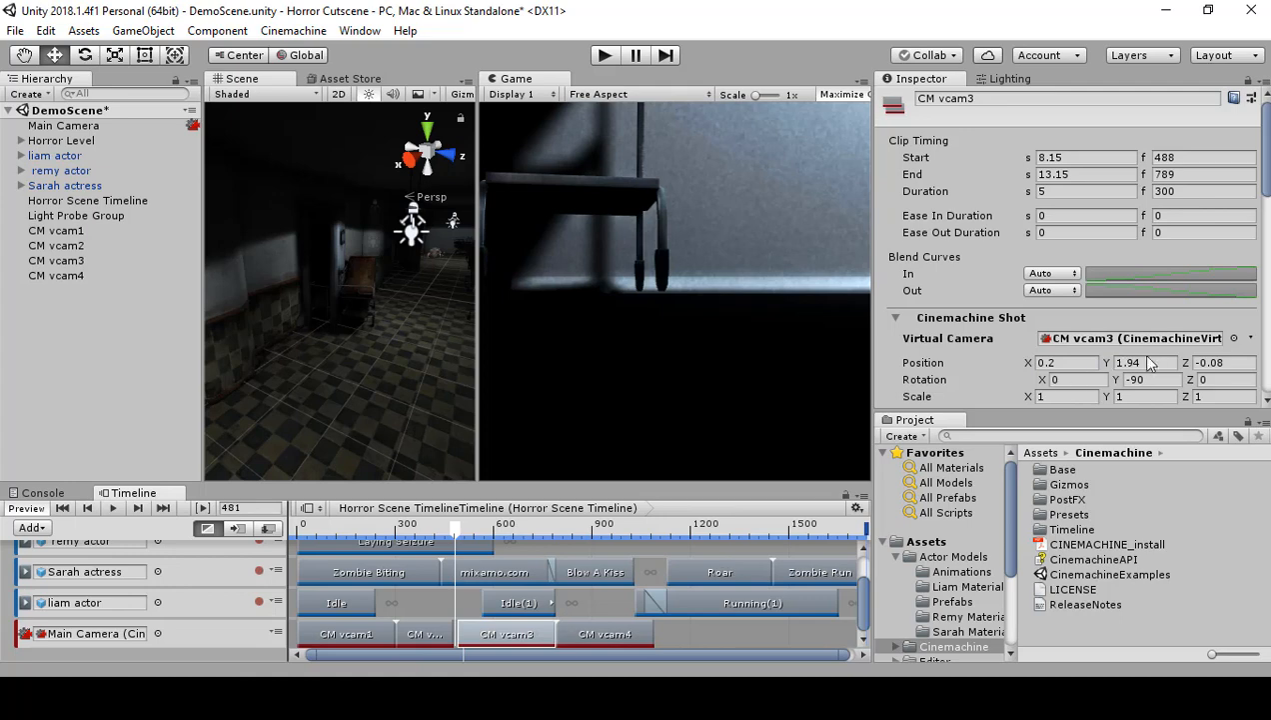
click(624, 632)
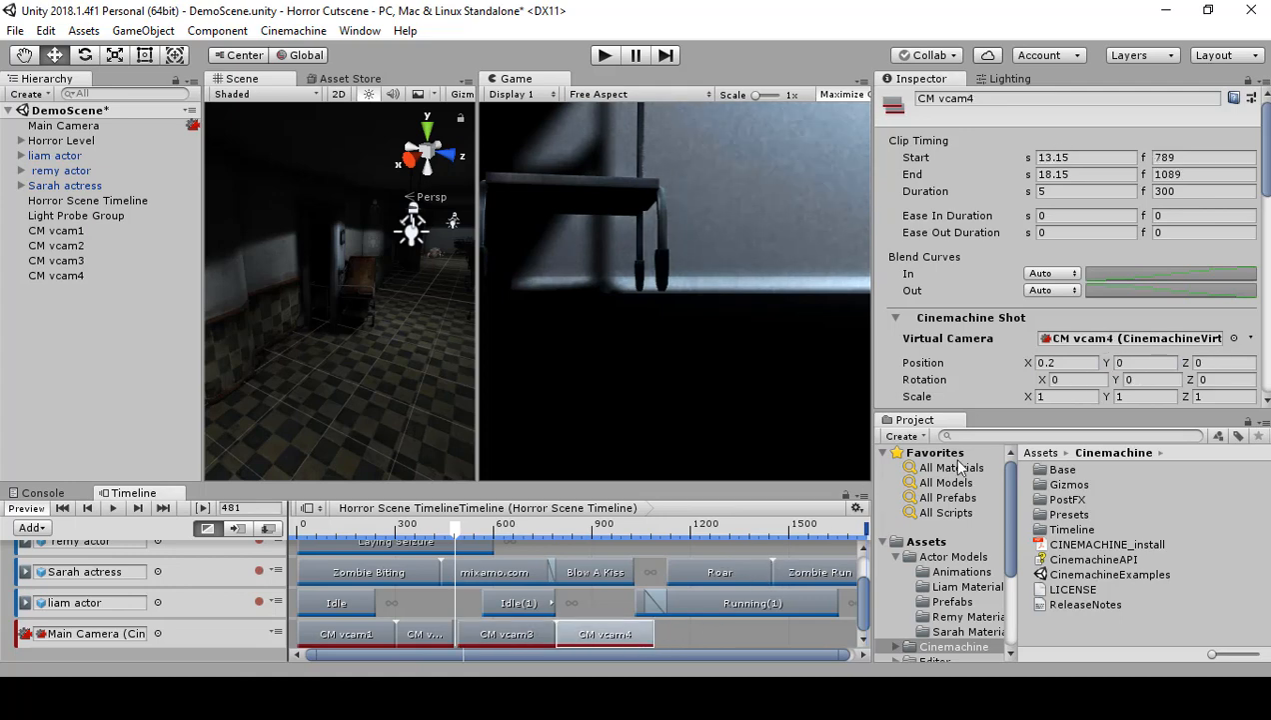
text(1.94)
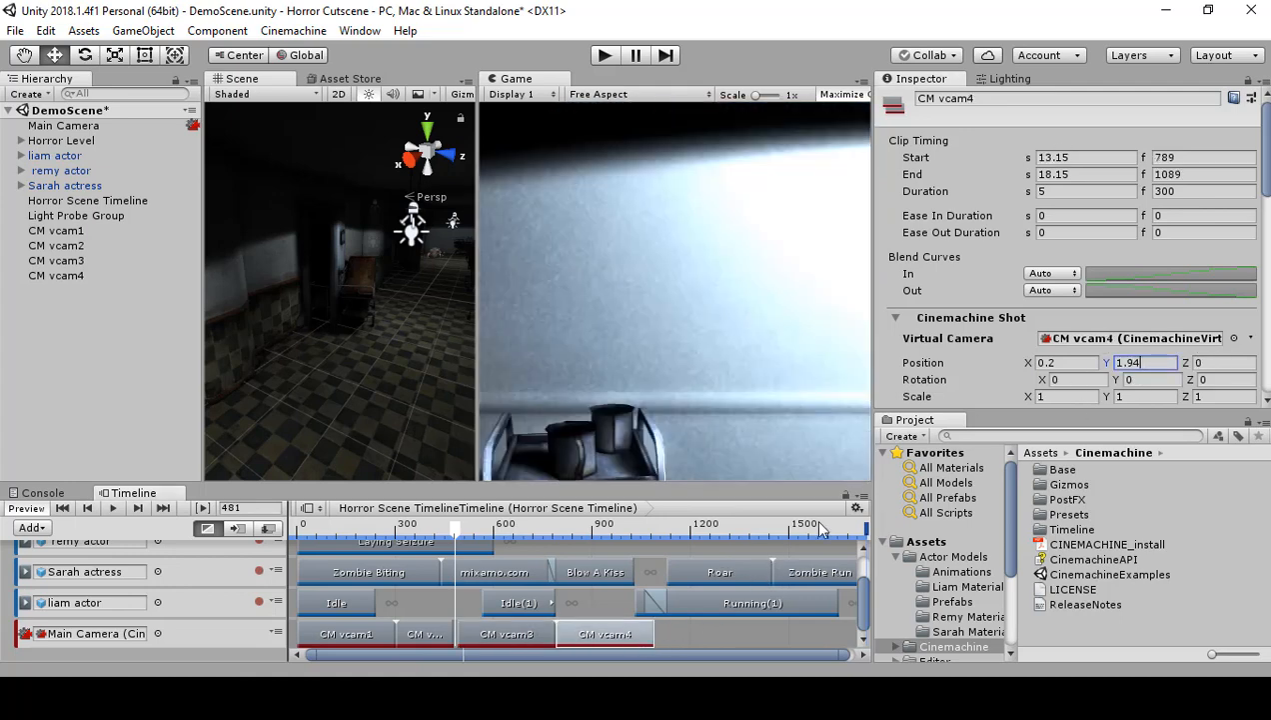
Step: Copy CM vcam3's Z position of -0.08 and Y rotation of -90 to CM vcam4
click(531, 636)
click(1215, 363)
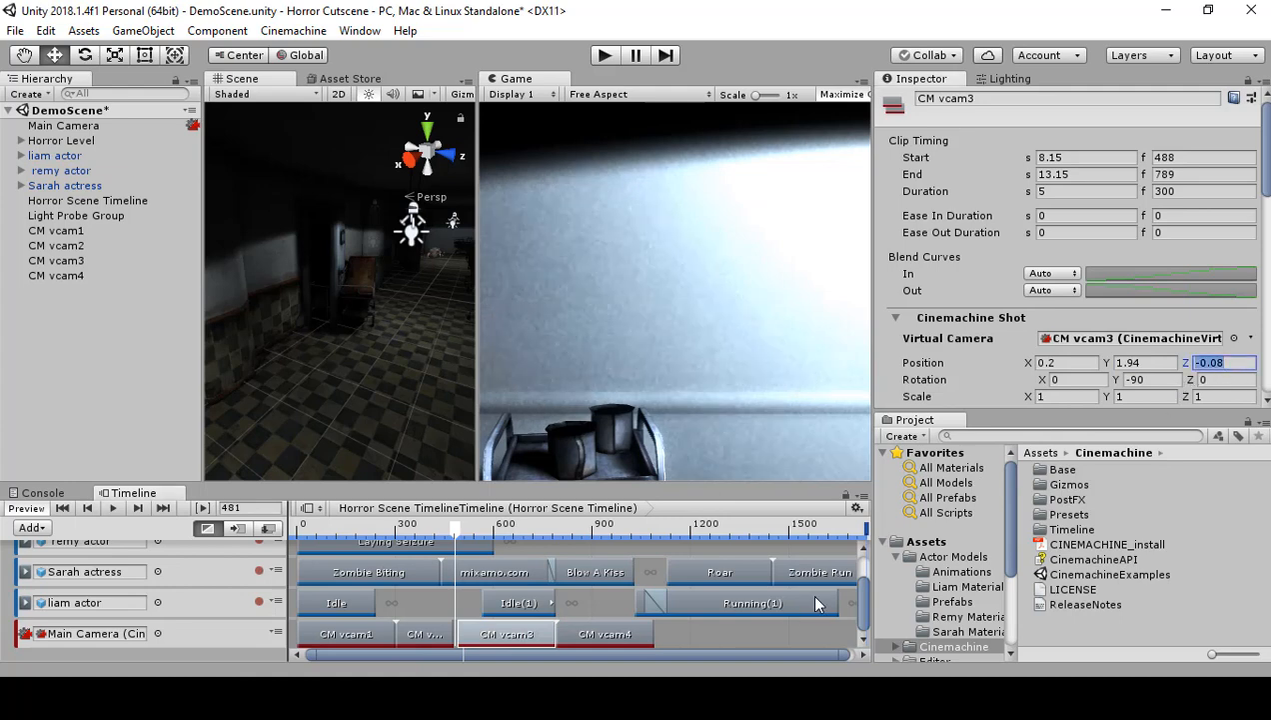
click(627, 637)
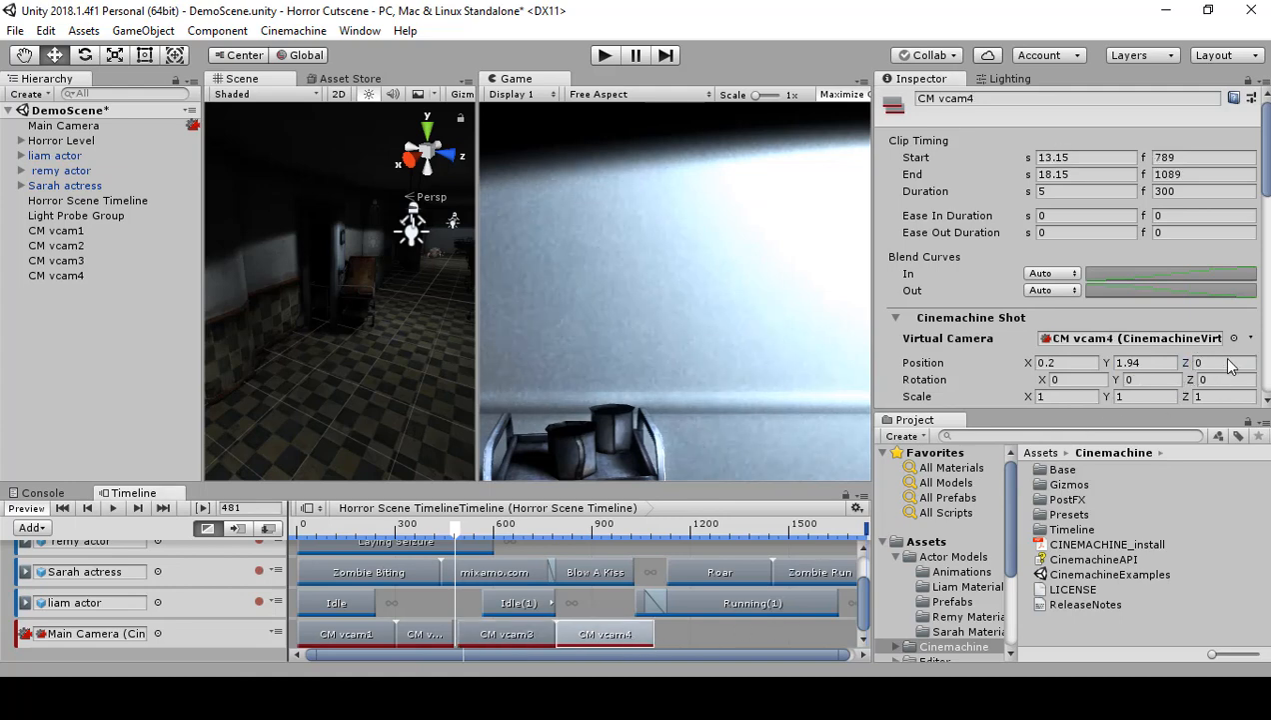
click(522, 633)
click(1140, 379)
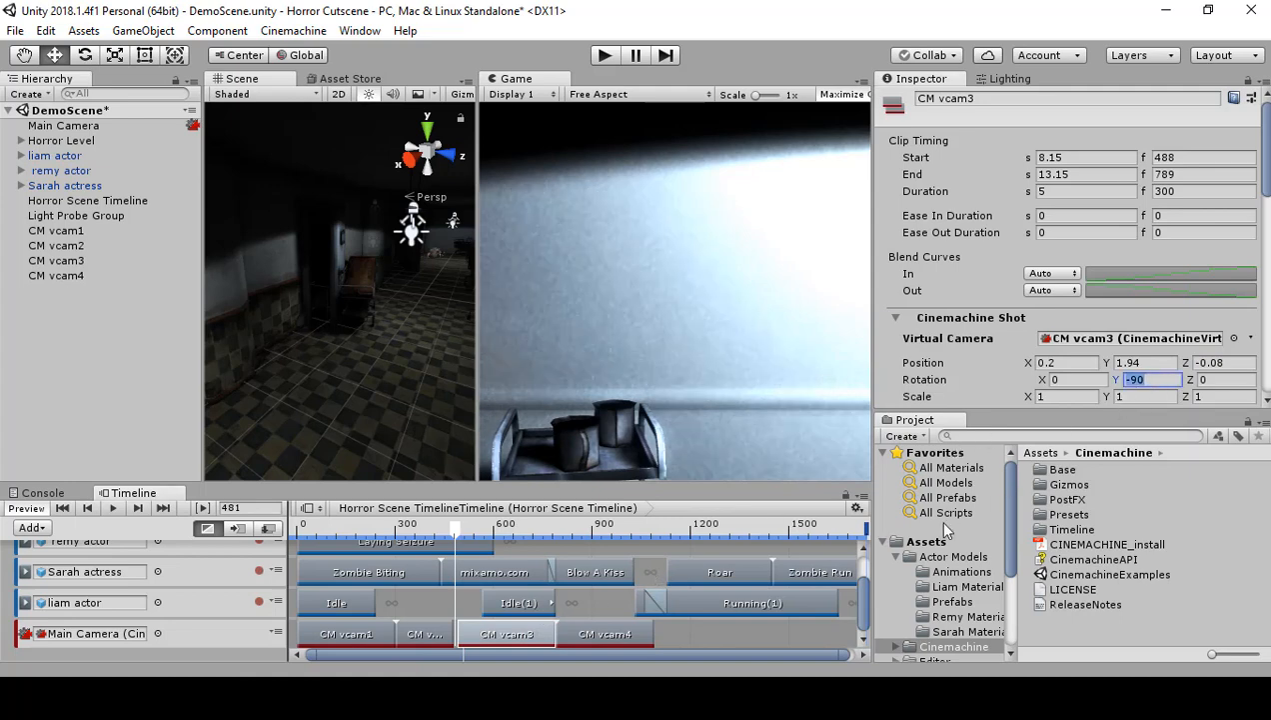
click(596, 636)
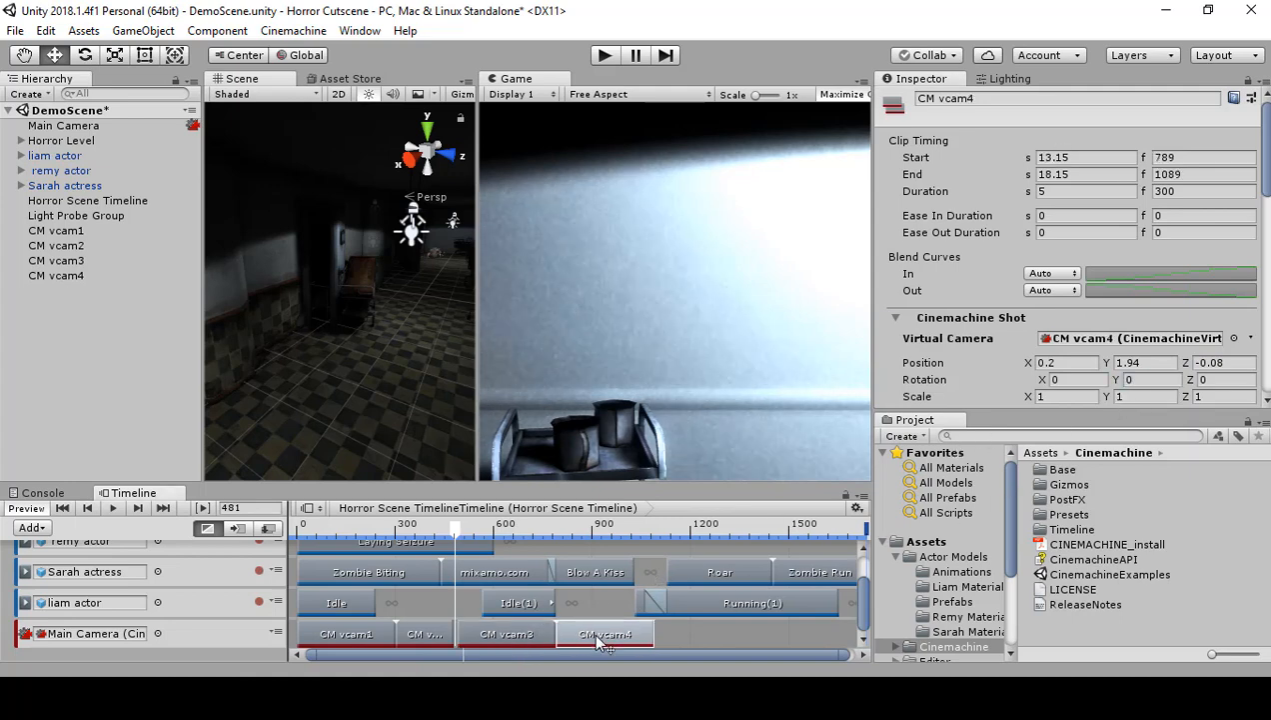
click(1163, 380)
text(-90)
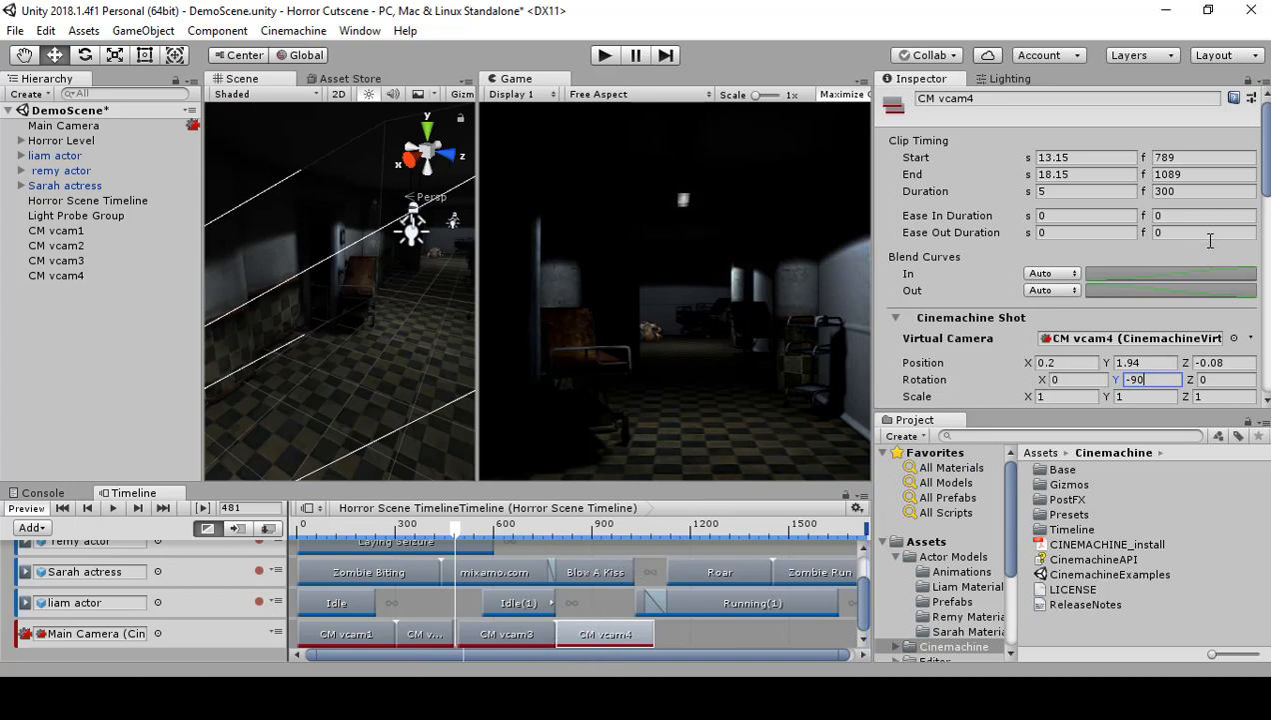
Step: Move CM vcam4 down the hallway to X -11.44 and shift its clip to start at frame 729, overlapping CM vcam3's clip by 59 frames
drag(1029, 363, 787, 421)
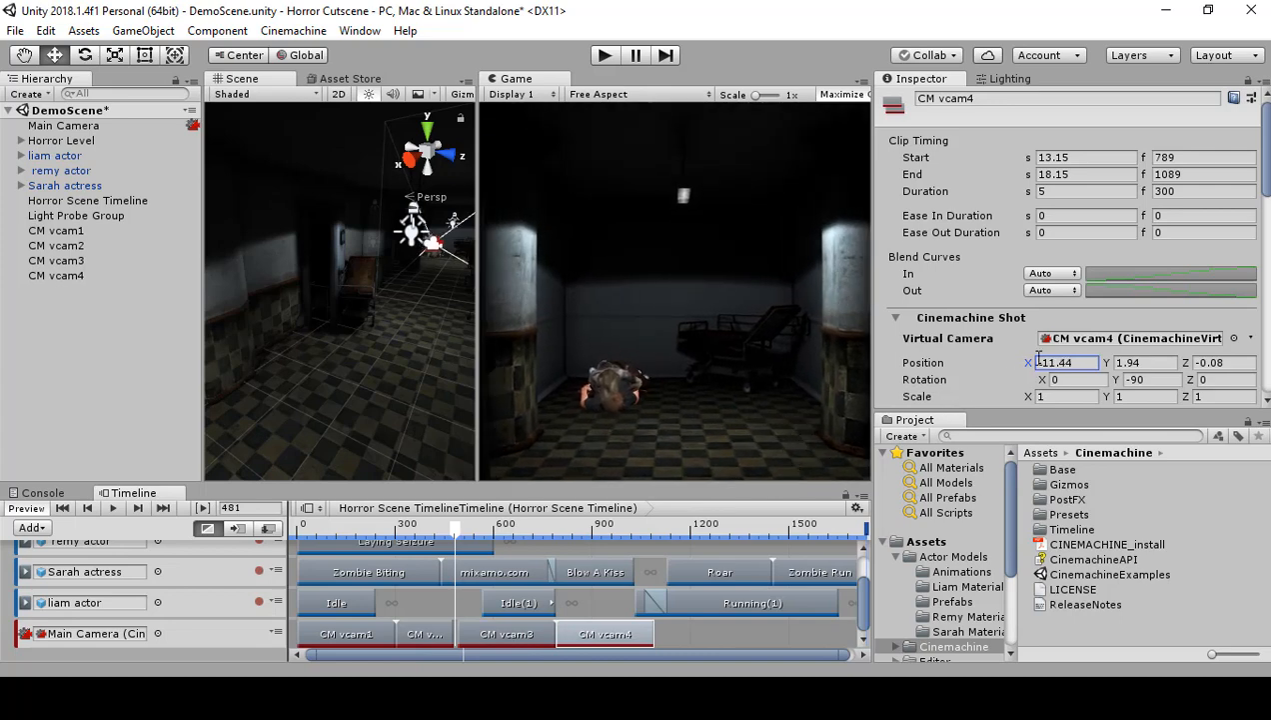
click(639, 642)
drag(640, 642, 615, 641)
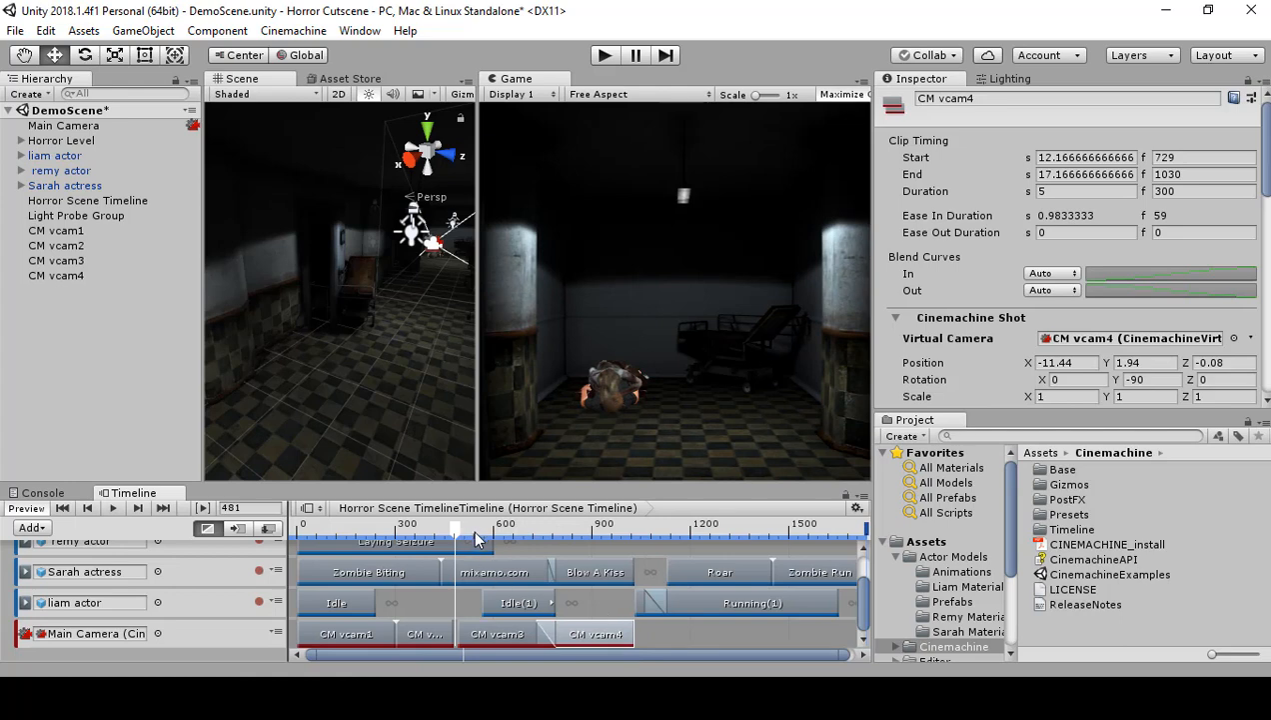
Step: Play the timeline through the blended shots, delete the Idle(1) clip from the liam actor track, and return the playhead to frame 630
click(115, 509)
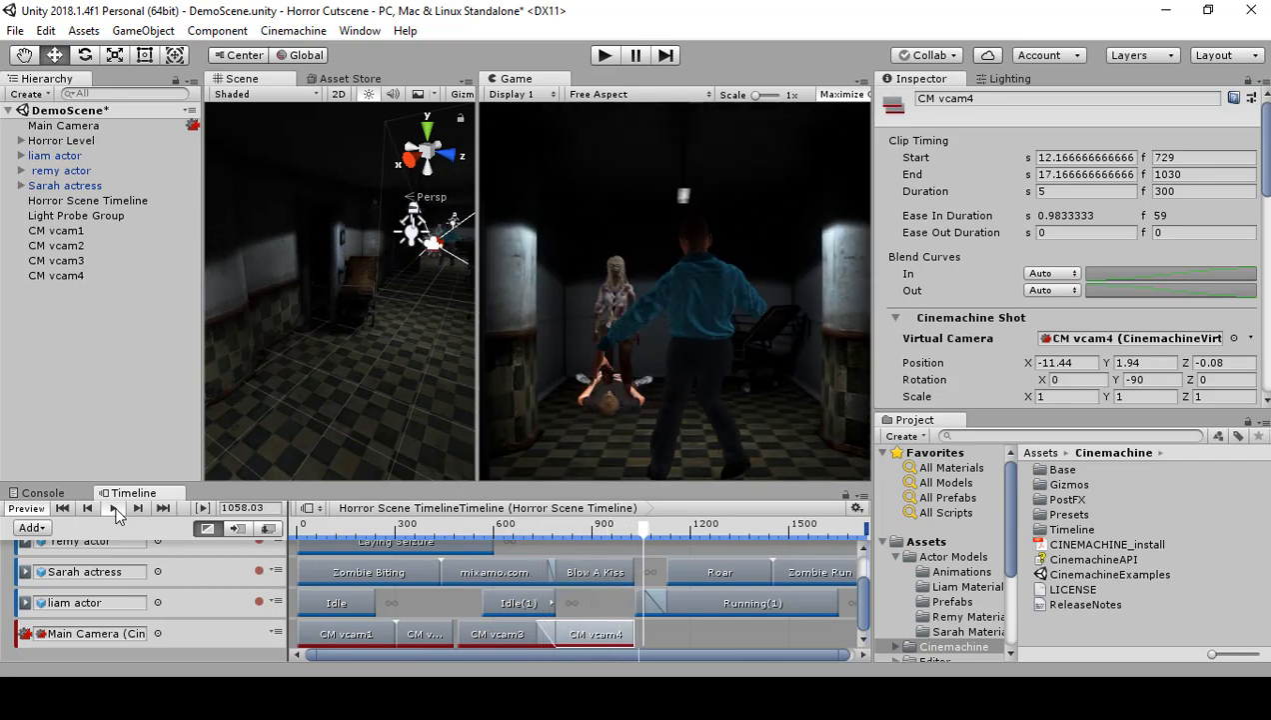
click(116, 512)
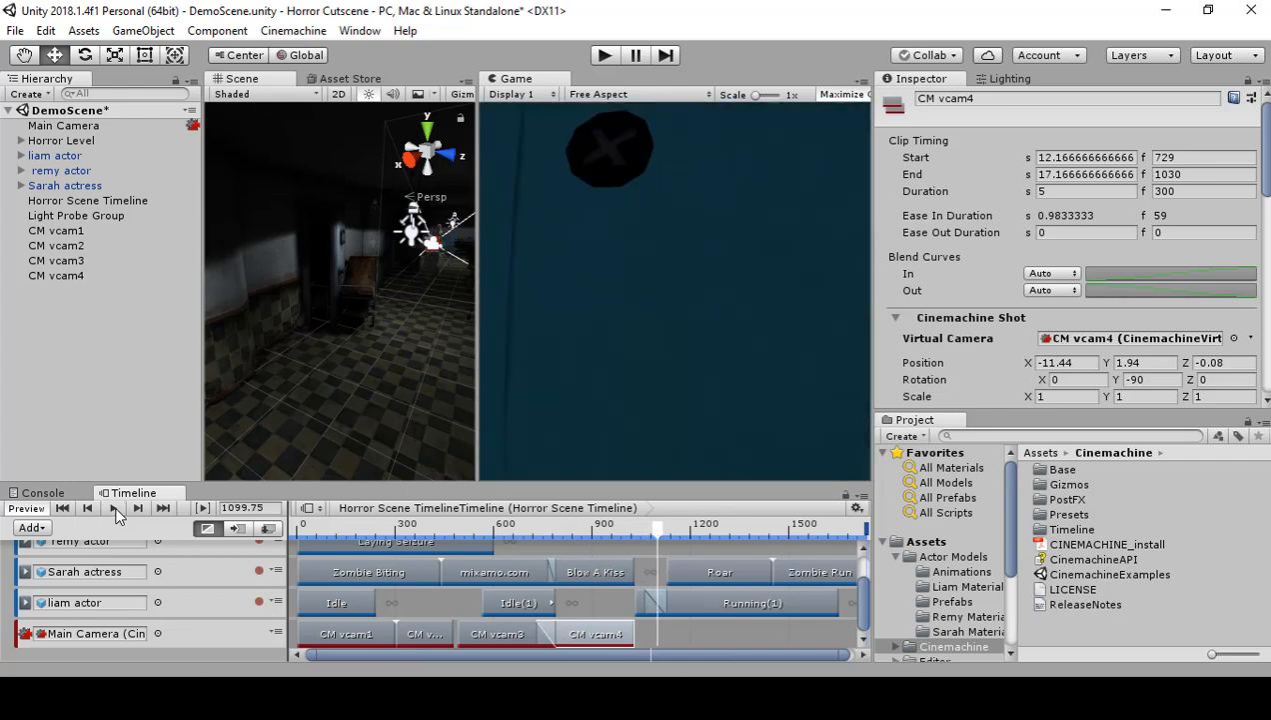
click(511, 603)
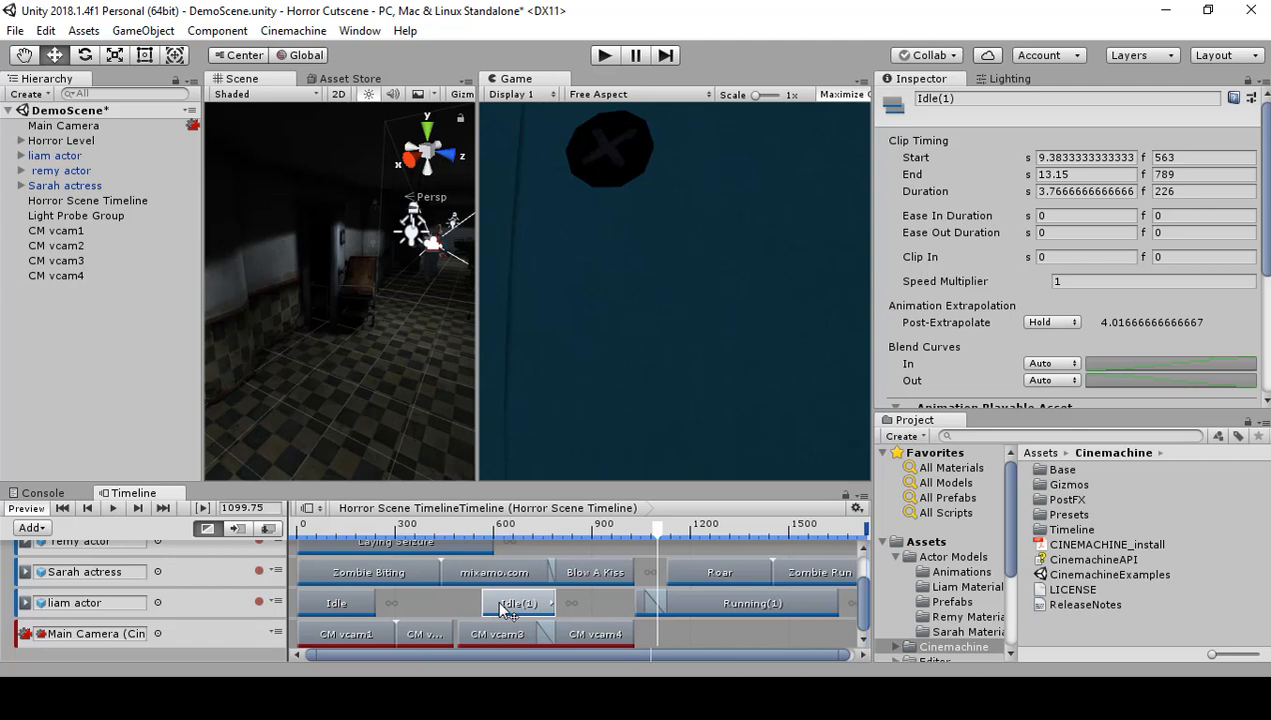
key(Delete)
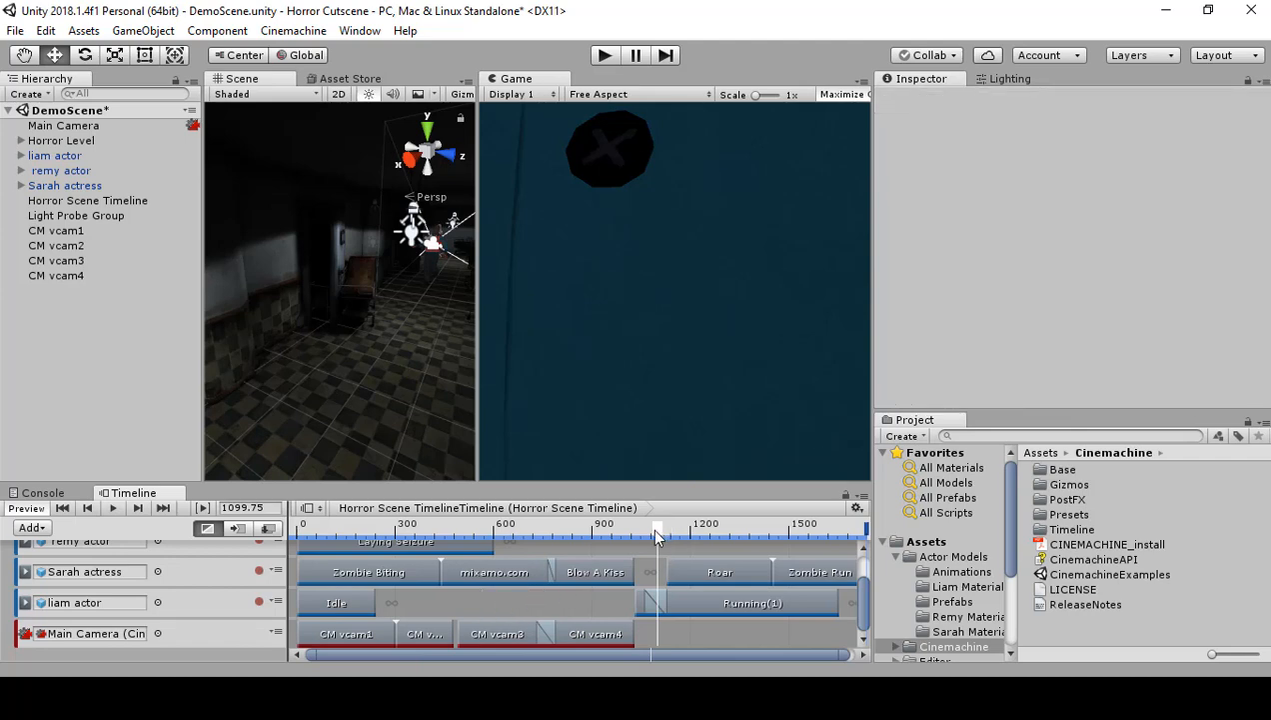
drag(656, 530, 504, 549)
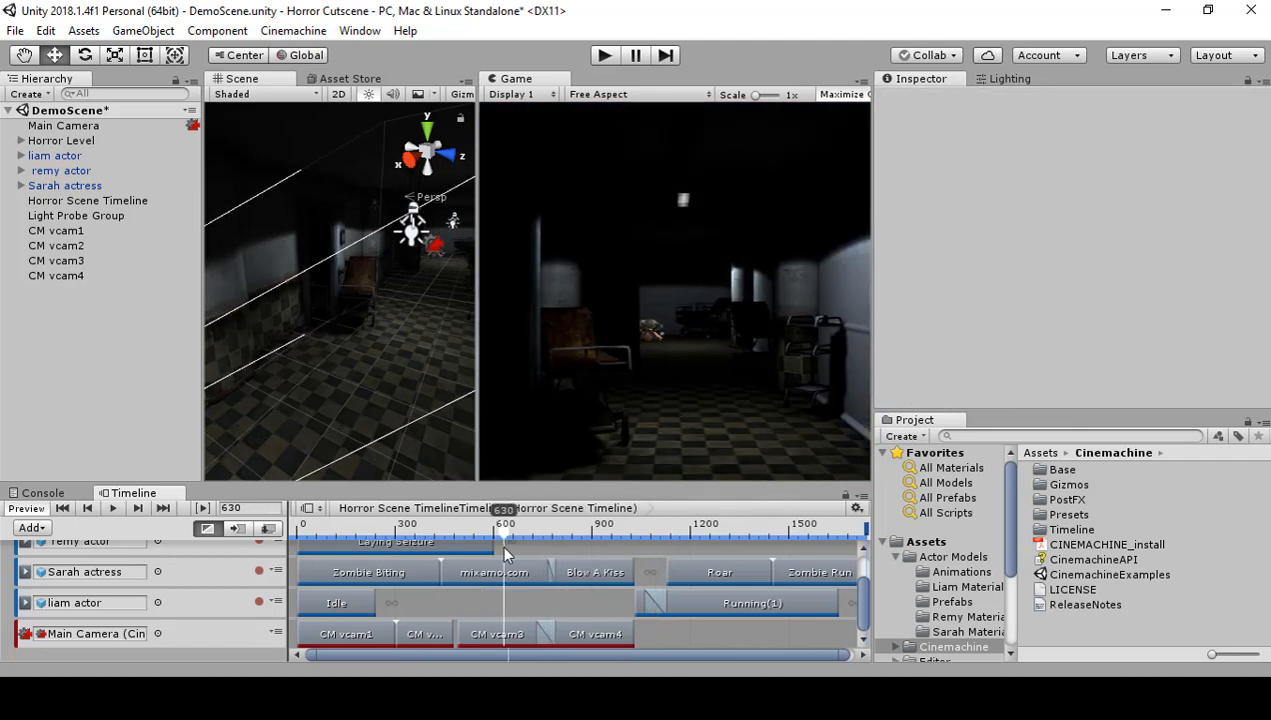
Step: Replay the timeline across the CM vcam3 to CM vcam4 blend several times, restarting the last pass from frame 667
click(108, 511)
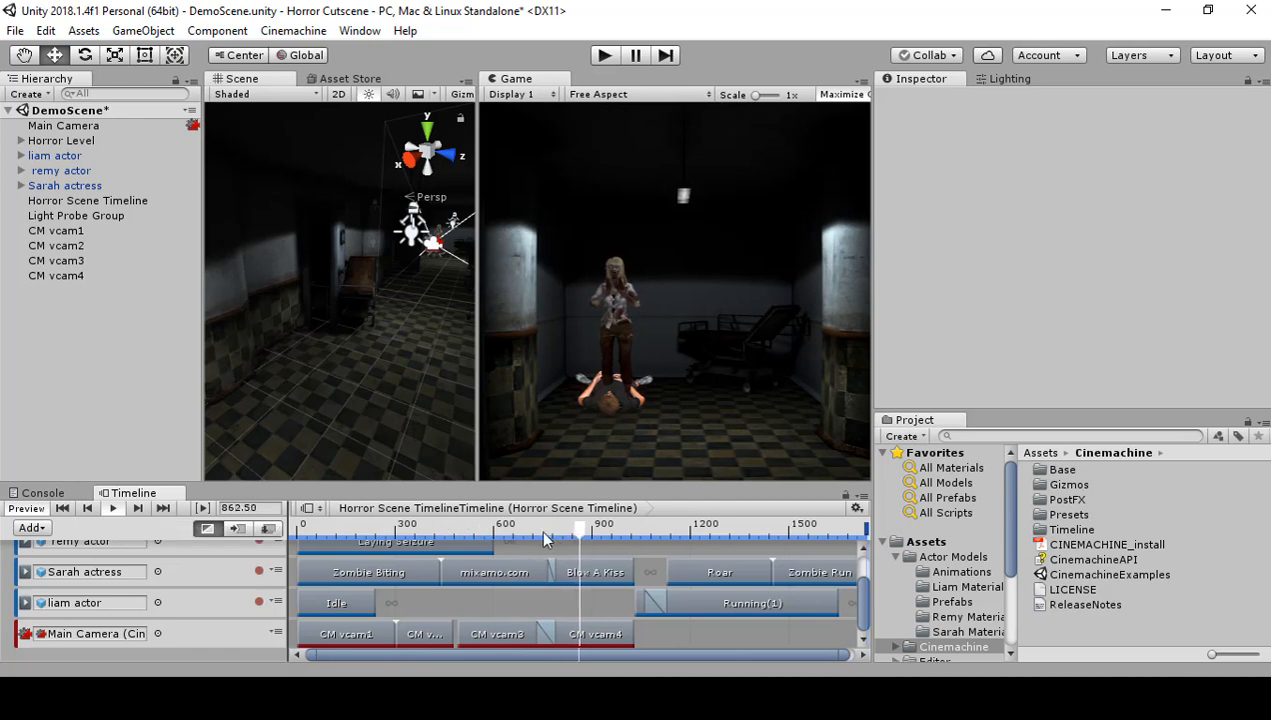
drag(572, 526, 496, 540)
click(106, 508)
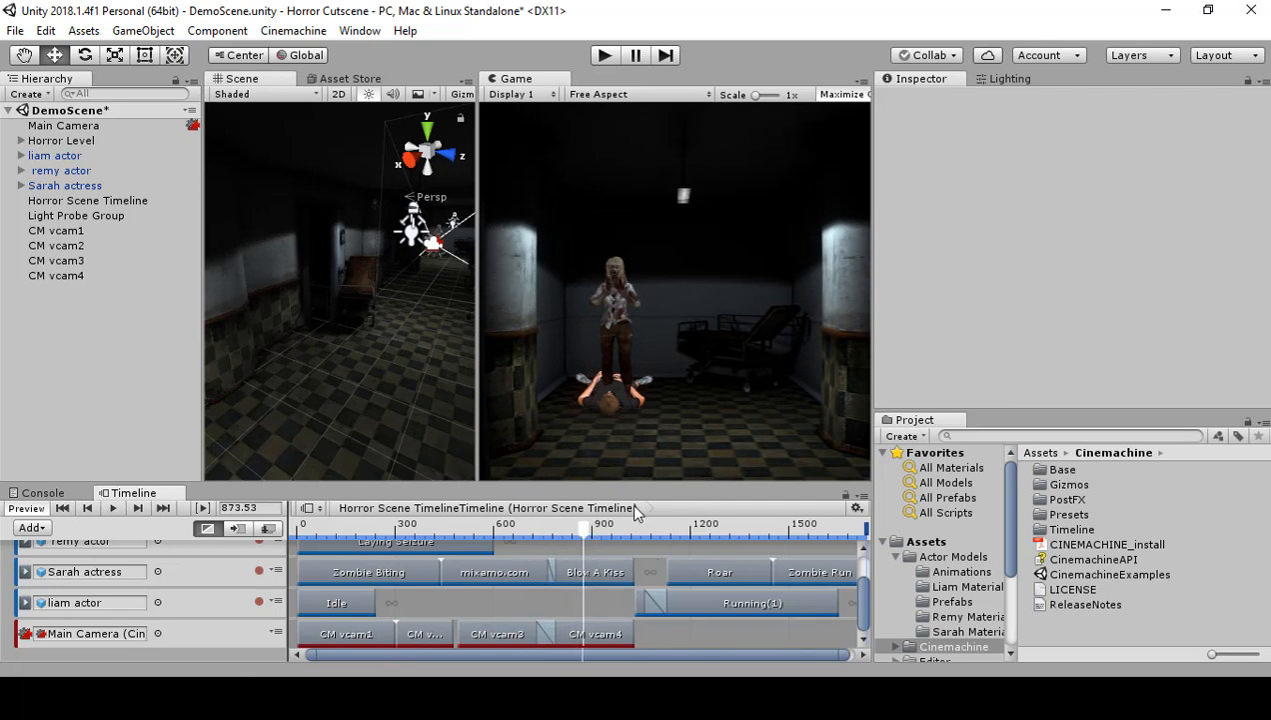
drag(592, 526, 516, 531)
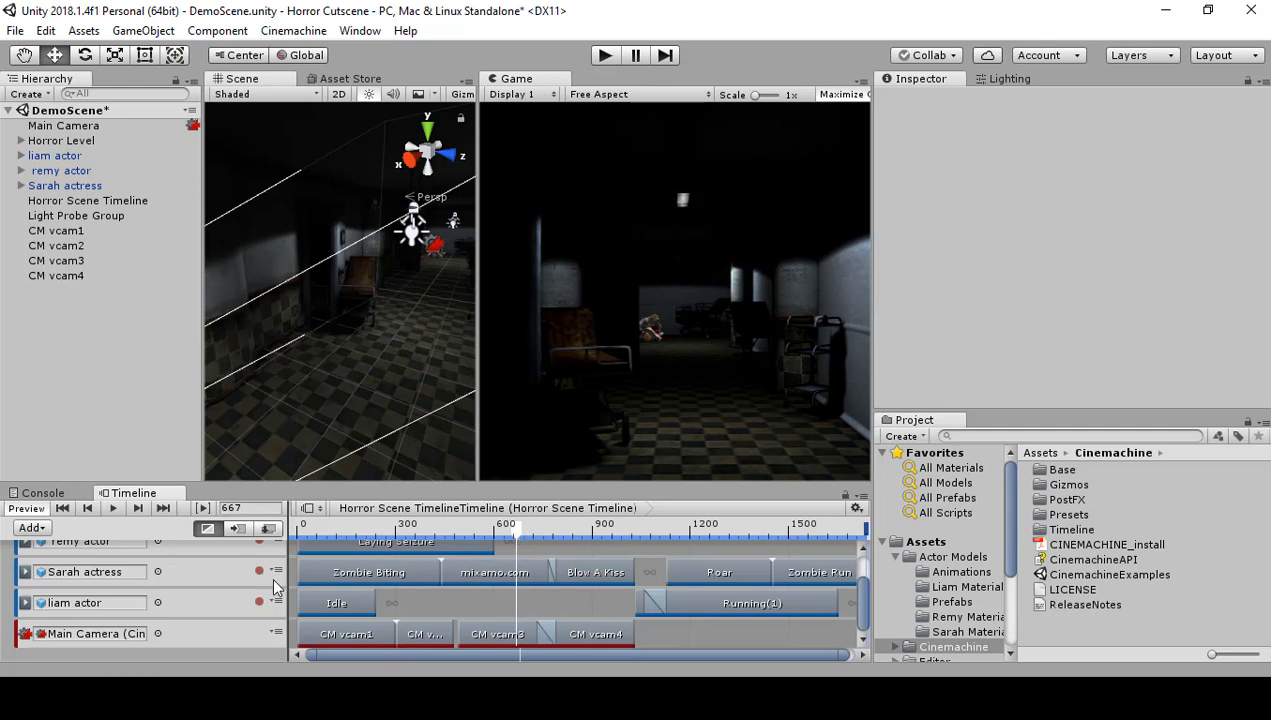
click(115, 509)
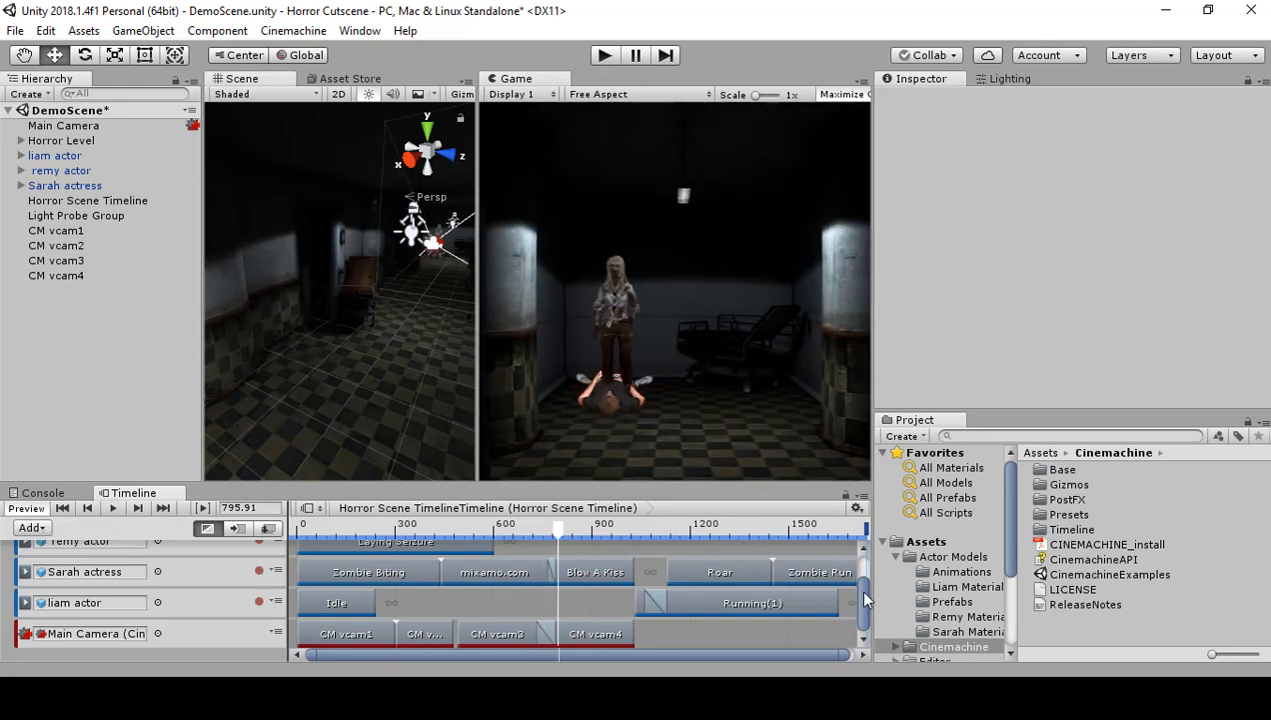
Step: Extend the remy actor's Laying Seizure clip to frame 764 and move the Sarah actress's Blow A Kiss clip to start at frame 861
mouse_move(859, 587)
mouse_down()
mouse_move(861, 572)
mouse_move(867, 584)
mouse_up()
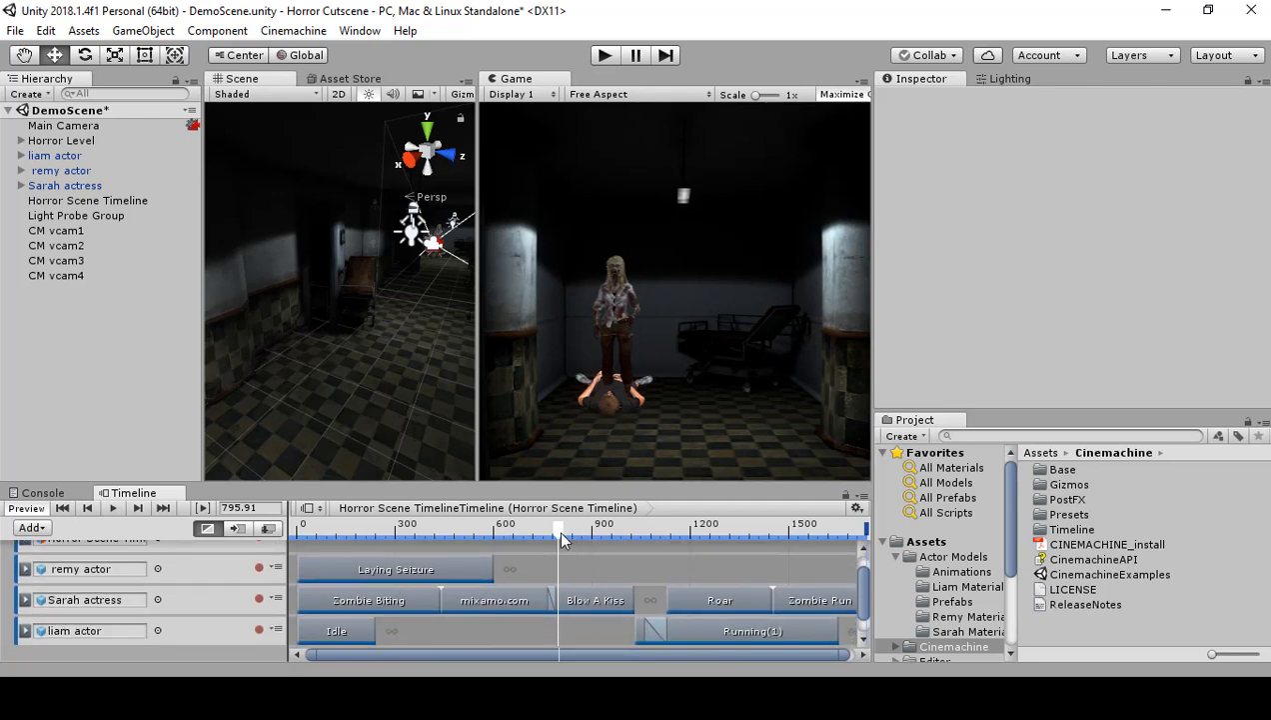
mouse_move(562, 539)
mouse_down()
mouse_move(523, 533)
mouse_move(566, 541)
mouse_up()
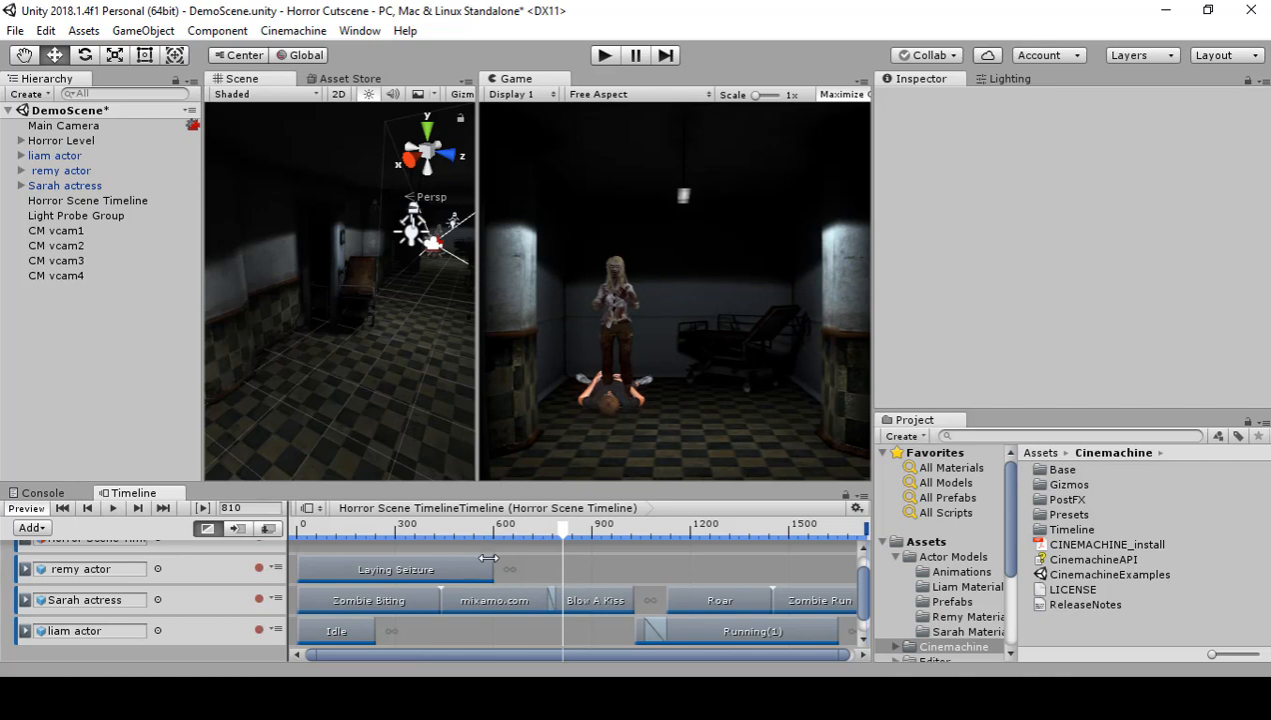
drag(488, 563, 548, 563)
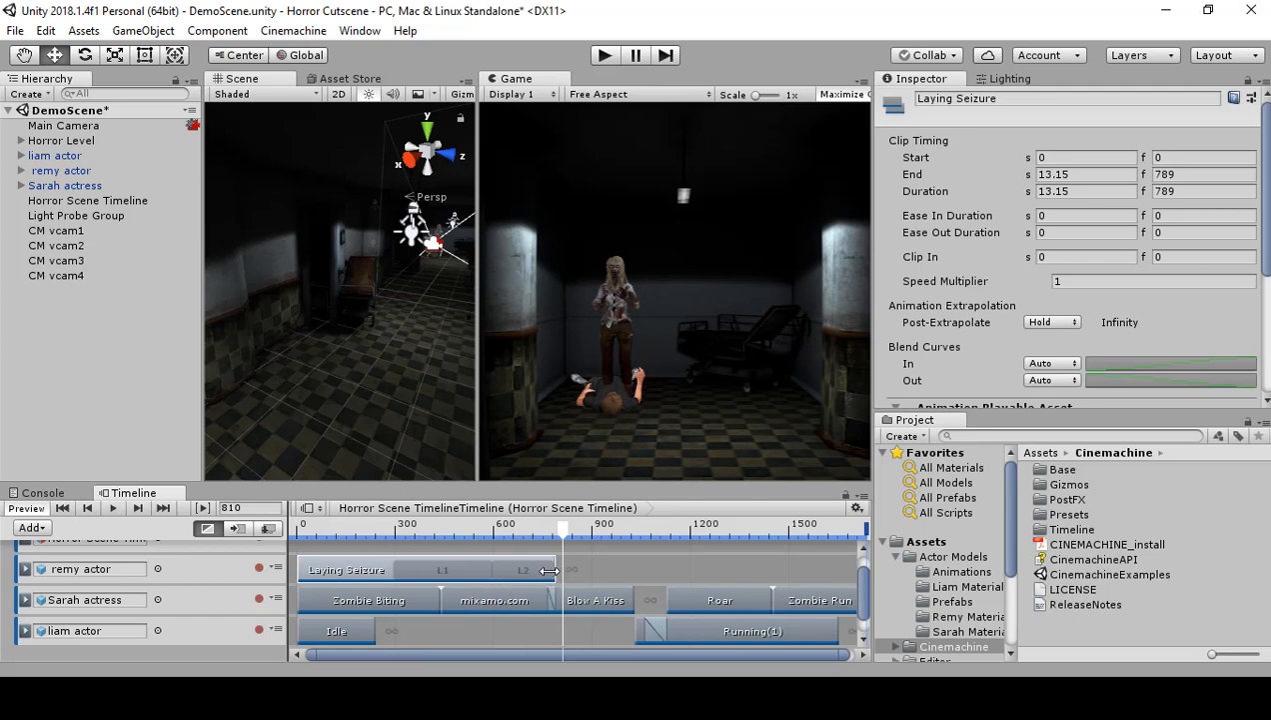
drag(547, 570, 520, 571)
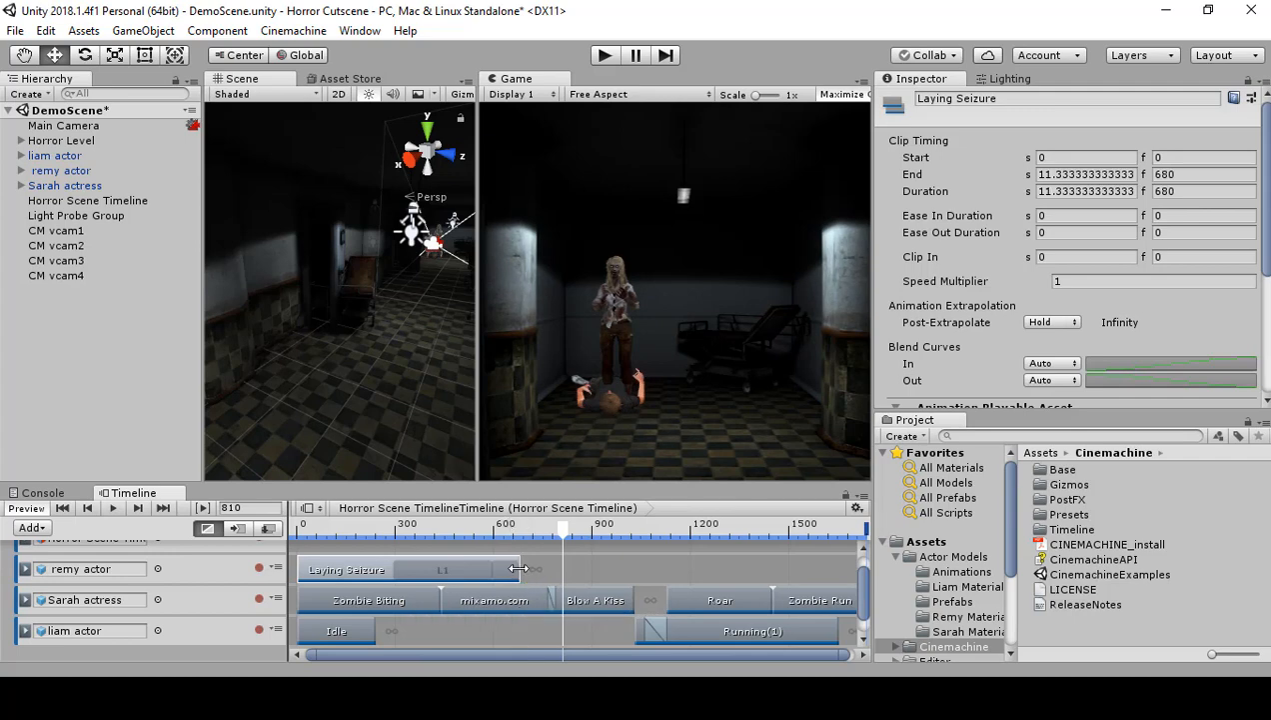
drag(519, 569, 545, 569)
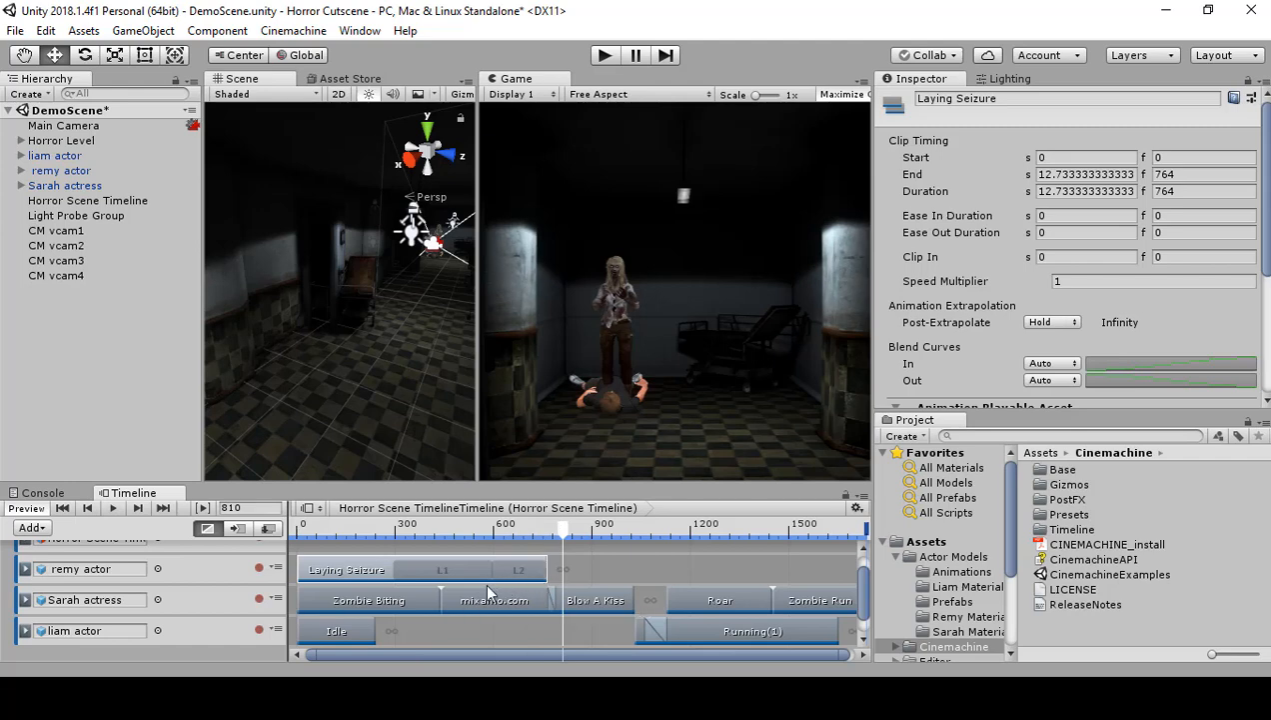
click(592, 602)
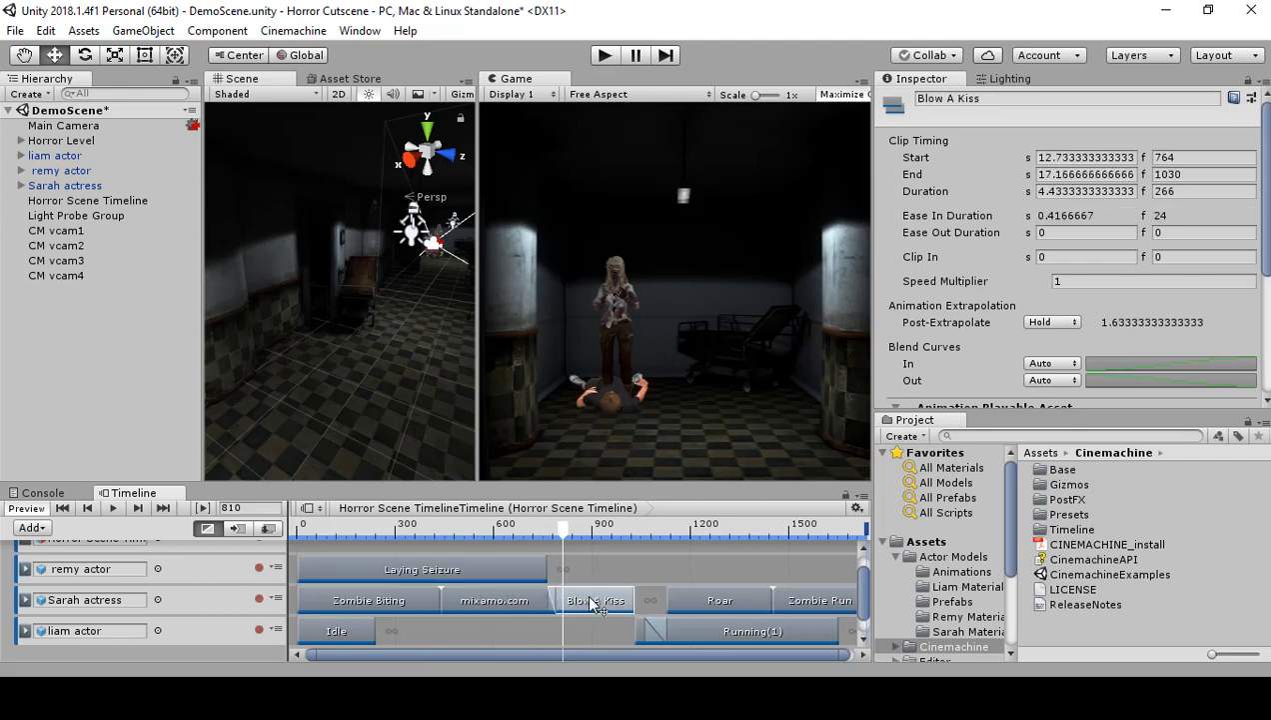
drag(590, 599, 620, 597)
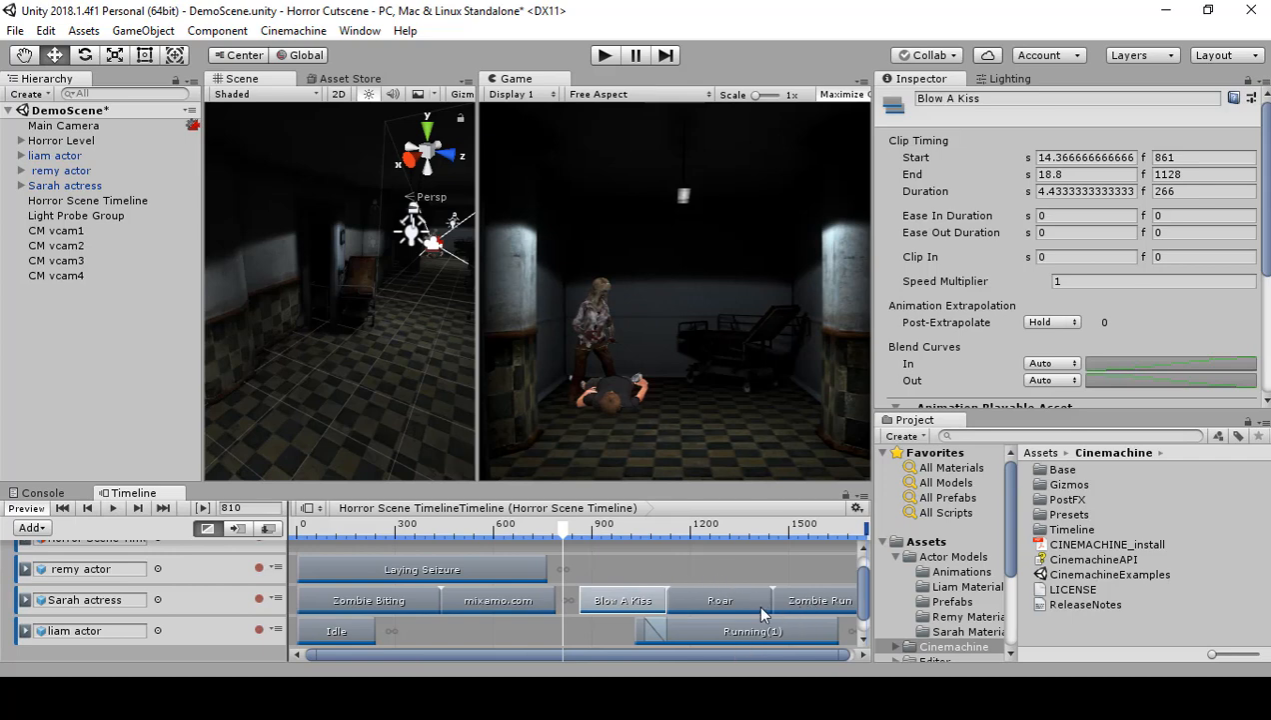
Step: Select the six clips from Blow A Kiss, Running(1) and CM vcam4 onward and shift them together to span frames 1082 to 2092
scroll(761, 608, down, 1)
scroll(623, 589, down, 4)
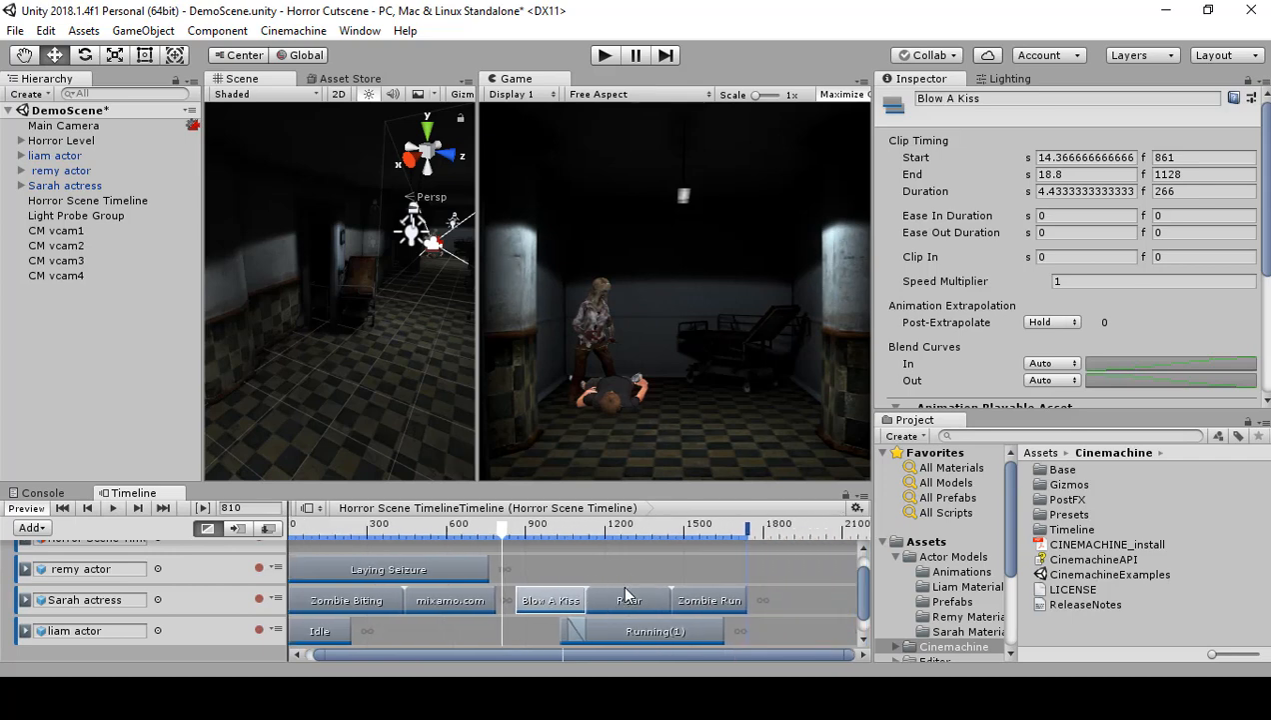
scroll(472, 592, up, 1)
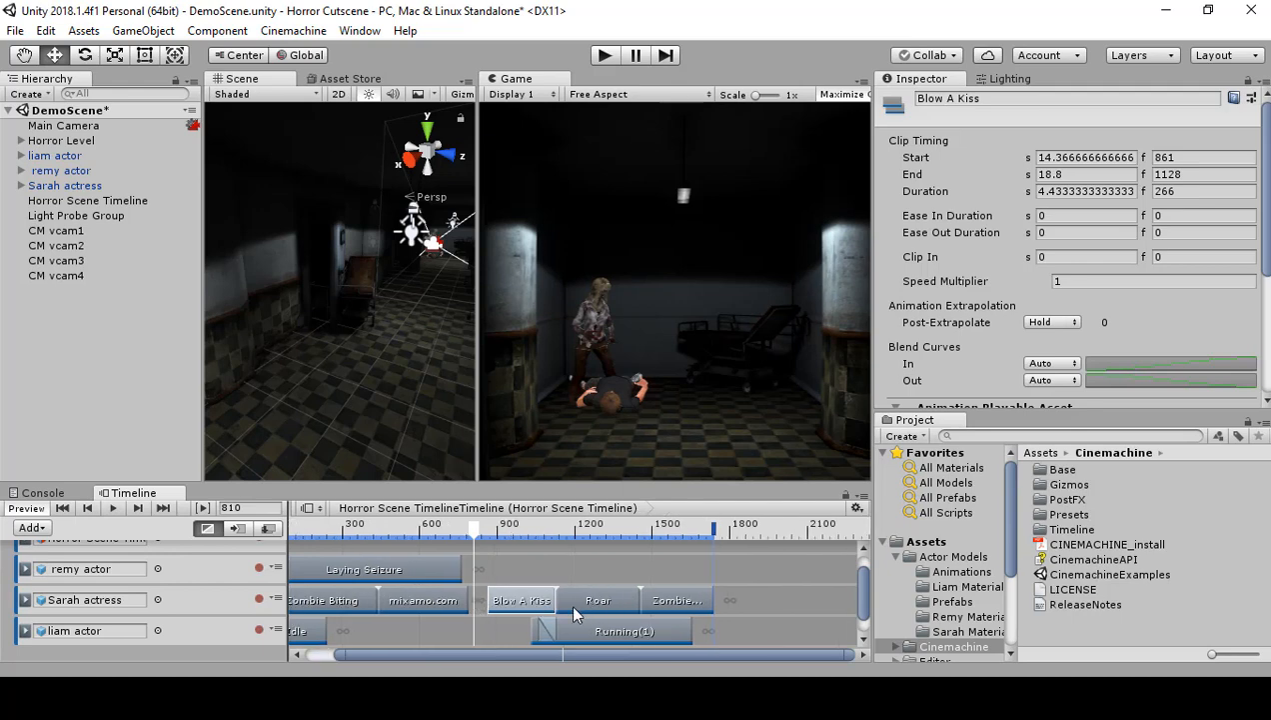
scroll(545, 605, down, 3)
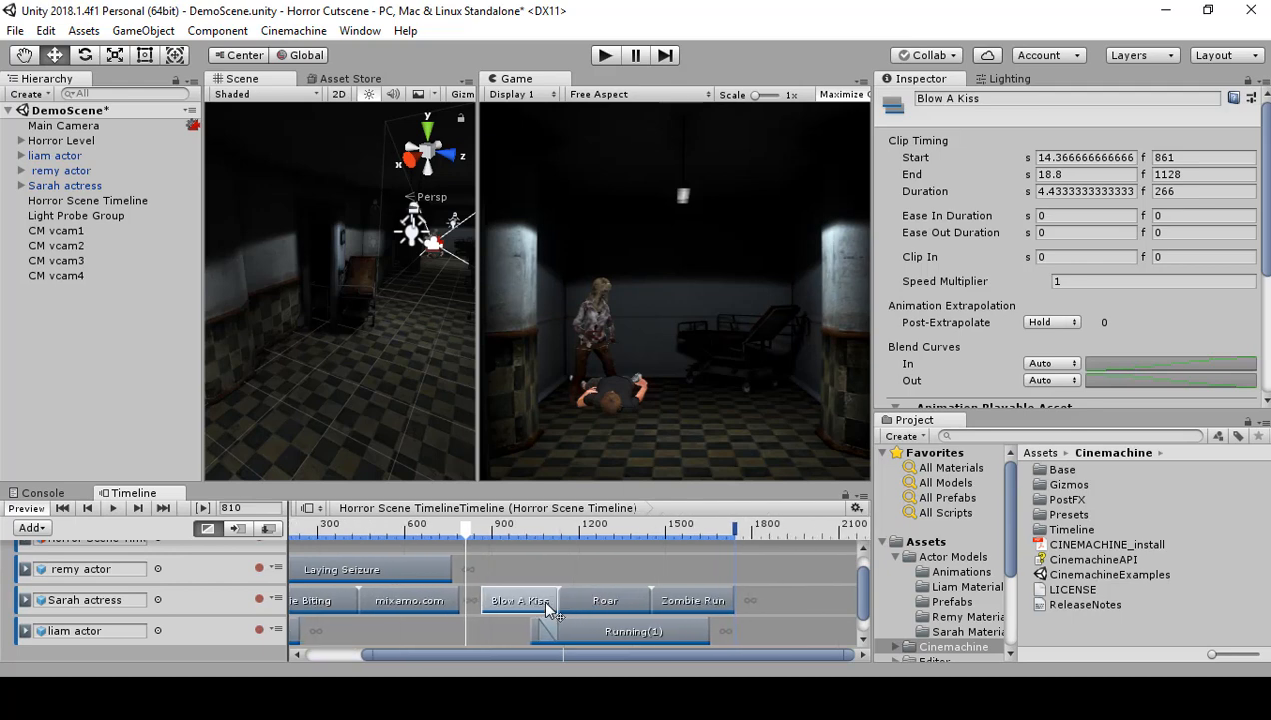
scroll(545, 600, down, 3)
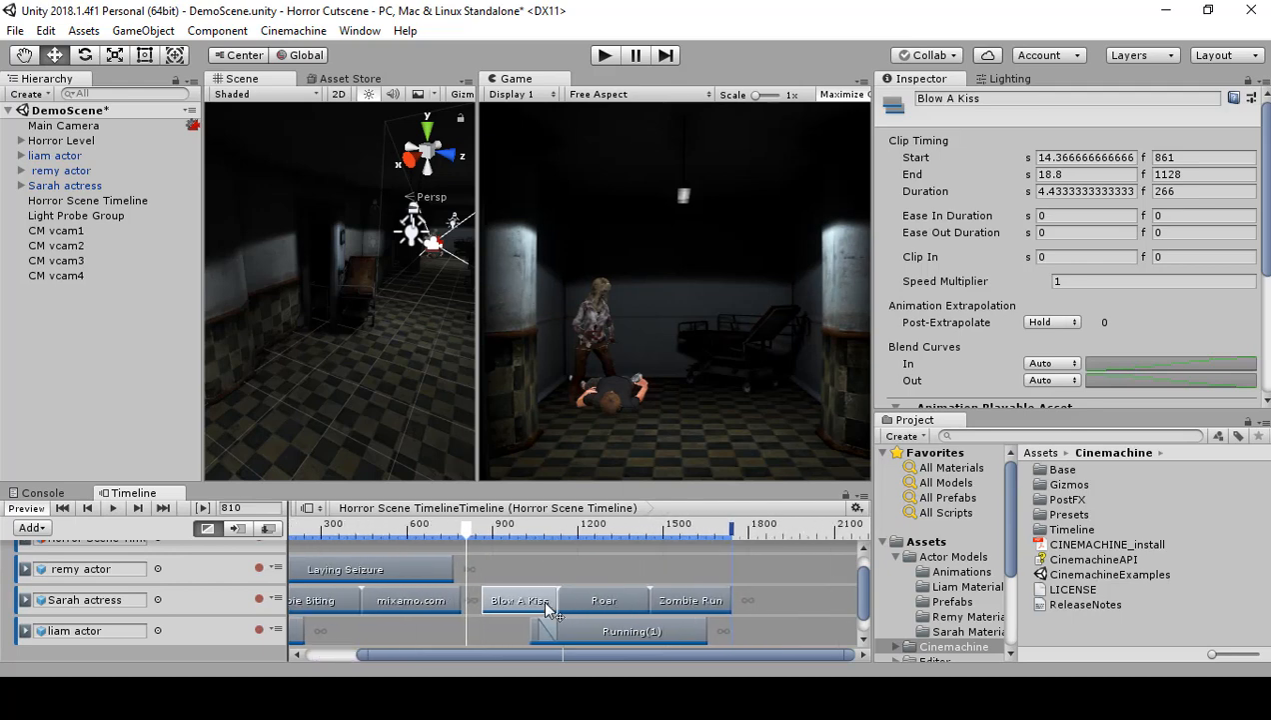
scroll(542, 597, down, 2)
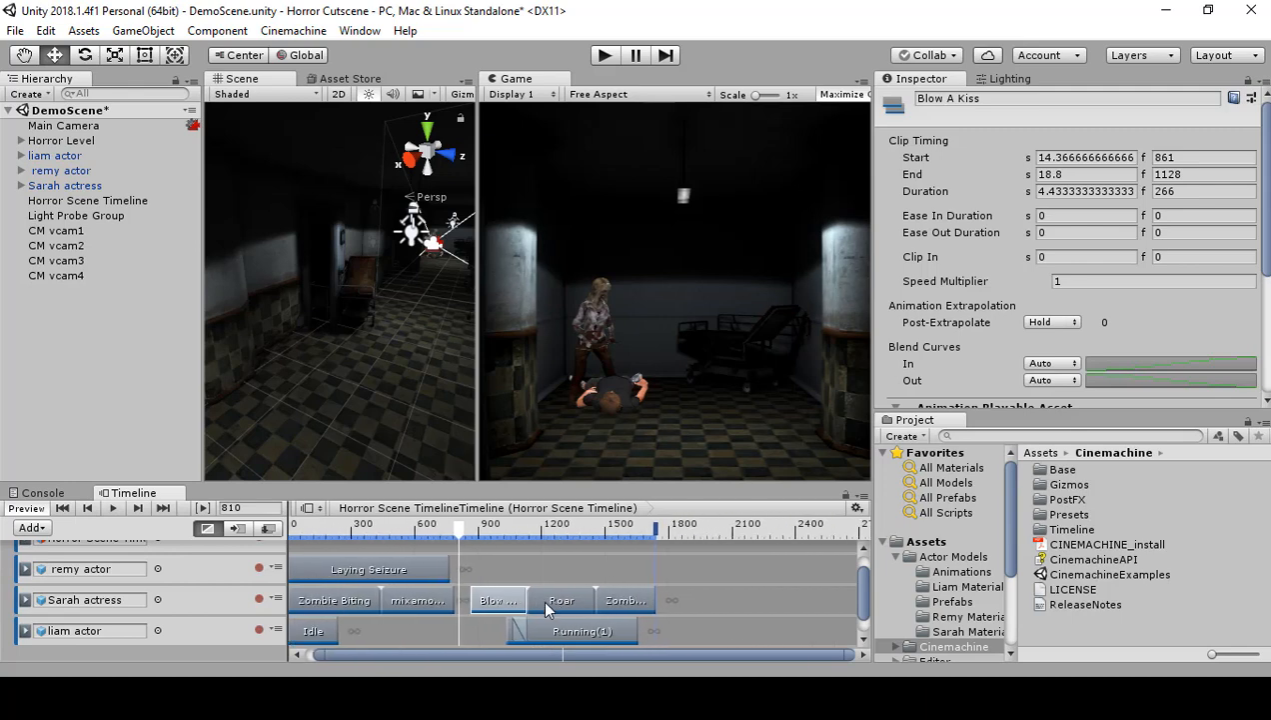
scroll(538, 601, down, 1)
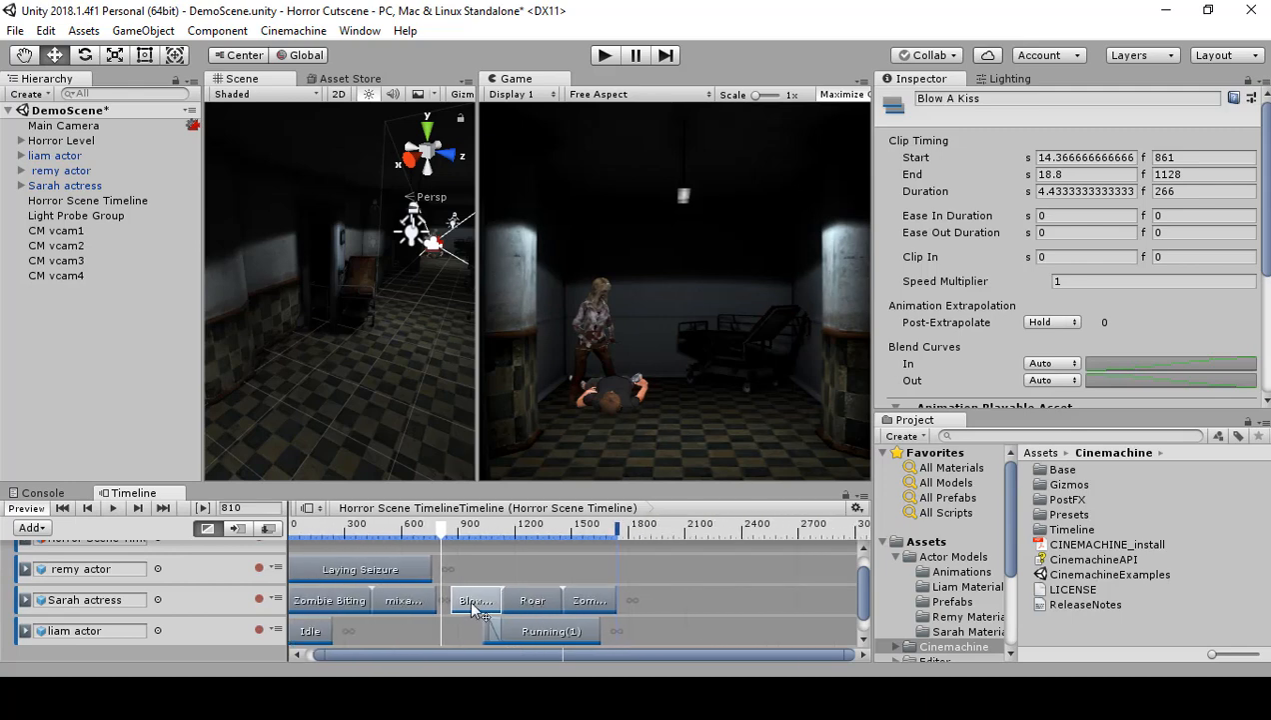
click(448, 577)
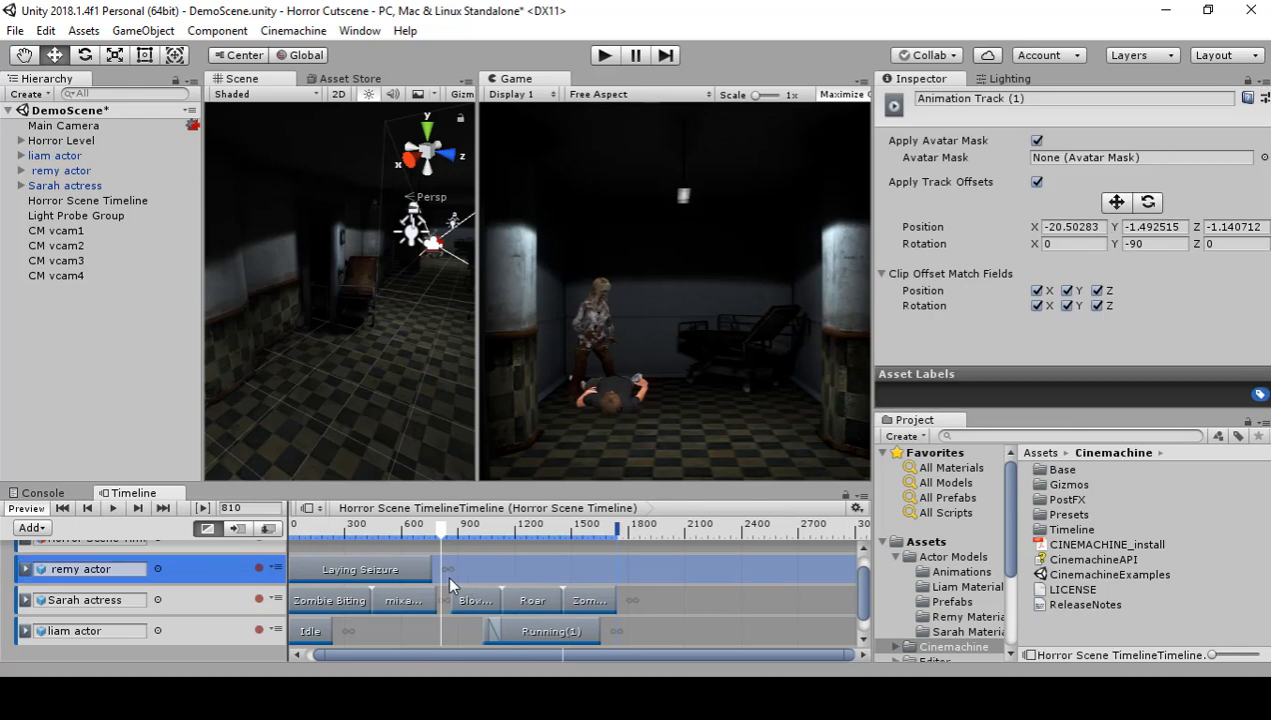
drag(531, 628, 668, 644)
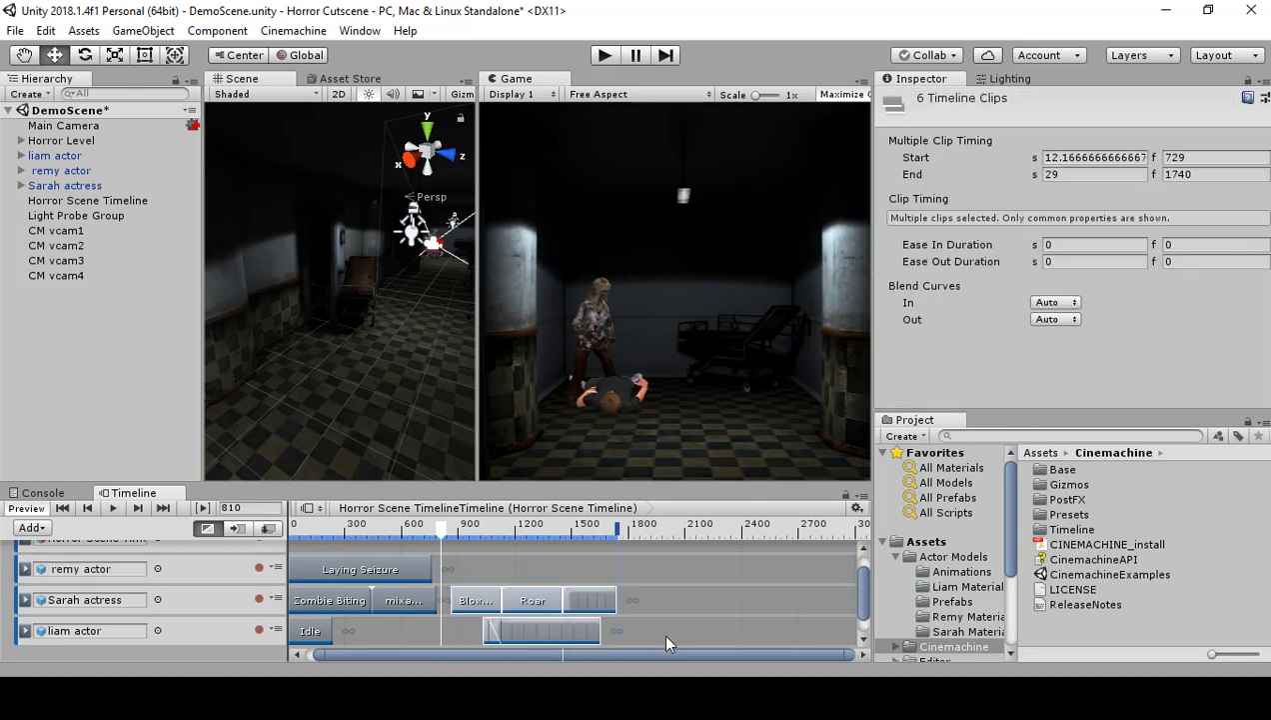
click(556, 622)
click(447, 573)
drag(449, 572, 648, 643)
drag(541, 607, 608, 609)
scroll(796, 611, down, 1)
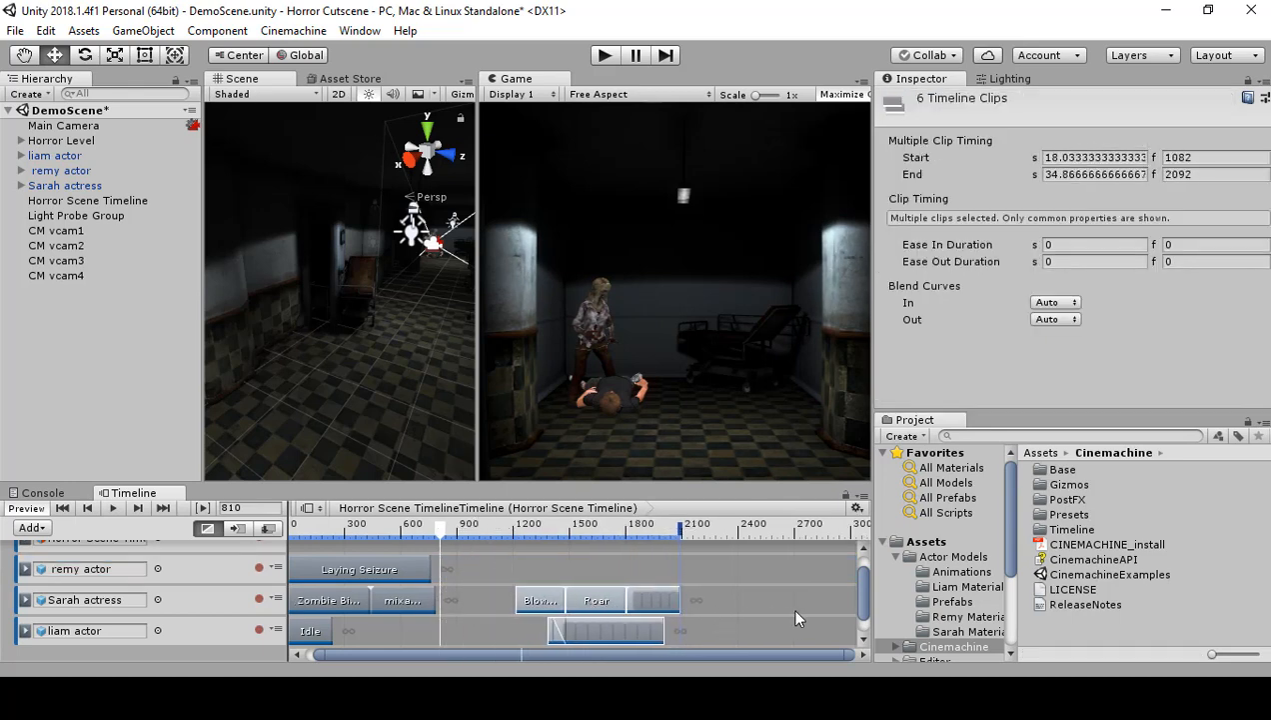
Step: Start the Sarah actress's mixamo.com clip at frame 810, and extend Zombie Biting to meet it and Laying Seizure to frame 900
mouse_move(864, 599)
mouse_down()
mouse_move(867, 613)
mouse_move(867, 596)
mouse_up()
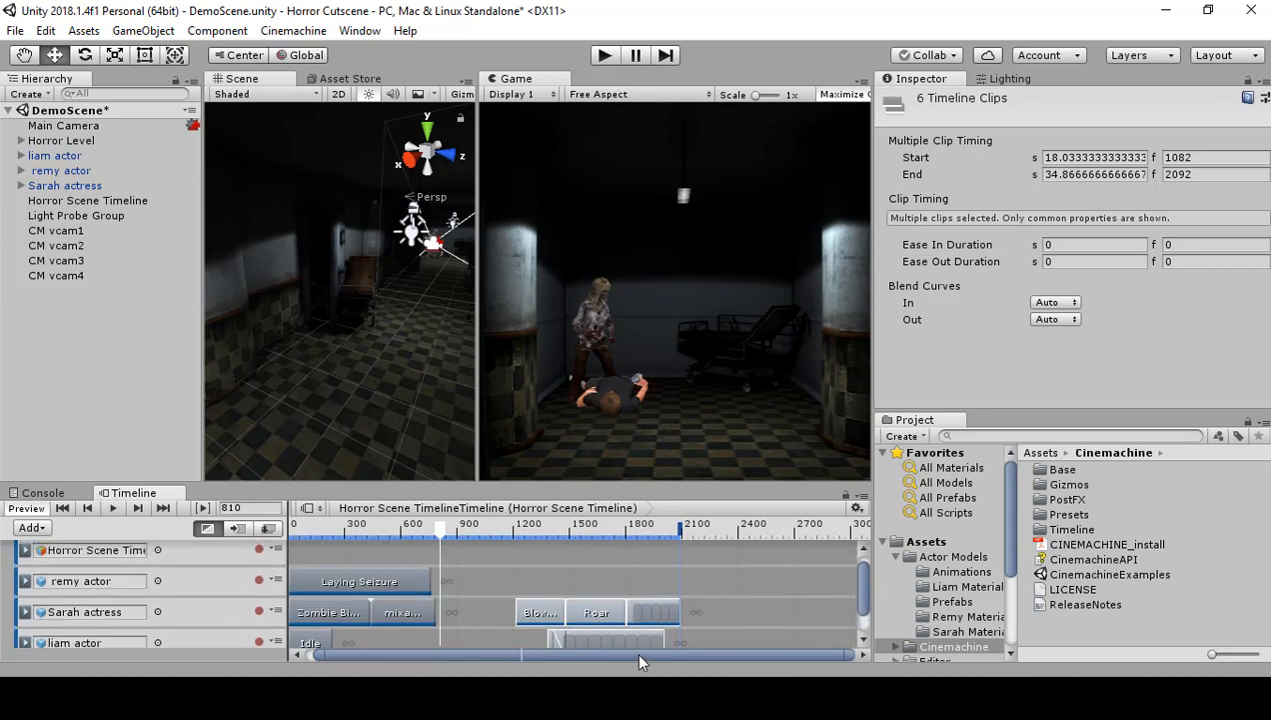
drag(634, 652, 586, 650)
click(335, 613)
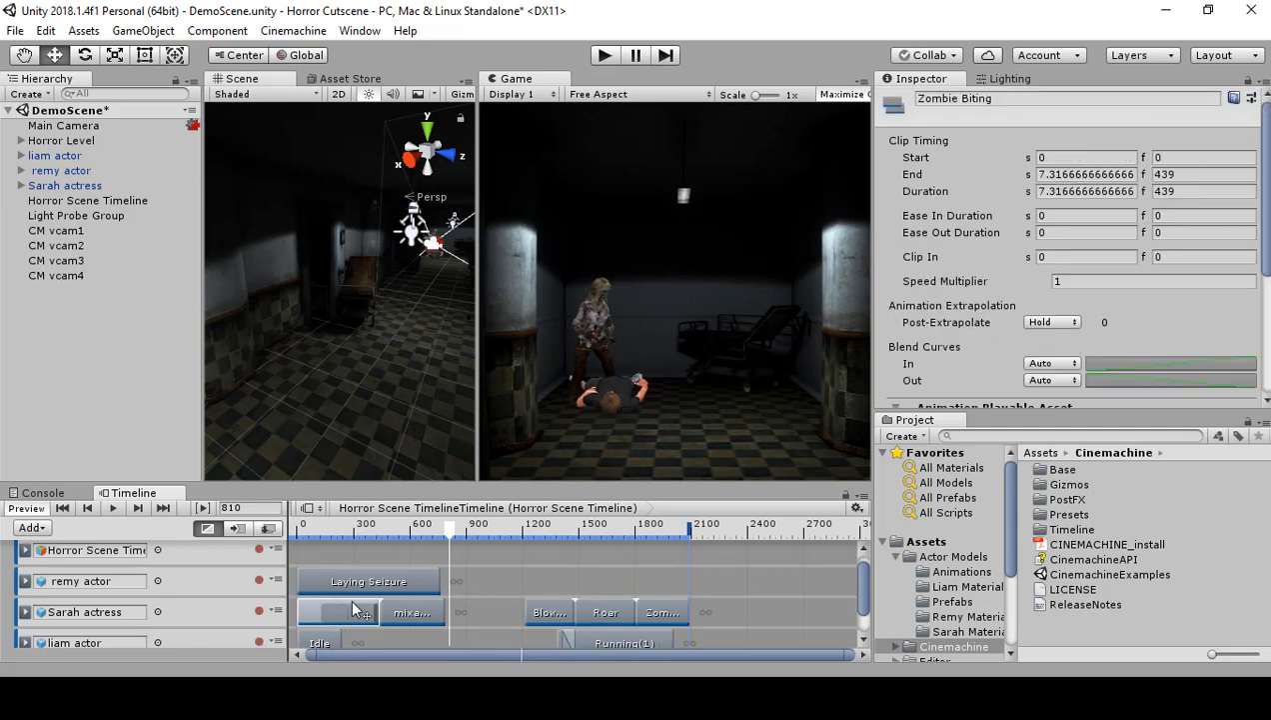
click(429, 618)
drag(429, 618, 496, 618)
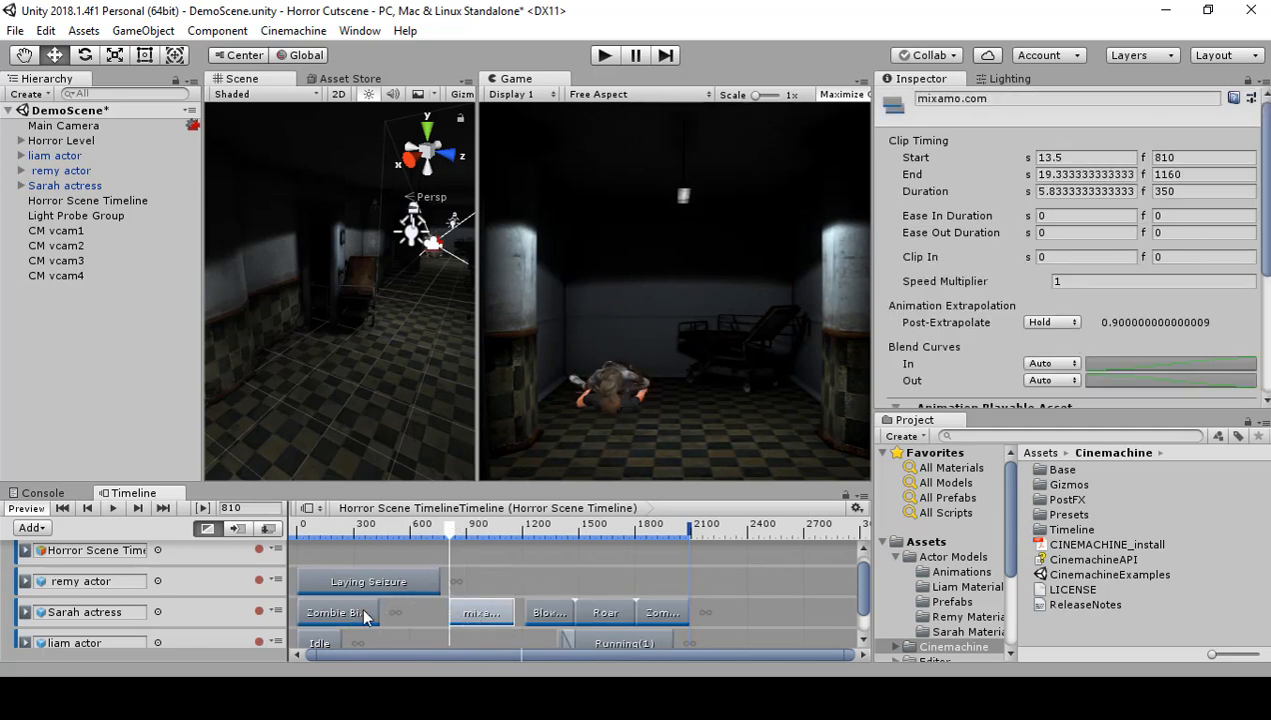
mouse_move(379, 613)
mouse_down()
mouse_move(450, 610)
mouse_move(438, 576)
mouse_move(462, 573)
mouse_up()
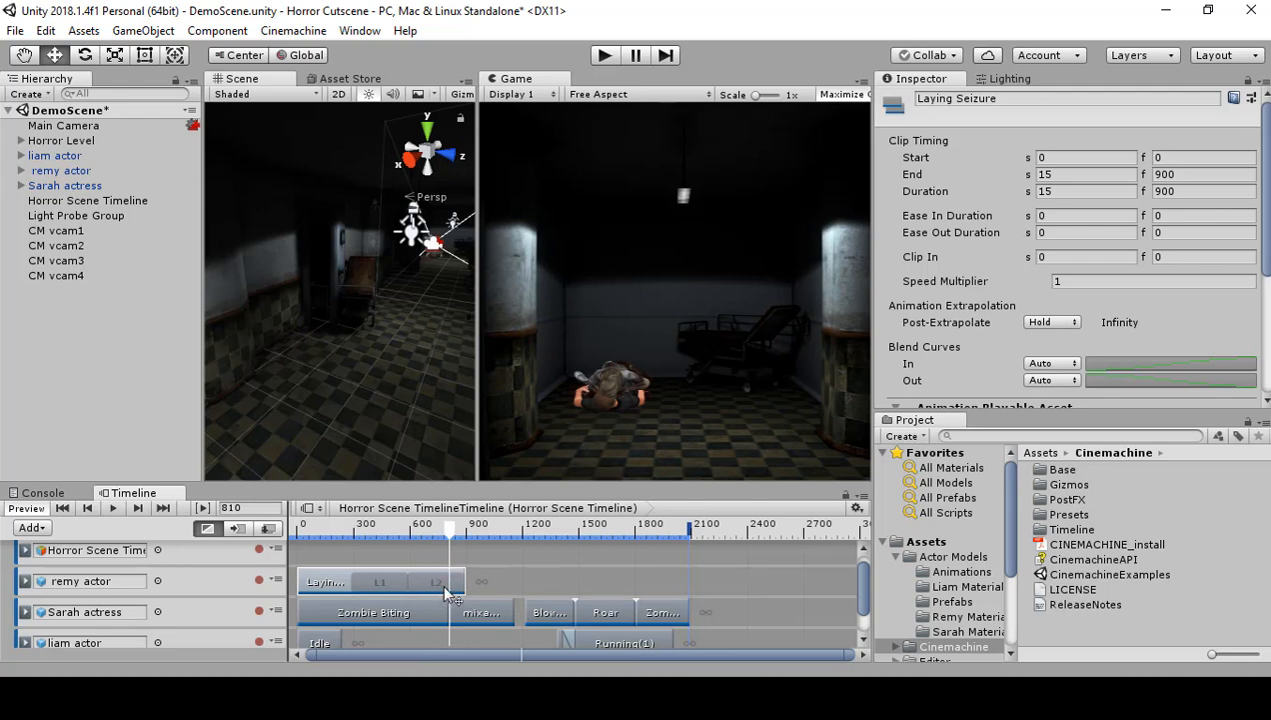
Step: Play the retimed cutscene from frame 0 through to the CM vcam3 hallway shot
drag(448, 538, 298, 553)
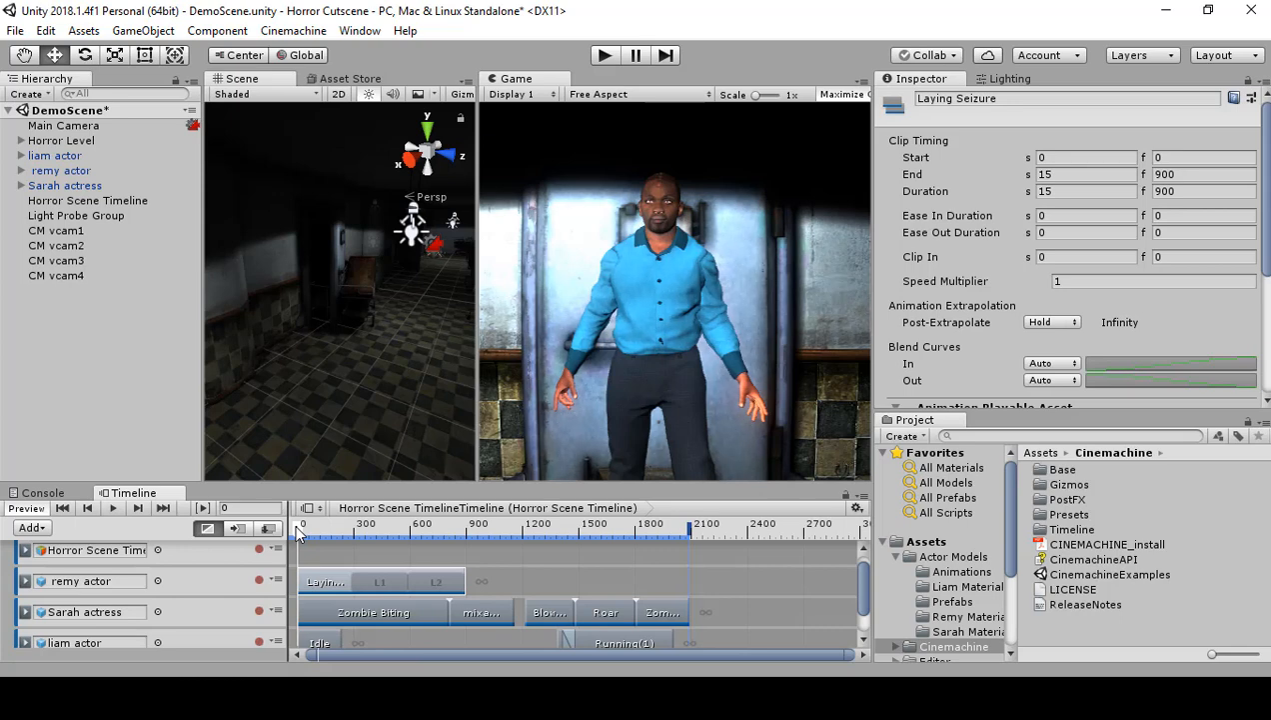
mouse_move(297, 533)
mouse_down()
mouse_move(488, 531)
mouse_move(322, 519)
mouse_move(276, 535)
mouse_up()
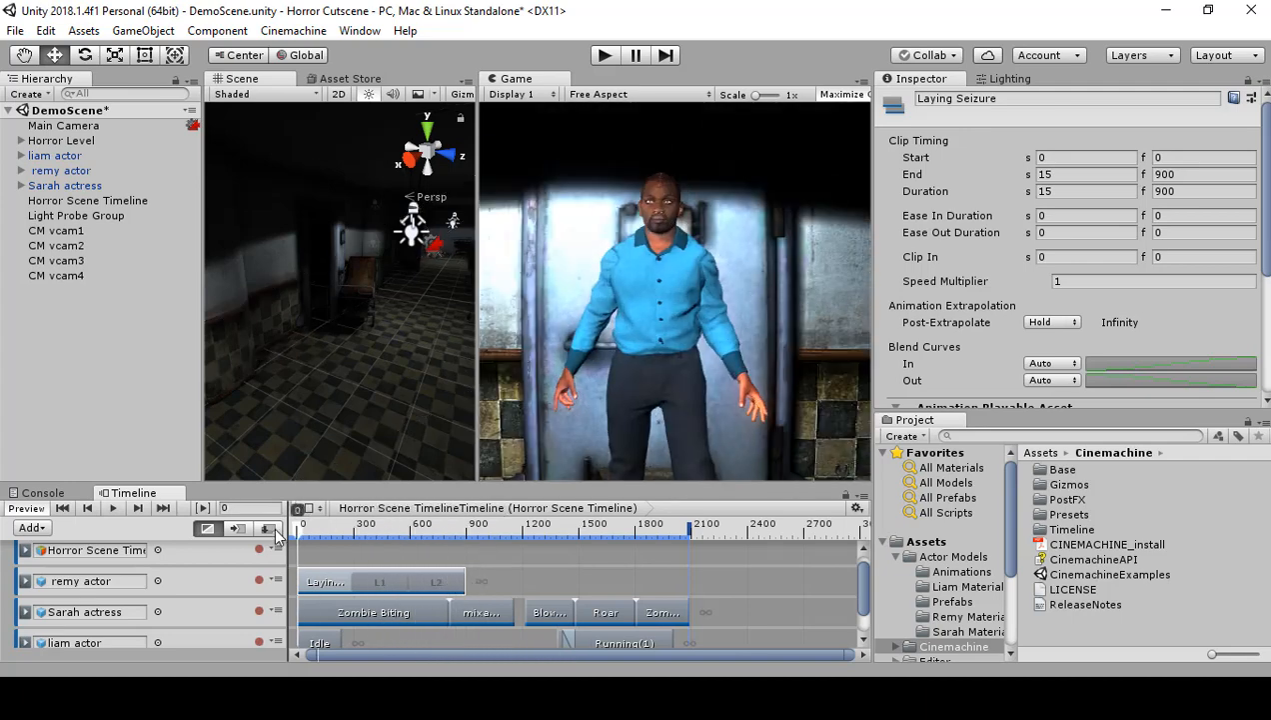
click(114, 508)
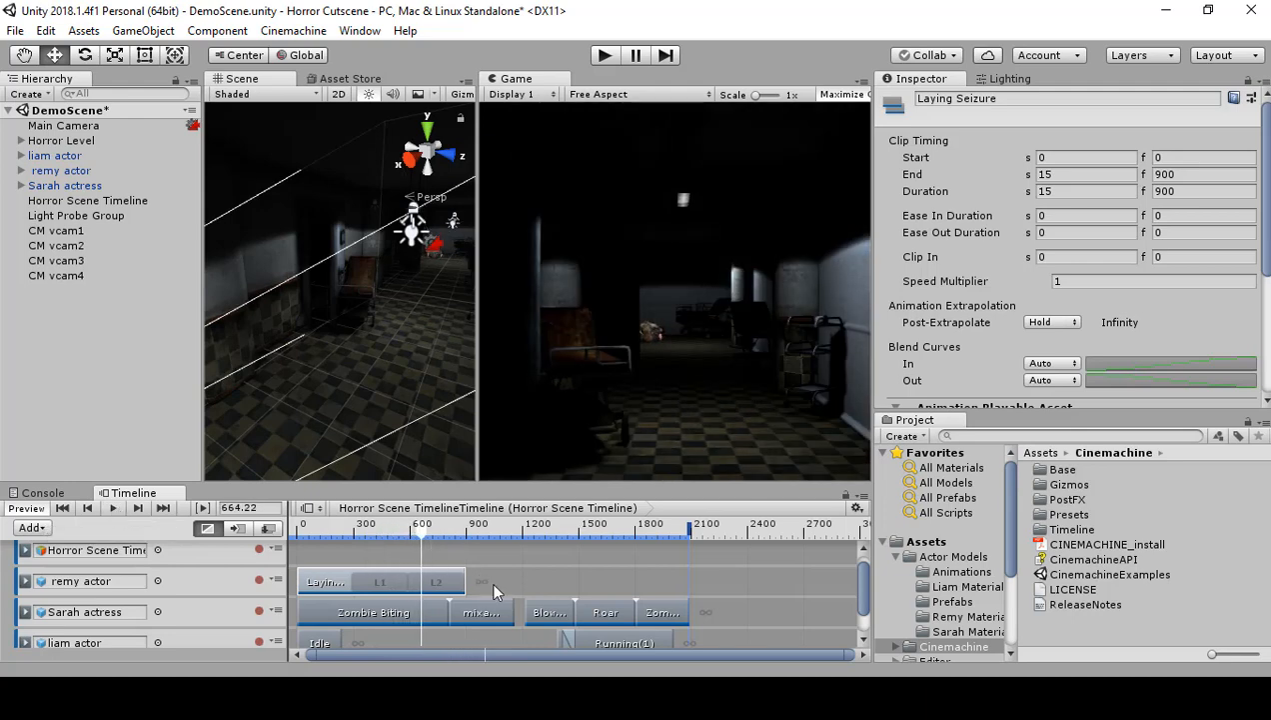
Step: Move CM vcam4's clip to start at about frame 664, overlapping CM vcam3's clip, and extend its end to frame 1214
drag(868, 598, 863, 632)
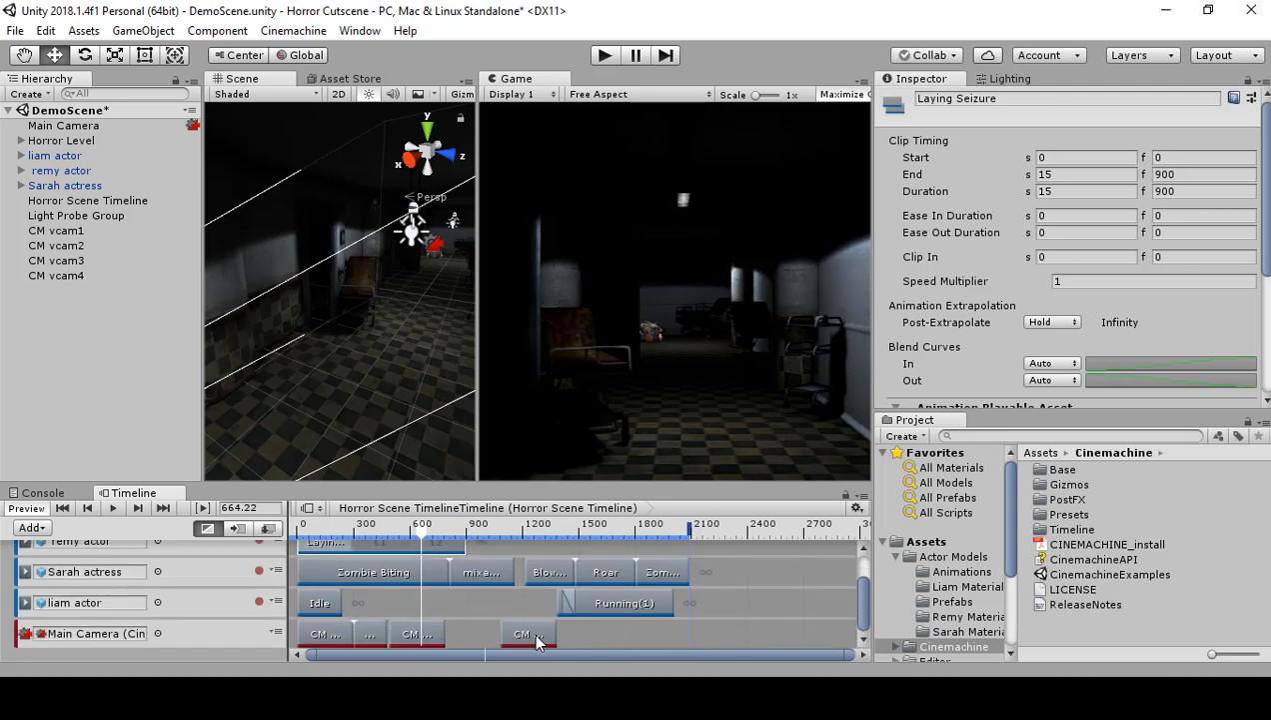
drag(529, 634, 467, 633)
mouse_move(420, 540)
mouse_down()
mouse_move(397, 538)
mouse_move(404, 547)
mouse_up()
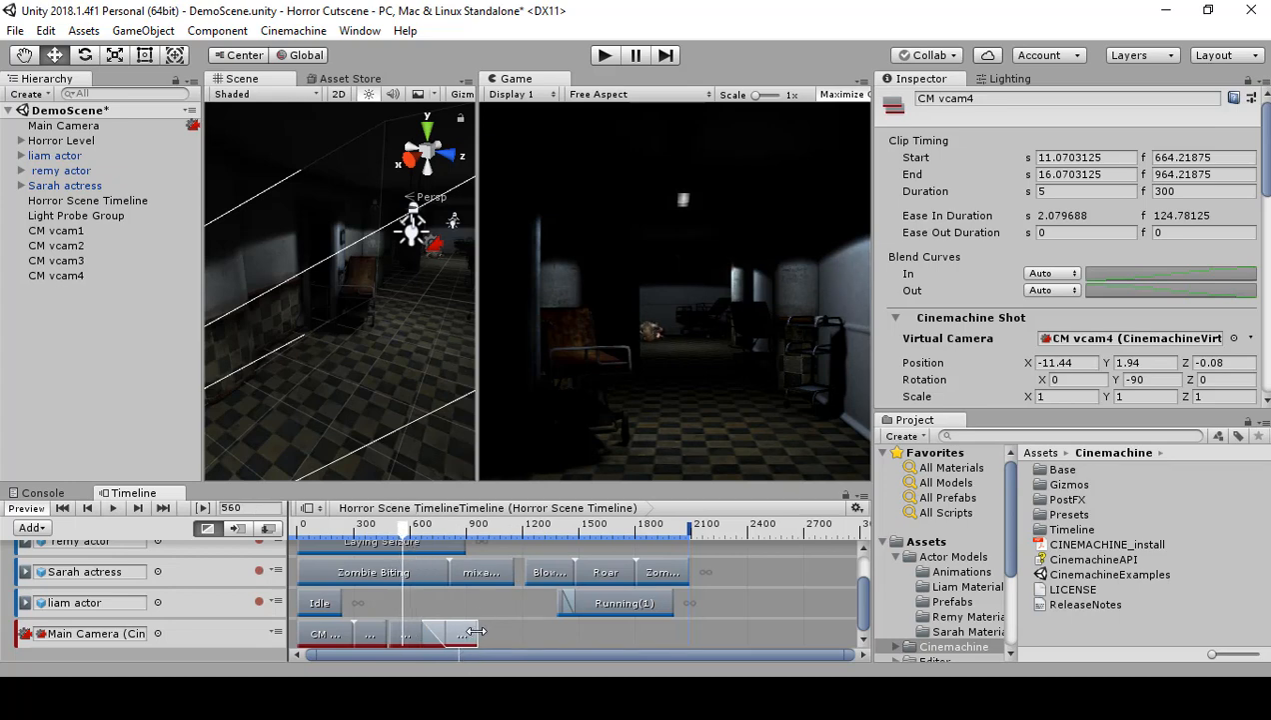
mouse_move(476, 631)
mouse_down()
mouse_move(524, 633)
mouse_move(482, 642)
mouse_move(497, 643)
mouse_up()
drag(491, 633, 491, 634)
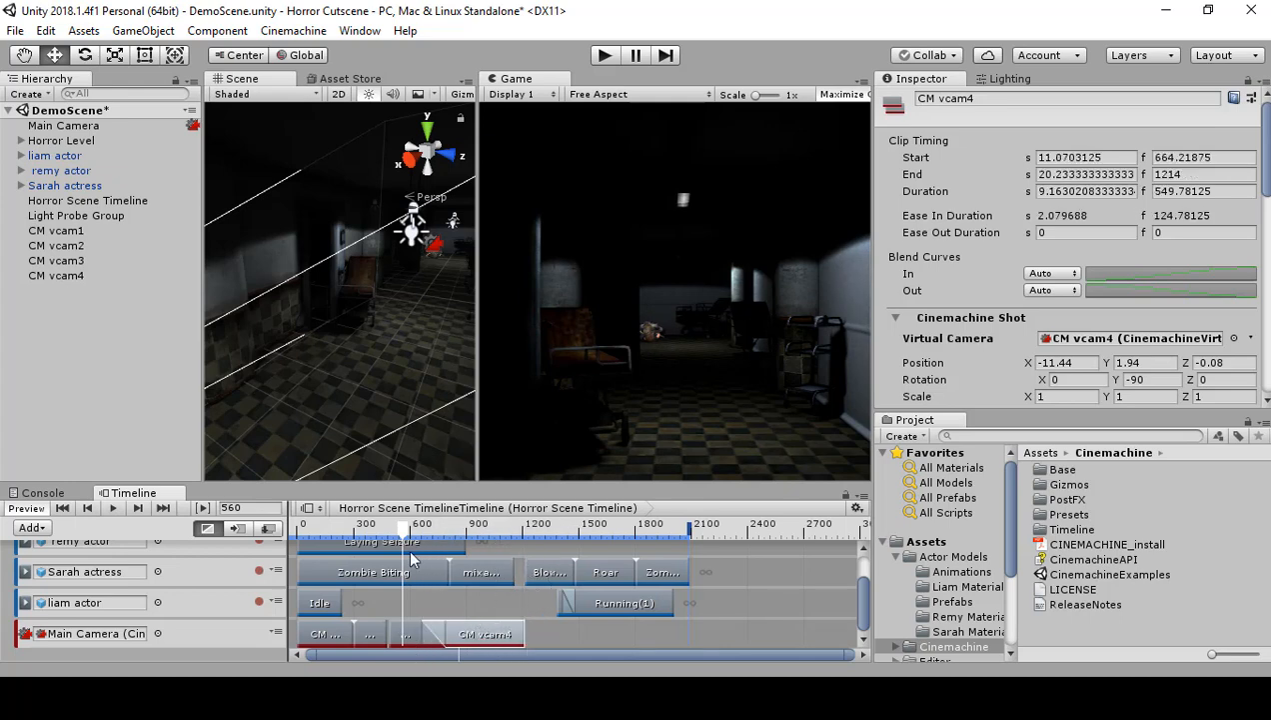
Step: Play back the overlapping camera blend from frame 560 and undo the extension of CM vcam4's clip
click(117, 508)
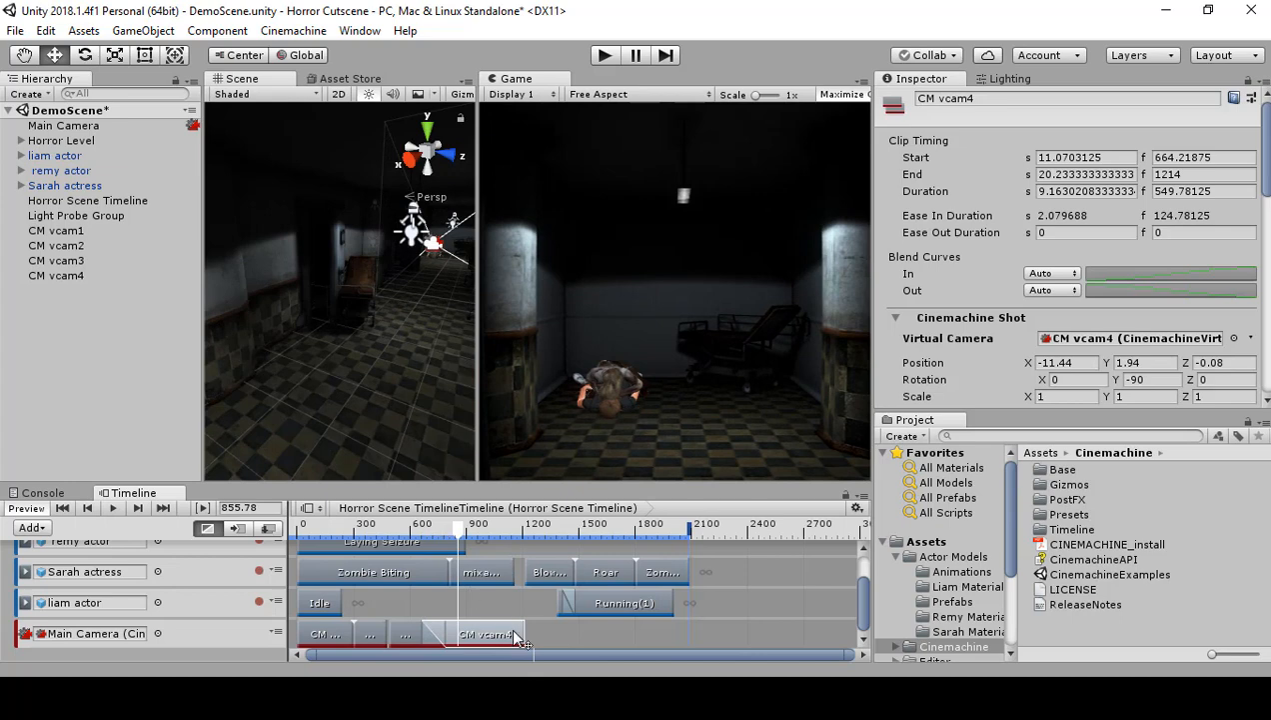
drag(460, 537, 428, 539)
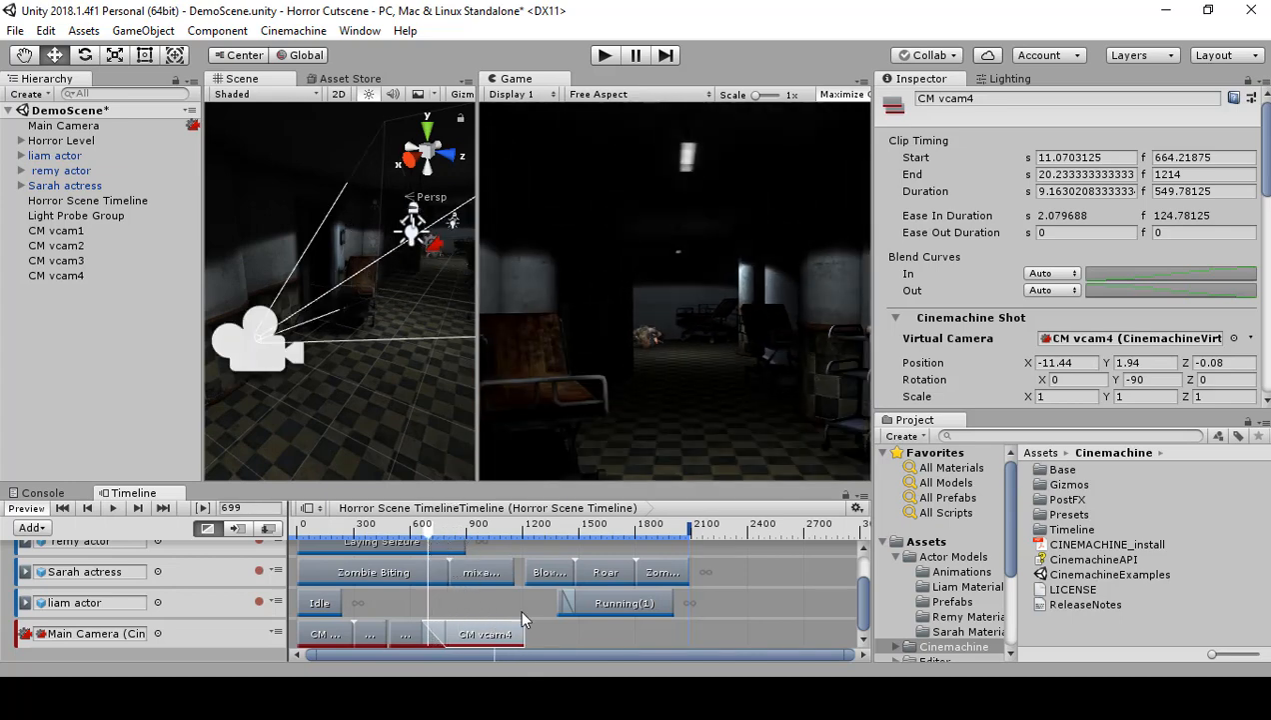
key(ctrl+z)
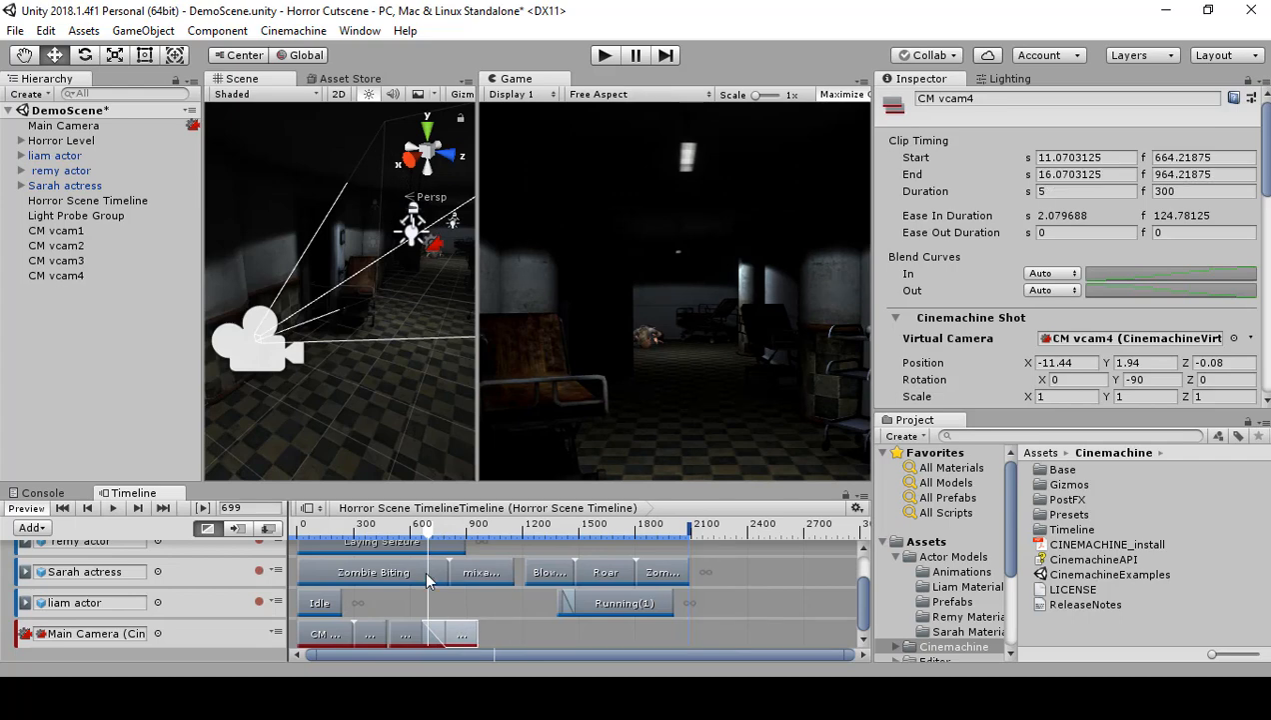
Step: Replay the blend, return the playhead to frame 530, and move CM vcam4's clip to start at frame 789, directly after CM vcam3's
click(115, 507)
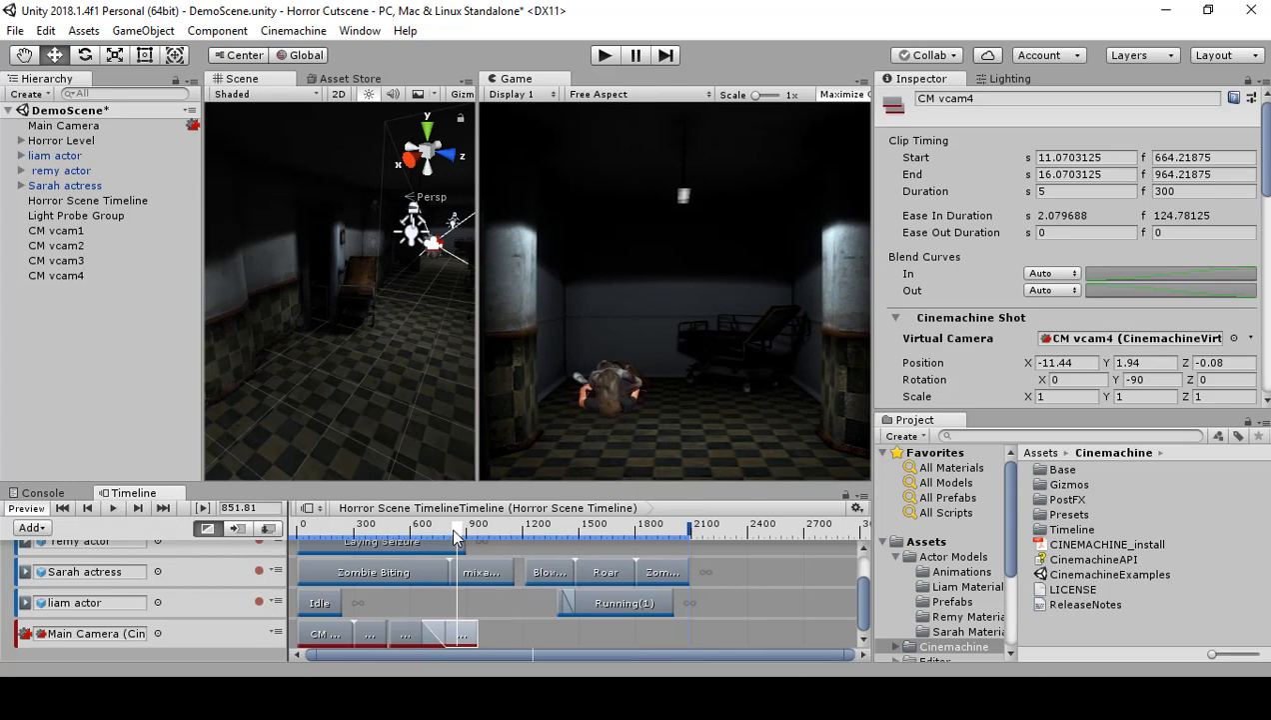
drag(451, 539, 397, 541)
drag(461, 634, 486, 633)
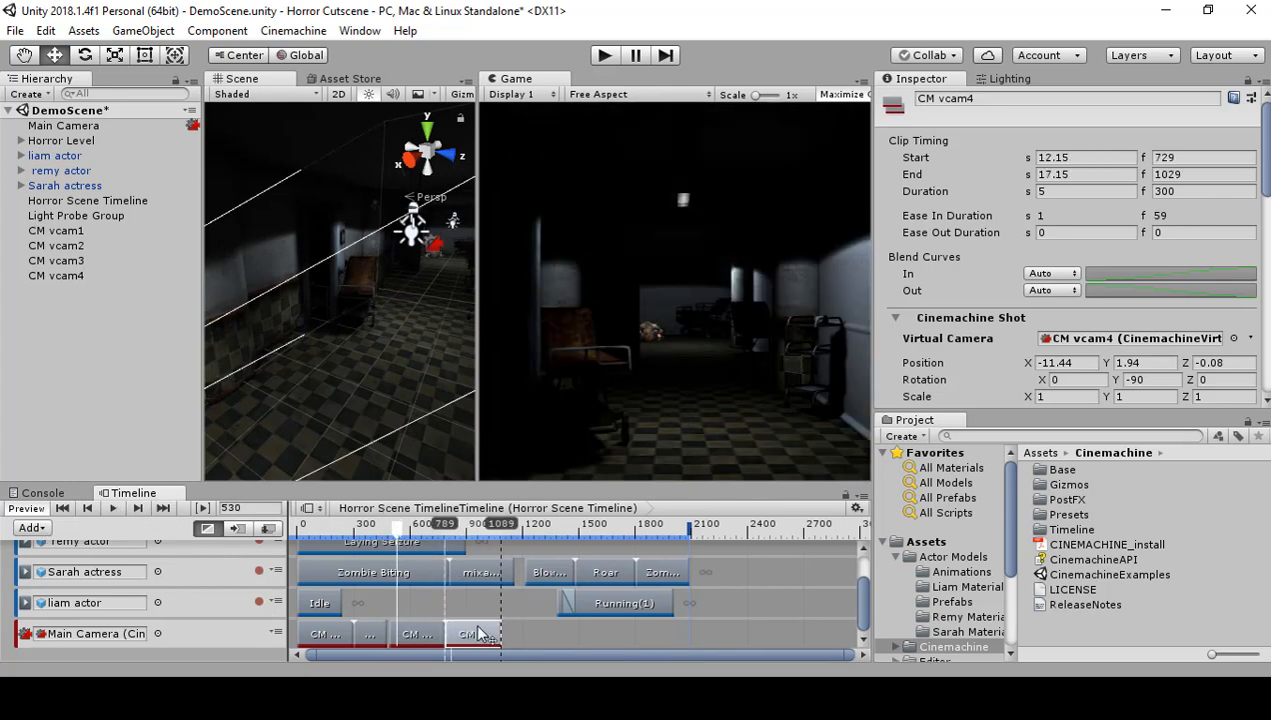
Step: Play the cut from frame 530, move CM vcam4's clip to start at frame 739, and preview its overlap with CM vcam3's clip
click(112, 507)
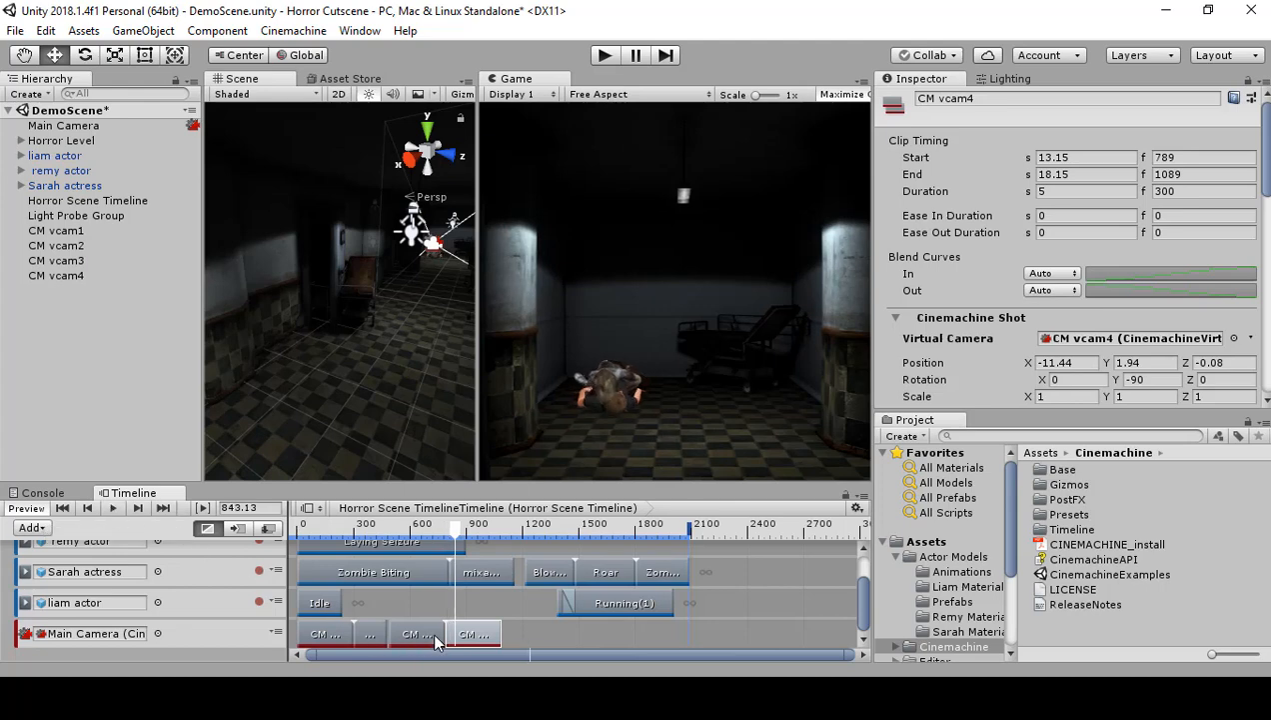
drag(483, 631, 473, 627)
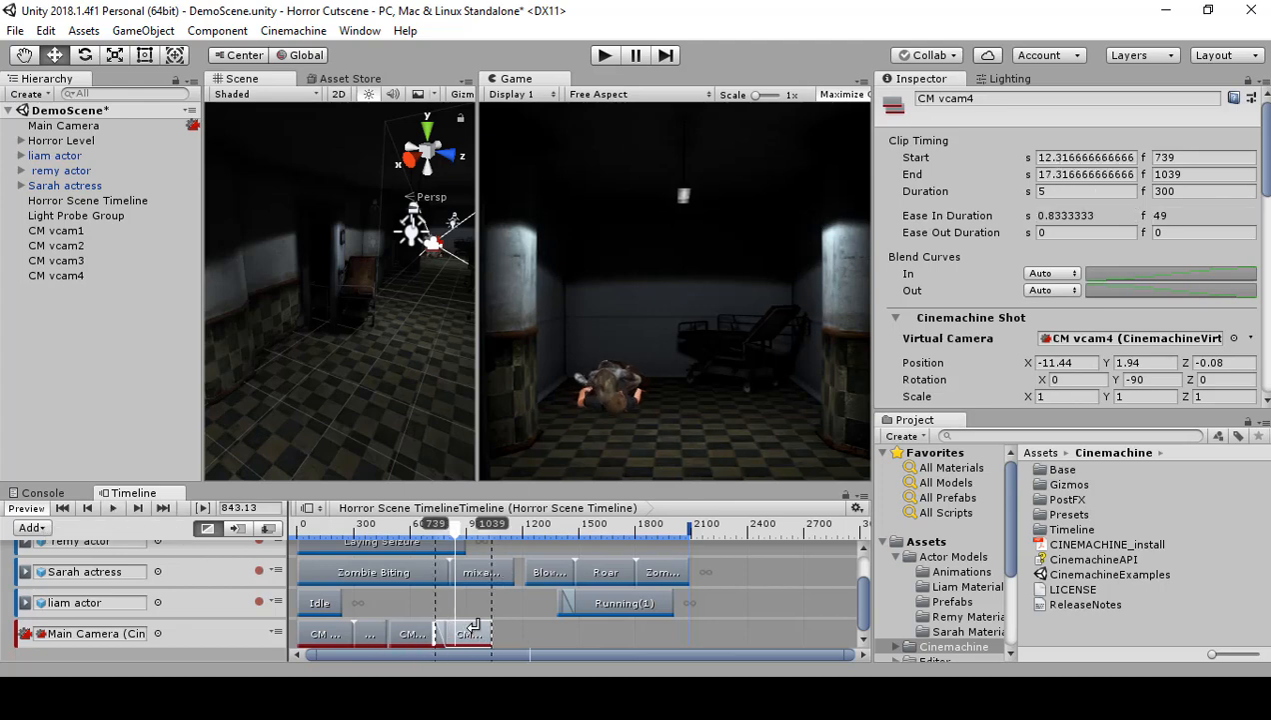
click(434, 540)
click(116, 508)
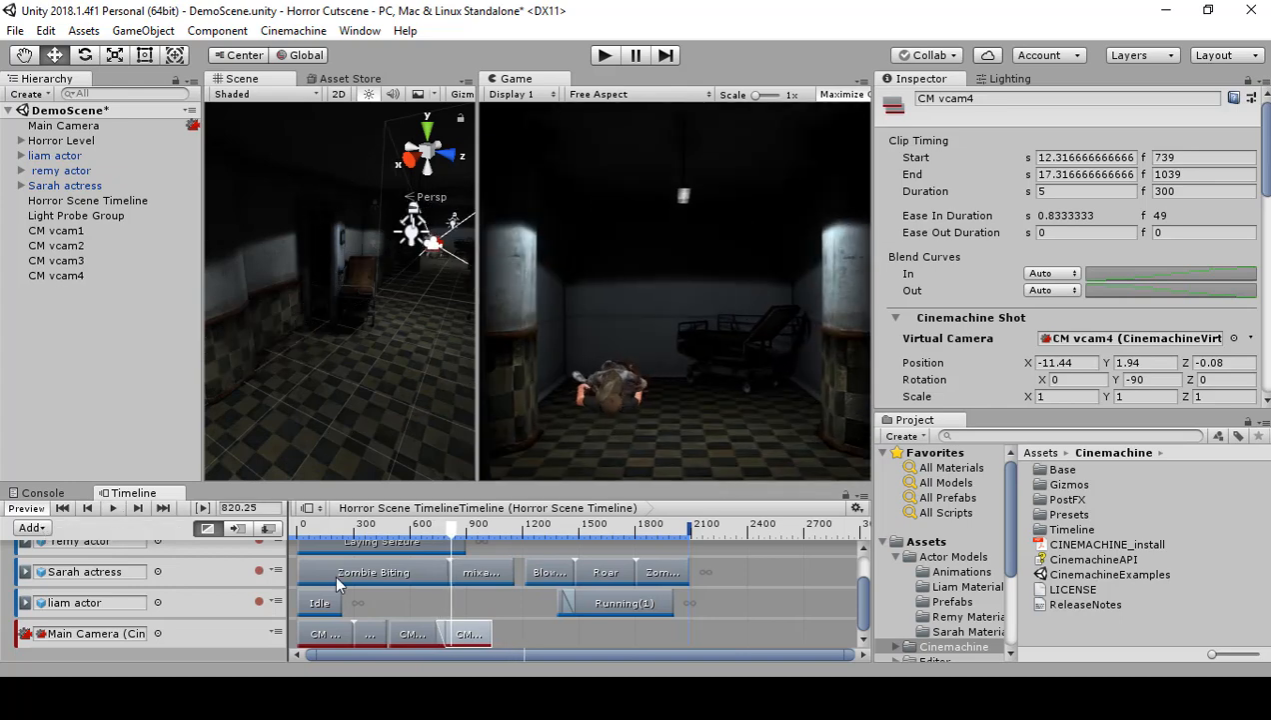
Step: Move CM vcam4's clip to start at frame 659 for a longer blend and play it back from frame 595
drag(485, 633, 470, 632)
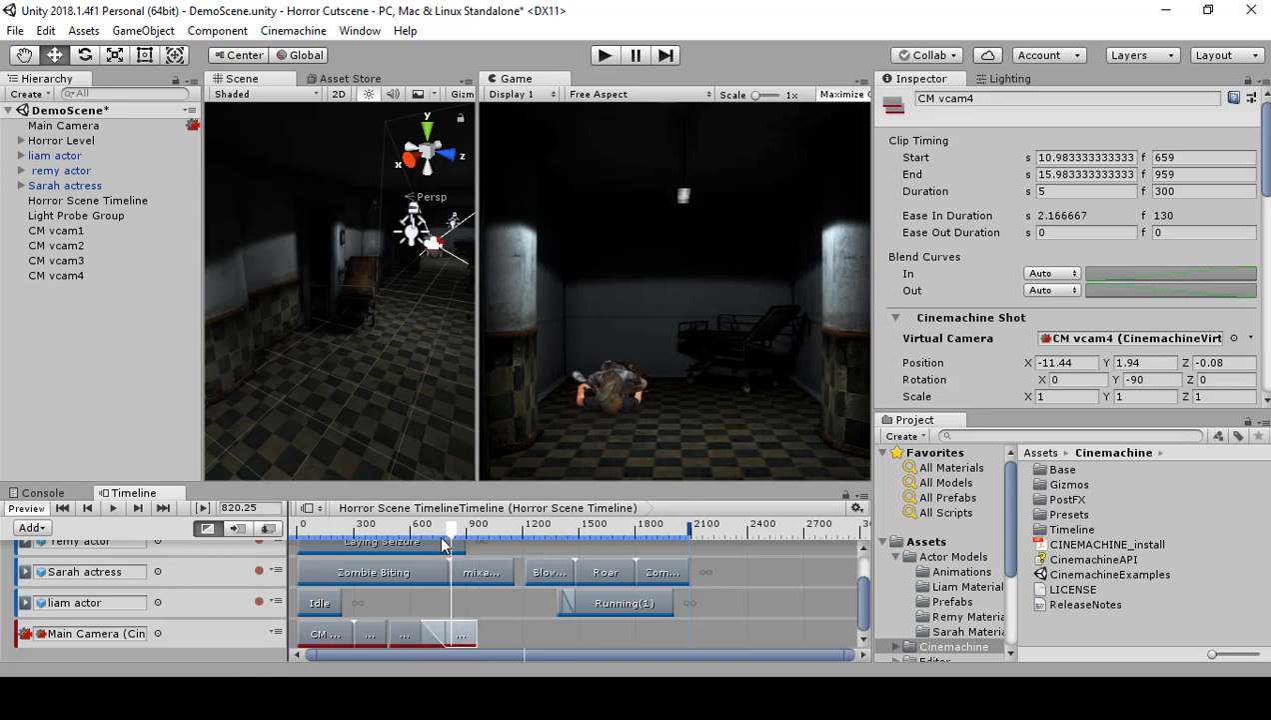
drag(442, 537, 410, 548)
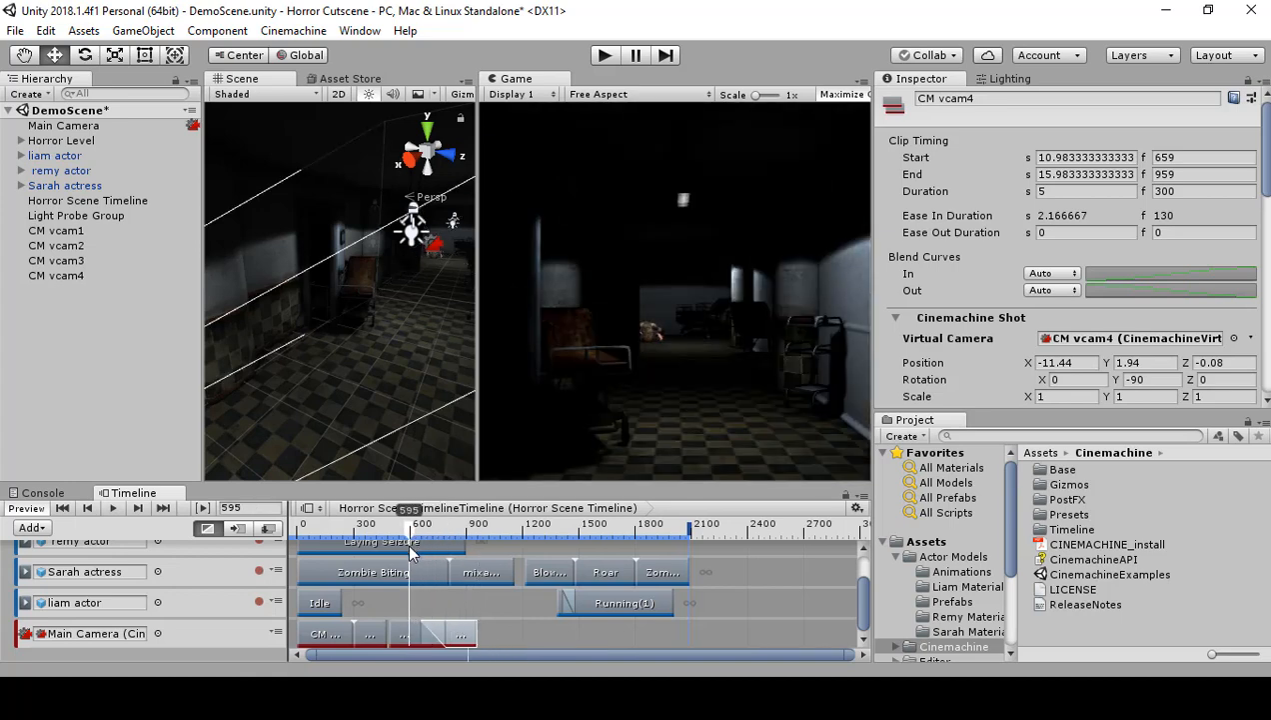
click(110, 510)
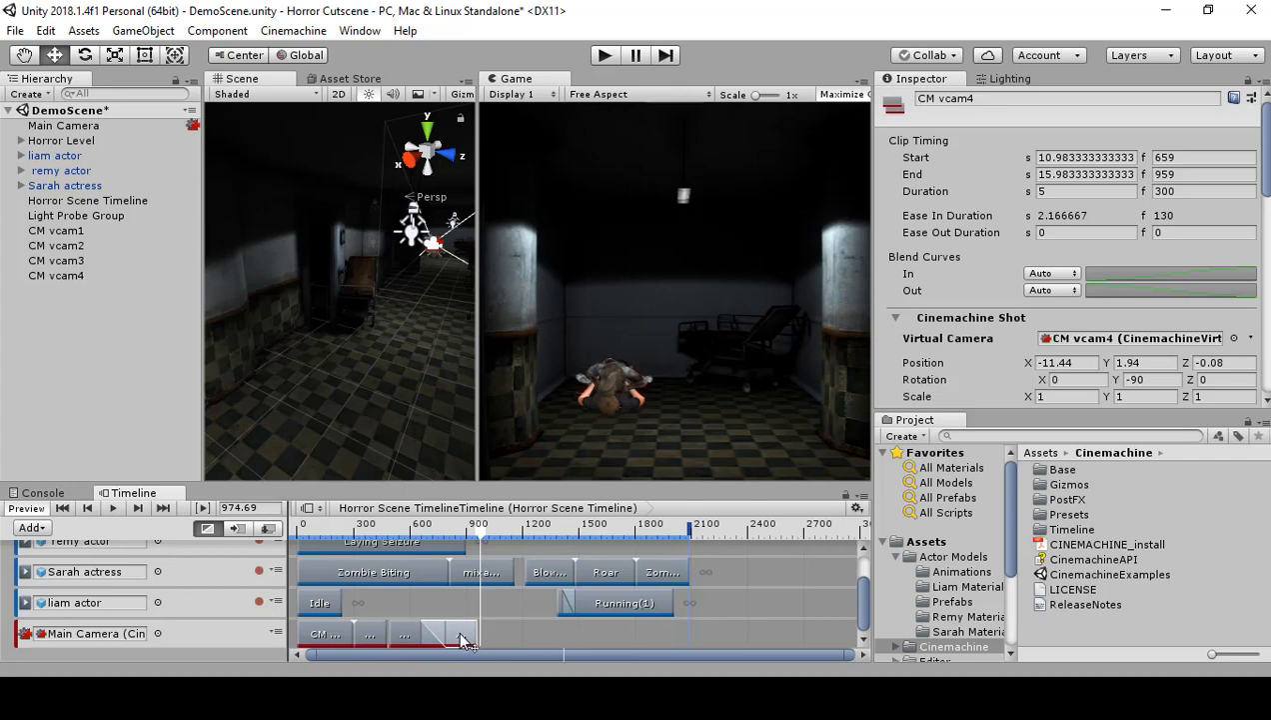
Step: Move CM vcam4's clip to start at frame 734, shortening the blend, and play it back from frame 669
drag(463, 639, 481, 625)
drag(483, 537, 422, 529)
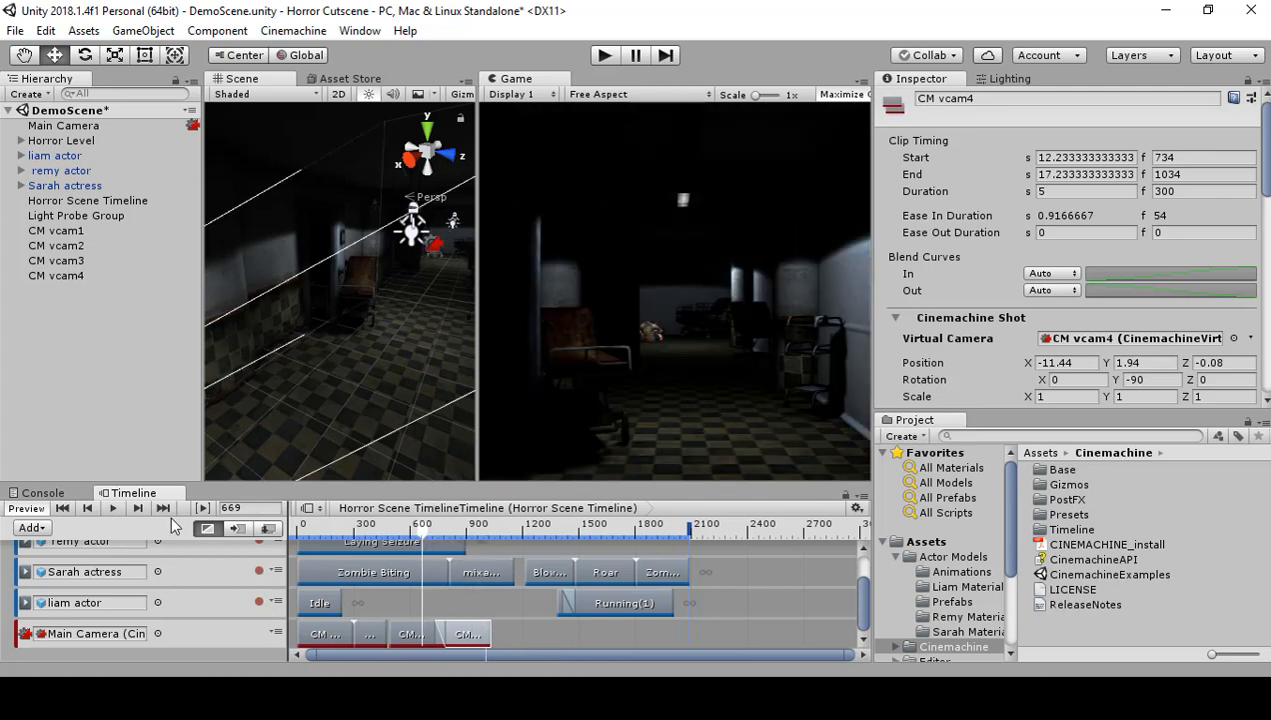
click(112, 508)
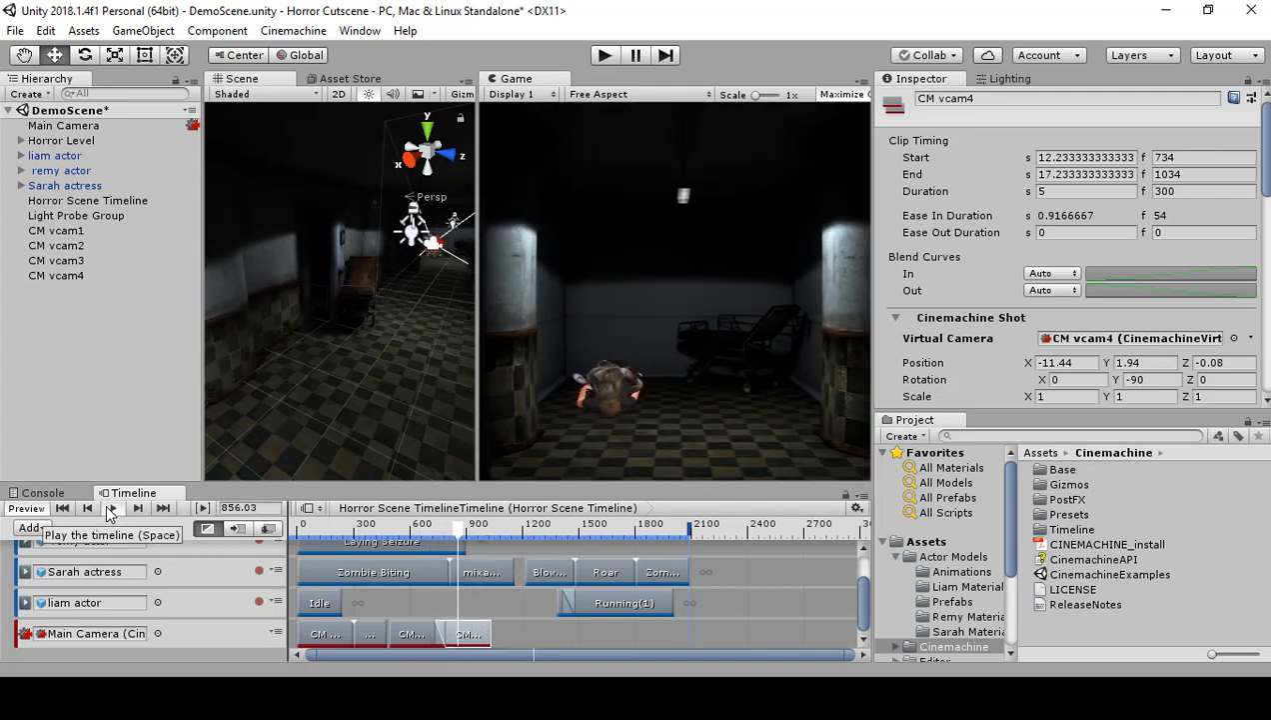
click(110, 508)
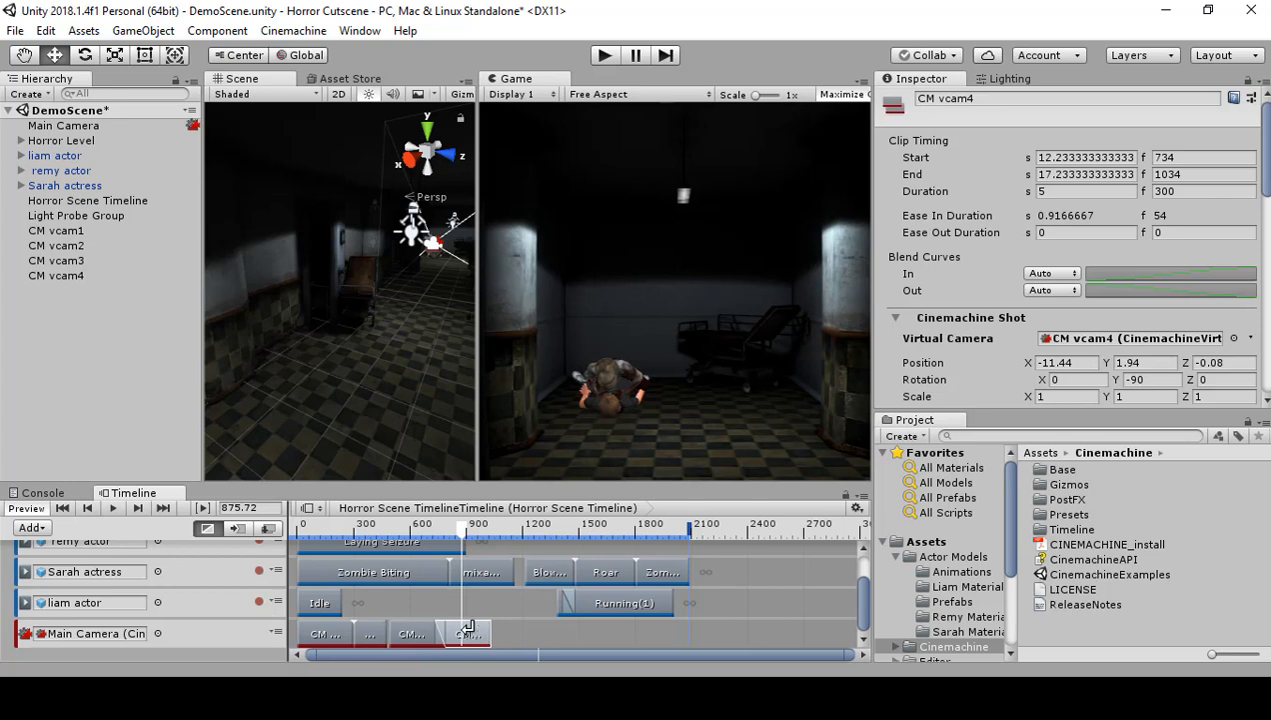
Step: Move CM vcam4's clip to start at frame 669 and play the two-second blend from frame 595
drag(469, 626, 456, 626)
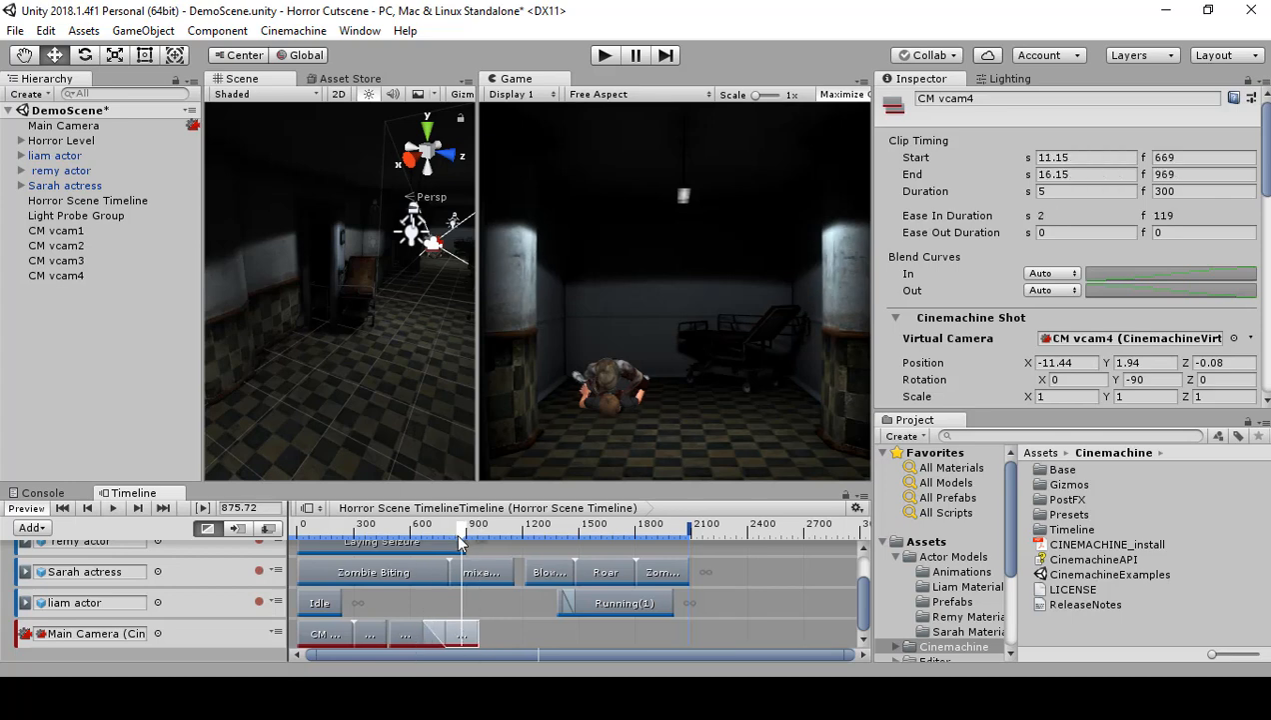
drag(460, 541, 405, 547)
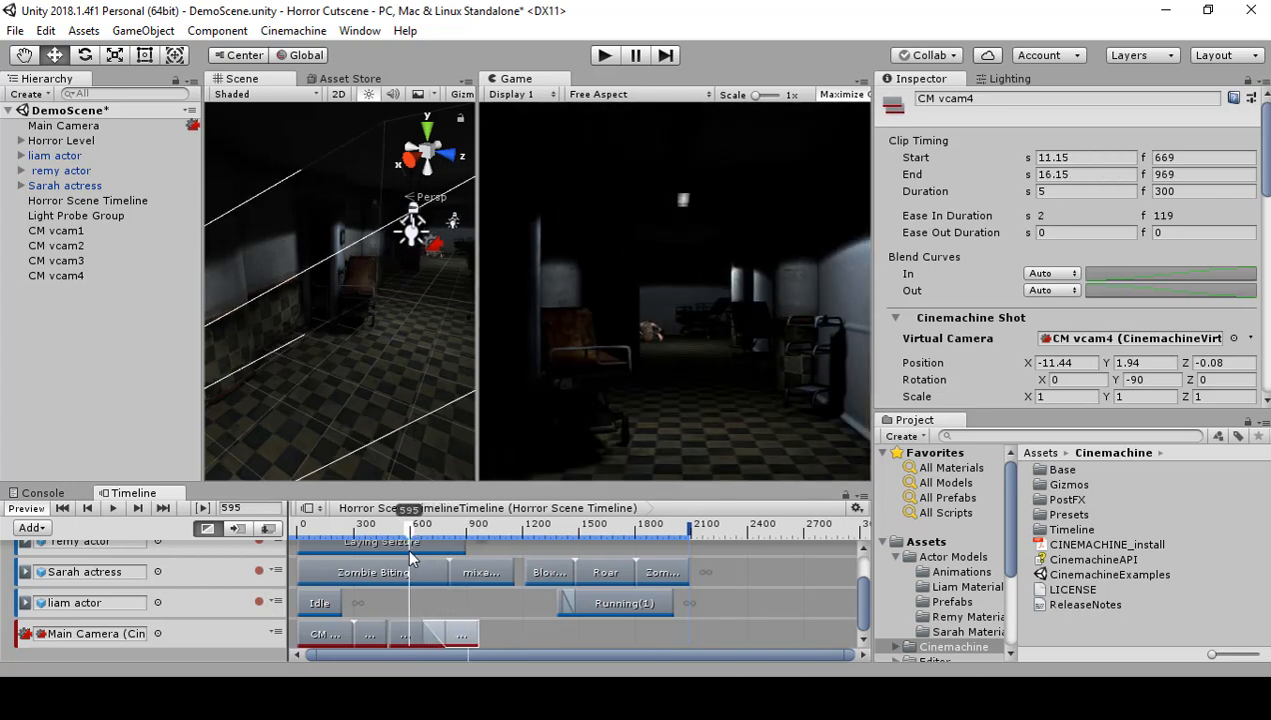
click(110, 508)
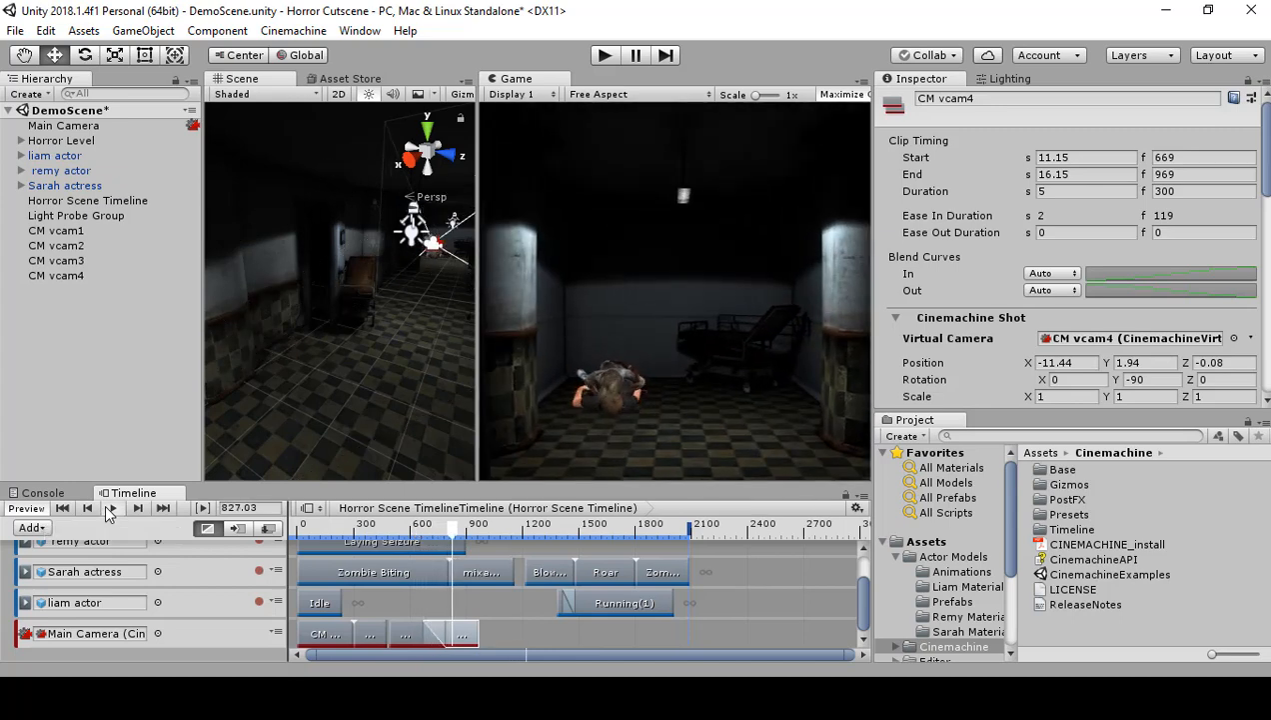
click(109, 507)
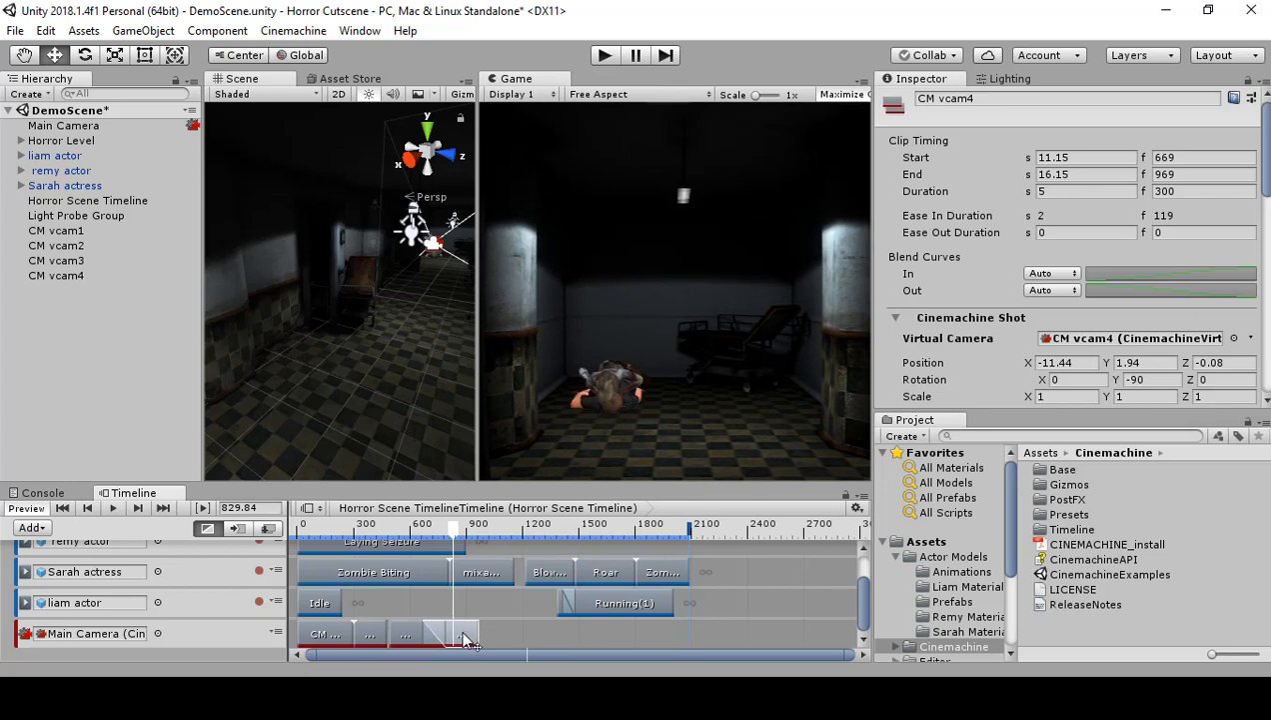
Step: Lengthen CM vcam4's clip to span frames 600 to 1035, overlapping CM vcam3's clip, and play the blend from frame 485
drag(463, 638, 491, 634)
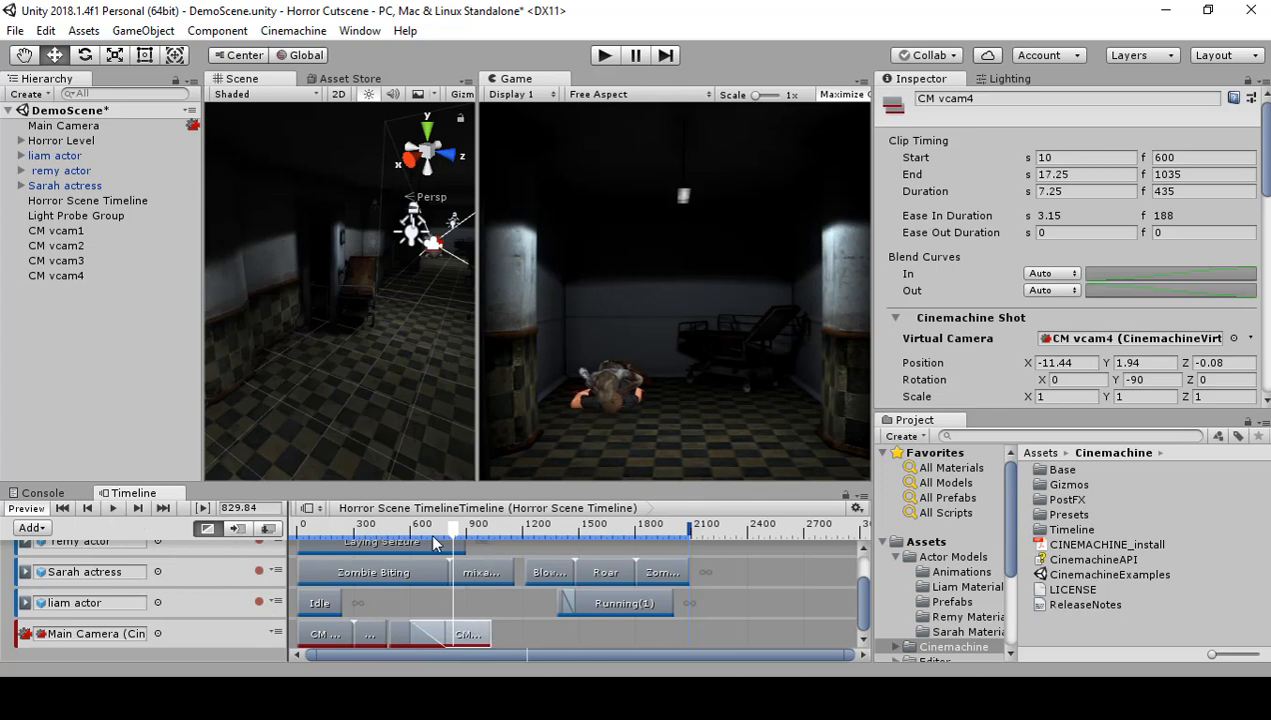
drag(455, 529, 390, 545)
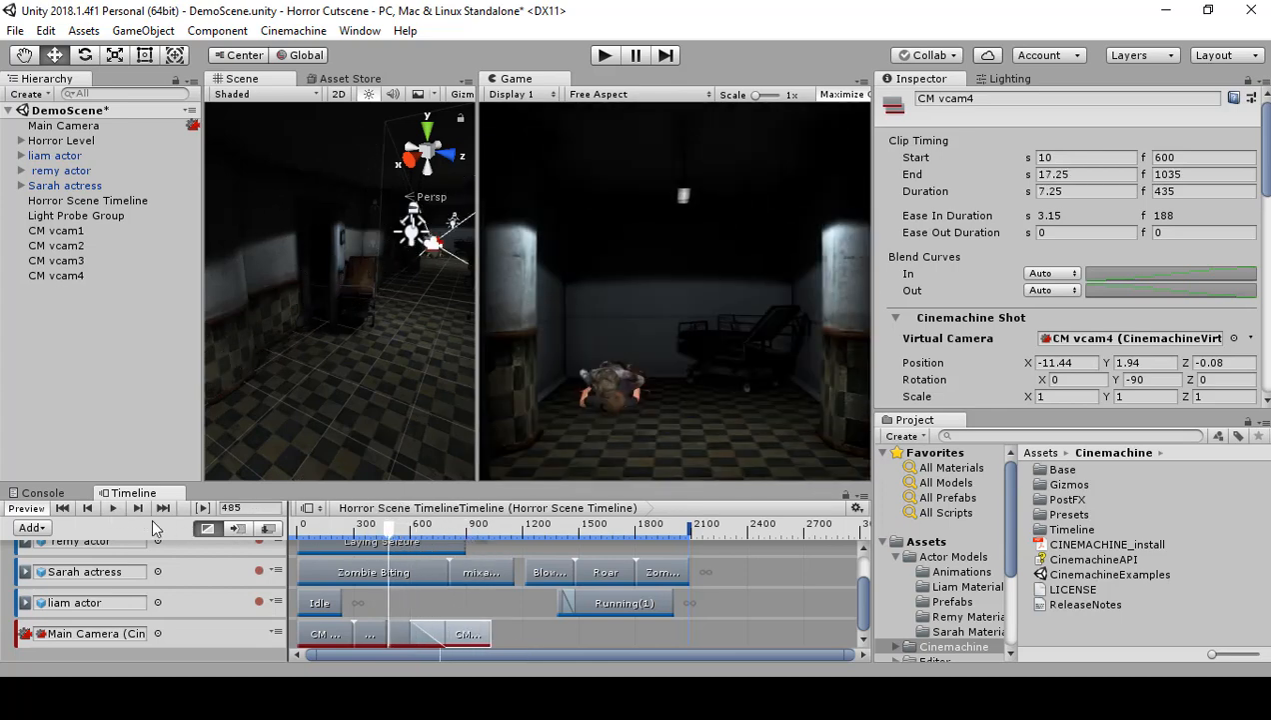
click(112, 507)
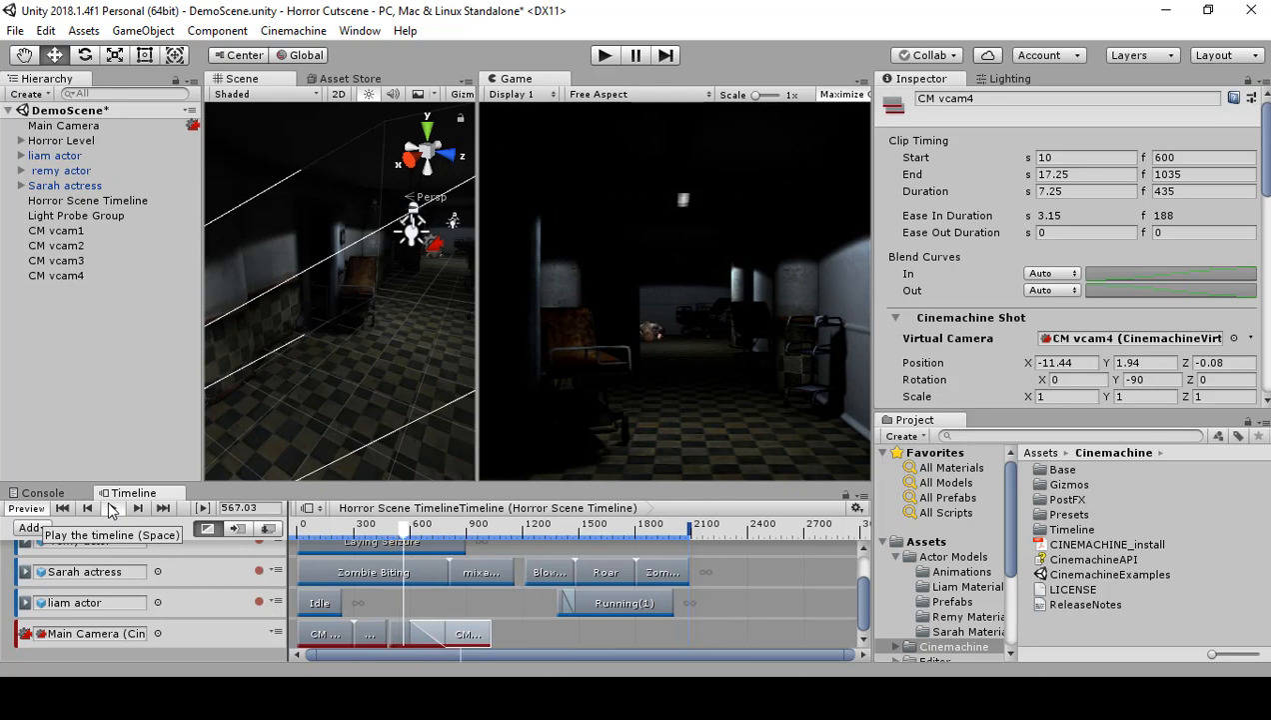
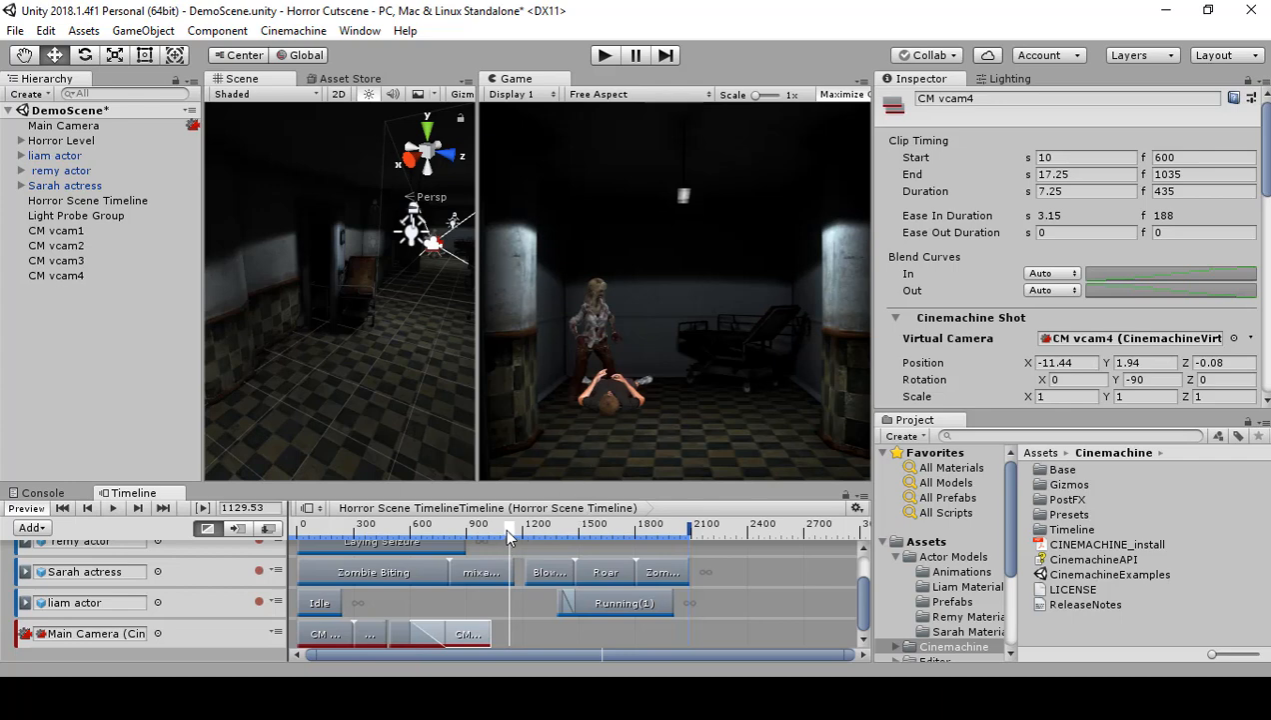
Step: Trim CM vcam4's clip on the Main Camera track to end at frame 960
mouse_move(507, 537)
mouse_down()
mouse_move(457, 535)
mouse_move(501, 531)
mouse_up()
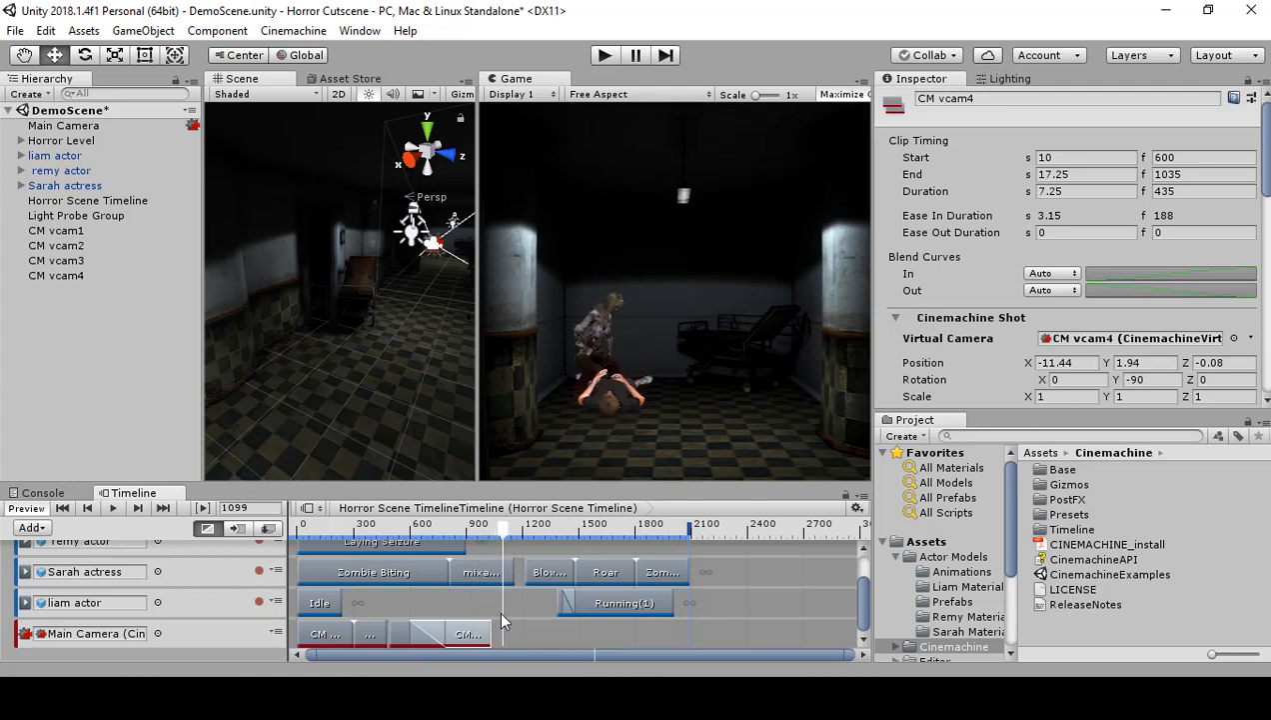
drag(489, 632, 474, 632)
Step: Add a Cinemachine shot clip starting at frame 960, directly after CM vcam4's clip, and create a new virtual camera for it
right_click(494, 631)
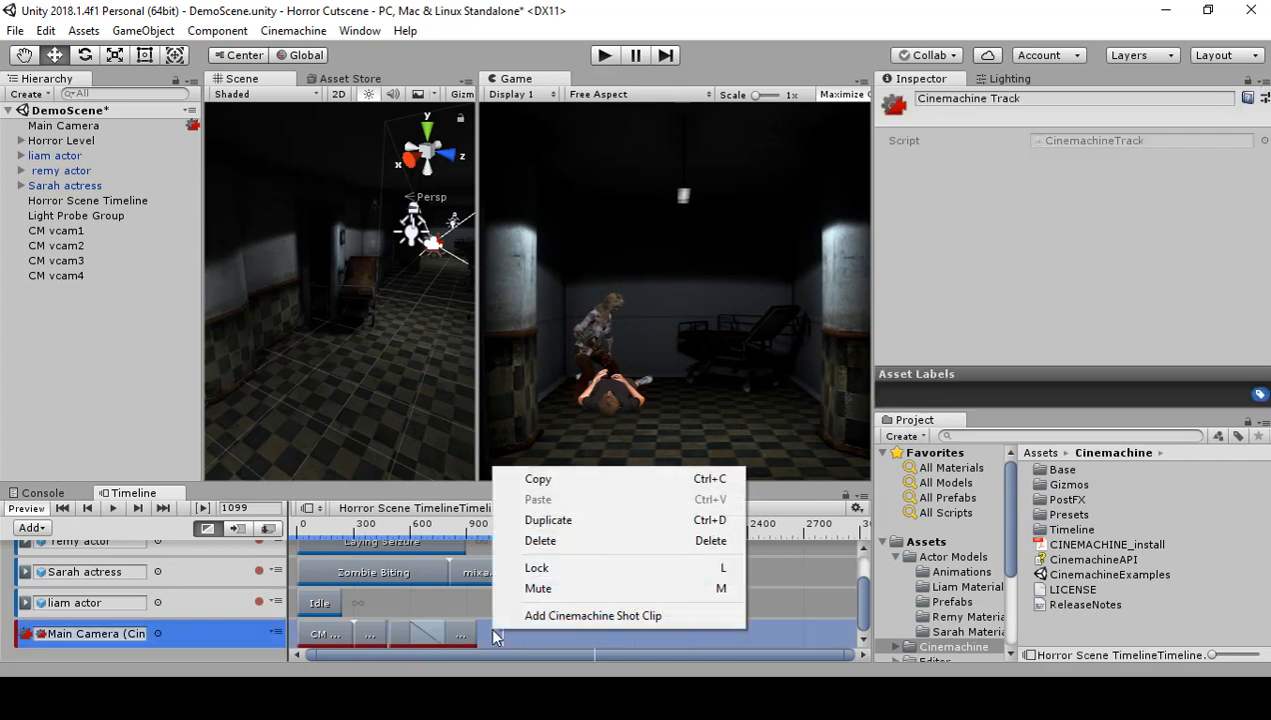
click(507, 615)
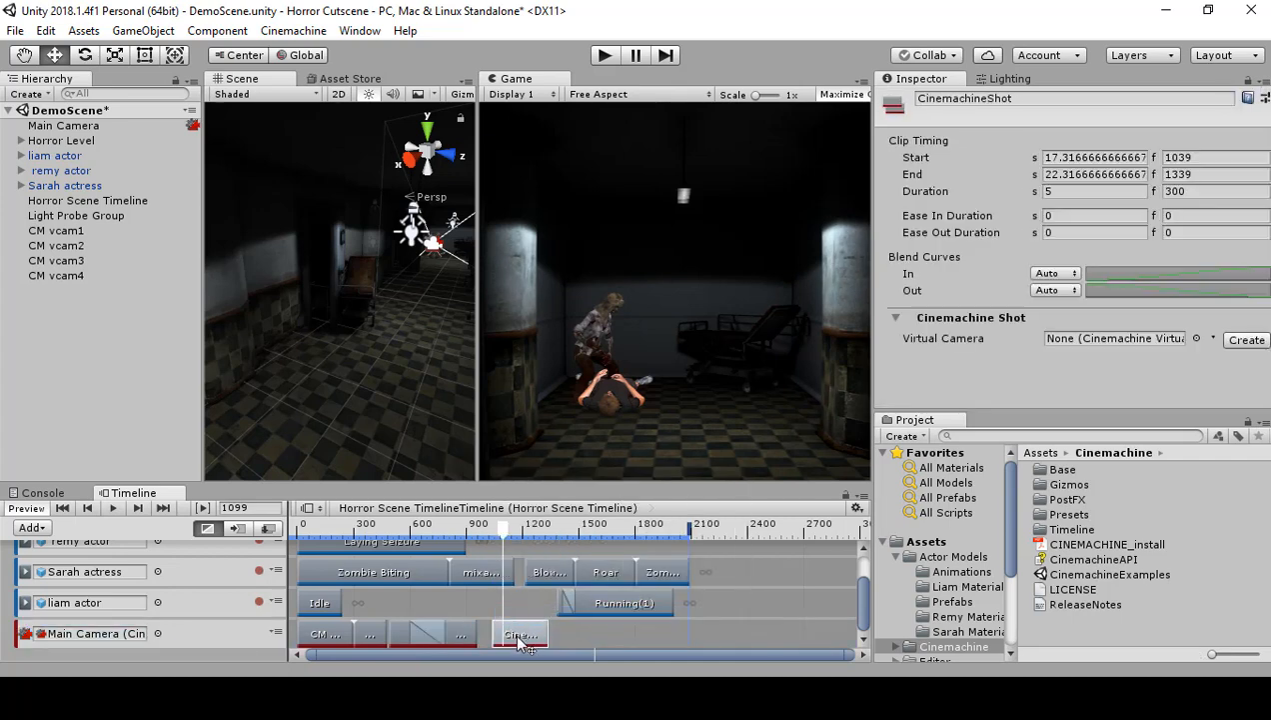
drag(520, 636, 519, 633)
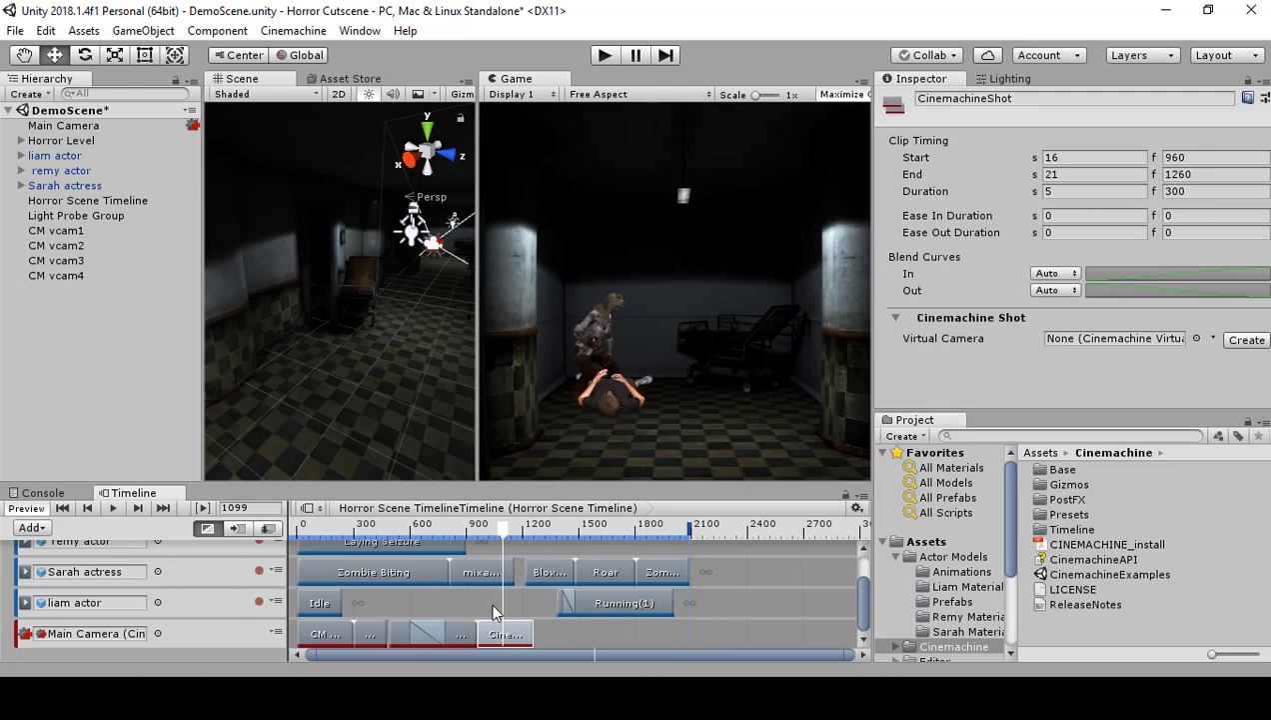
drag(503, 534, 503, 526)
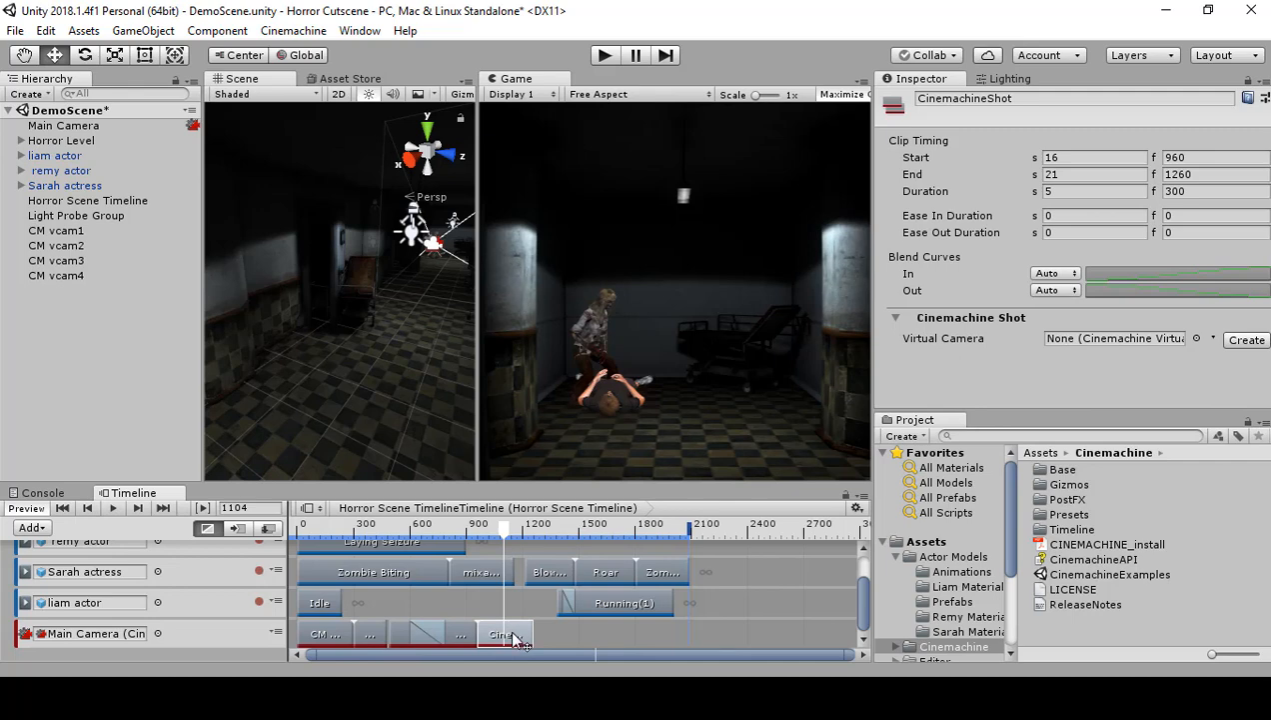
click(1245, 339)
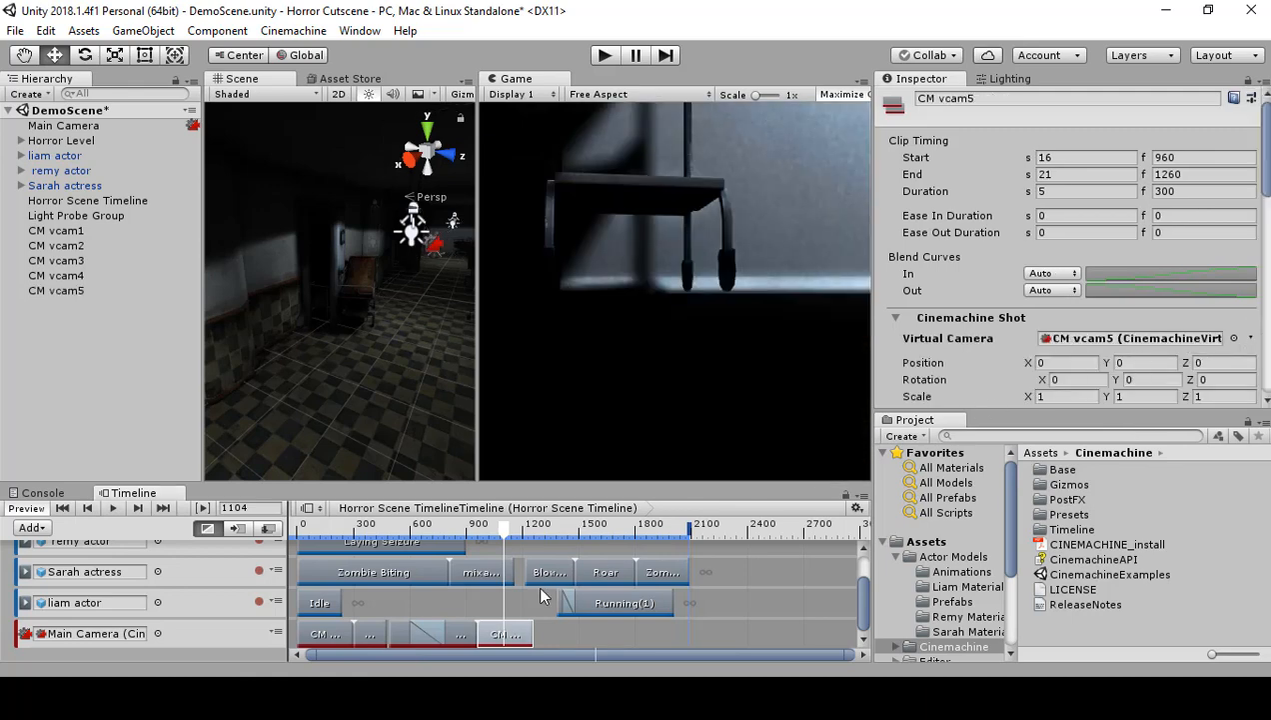
Step: Copy CM vcam4's X and Y position to CM vcam5, setting X to -11.44 and Y to 1.94
click(468, 634)
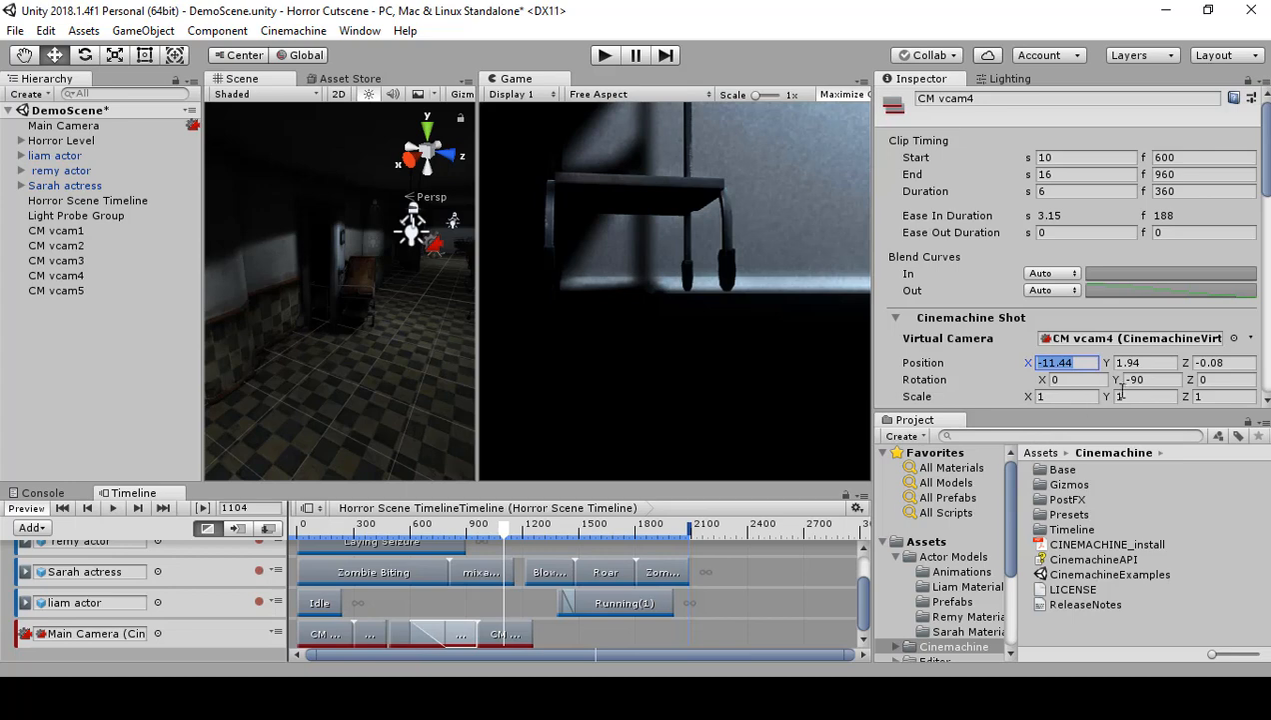
click(520, 638)
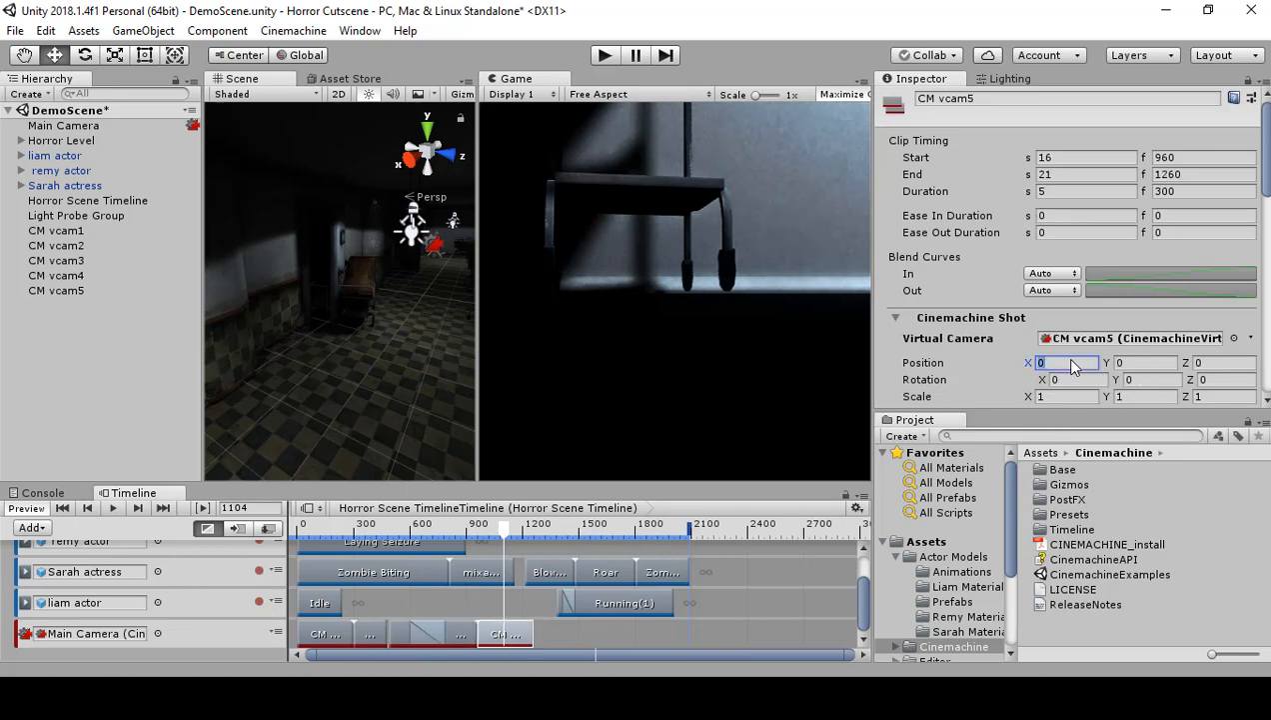
text(-11.44)
click(468, 625)
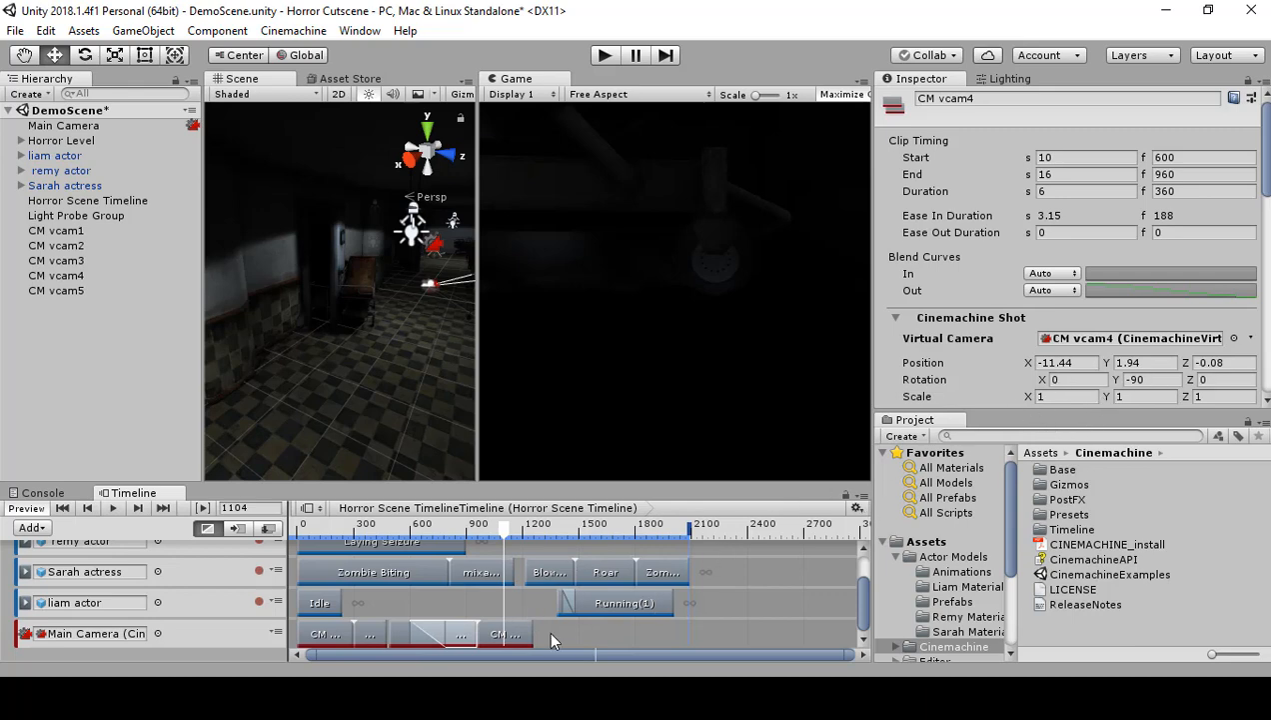
click(514, 634)
click(460, 634)
click(515, 632)
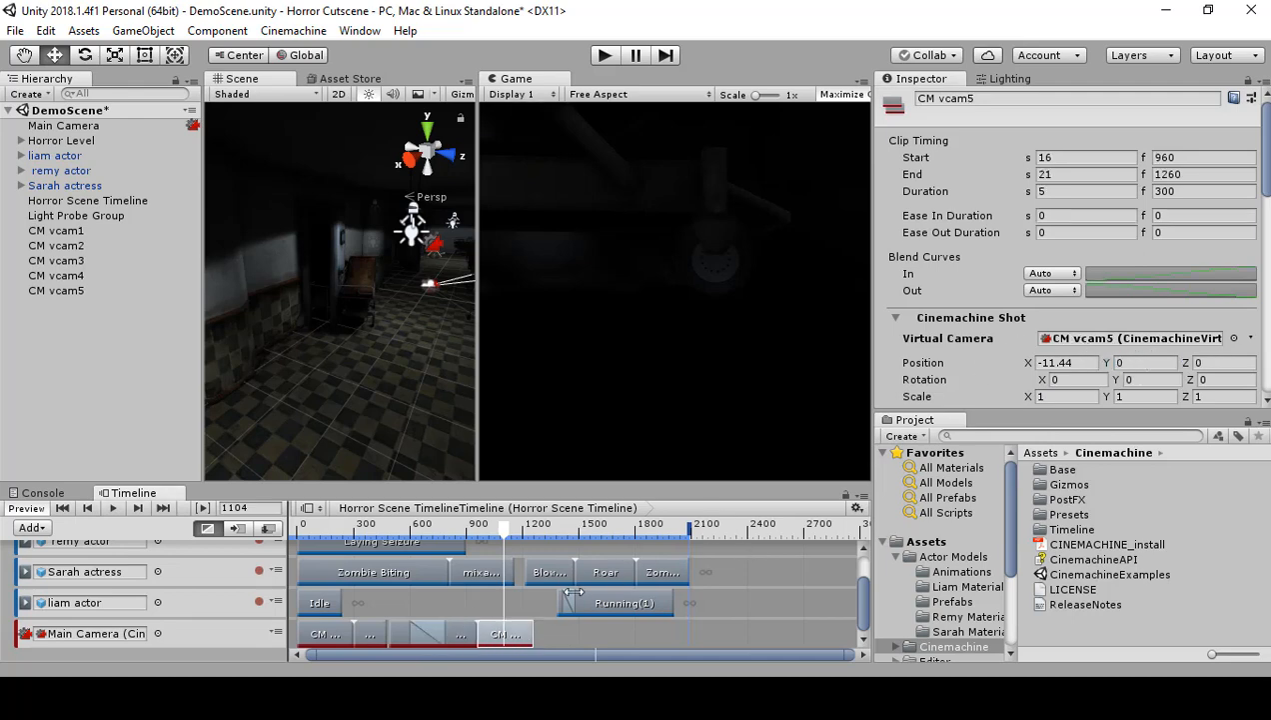
click(1149, 363)
text(1.94)
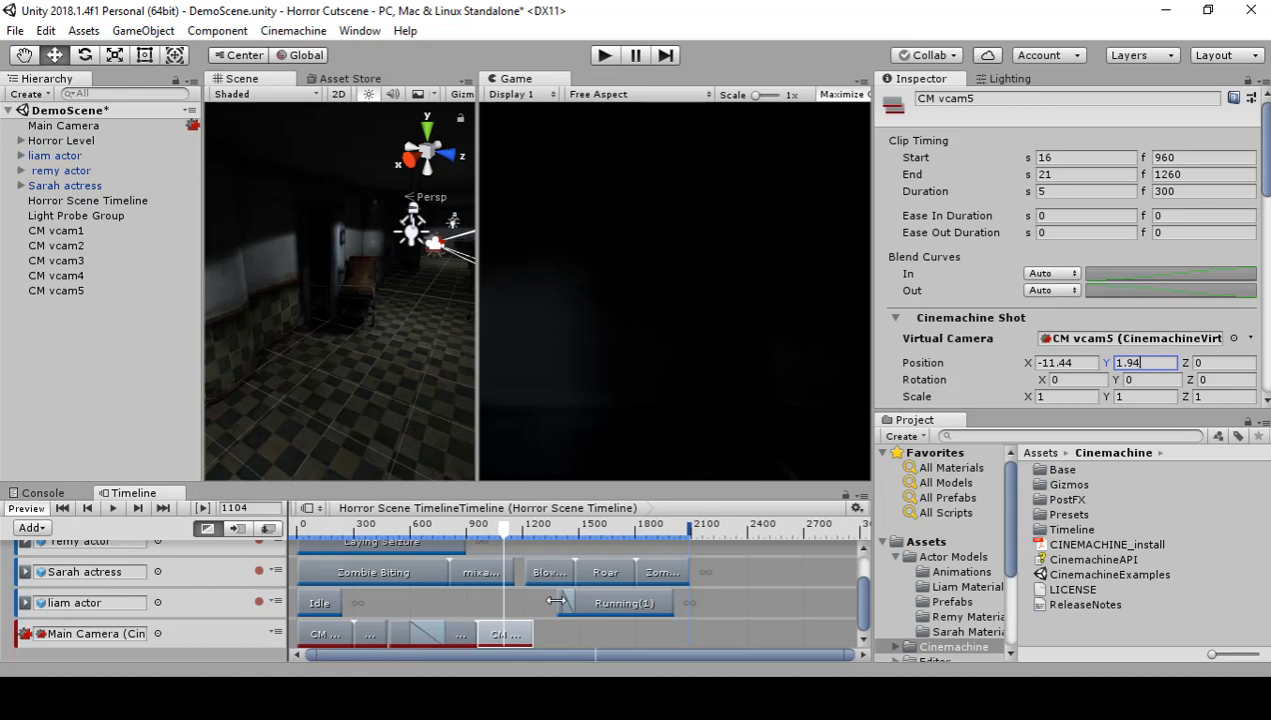
Step: Match CM vcam5 to CM vcam4 by setting its Z position to -0.08 and its Y rotation to -90
click(458, 633)
click(1227, 363)
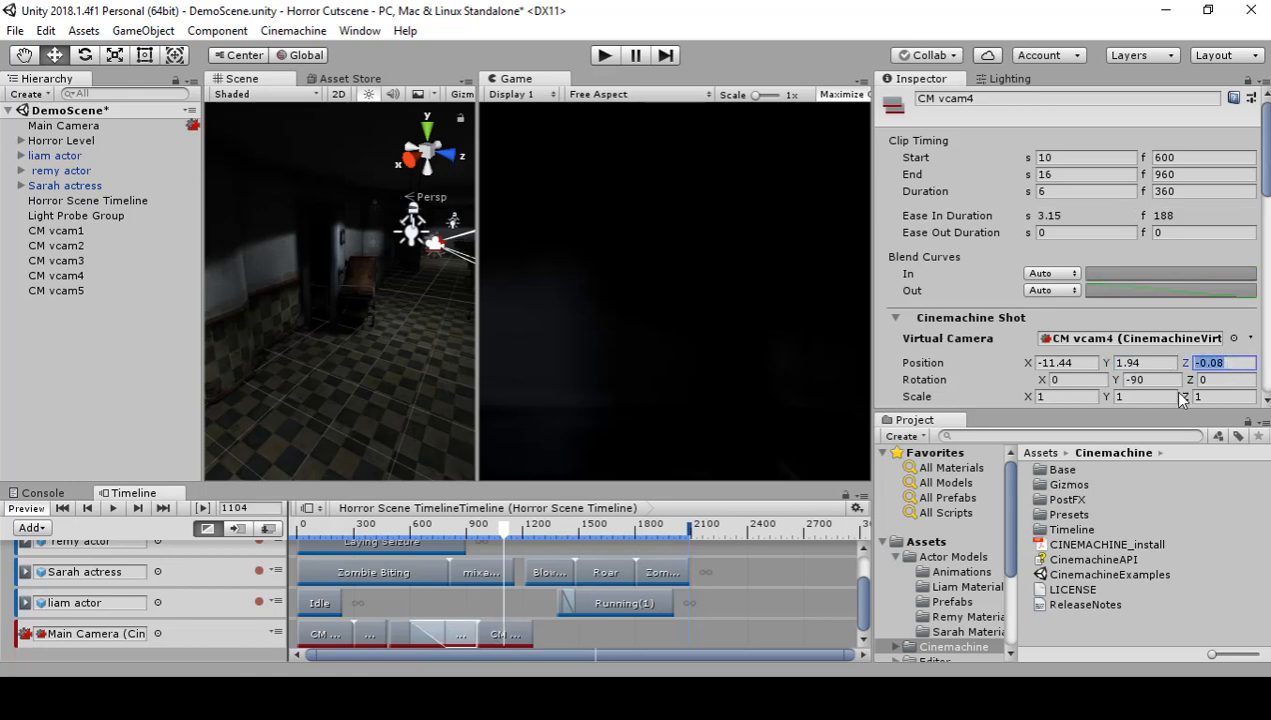
click(509, 638)
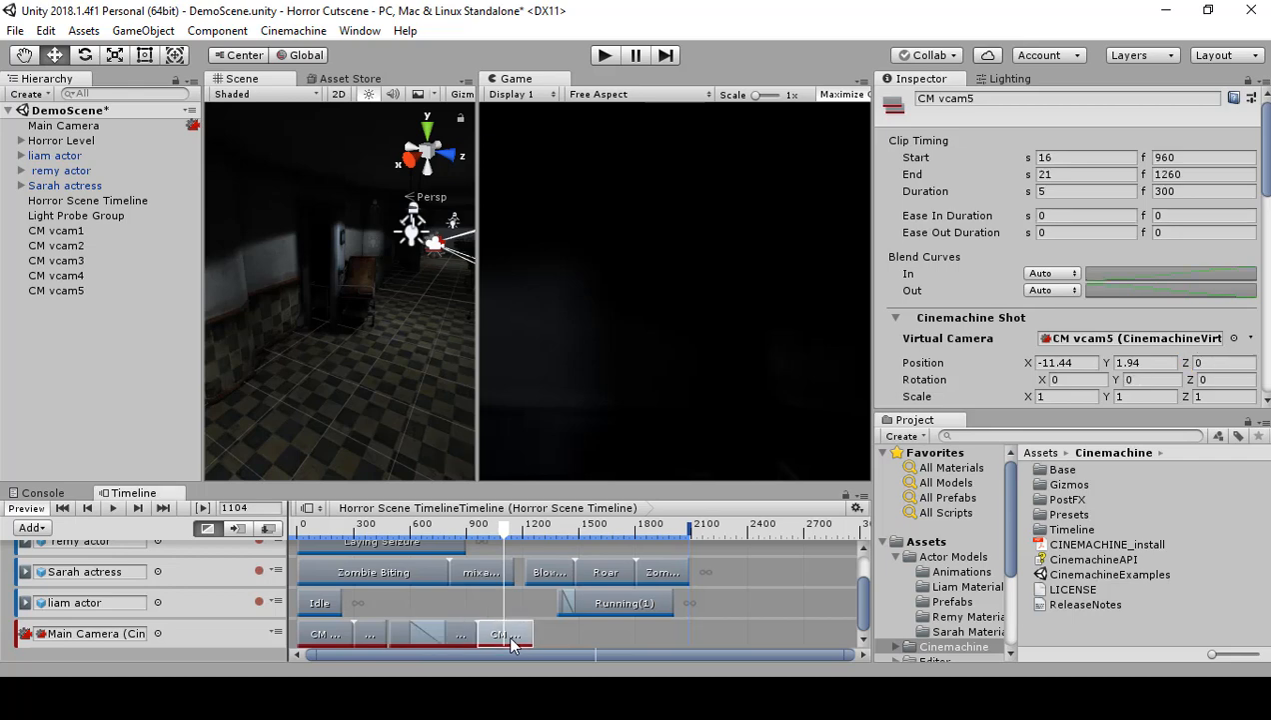
text(-0.08)
click(465, 636)
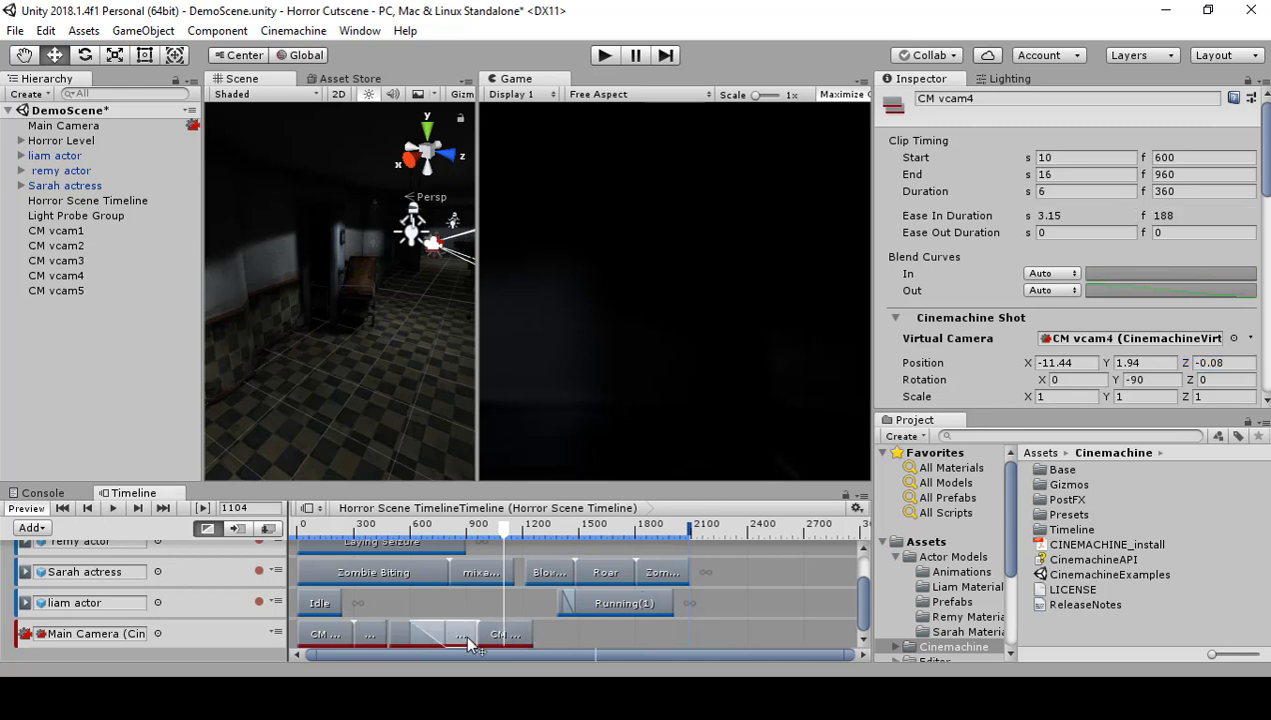
click(1146, 380)
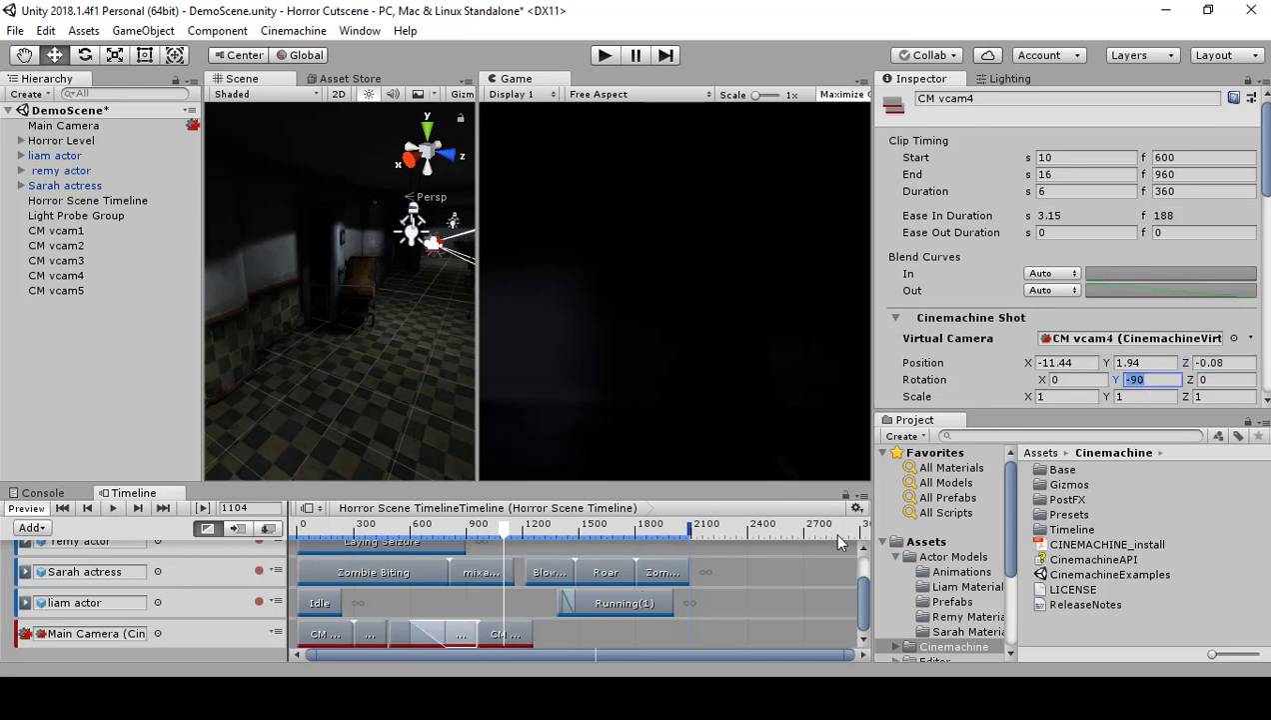
click(524, 631)
text(-90)
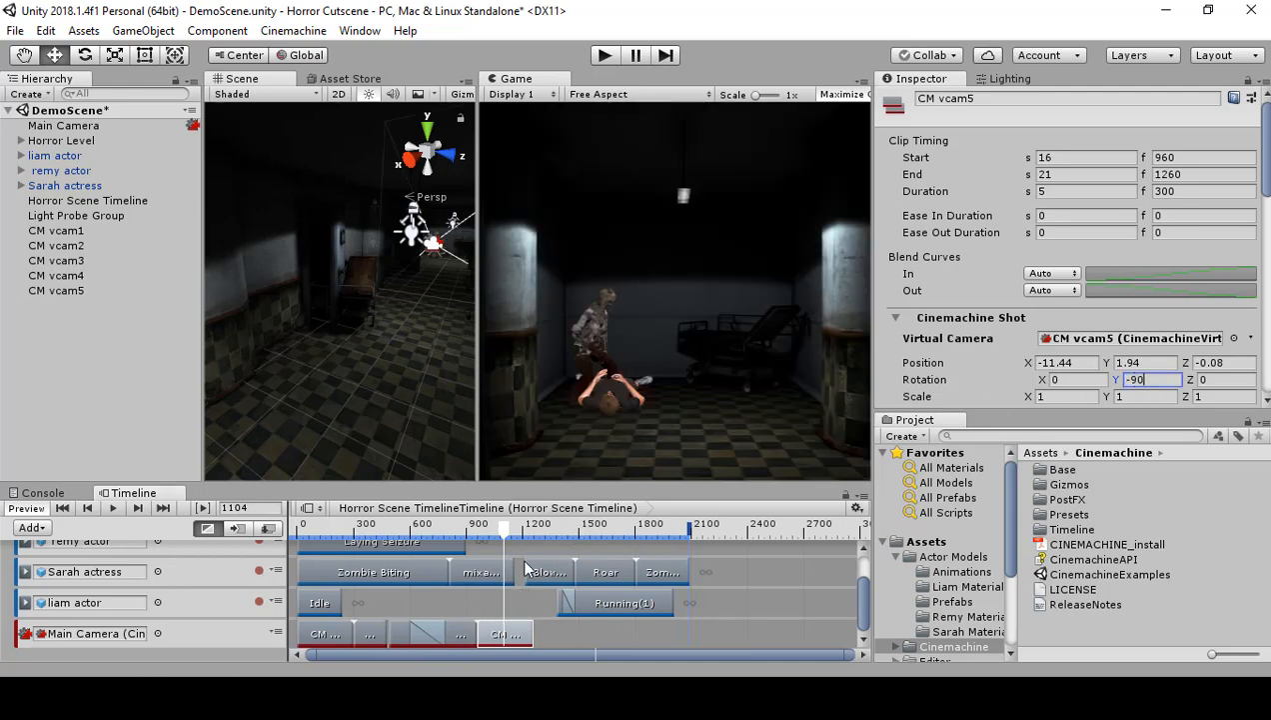
Step: Move CM vcam5 closer to the actors at frame 979 by setting its X position to -15 and Y to 1.4
drag(504, 530, 482, 542)
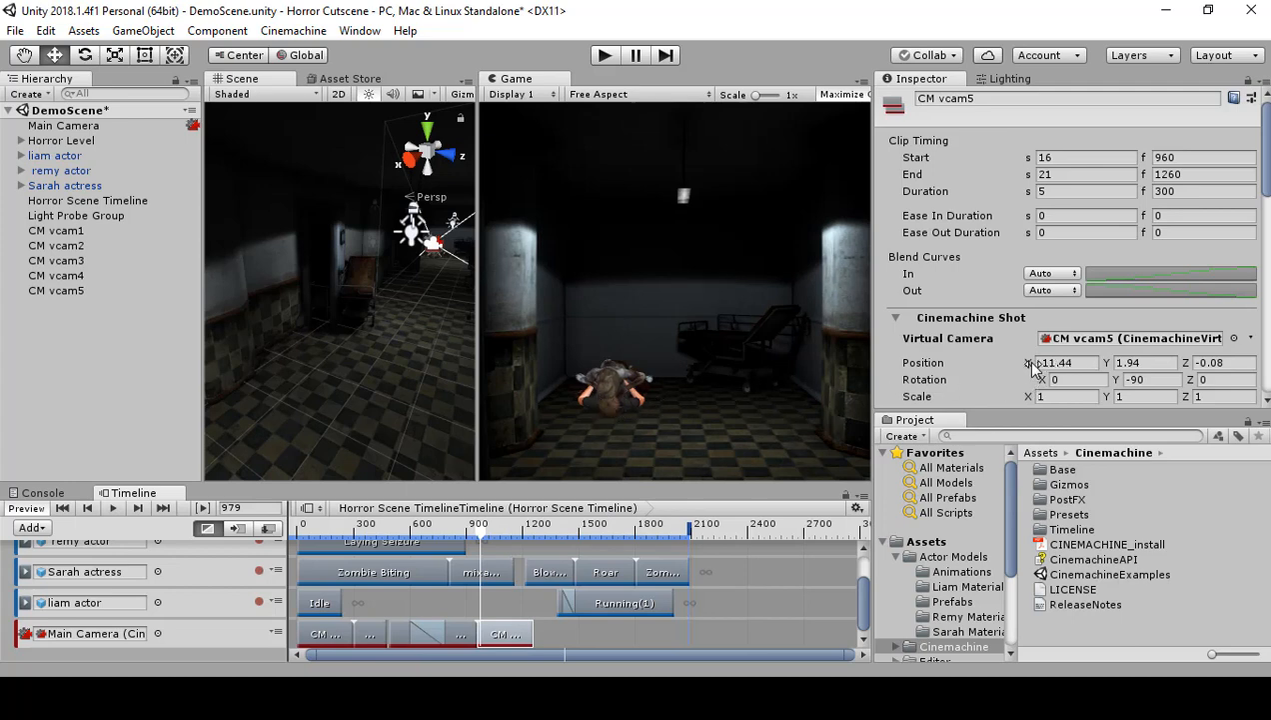
drag(1033, 366, 913, 396)
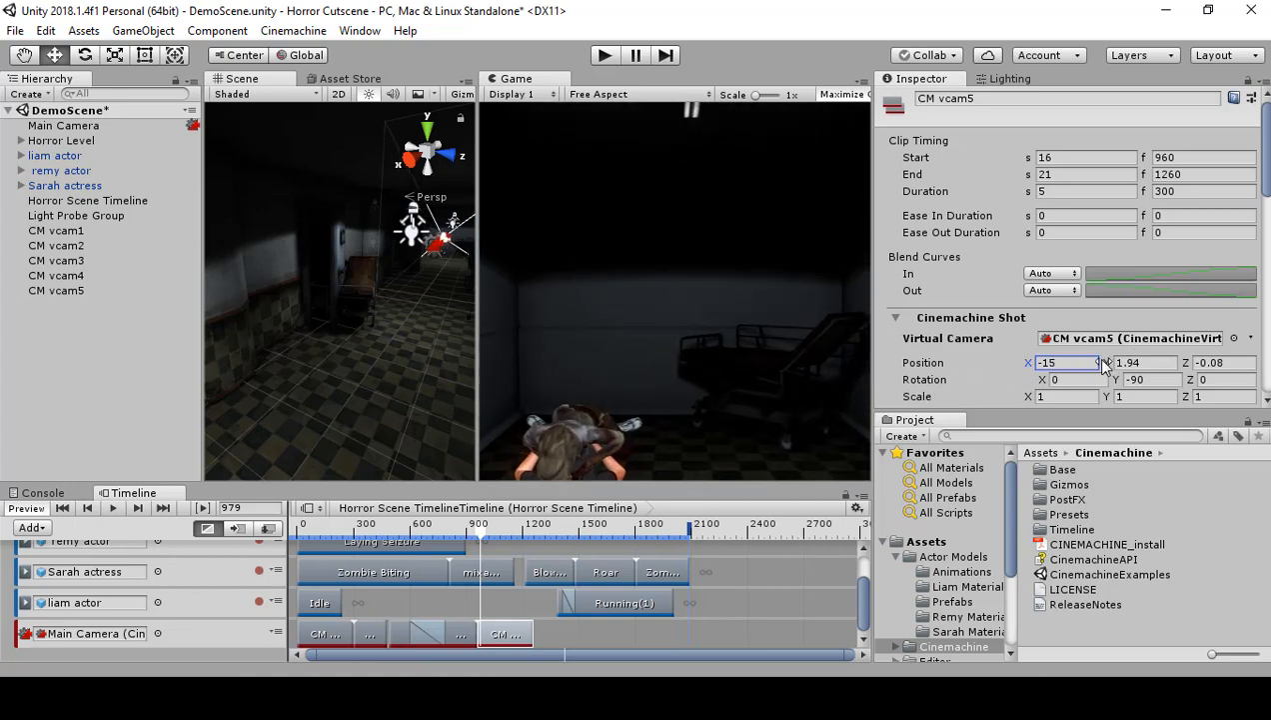
key(Tab)
text(1.2)
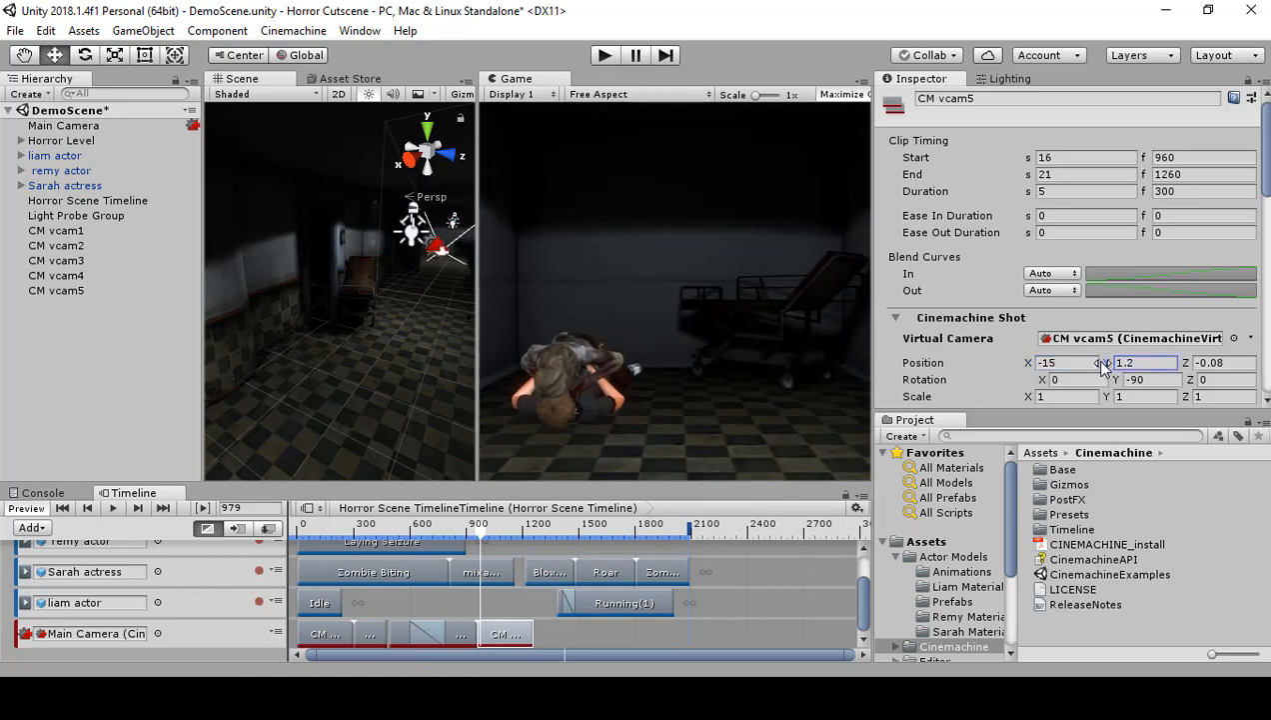
key(BackSpace)
text(5)
key(BackSpace)
text(4)
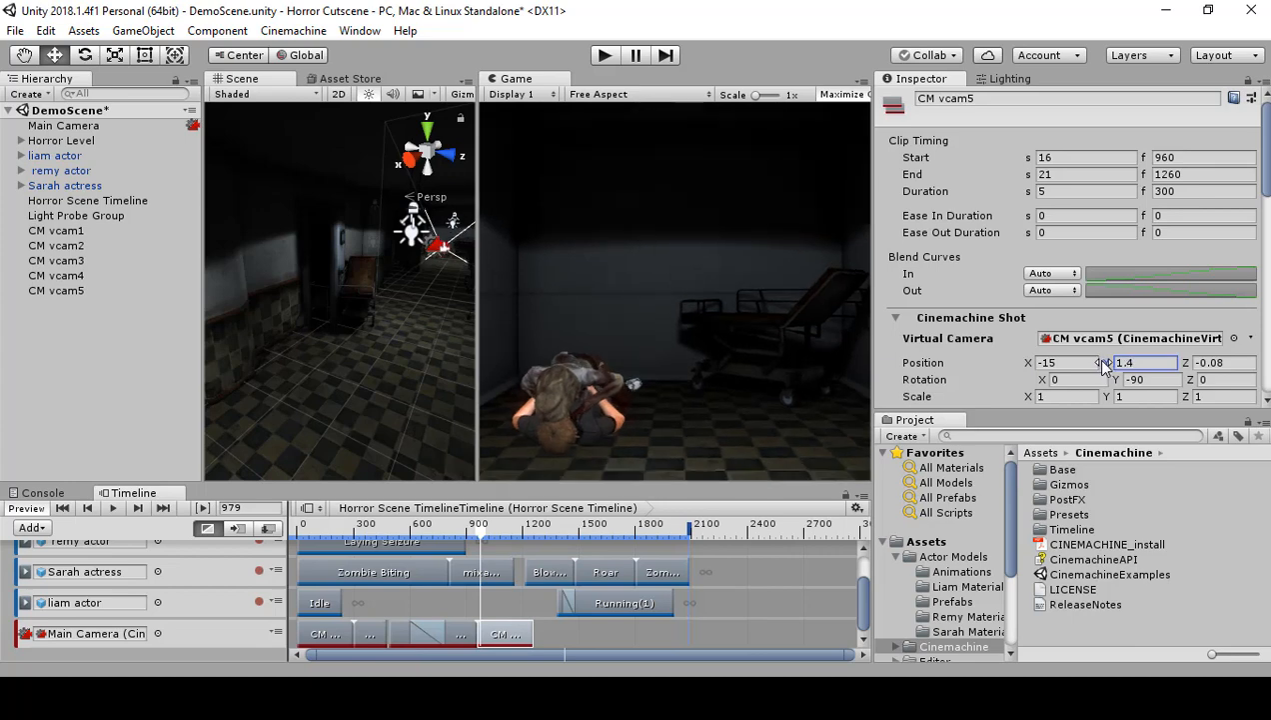
Step: Refine CM vcam5's position to X -15.16 and Z -1, and scrub the timeline to frame 1139 to check the framing
drag(1019, 366, 1018, 366)
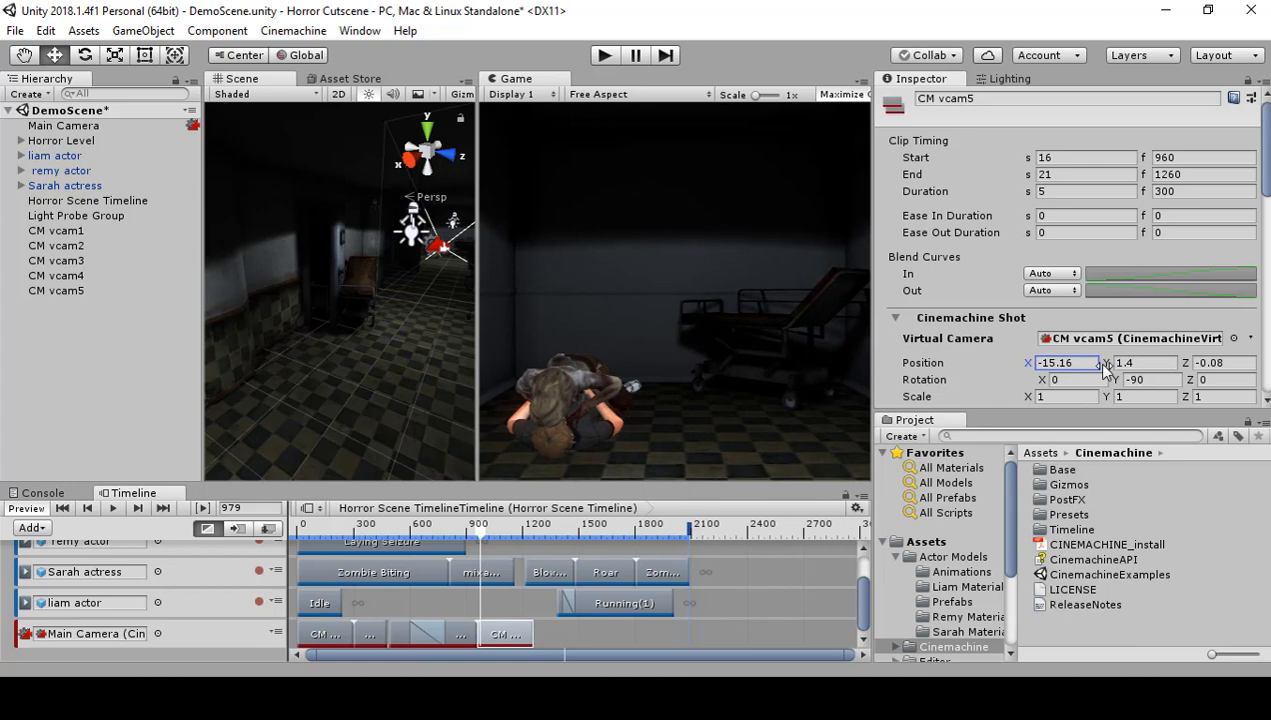
drag(1188, 362, 1177, 372)
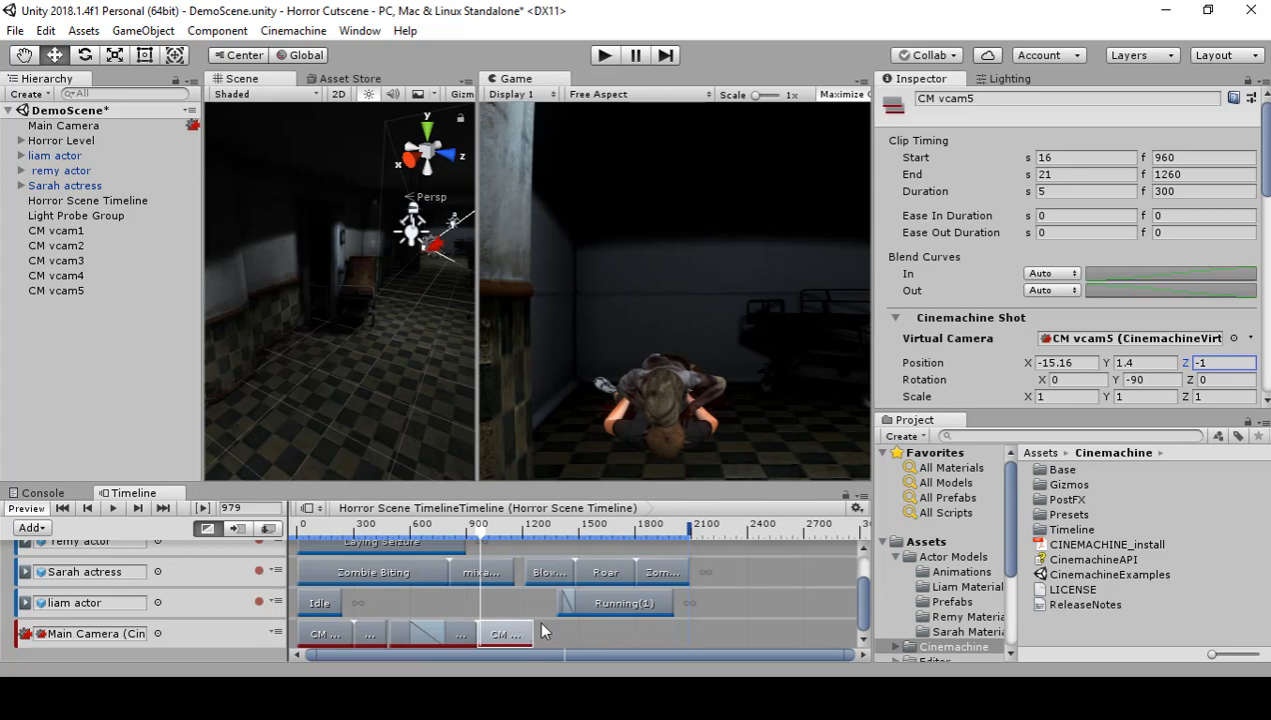
mouse_move(486, 540)
mouse_down()
mouse_move(422, 540)
mouse_move(537, 551)
mouse_move(513, 551)
mouse_move(529, 535)
mouse_move(511, 540)
mouse_up()
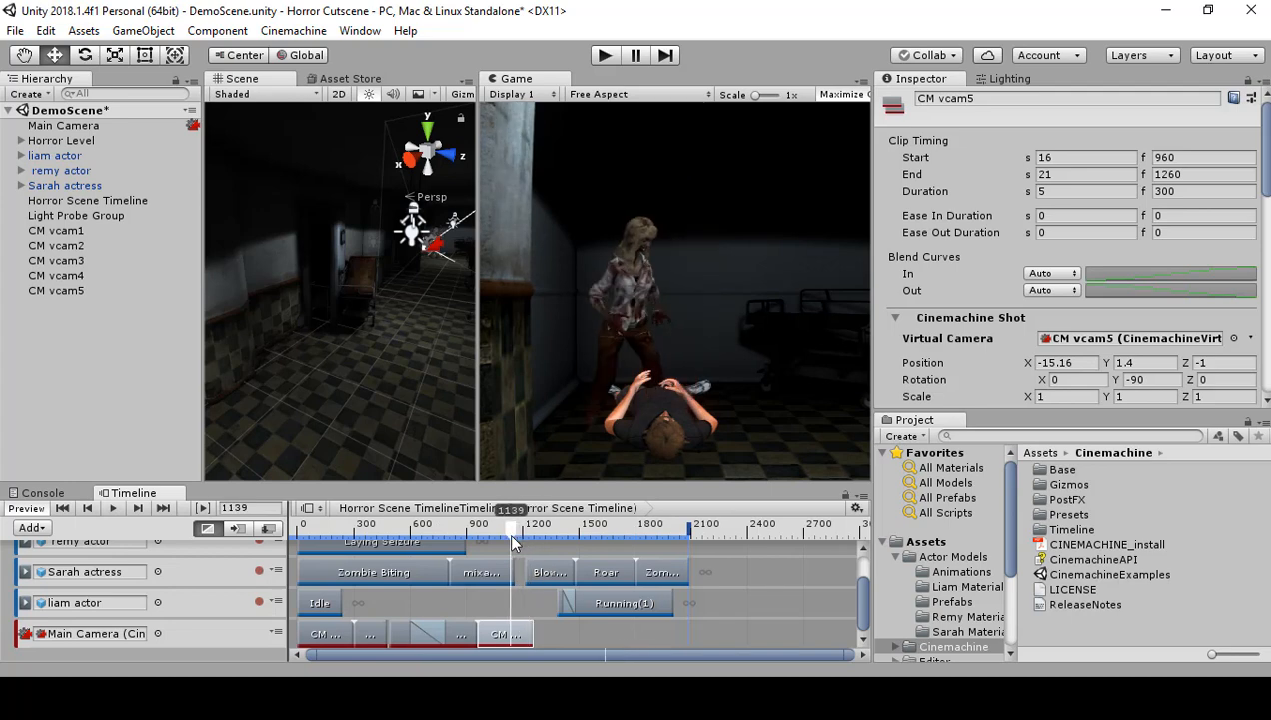
Step: Add a Cinemachine shot clip starting at frame 1260, right after CM vcam5's clip, and create a virtual camera for it
right_click(551, 636)
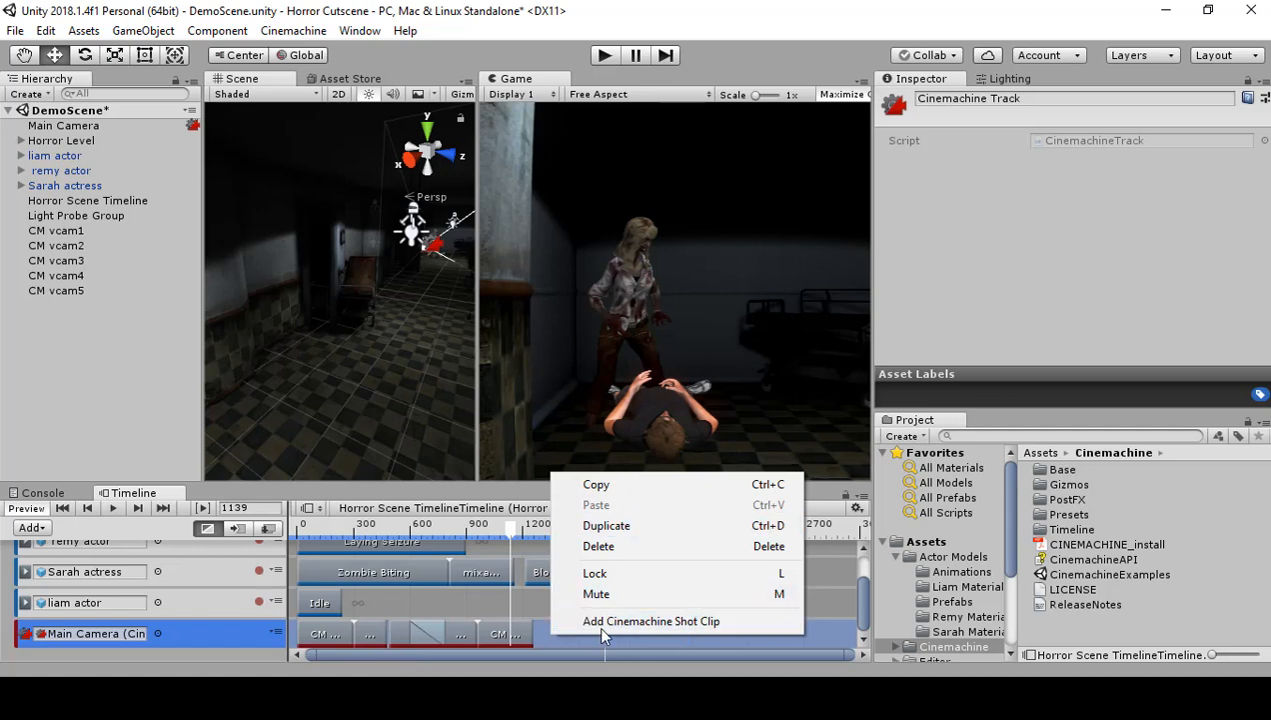
click(603, 621)
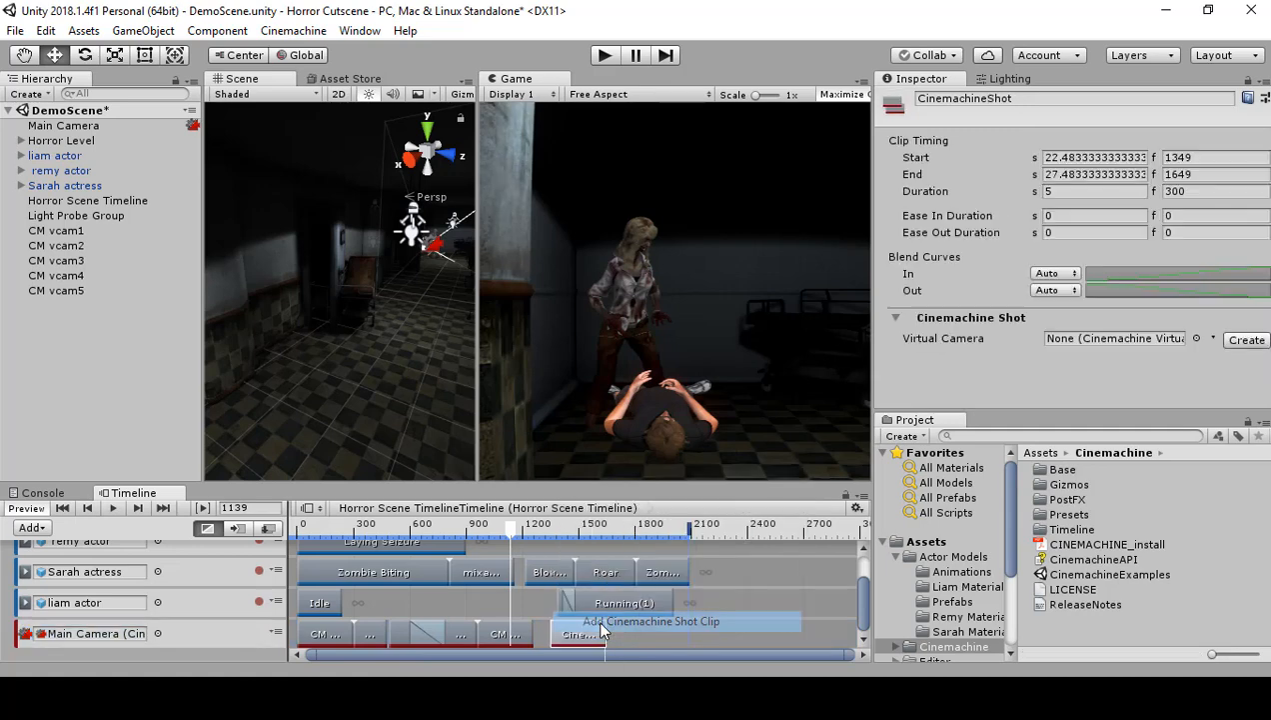
drag(578, 641, 560, 641)
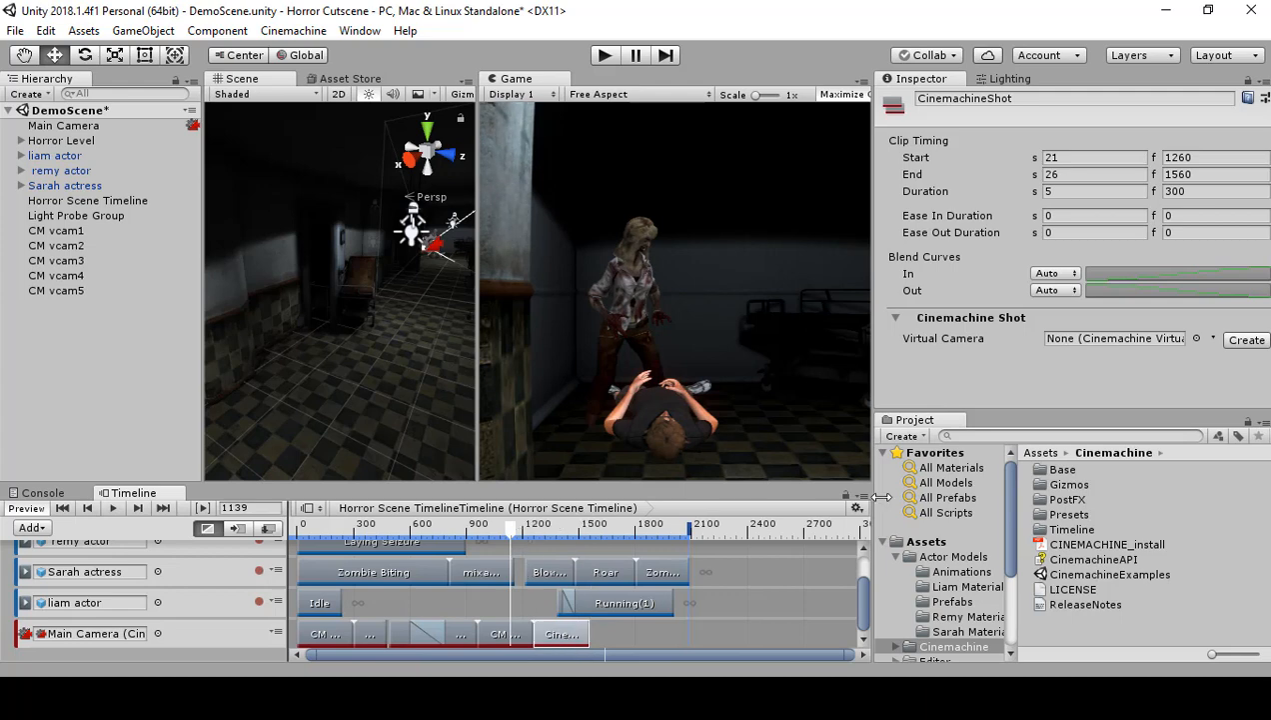
click(1245, 340)
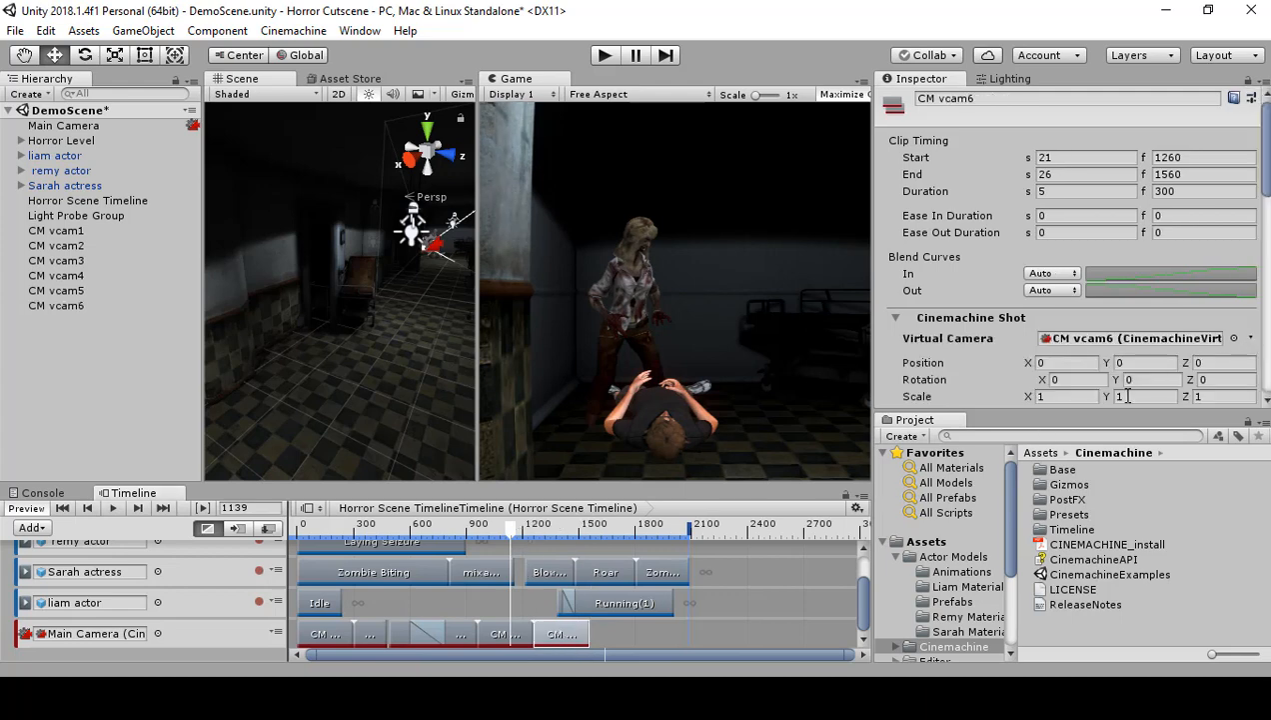
Step: Copy CM vcam5's X and Y position to CM vcam6, setting X to -15.16 and Y to 1.4
click(505, 633)
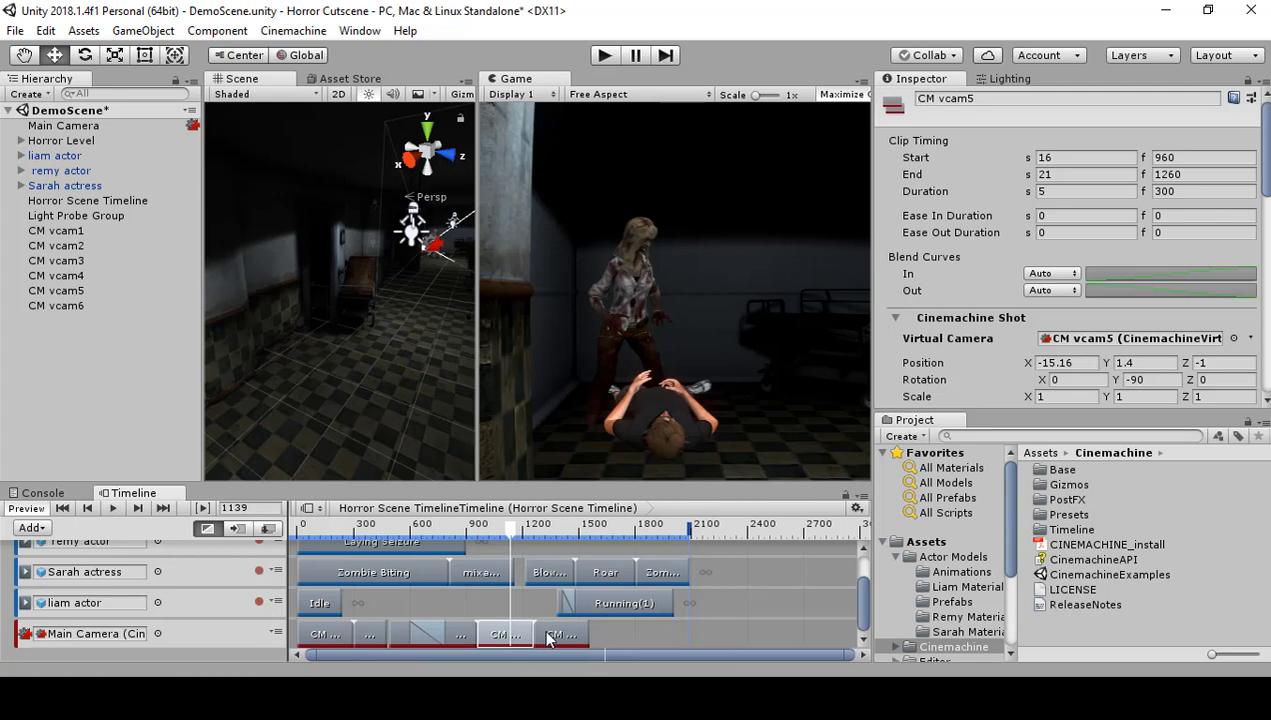
click(1077, 363)
key(ctrl+c)
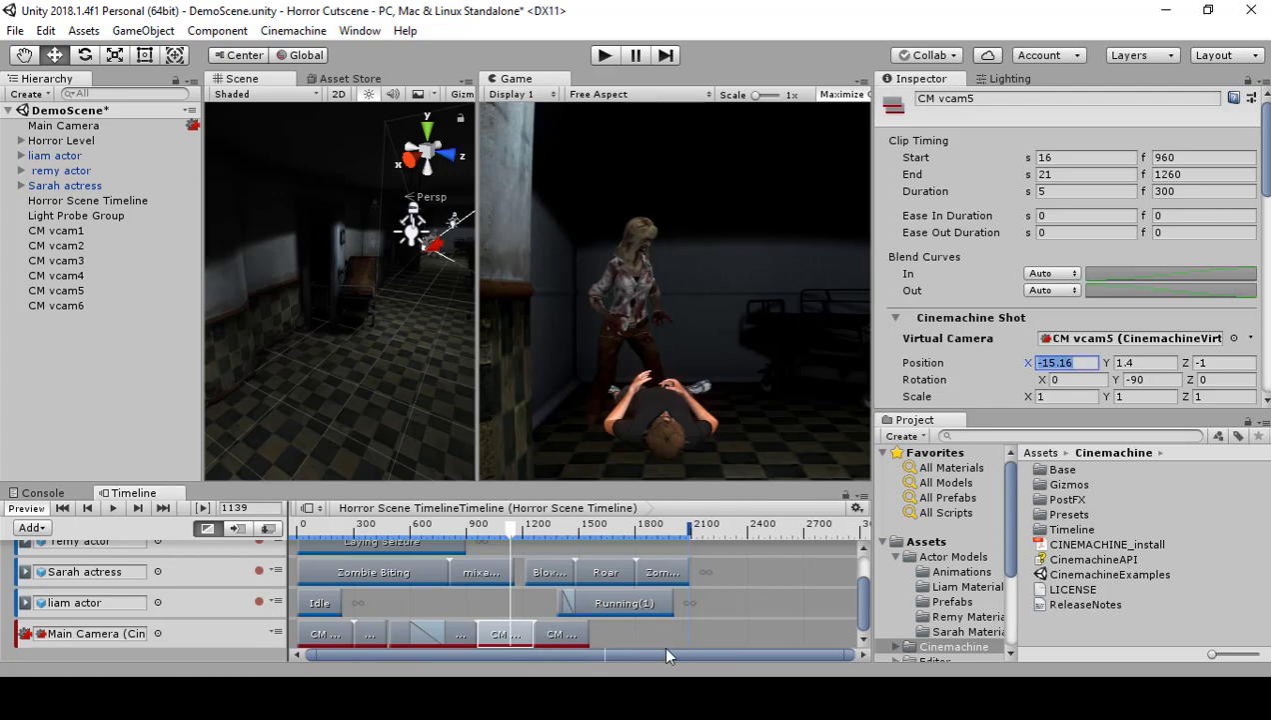
click(569, 637)
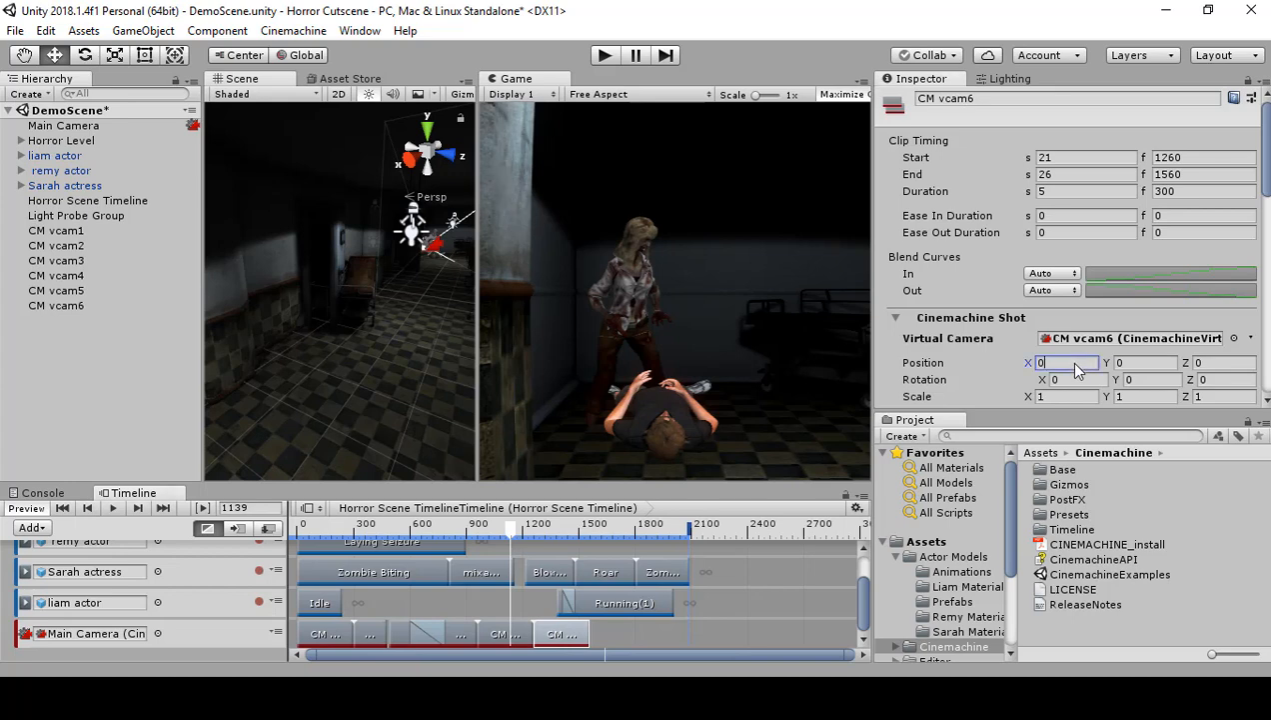
key(ctrl+v)
click(518, 627)
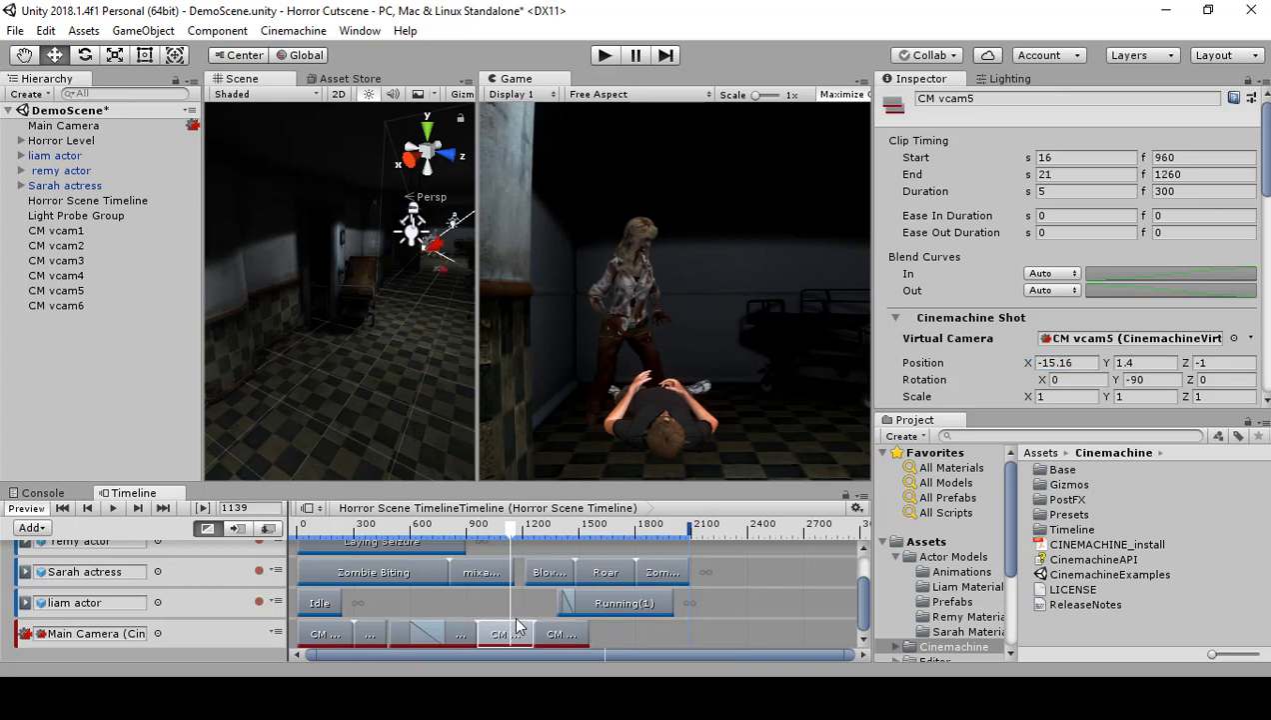
click(1134, 365)
key(ctrl+c)
click(562, 633)
click(1122, 362)
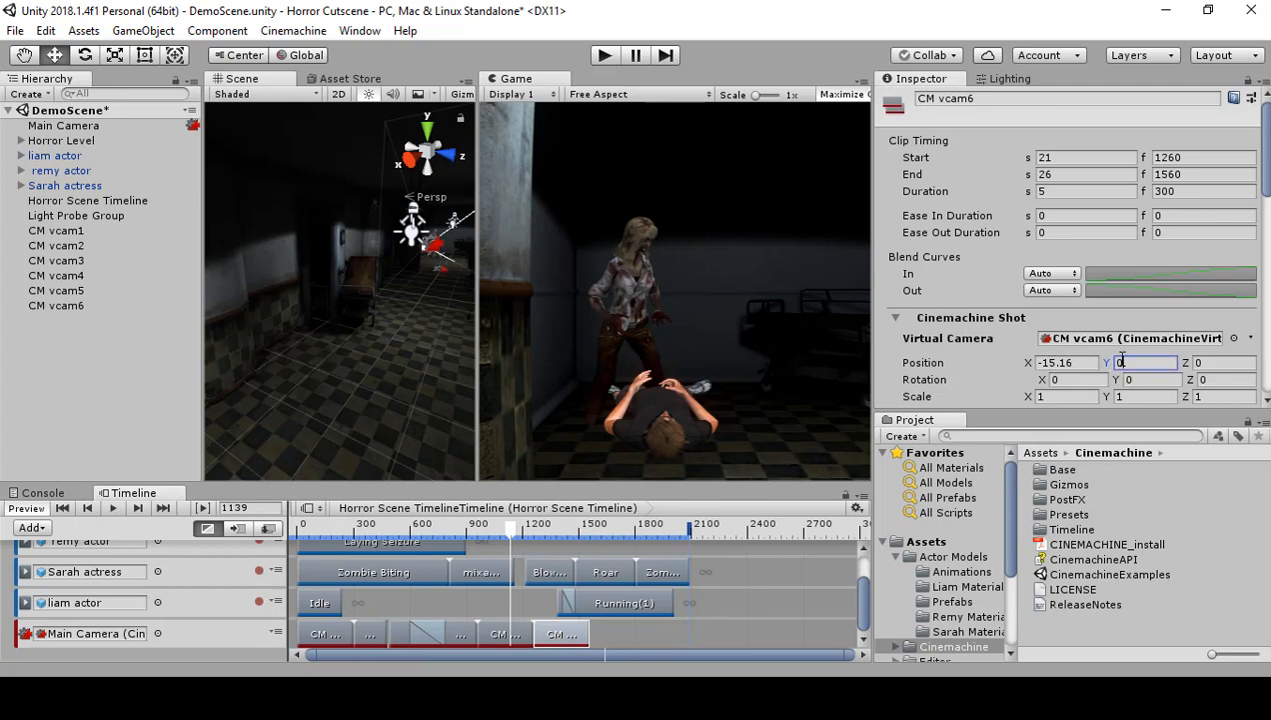
key(ctrl+v)
Step: Copy CM vcam5's Z position of -1 to CM vcam6
click(504, 634)
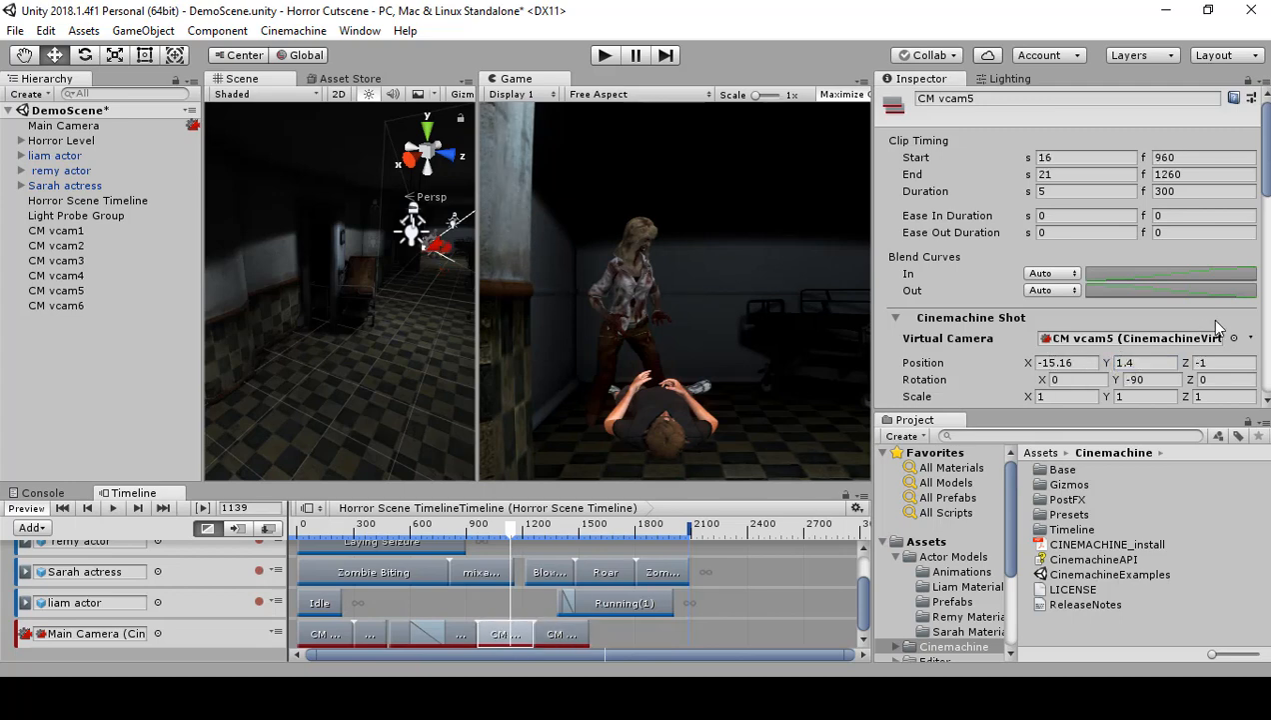
click(1219, 366)
click(562, 634)
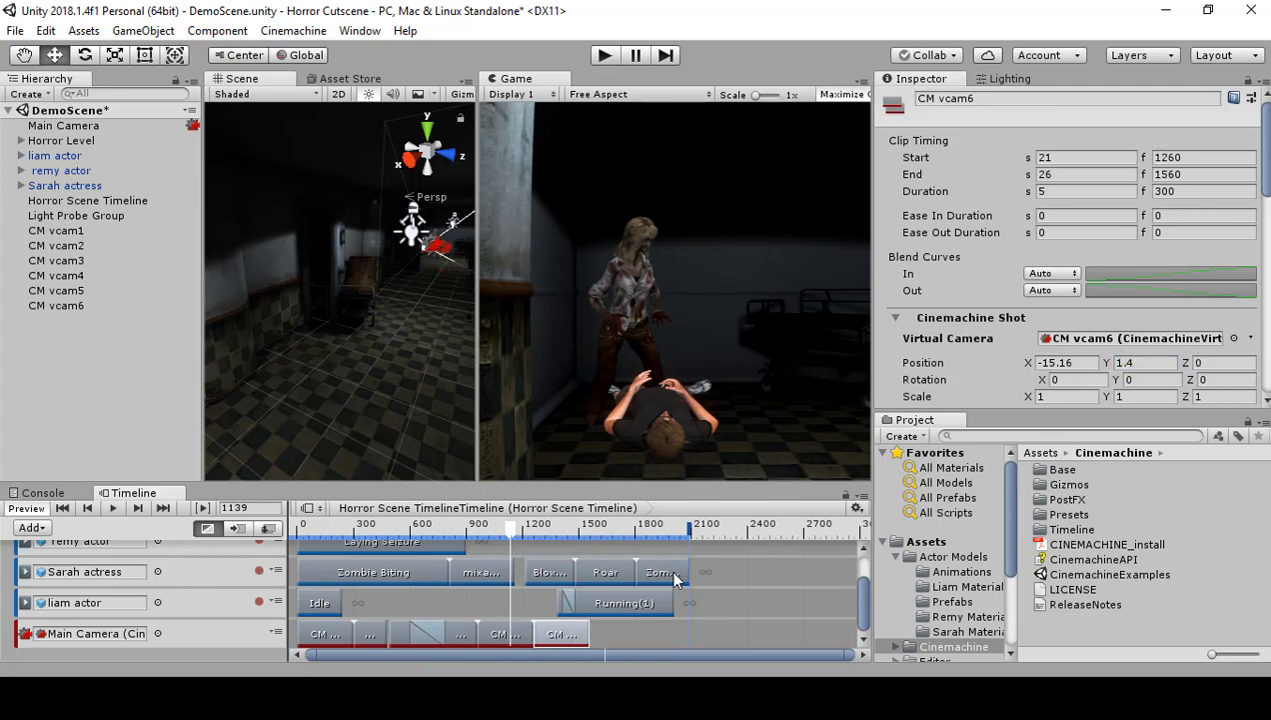
click(1204, 364)
Step: Copy CM vcam5's Y rotation of -90 to CM vcam6
click(514, 632)
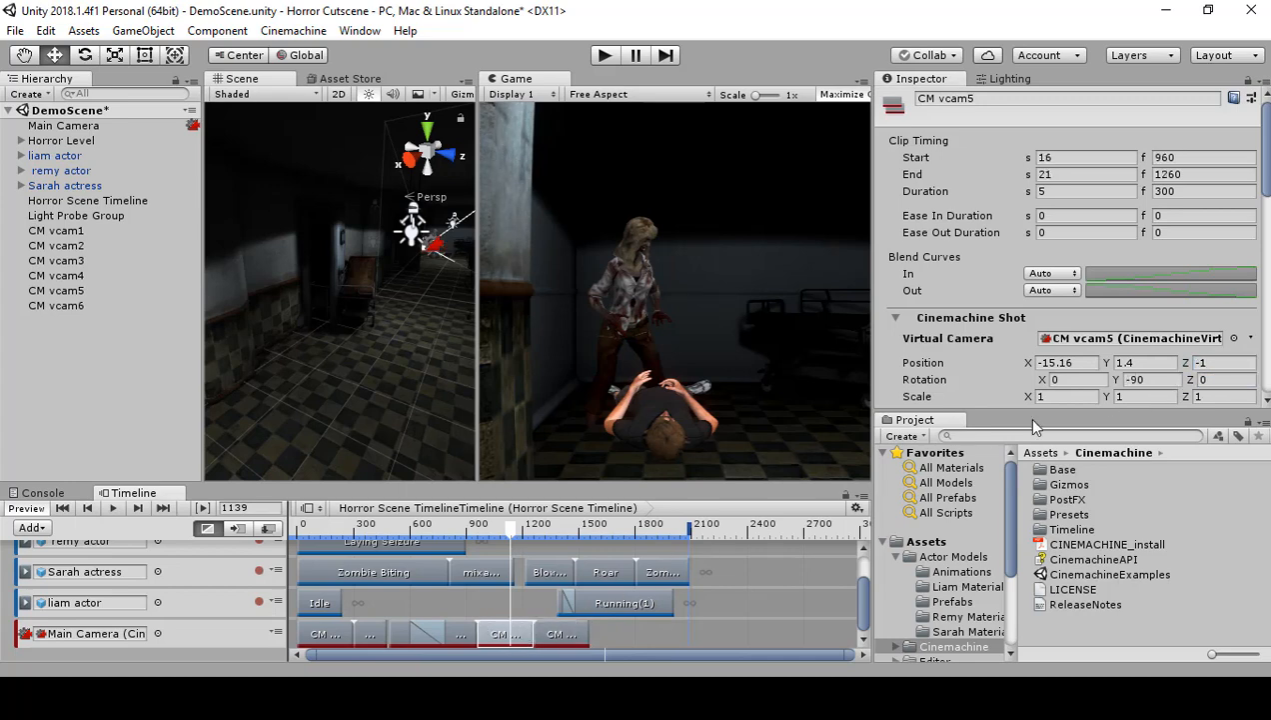
click(1160, 379)
click(582, 634)
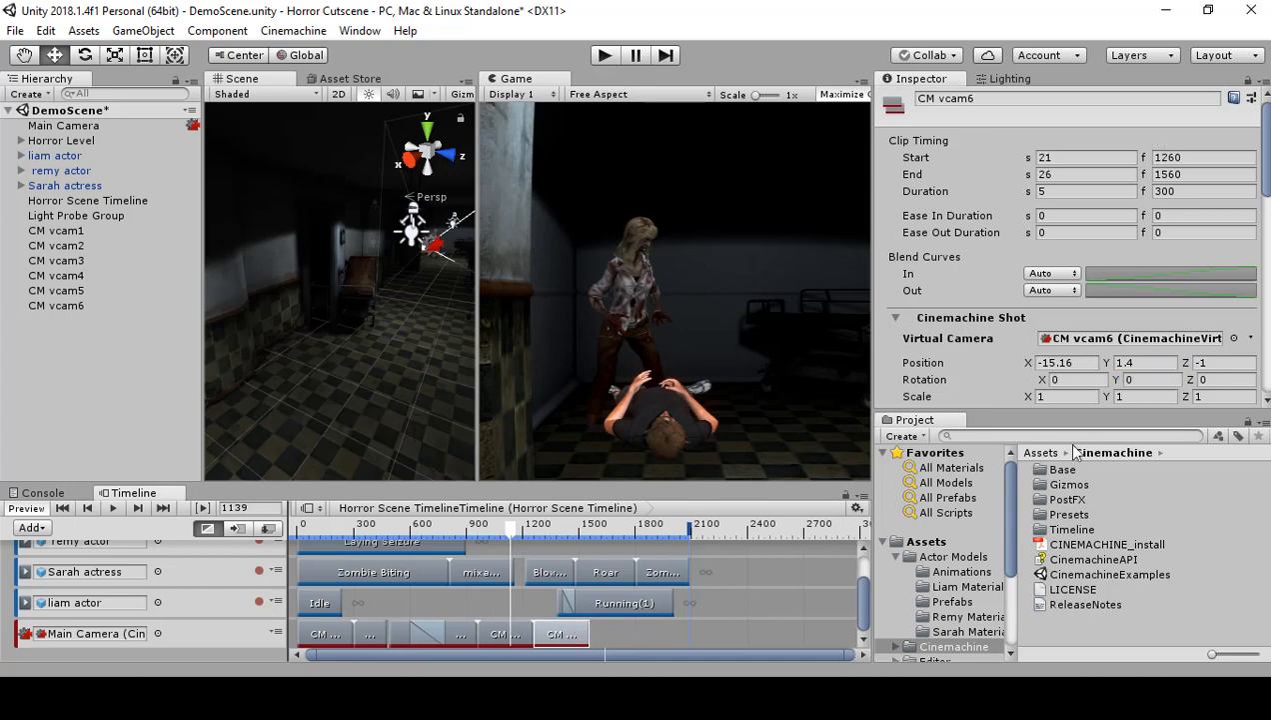
click(1148, 380)
Step: With the timeline at frame 1329, reframe CM vcam6 closer on the zombie by setting its position to X -17.56 and Y 2.1
click(546, 534)
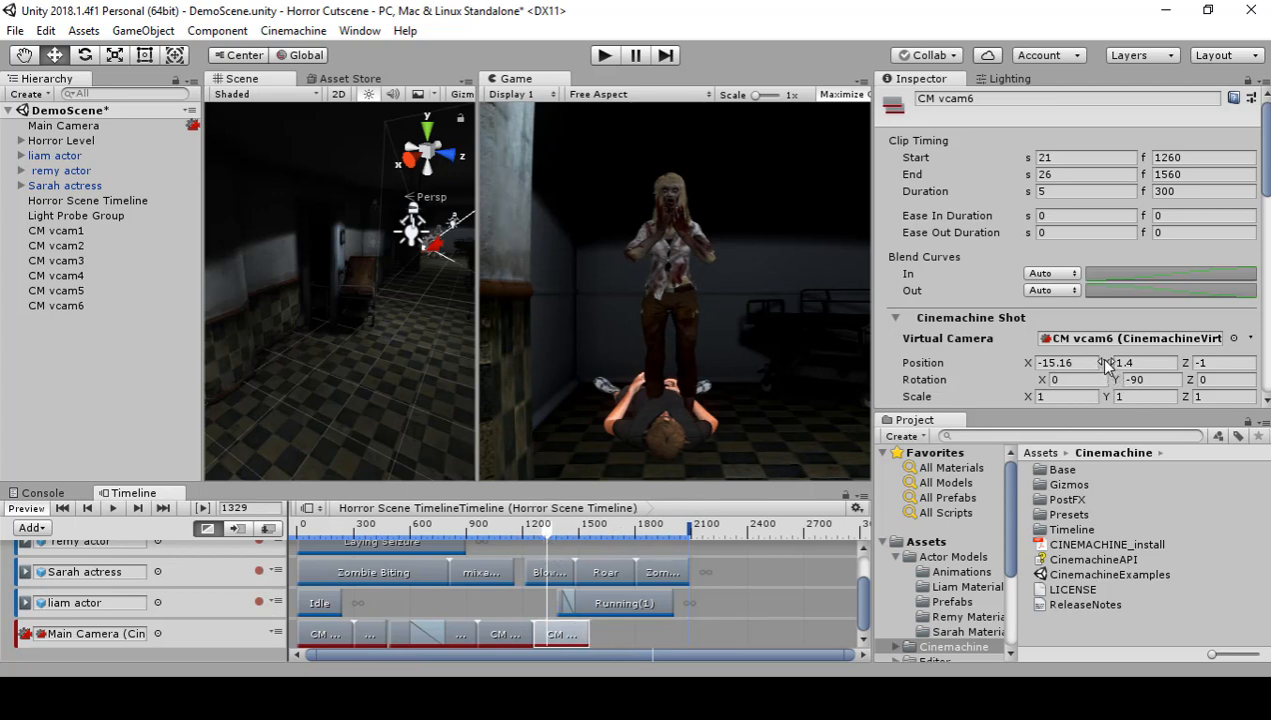
mouse_move(1108, 363)
mouse_down()
mouse_move(1133, 368)
mouse_move(1127, 359)
mouse_up()
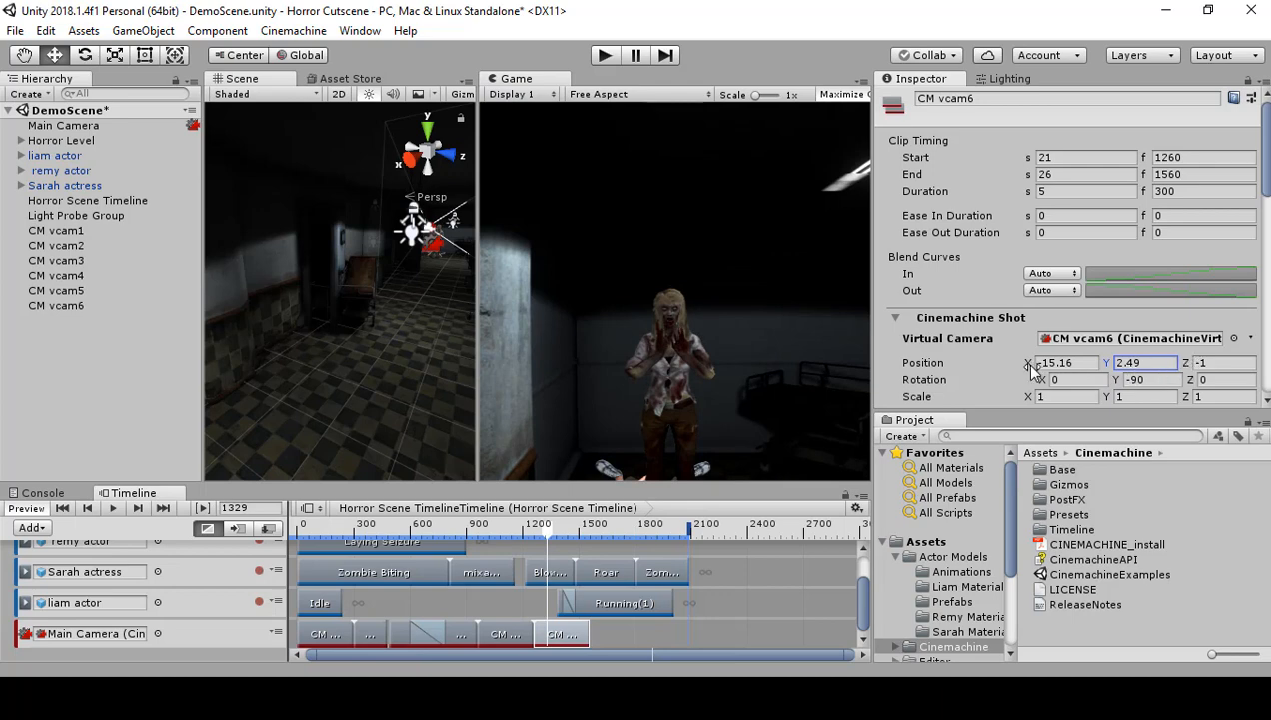
drag(1031, 364, 985, 378)
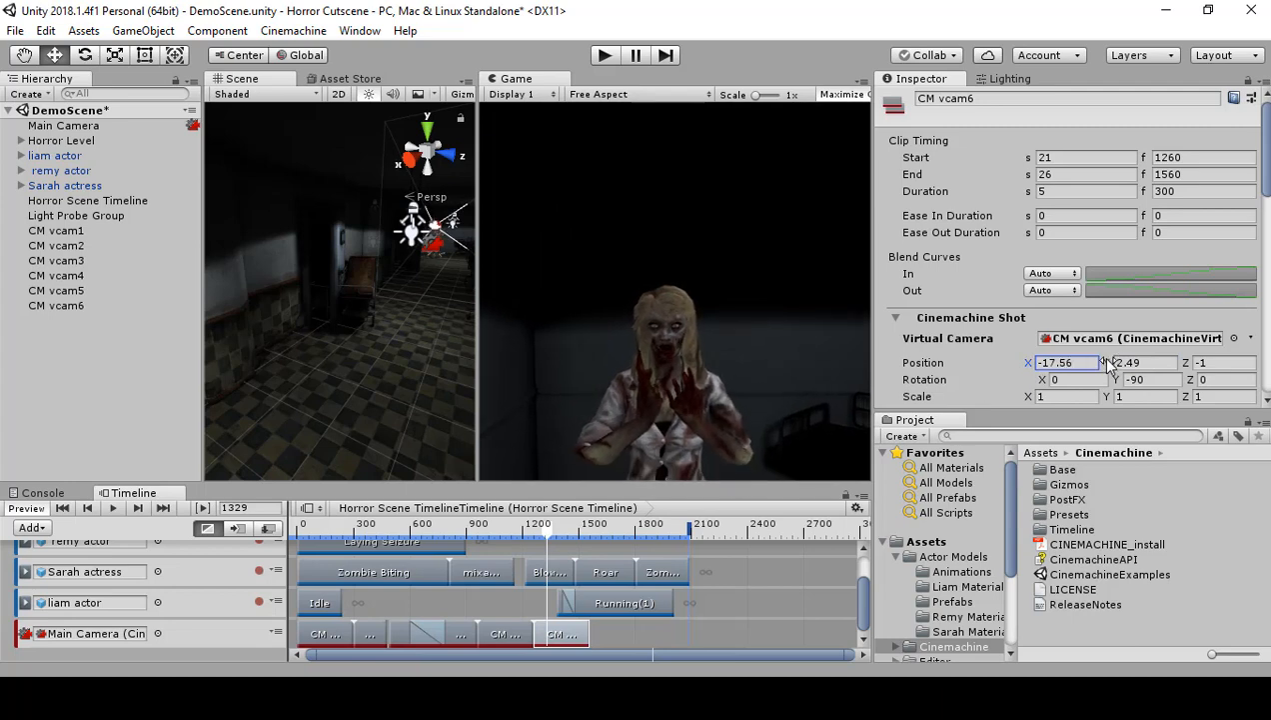
drag(1105, 363, 1099, 365)
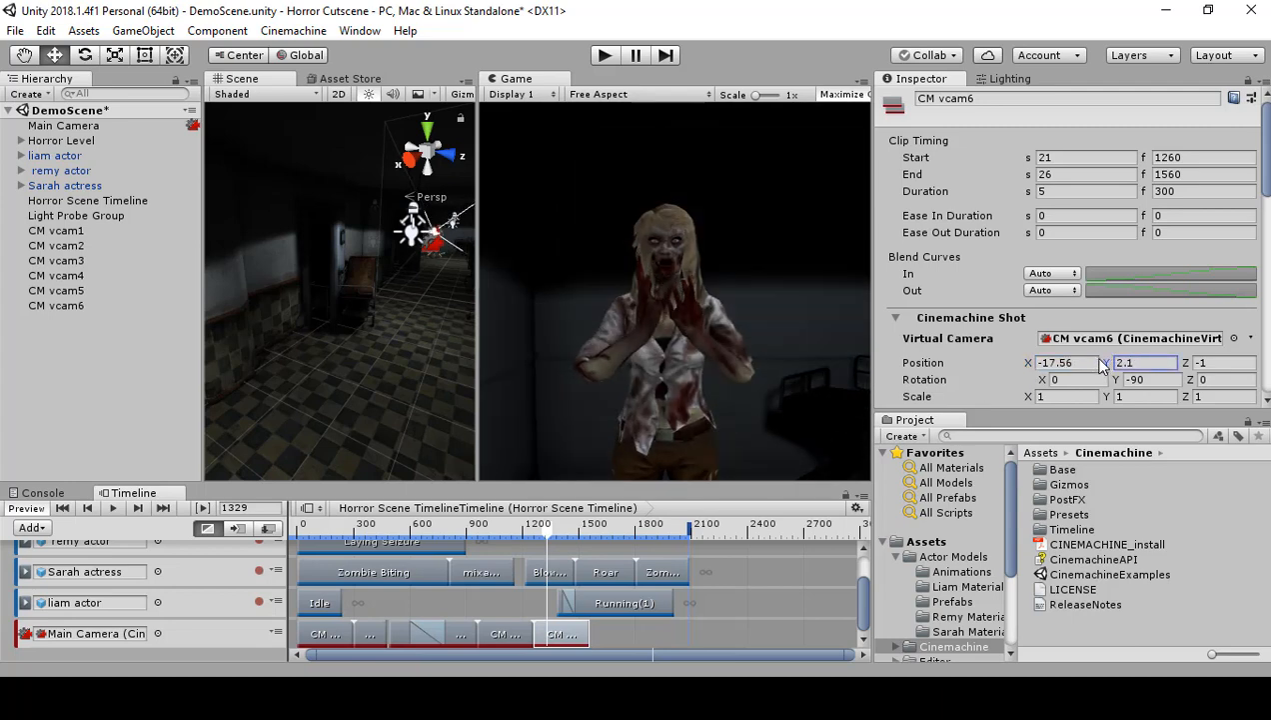
click(1029, 366)
click(1197, 366)
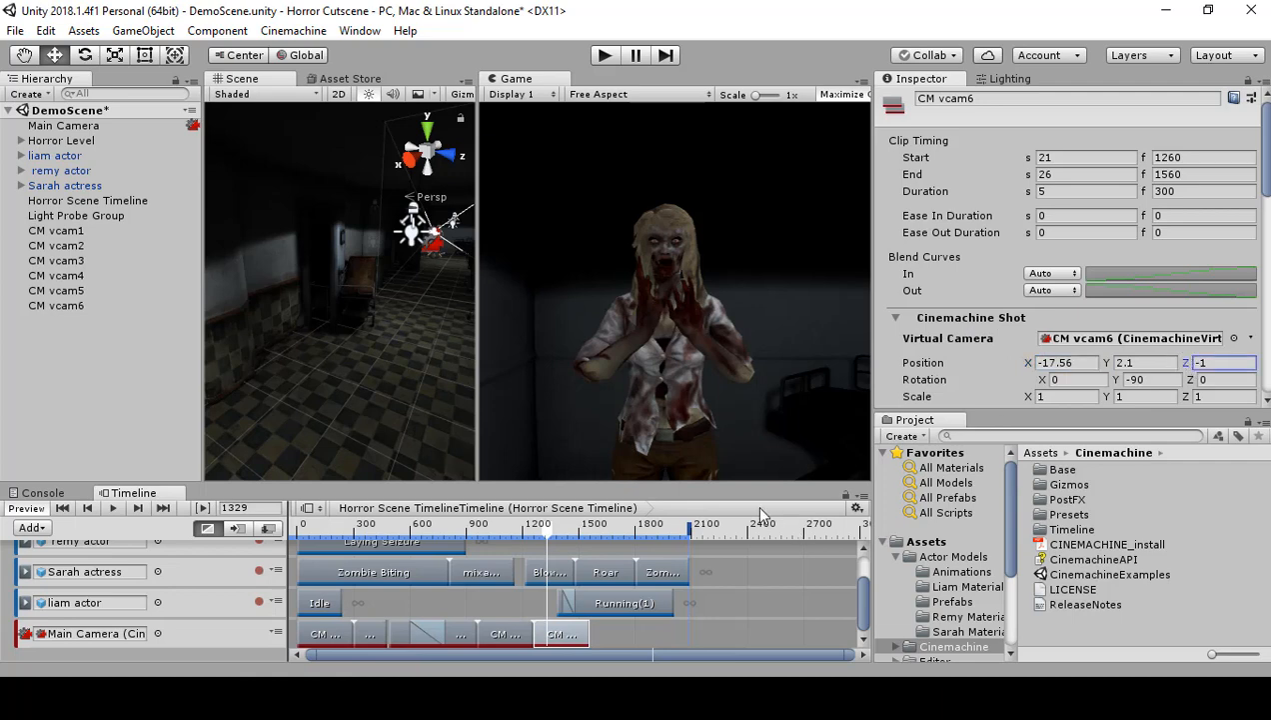
Step: Move CM vcam6's clip to start at frame 1214, overlapping CM vcam5's clip, and play back the camera blend
drag(545, 537, 519, 540)
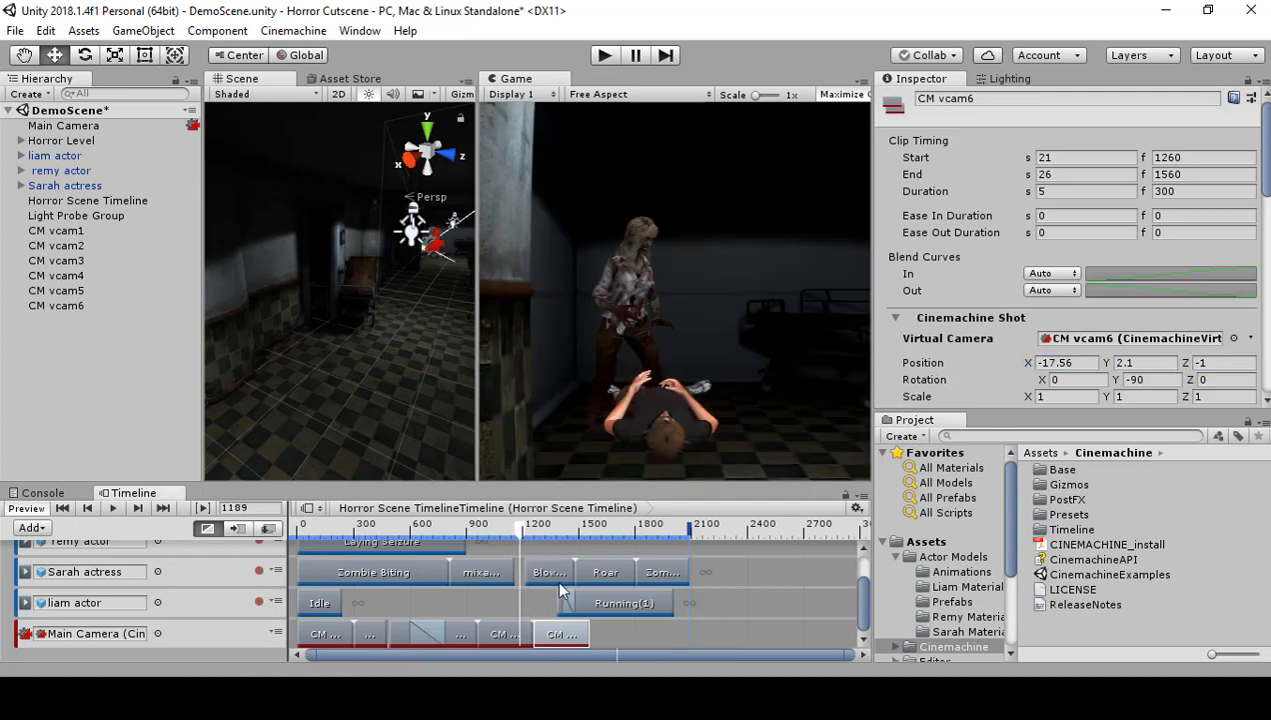
drag(563, 643, 562, 632)
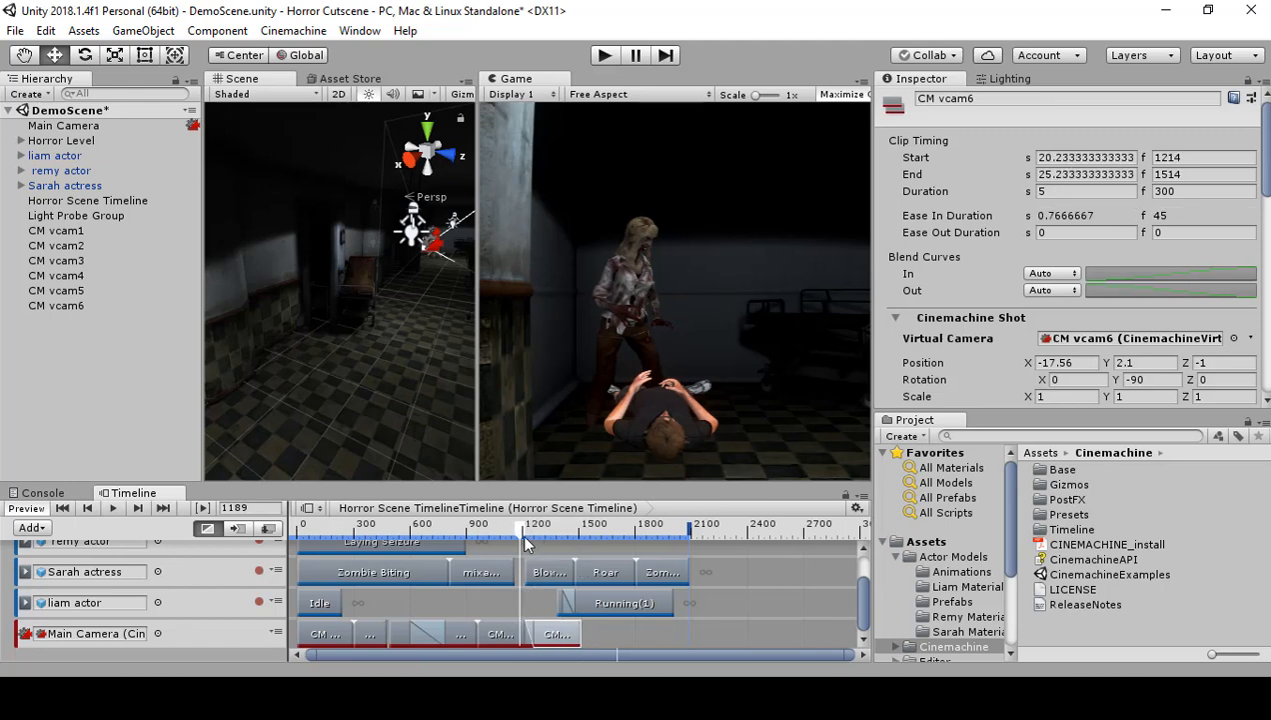
drag(518, 536, 511, 538)
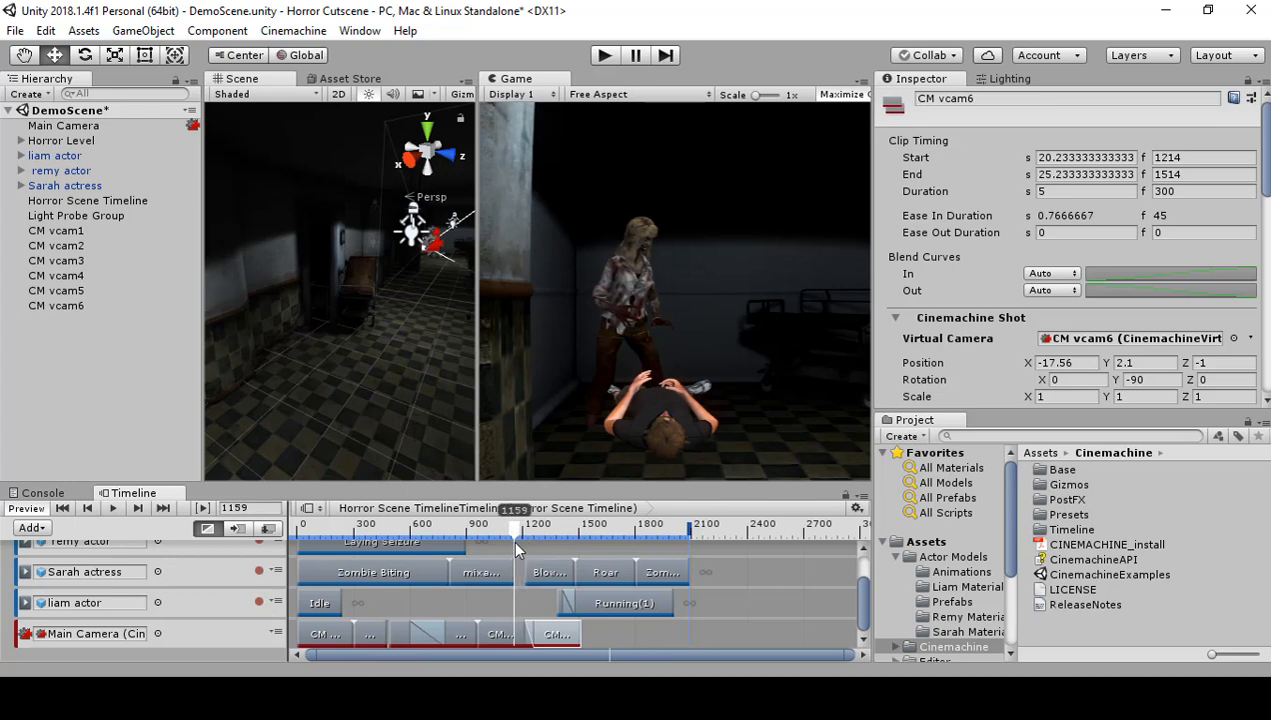
click(110, 507)
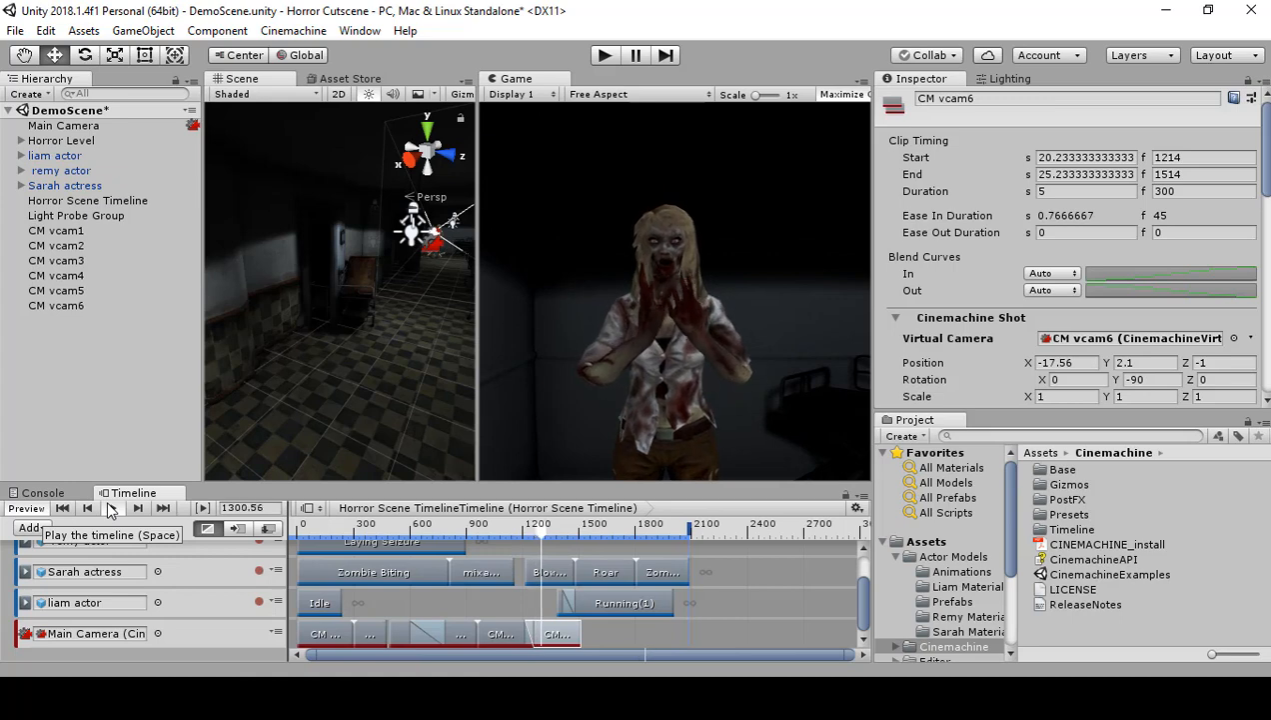
click(110, 508)
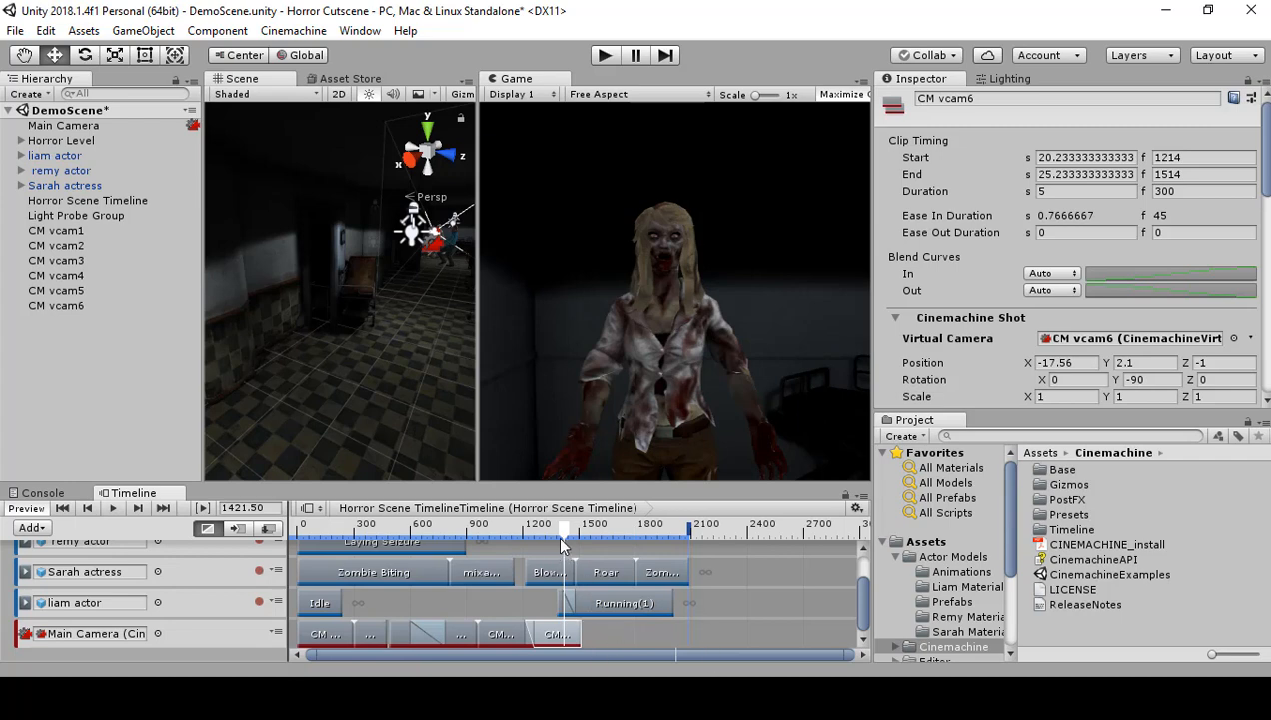
Step: Reposition the Running(1) clip on the liam actor track to start at frame 1421.5, overlapping the Running clip, and scrub to frame 1419
click(608, 603)
drag(607, 600, 637, 601)
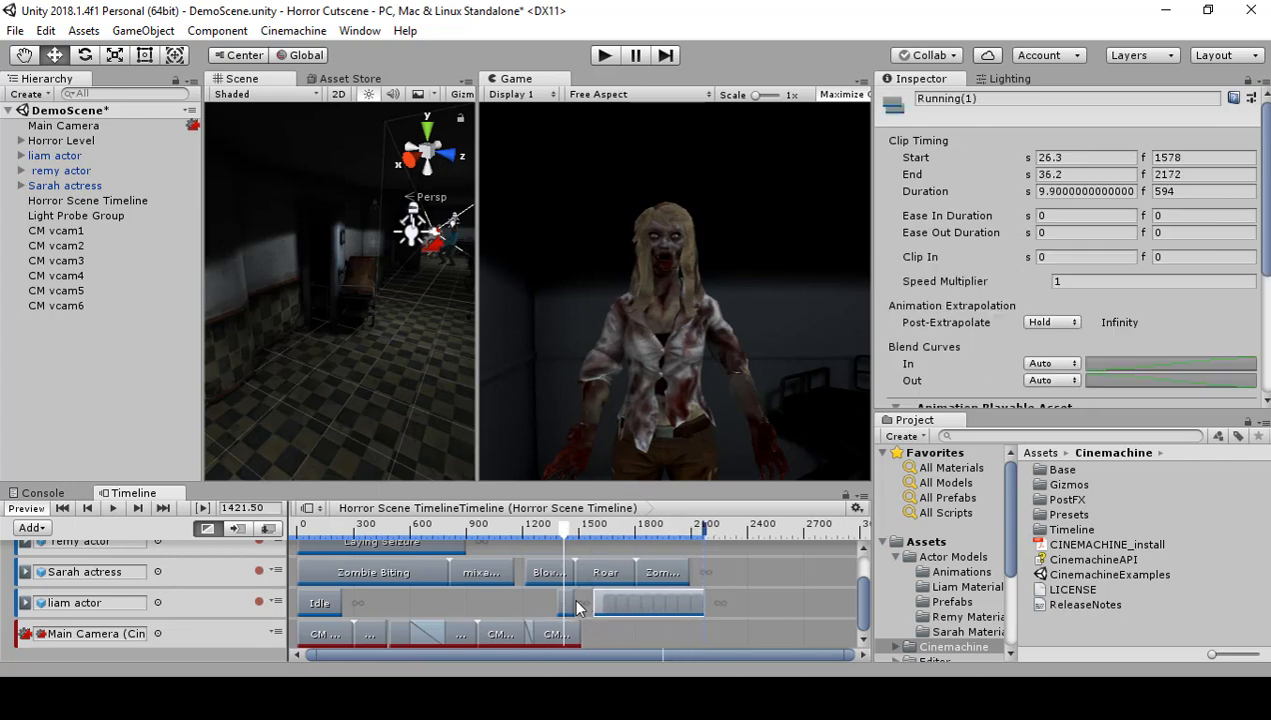
click(568, 605)
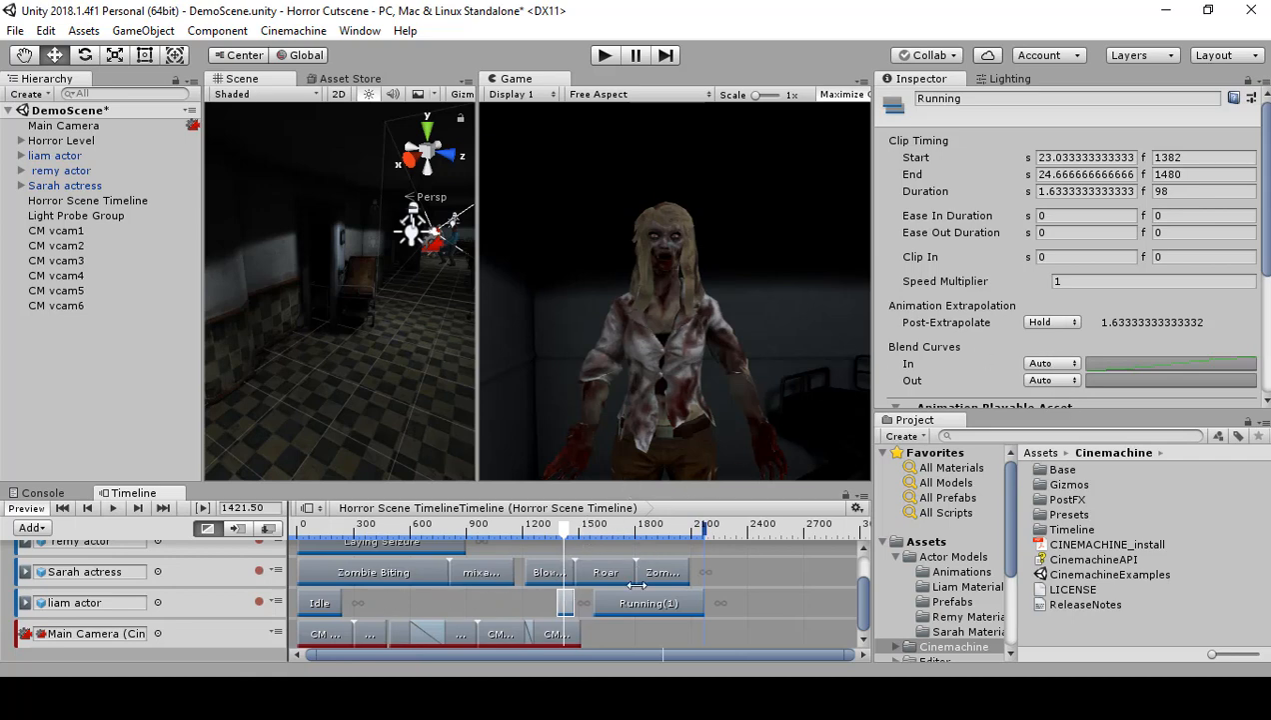
drag(625, 608, 600, 602)
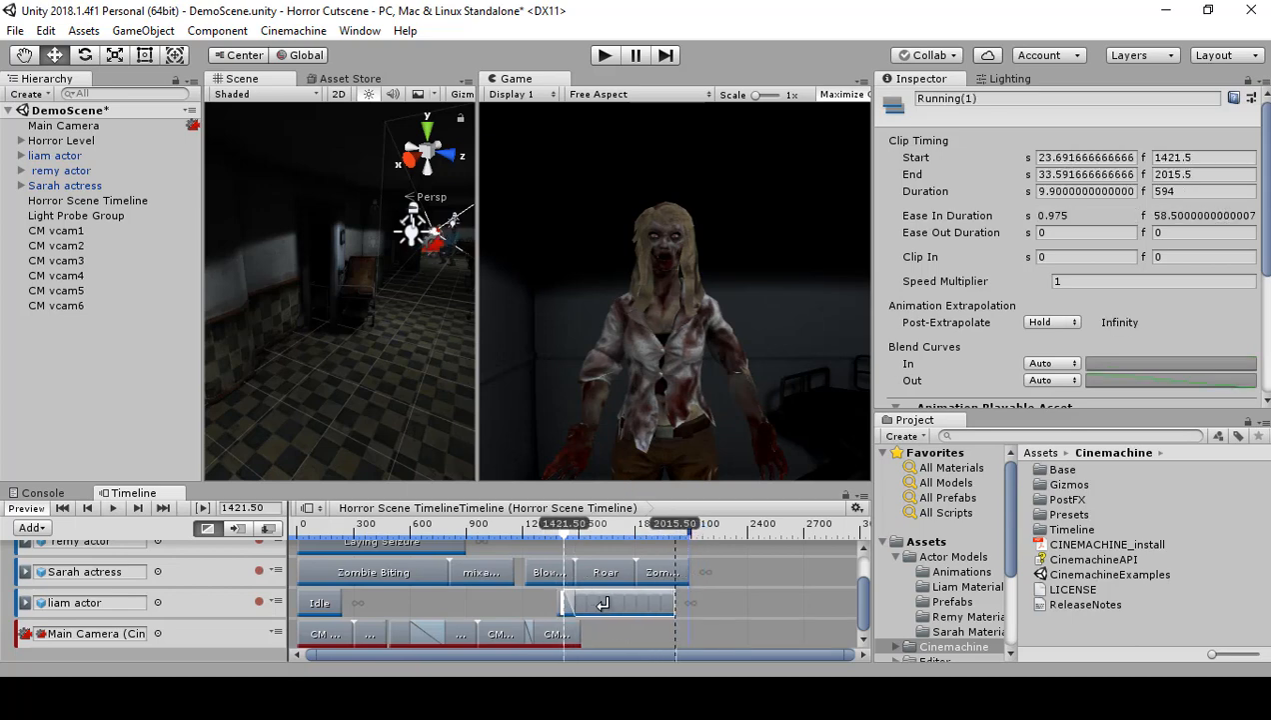
click(552, 533)
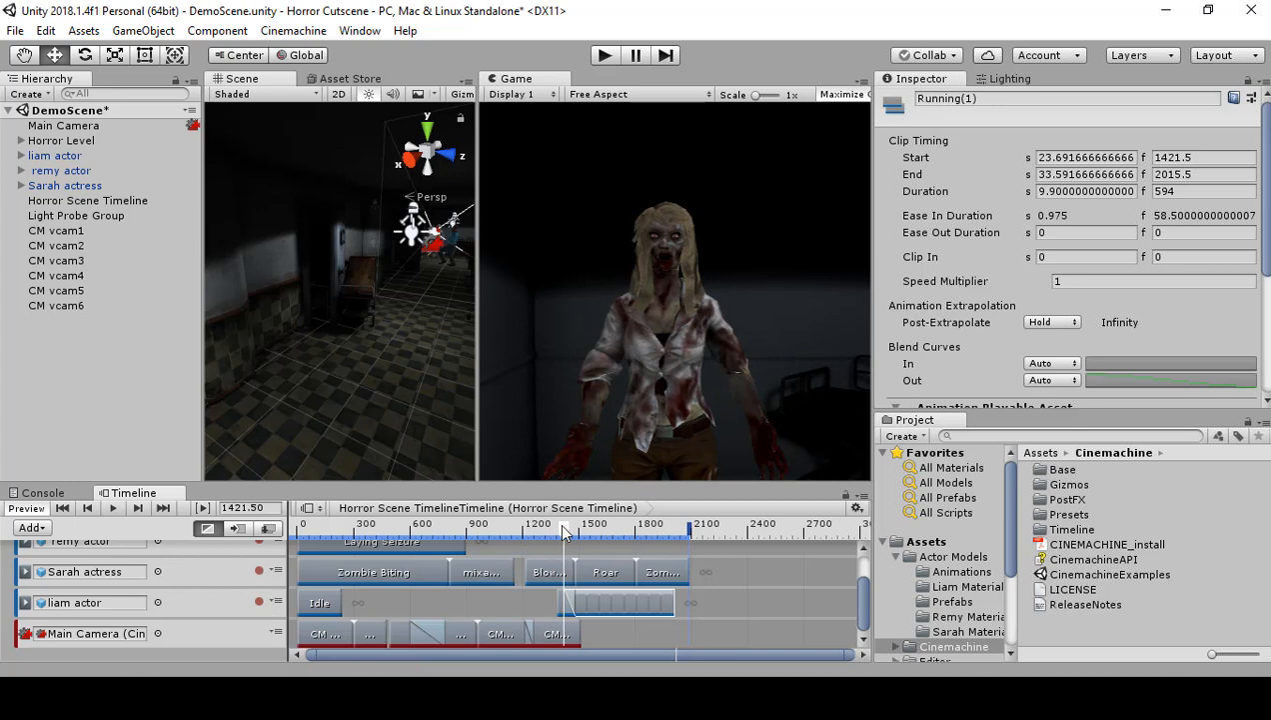
mouse_move(552, 534)
mouse_down()
mouse_move(596, 540)
mouse_move(558, 540)
mouse_move(562, 553)
mouse_up()
mouse_move(549, 557)
mouse_down()
mouse_move(528, 560)
mouse_move(556, 562)
mouse_move(565, 539)
mouse_up()
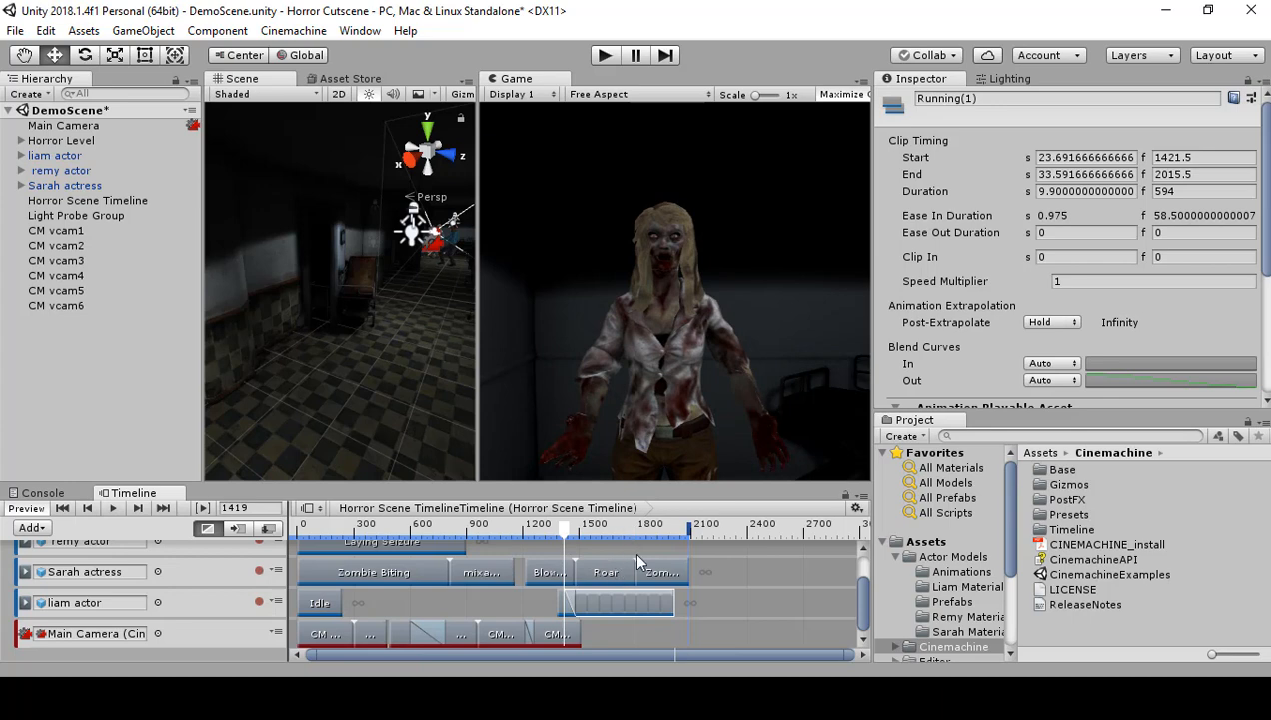
Step: Add a Cinemachine shot clip starting at frame 1514, right after CM vcam6's clip, and create a virtual camera for it
right_click(610, 634)
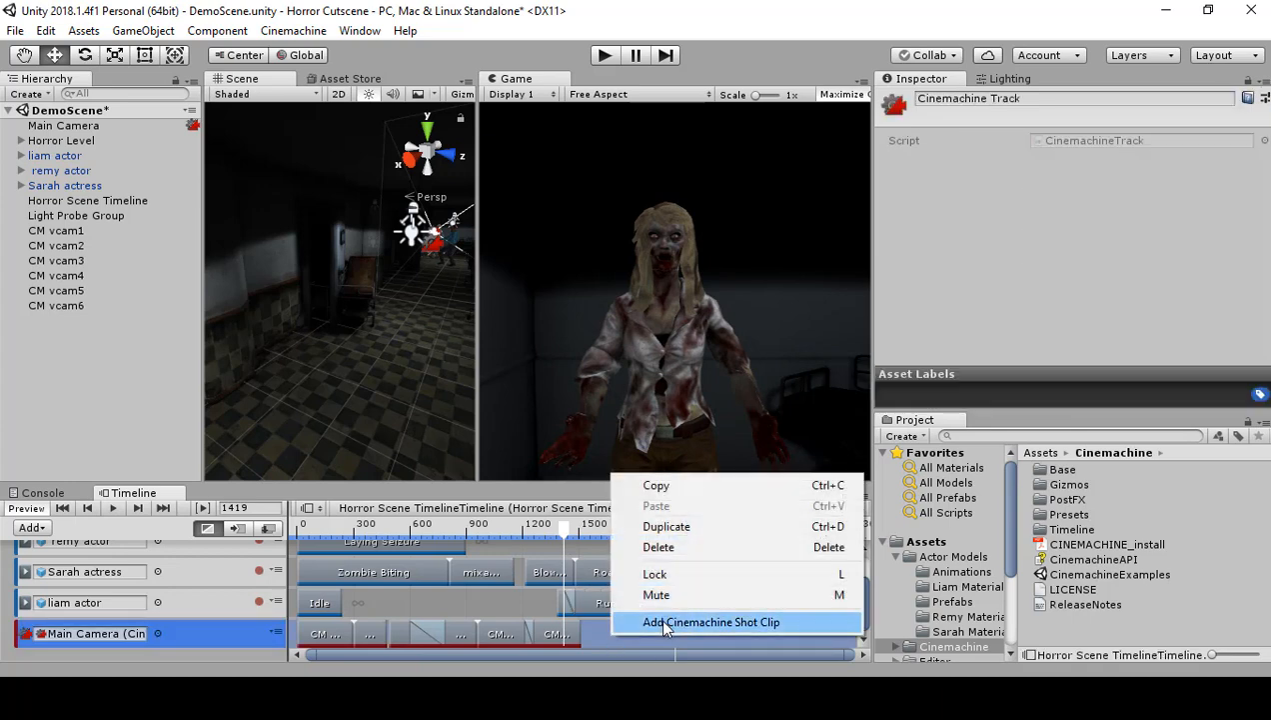
click(659, 622)
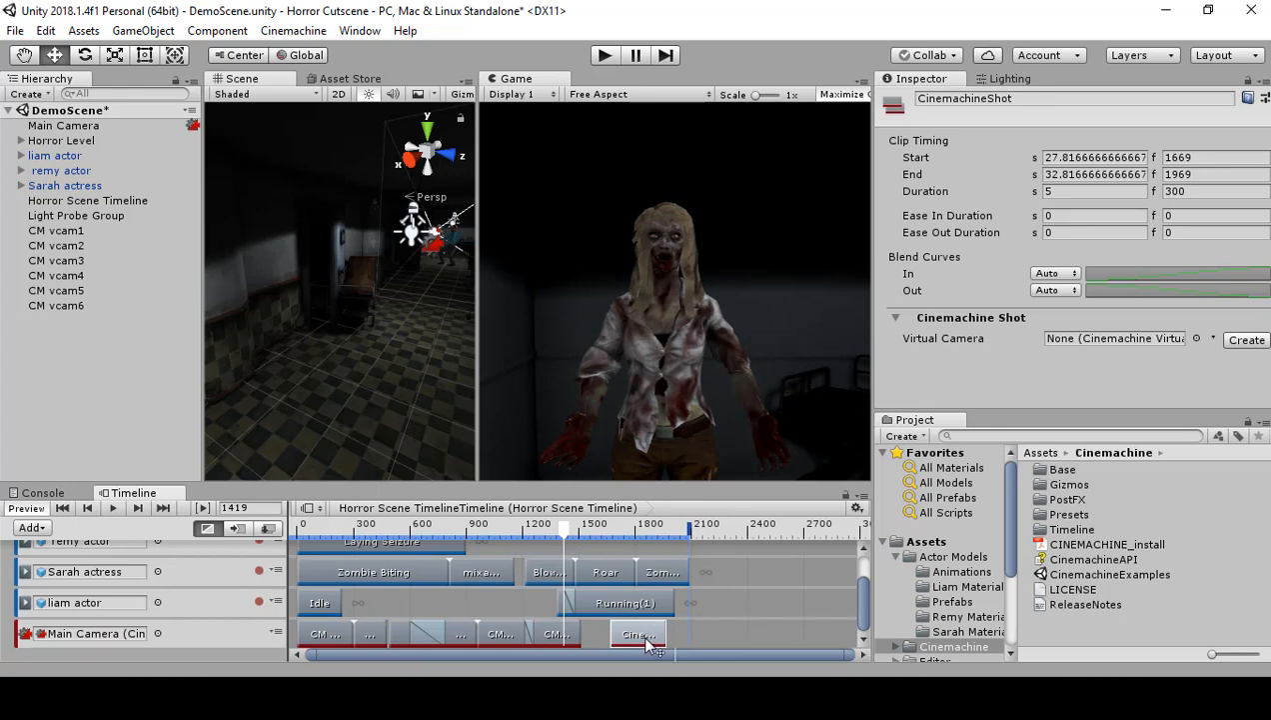
drag(647, 645, 626, 647)
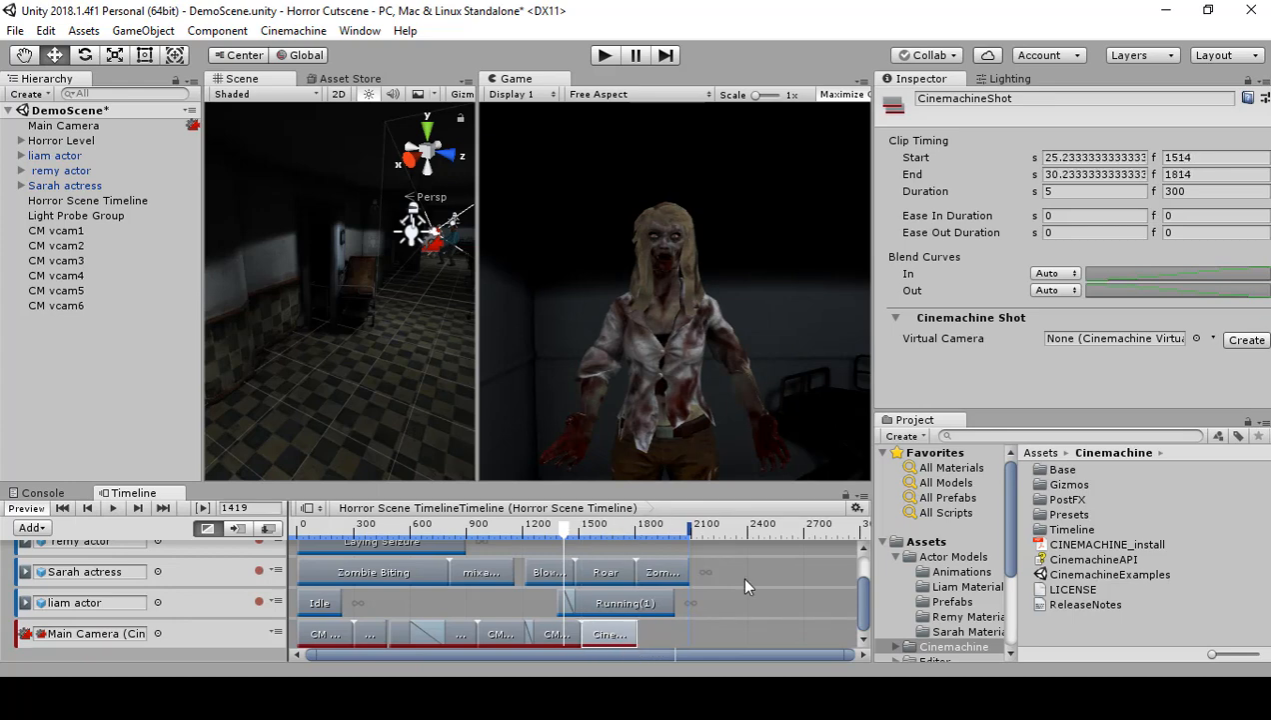
click(1244, 338)
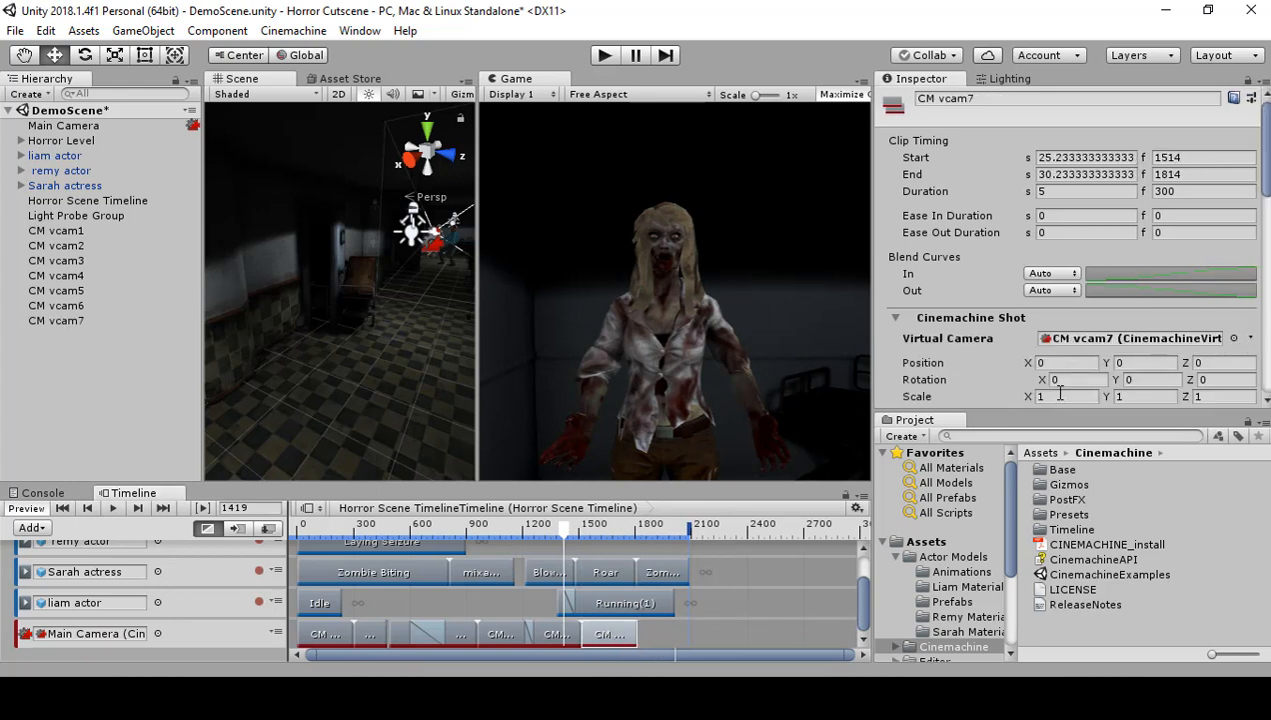
Step: Copy CM vcam6's position to CM vcam7, setting X to -17.56, Y to 2.1 and Z to -1
click(552, 633)
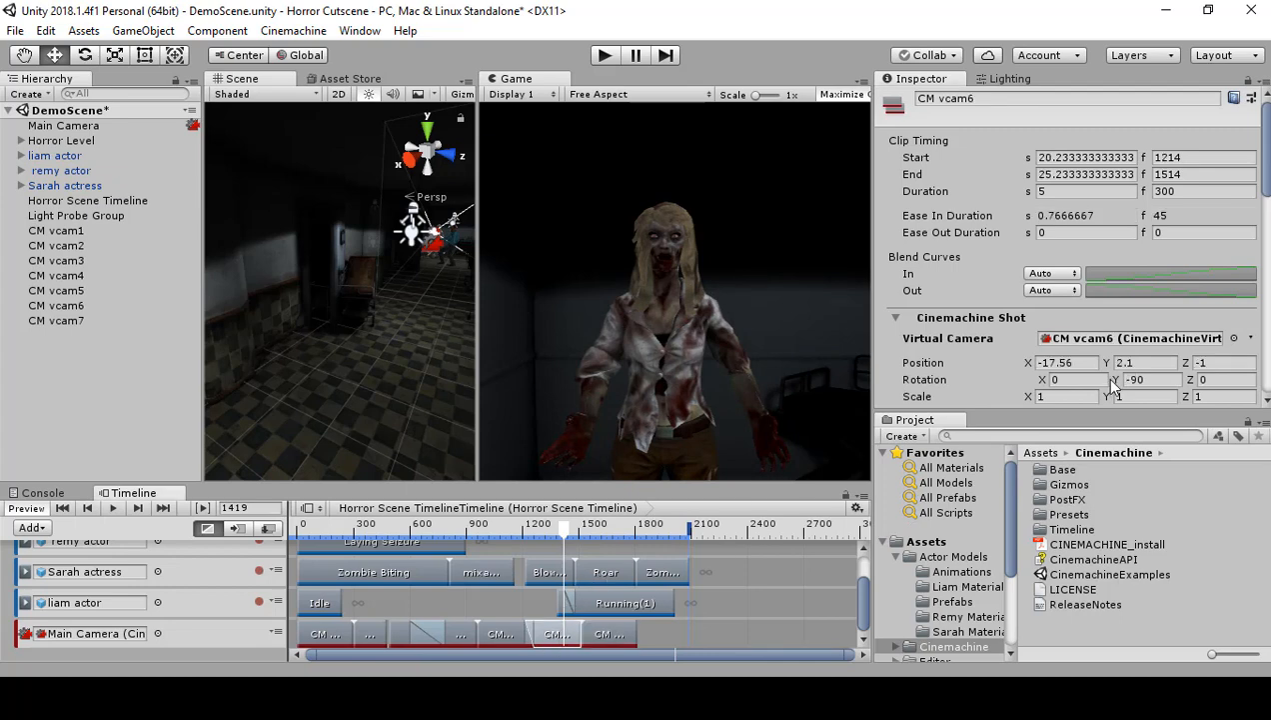
click(1065, 361)
key(ctrl+c)
click(612, 634)
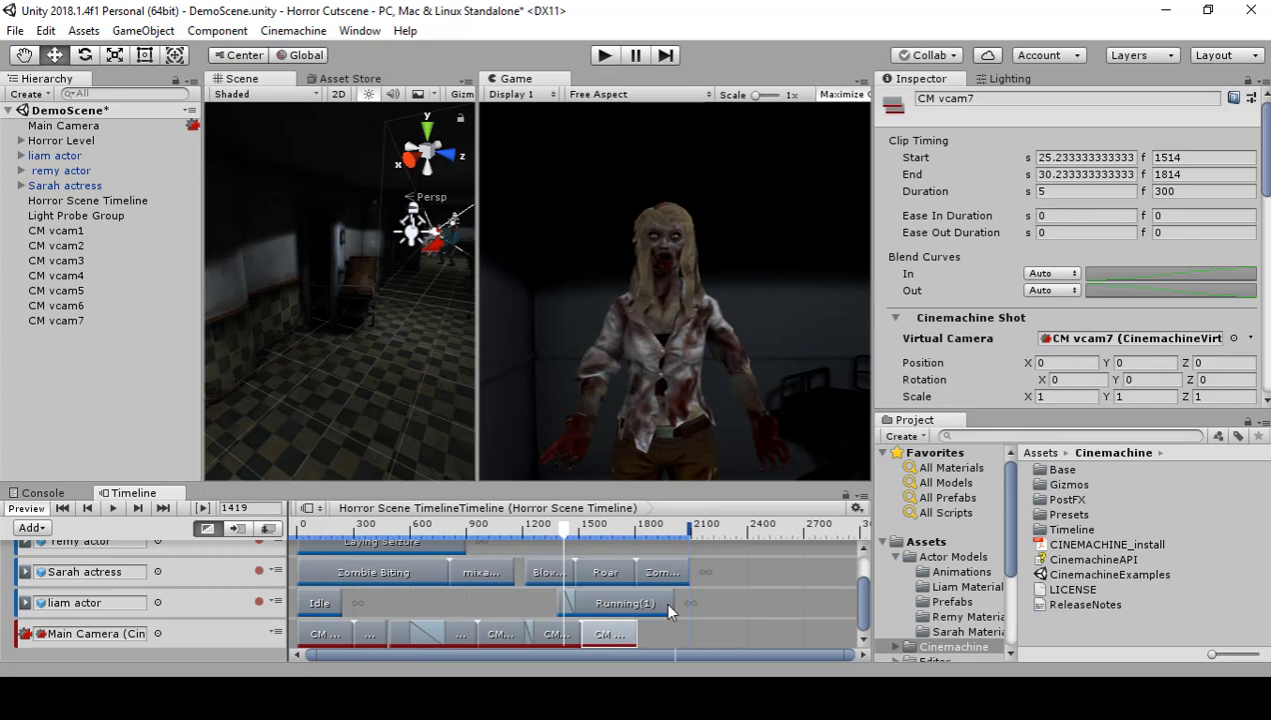
click(1067, 363)
key(ctrl+v)
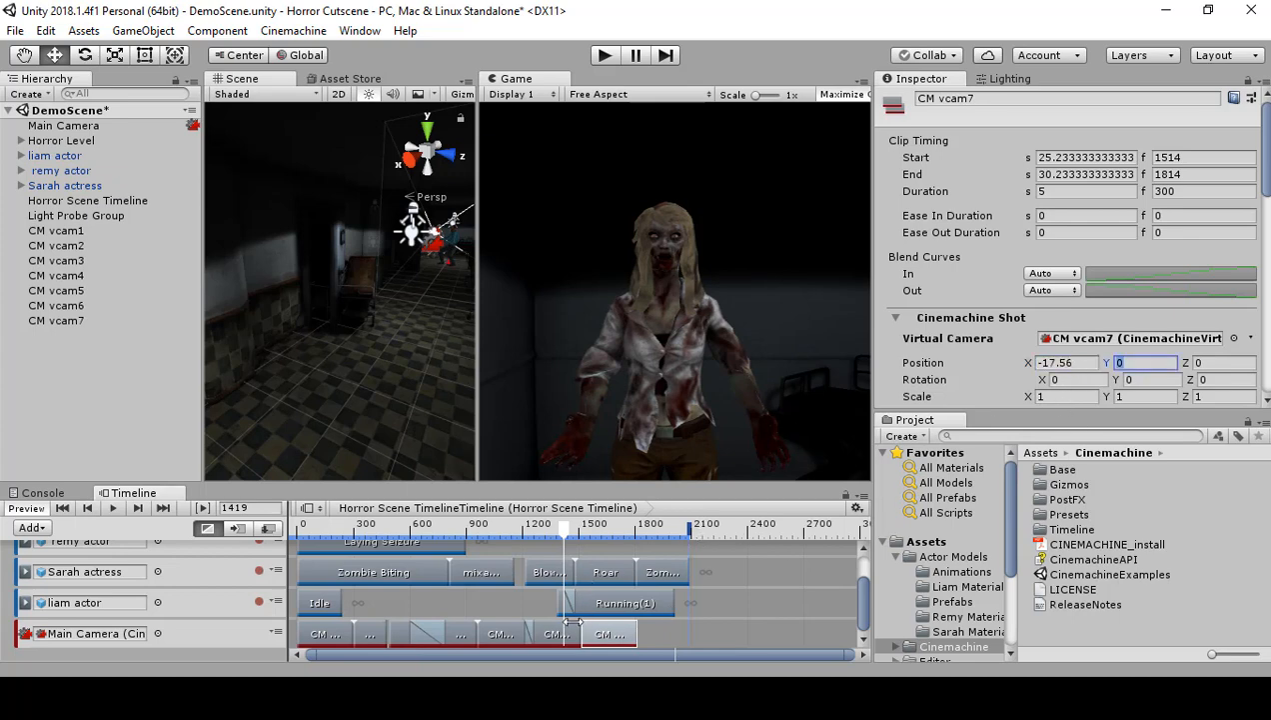
click(557, 633)
click(1147, 362)
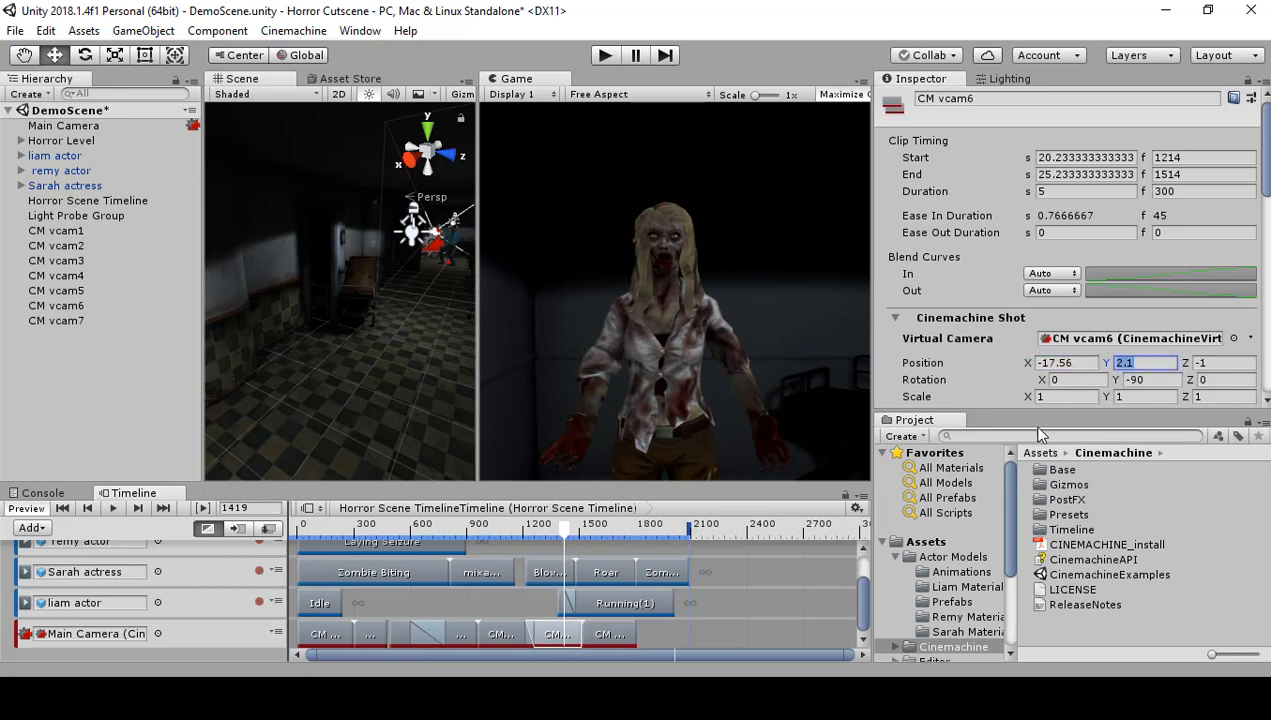
click(624, 633)
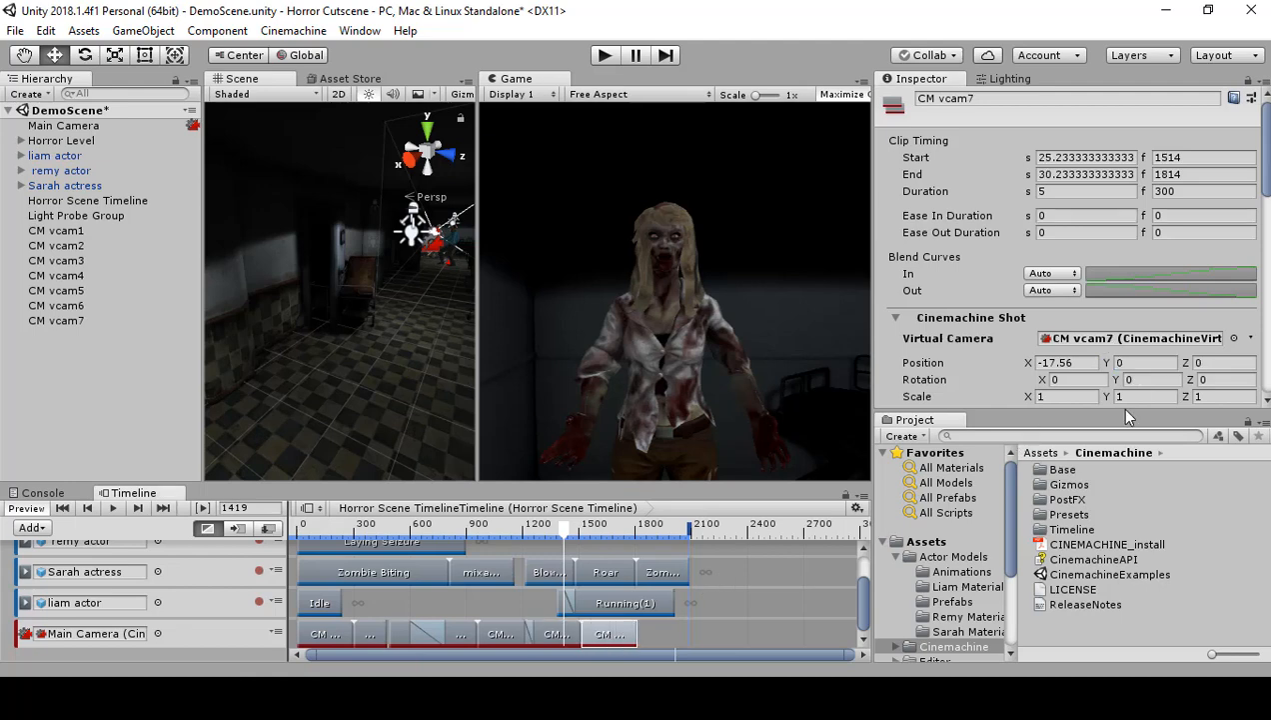
click(1152, 362)
click(559, 634)
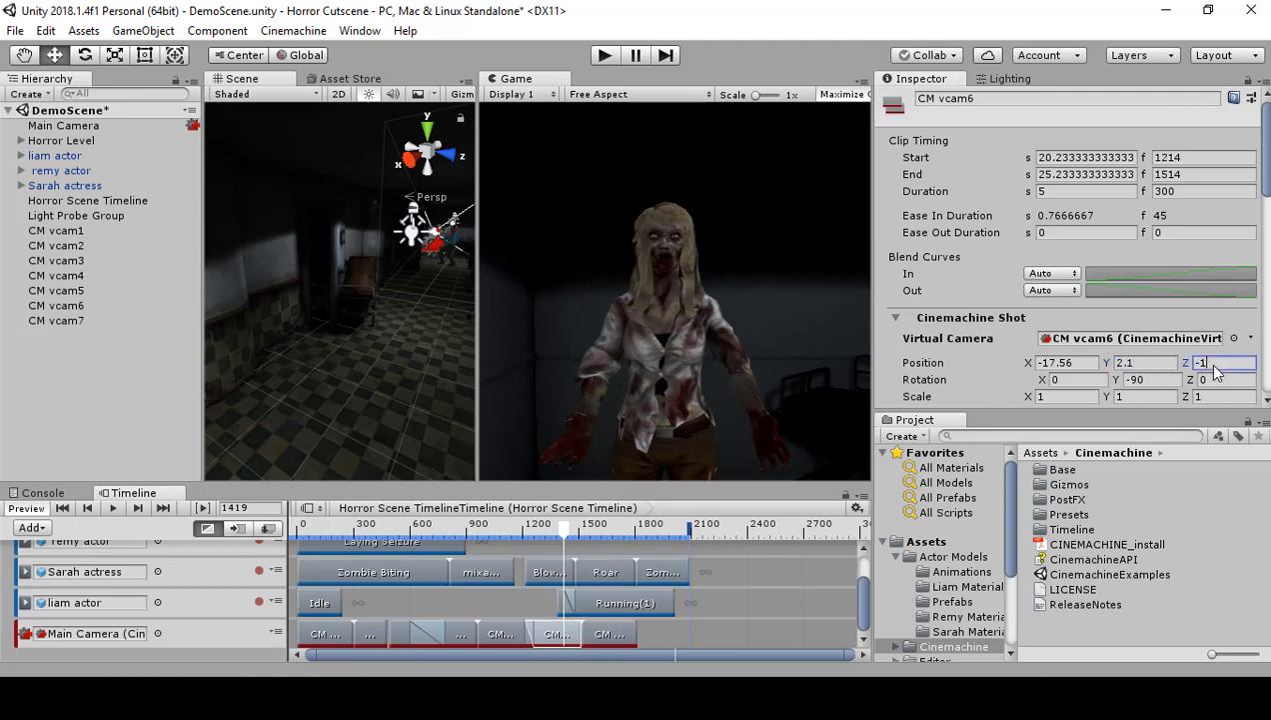
click(1215, 365)
click(608, 631)
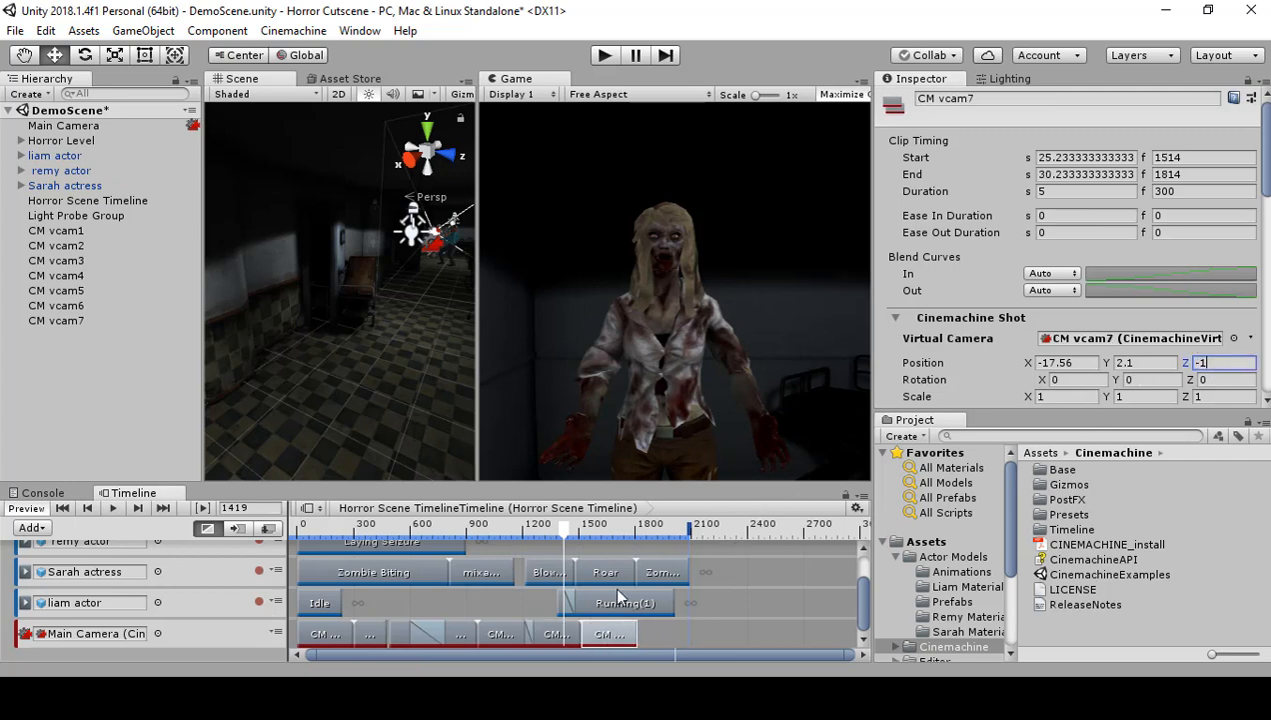
Step: Copy CM vcam6's Y rotation of -90 to CM vcam7
click(557, 634)
click(1148, 382)
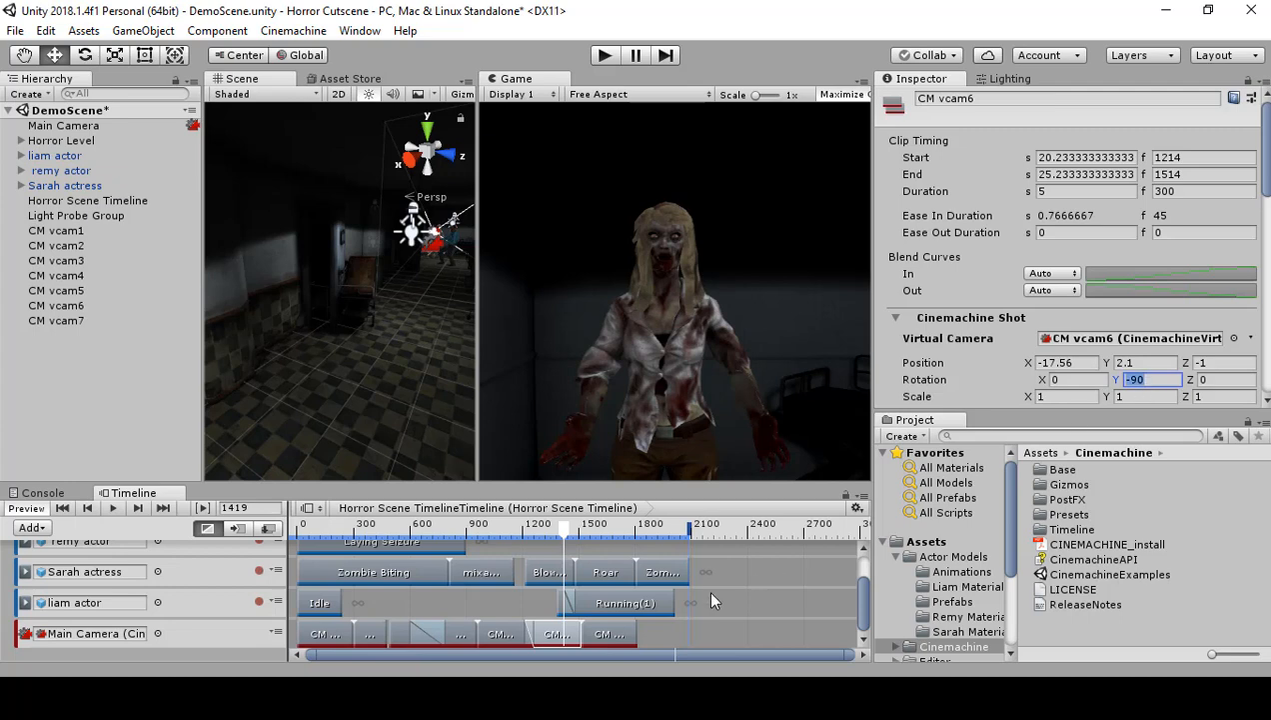
click(604, 640)
click(1152, 383)
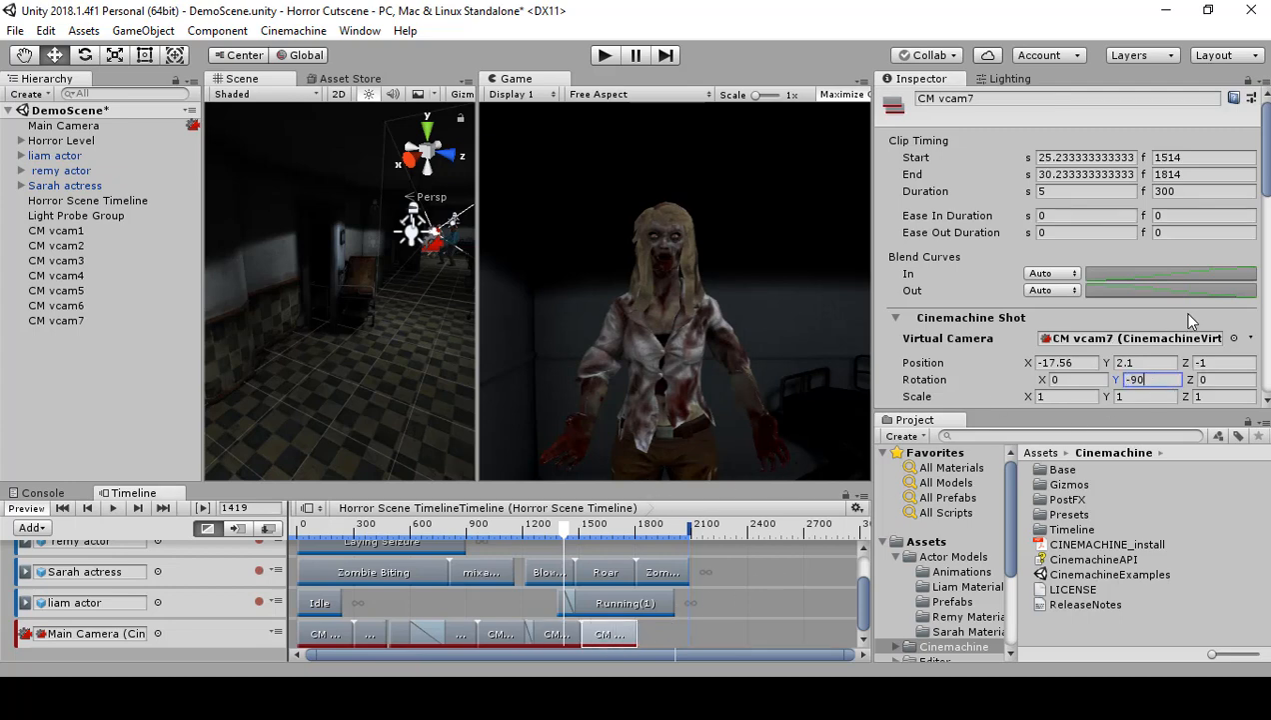
Step: Scrub to frame 1459 and shift the Roar clip and the zombie clip after it on the Sarah actress track together, starting at frame 1645
click(560, 528)
drag(561, 531, 572, 541)
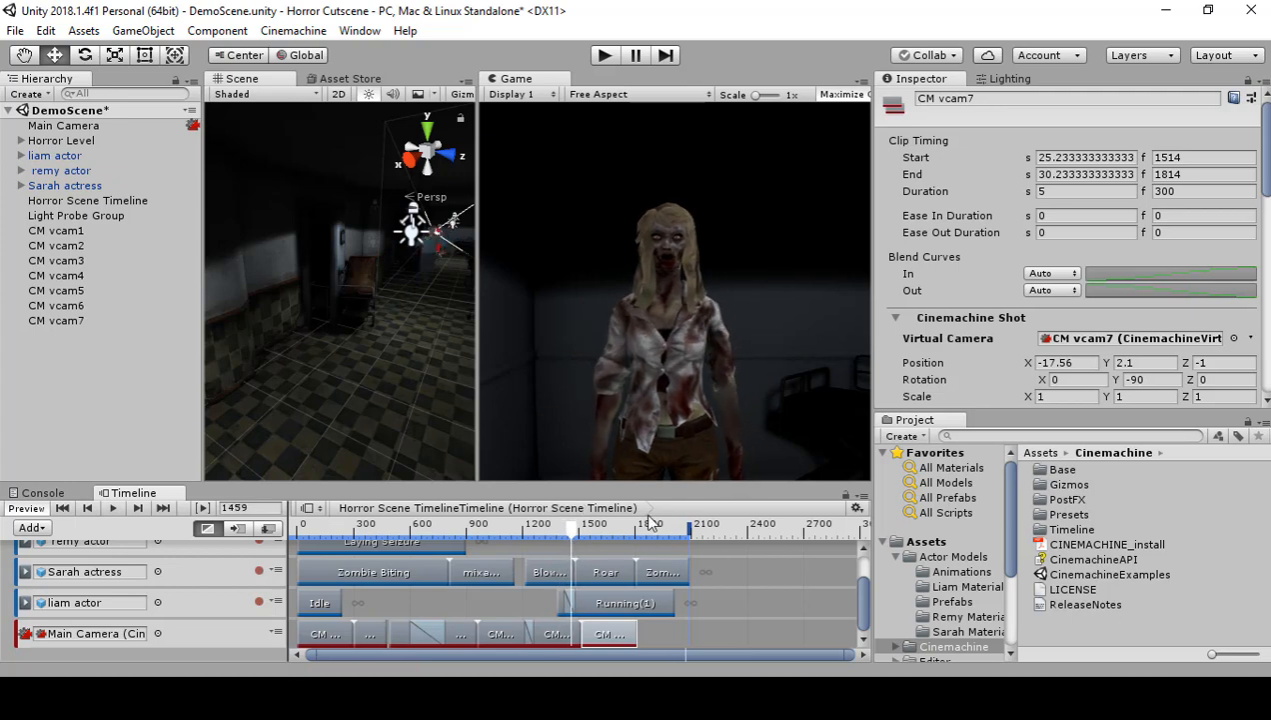
click(599, 573)
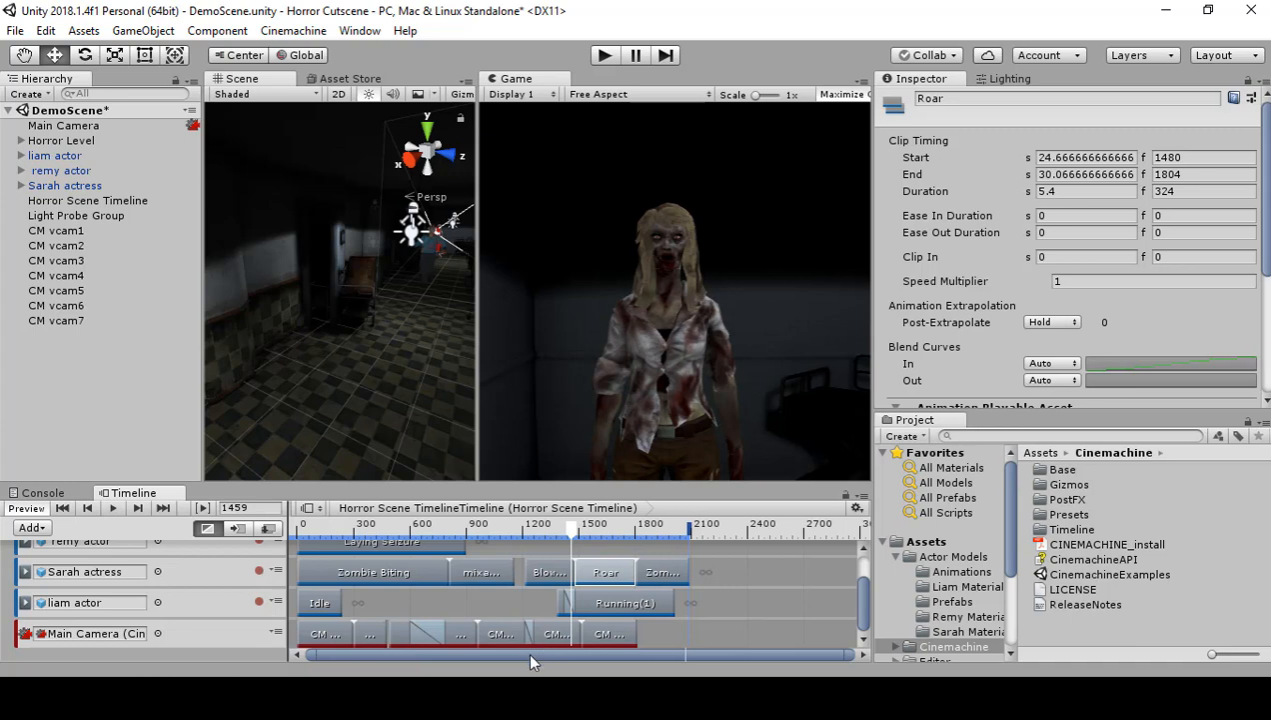
shift+click(654, 571)
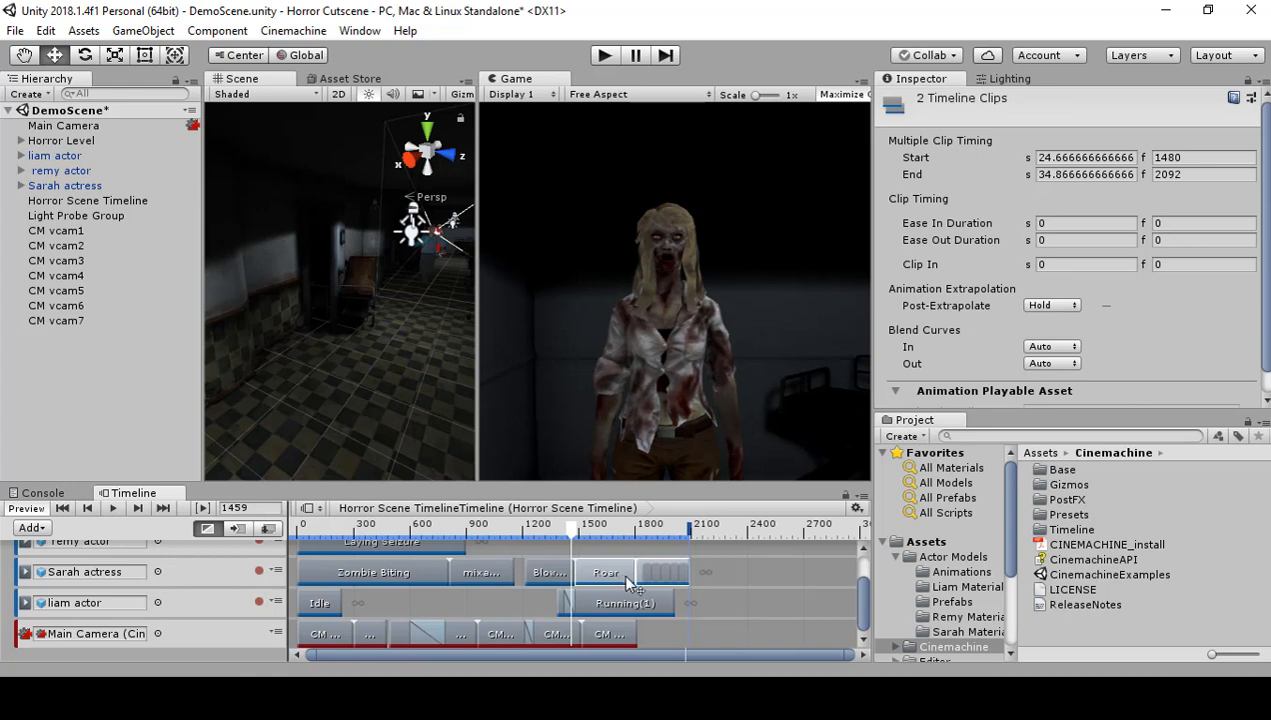
drag(621, 580, 655, 583)
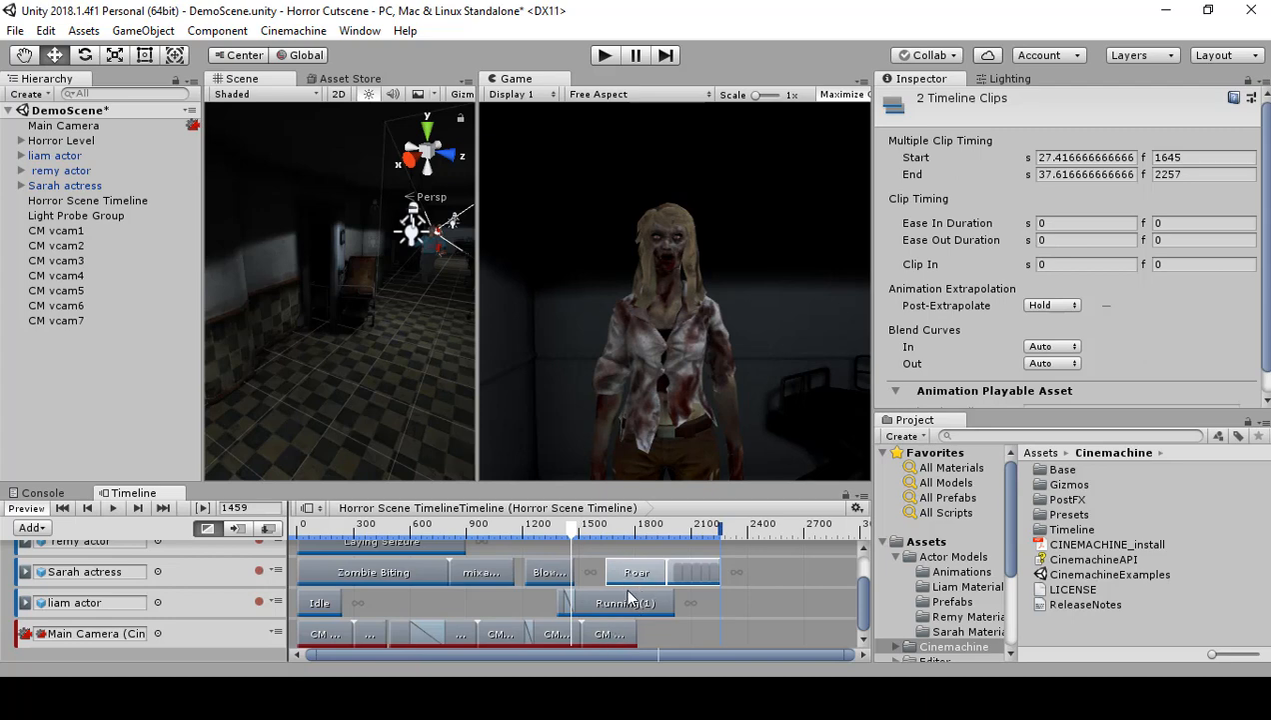
Step: Set CM vcam7's Y rotation to 90 and scrub to frame 1559 to preview its shot
mouse_move(564, 535)
mouse_down()
mouse_move(622, 555)
mouse_move(566, 558)
mouse_up()
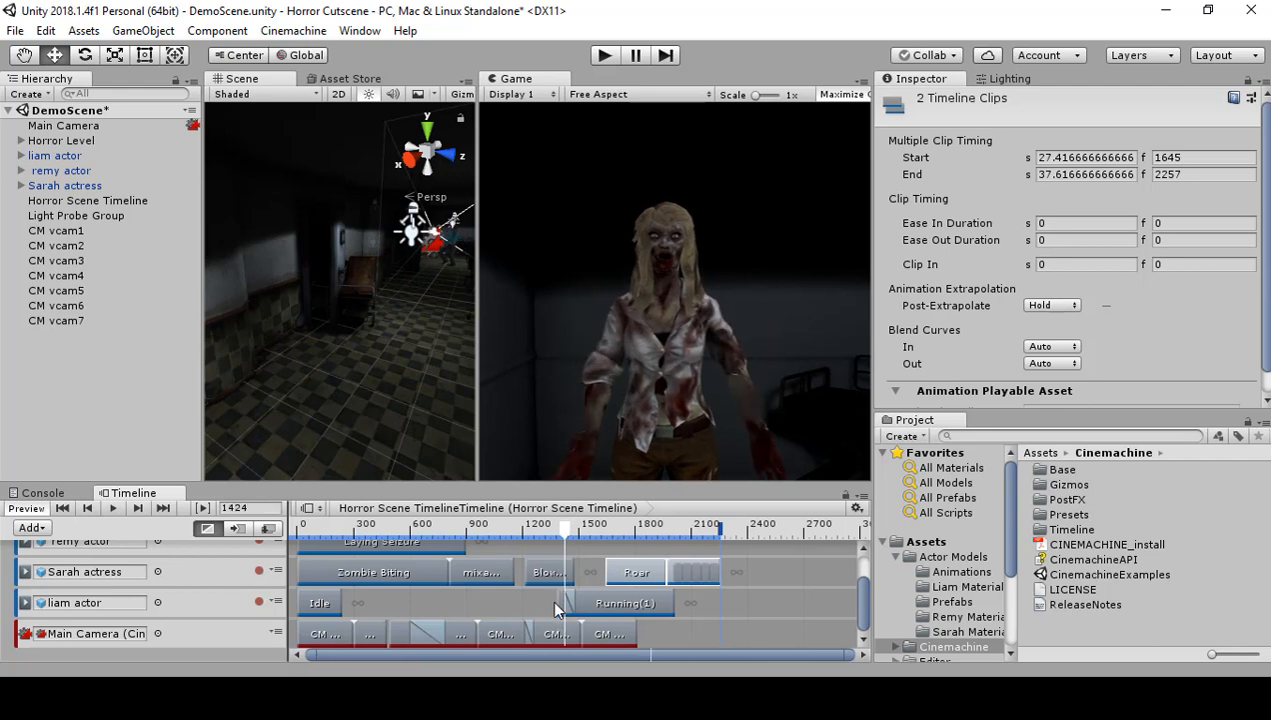
click(557, 604)
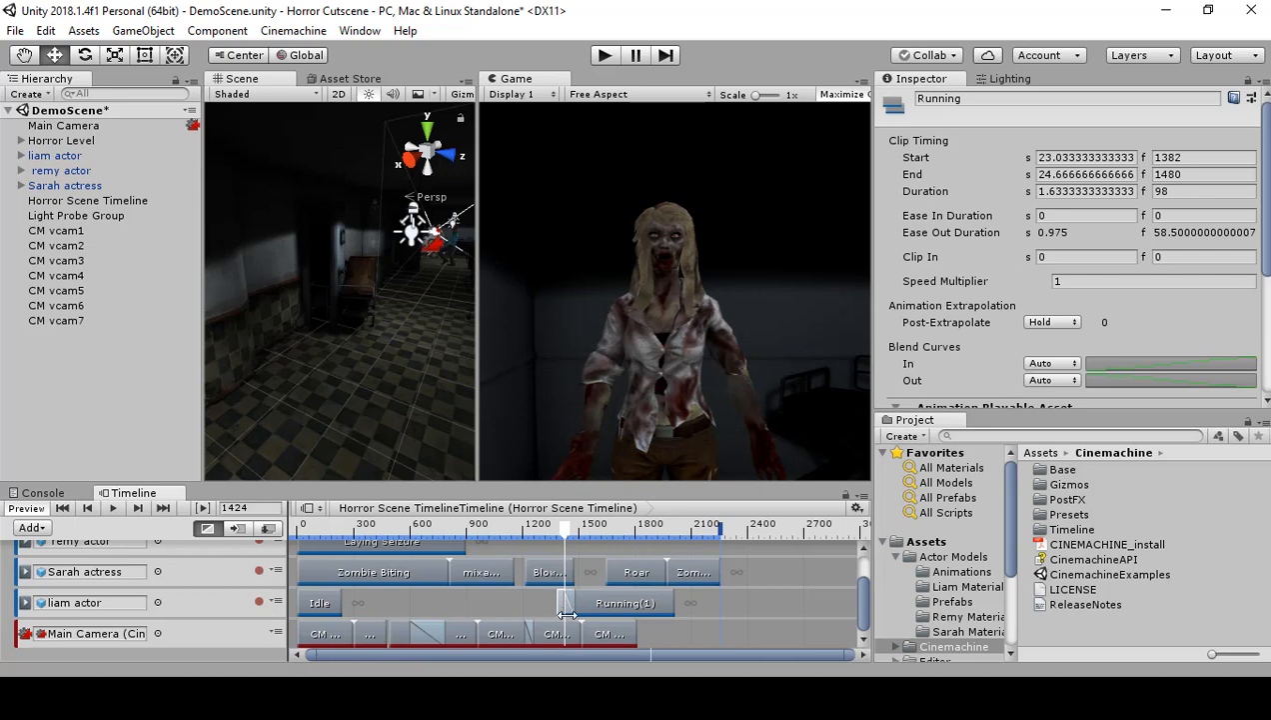
click(564, 530)
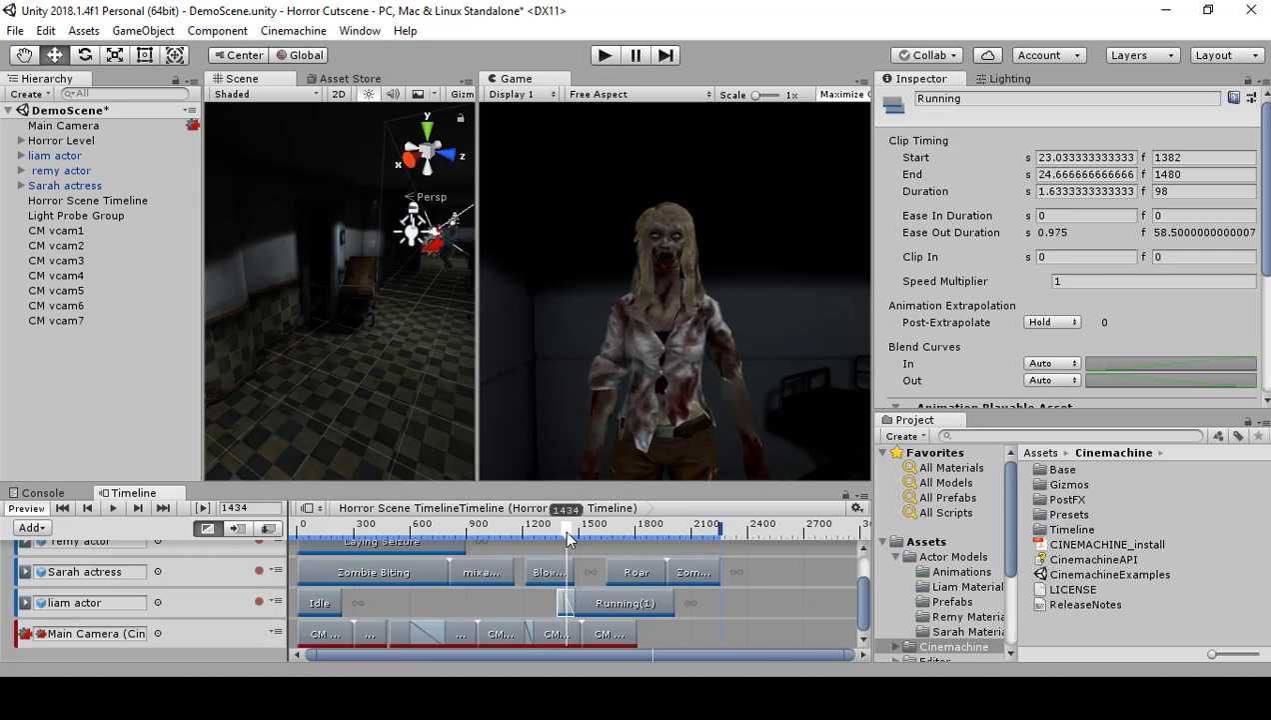
click(618, 633)
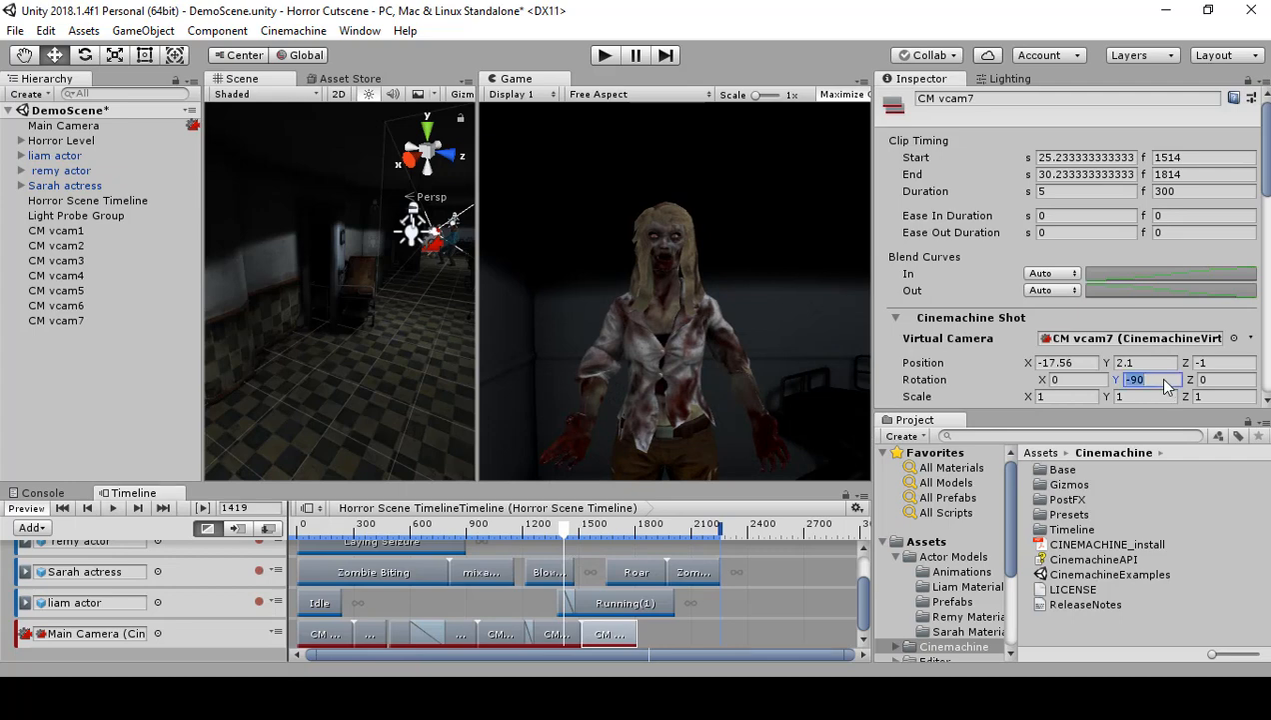
text(9)
click(606, 628)
drag(565, 535, 591, 540)
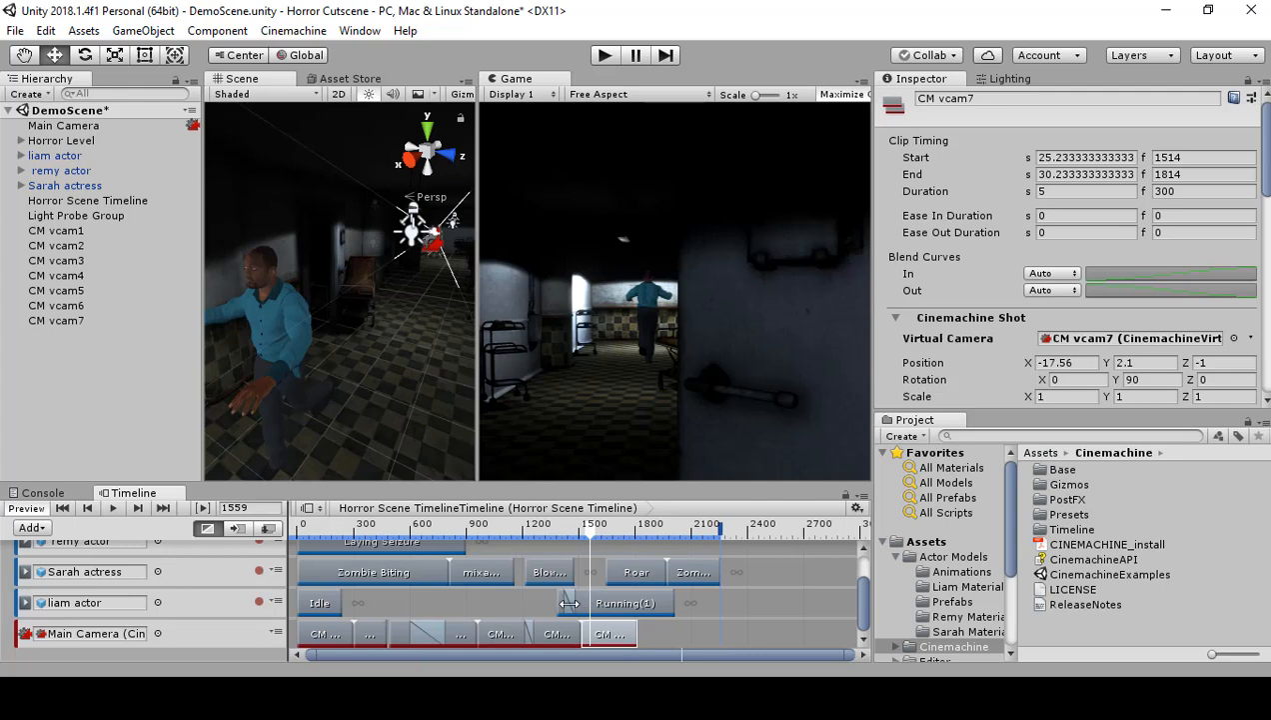
Step: Shift both Running clips on the liam actor track together to start at frame 1514, and scrub to frame 1524
click(624, 599)
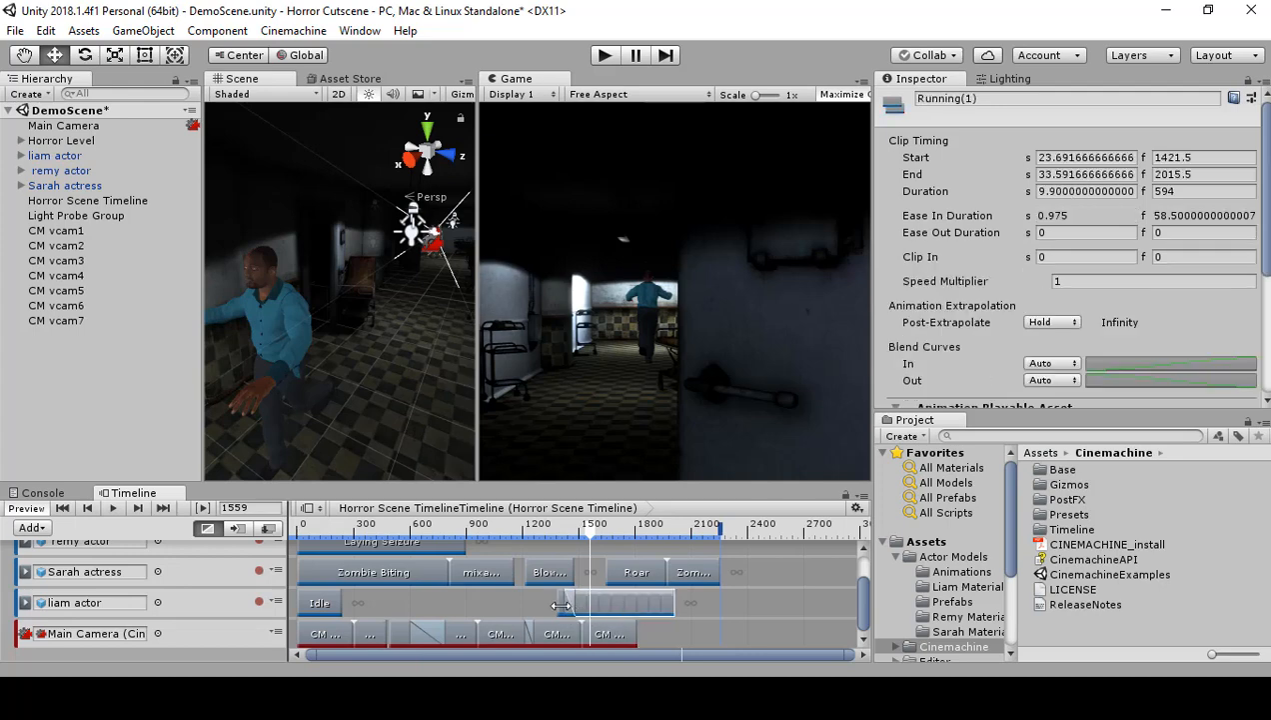
shift+click(562, 608)
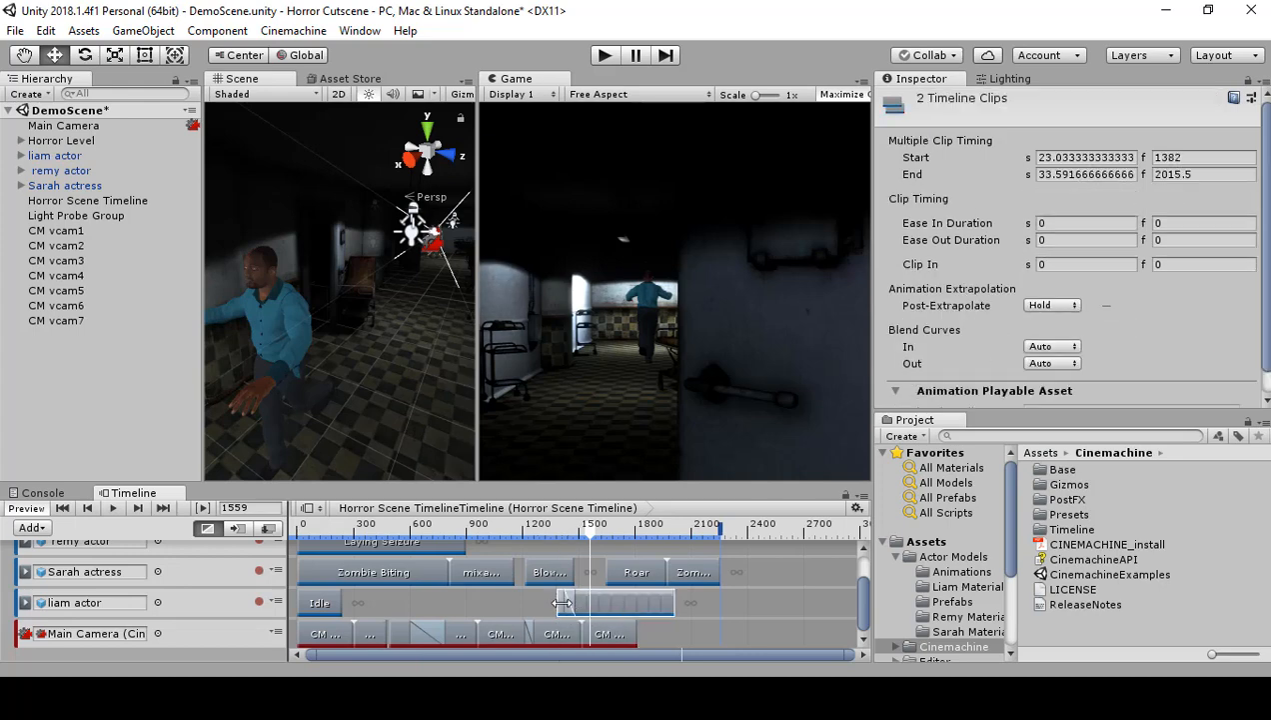
mouse_move(625, 607)
mouse_down()
mouse_move(651, 602)
mouse_move(659, 615)
mouse_move(635, 601)
mouse_up()
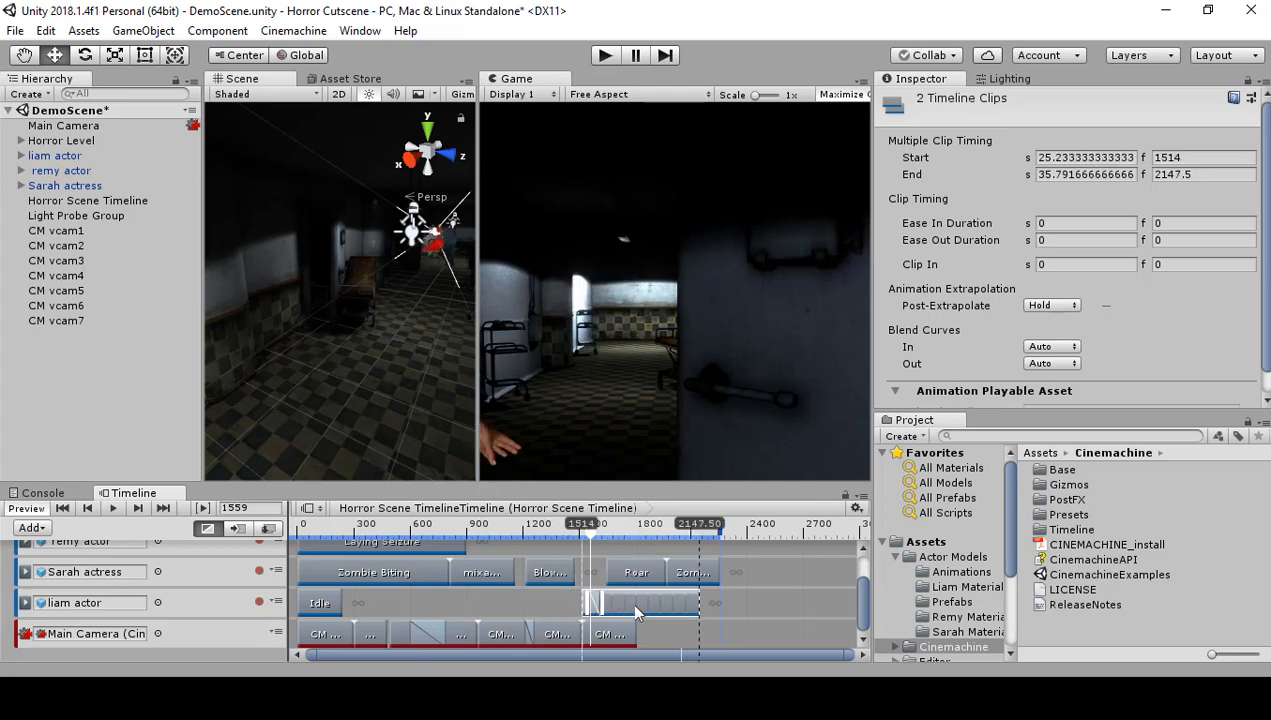
mouse_move(590, 528)
mouse_down()
mouse_move(533, 534)
mouse_move(586, 536)
mouse_up()
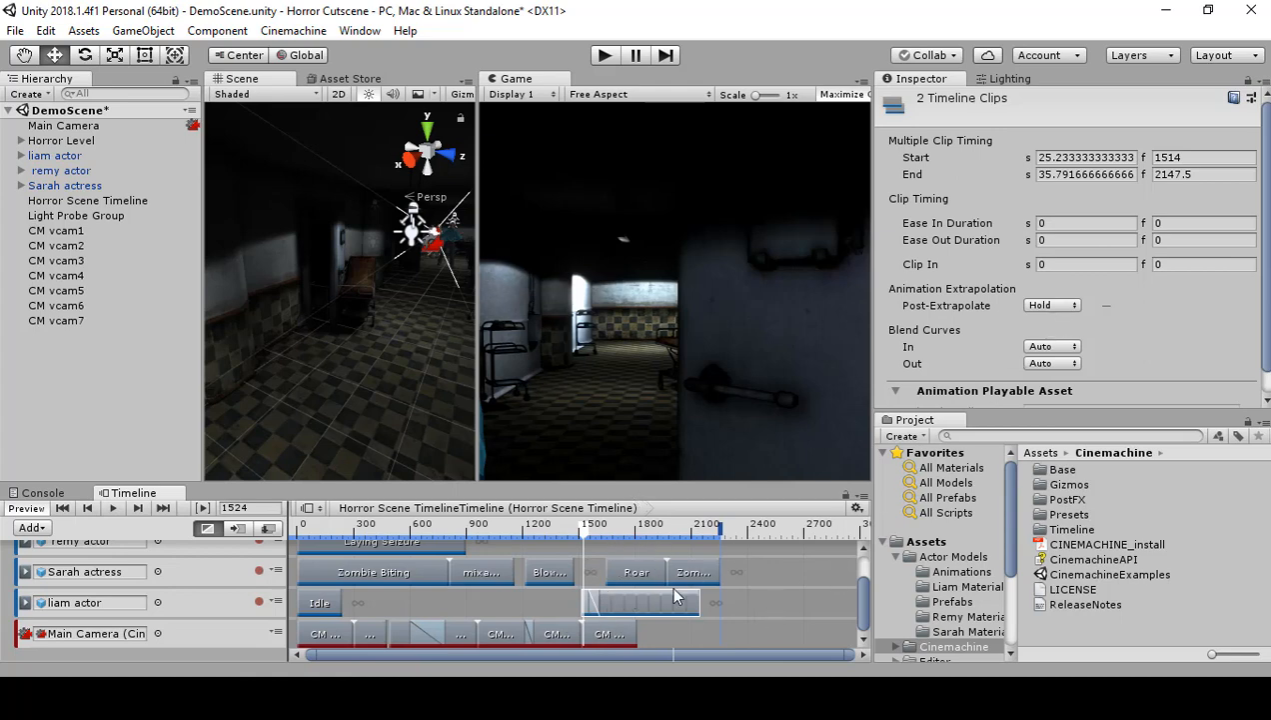
Step: Reposition CM vcam7 in front of the liam actor by setting its position Z to 0.25 and X to -19.24
click(617, 632)
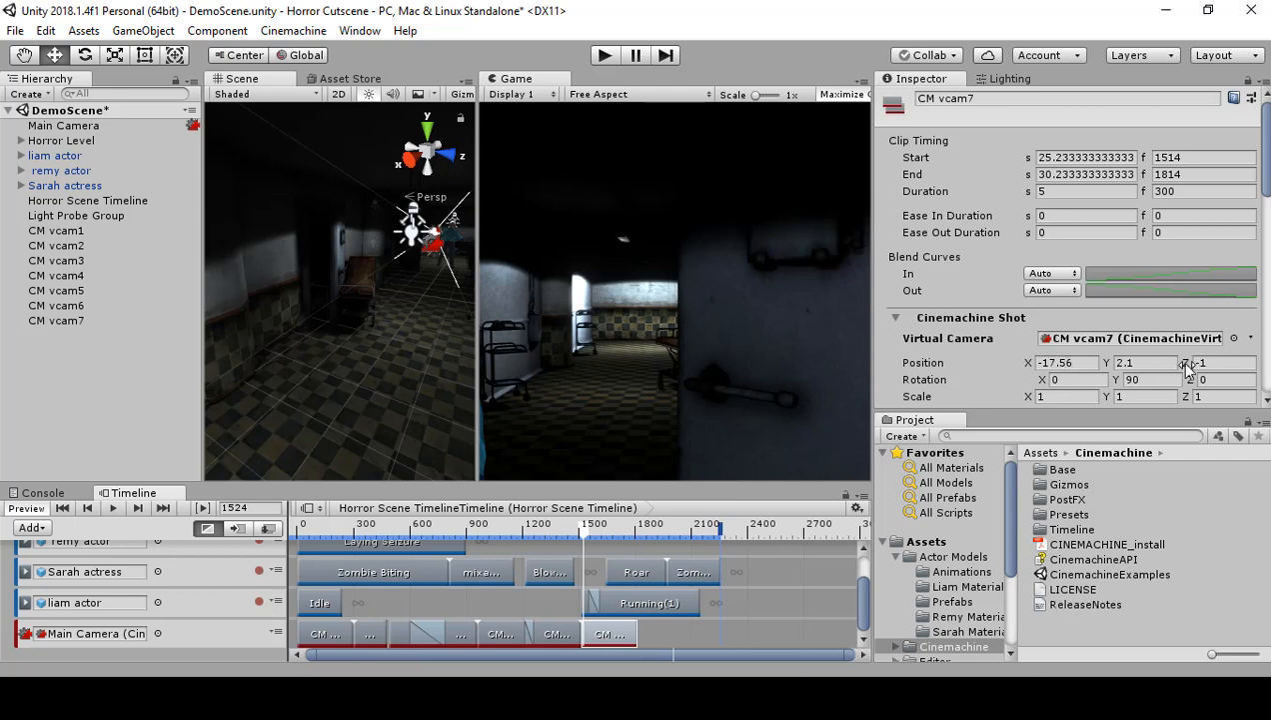
drag(1187, 365, 1222, 366)
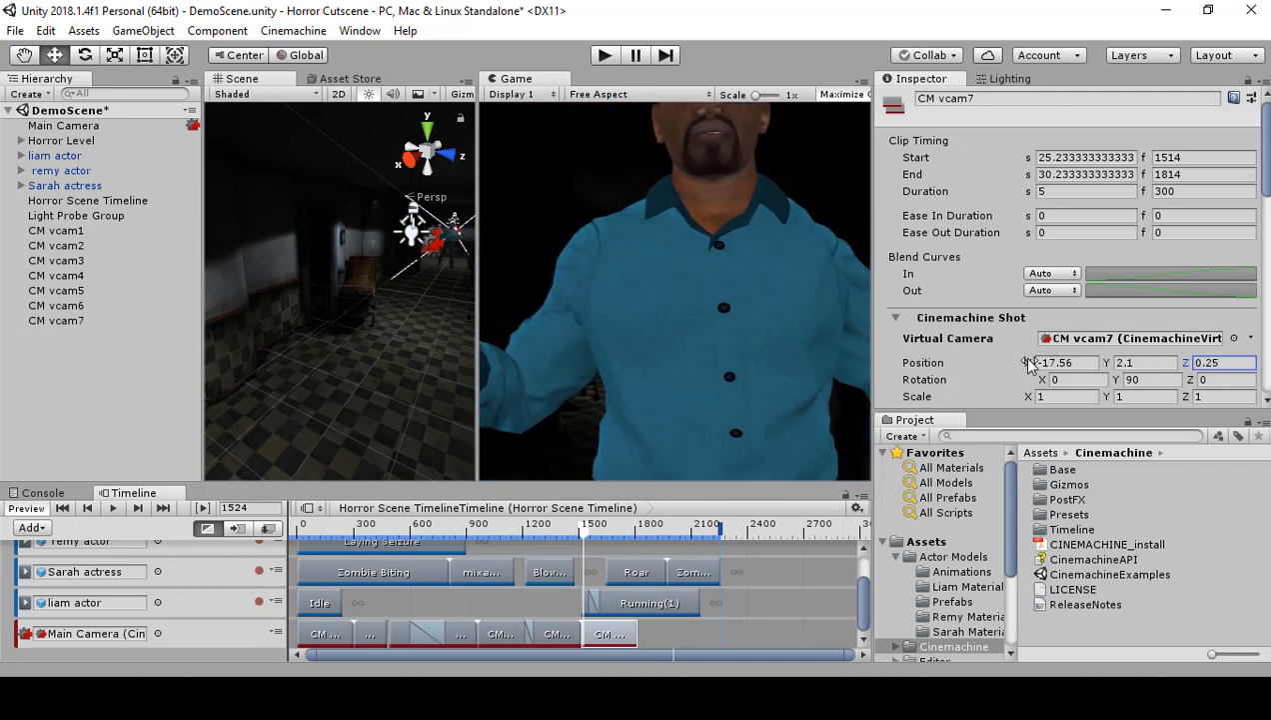
drag(1029, 365, 969, 365)
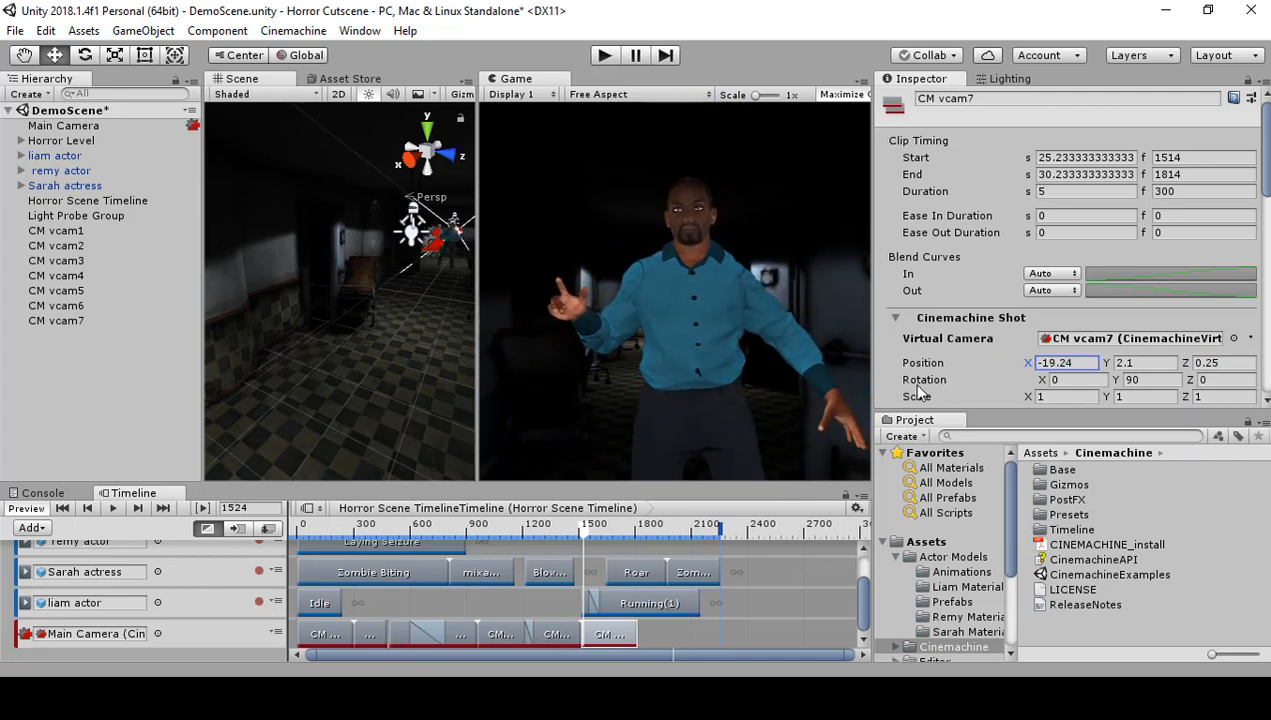
Step: Move the liam actor's Running(1) clip to start at frame 1612 without overlapping the first Running clip, and play back the cut to CM vcam7
mouse_move(583, 530)
mouse_down()
mouse_move(599, 536)
mouse_move(579, 541)
mouse_up()
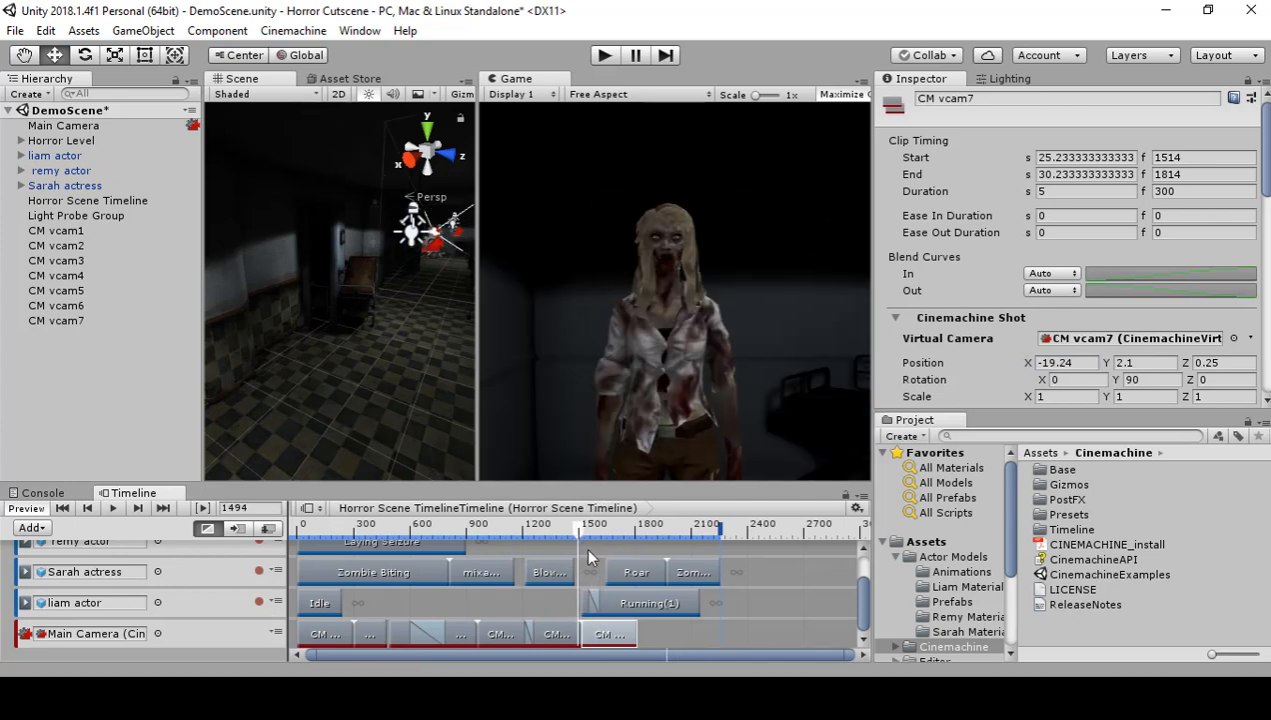
drag(636, 600, 645, 600)
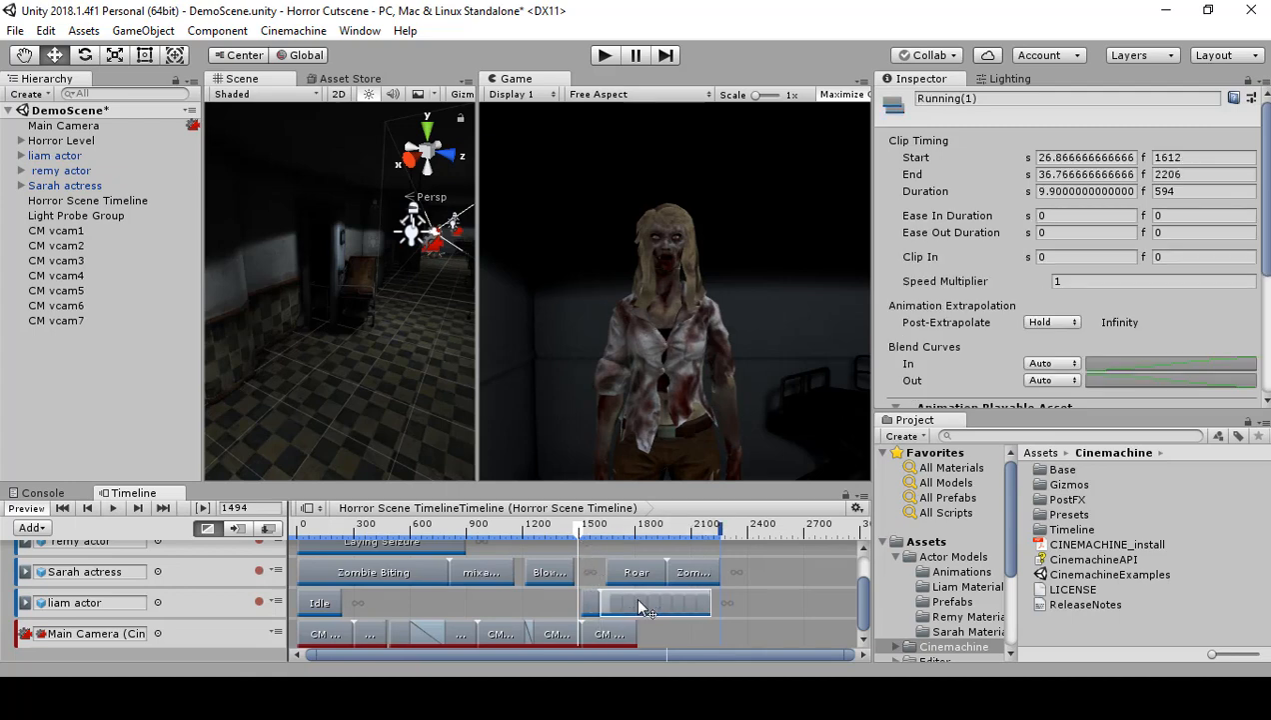
mouse_move(580, 538)
mouse_down()
mouse_move(636, 540)
mouse_move(569, 546)
mouse_up()
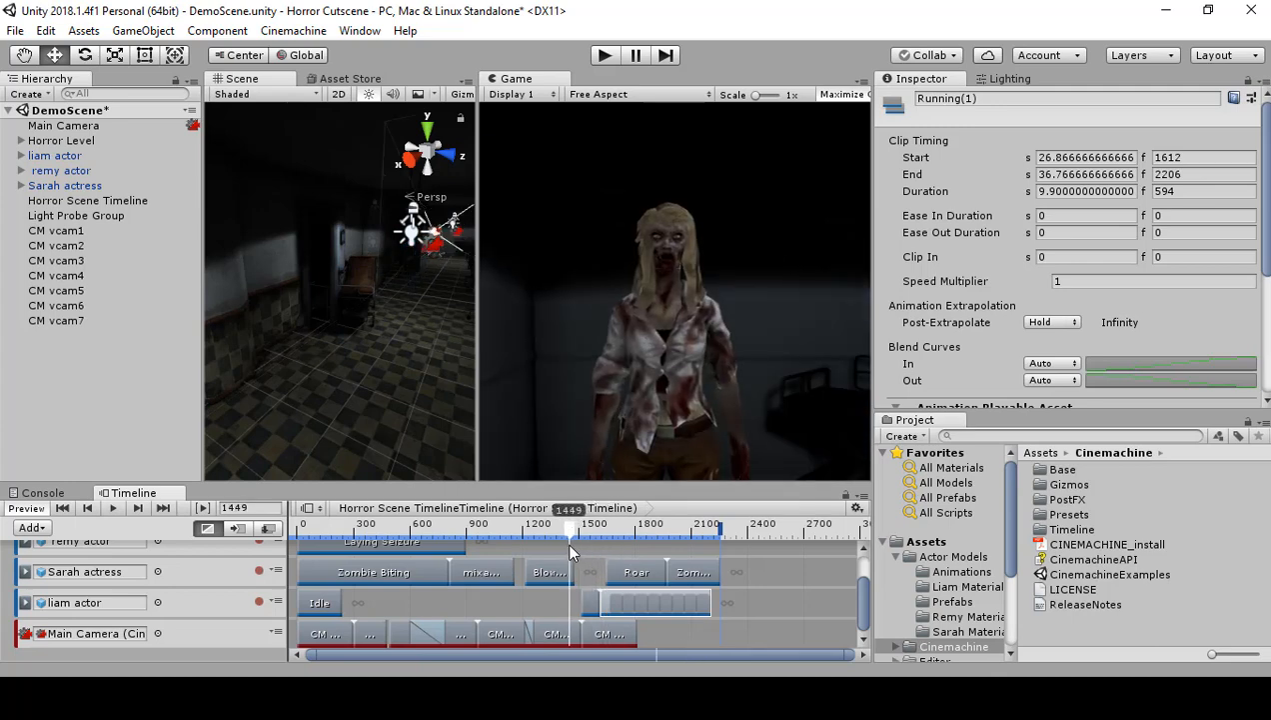
click(107, 509)
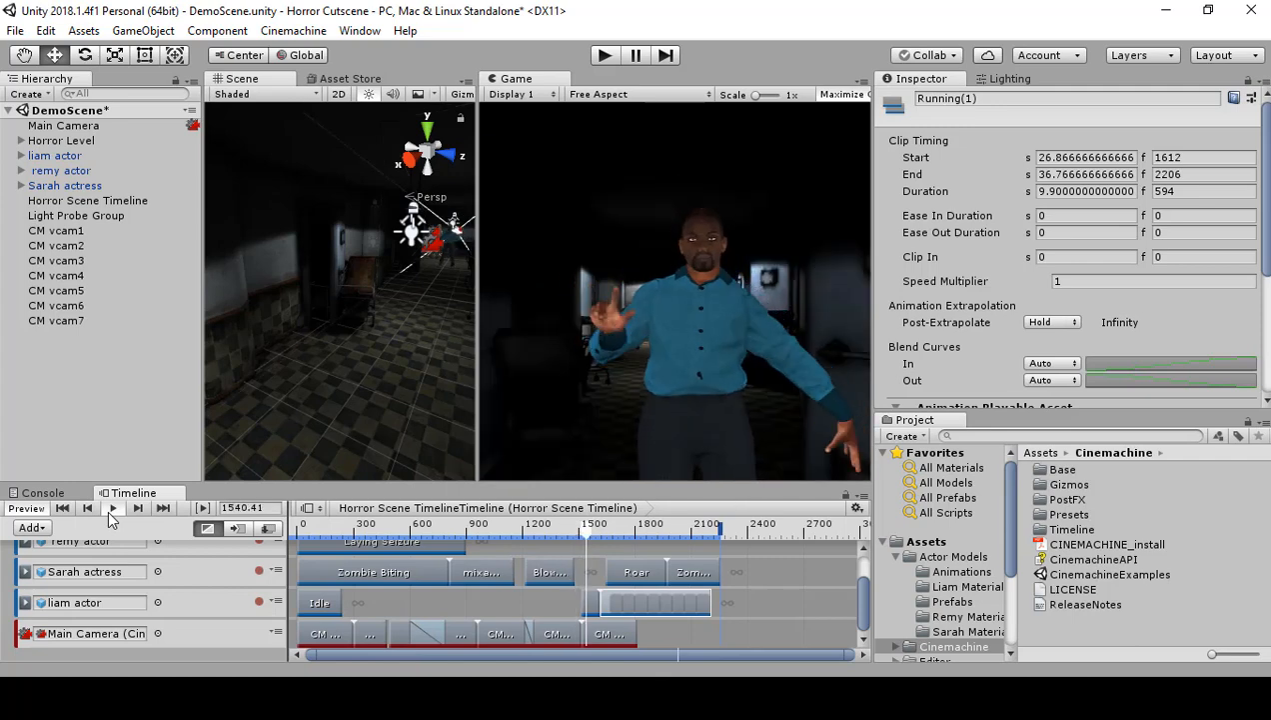
click(107, 508)
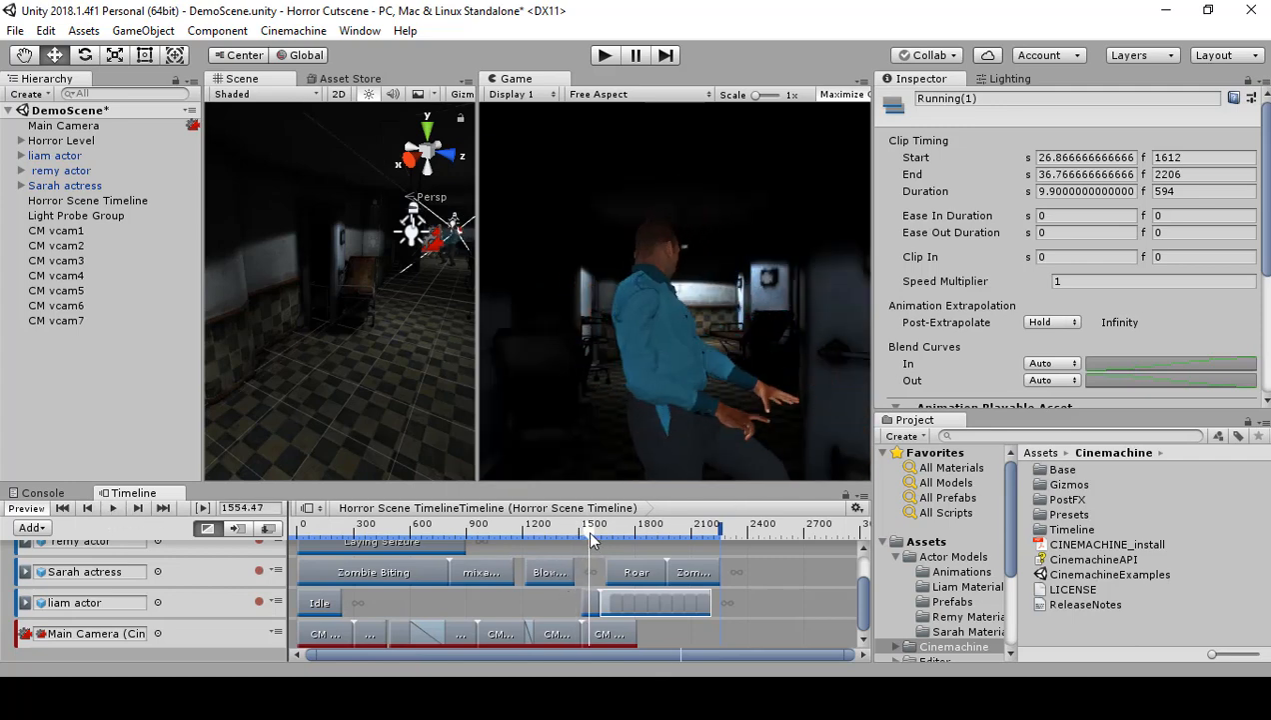
click(549, 527)
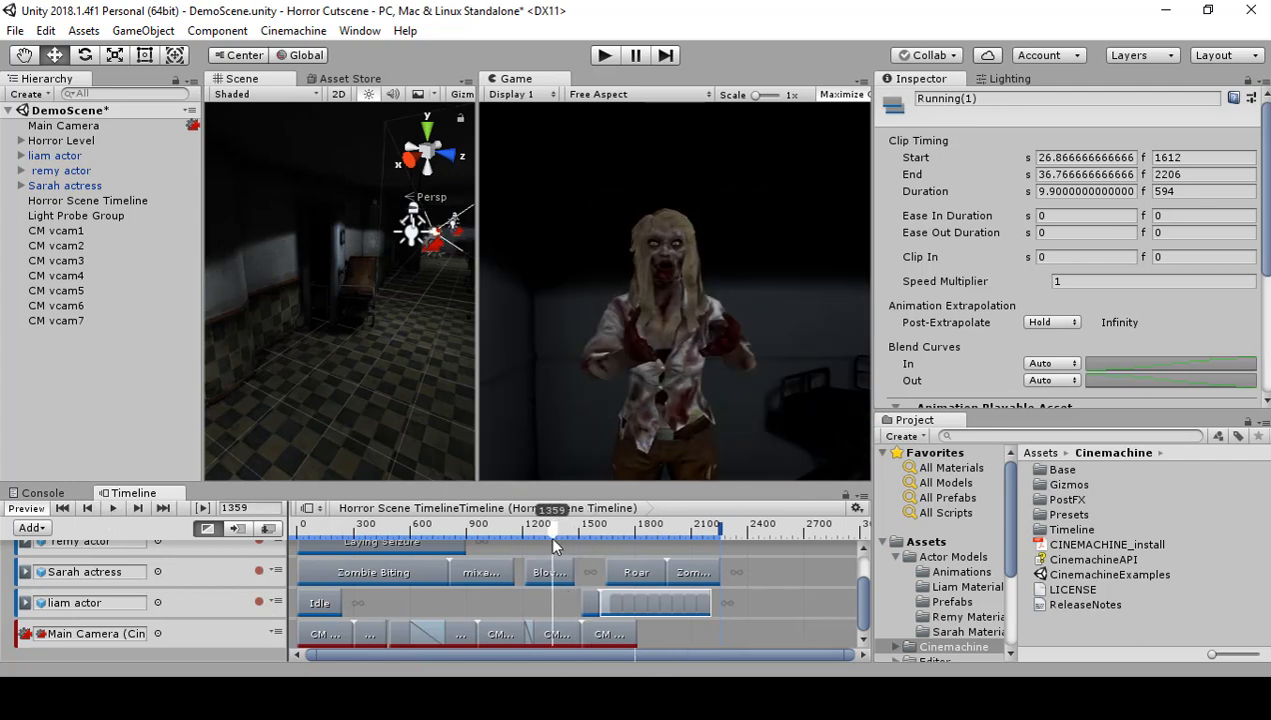
click(107, 509)
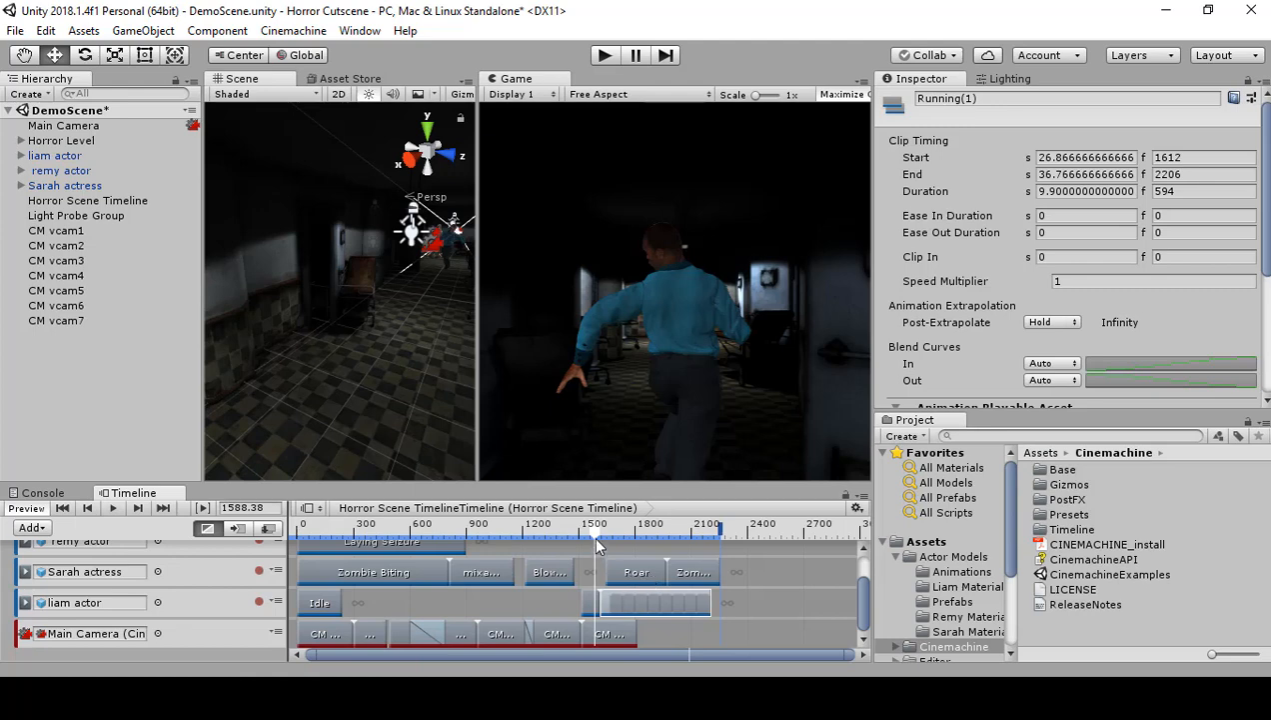
Step: Try shifting both Running clips on the liam actor track together to start at frame 1480
mouse_move(592, 536)
mouse_down()
mouse_move(572, 539)
mouse_move(593, 548)
mouse_up()
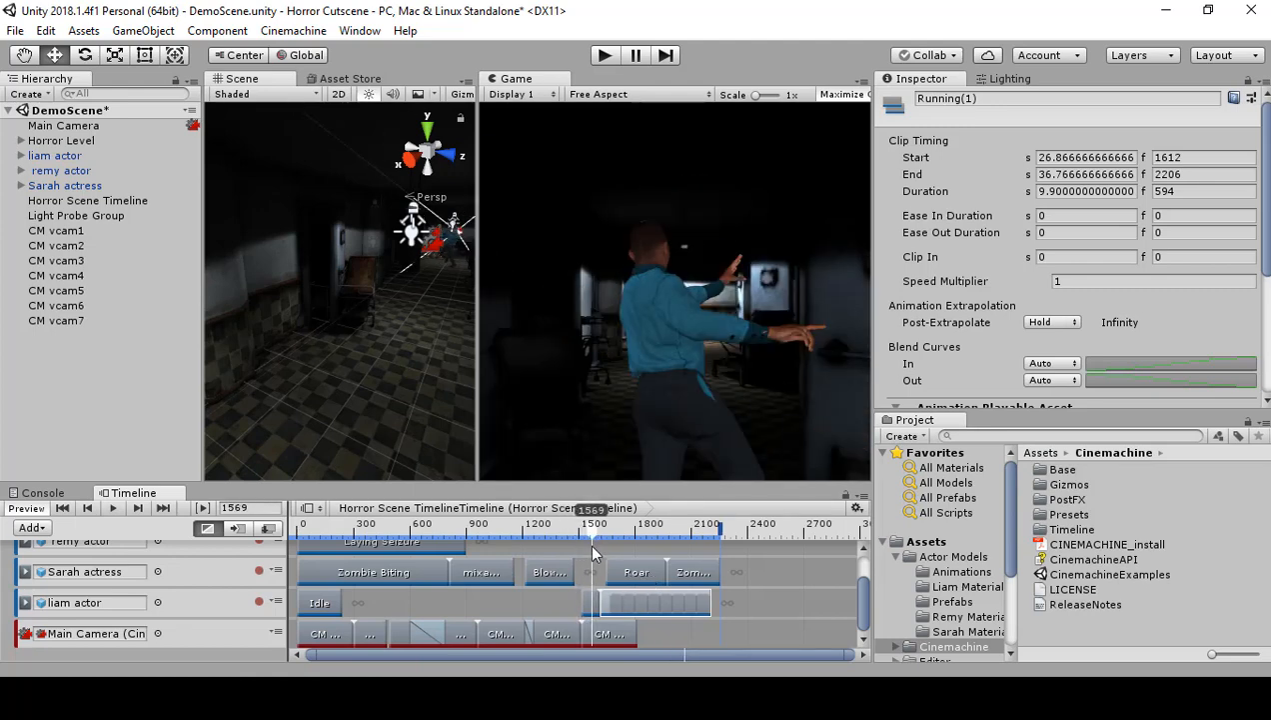
shift+click(590, 605)
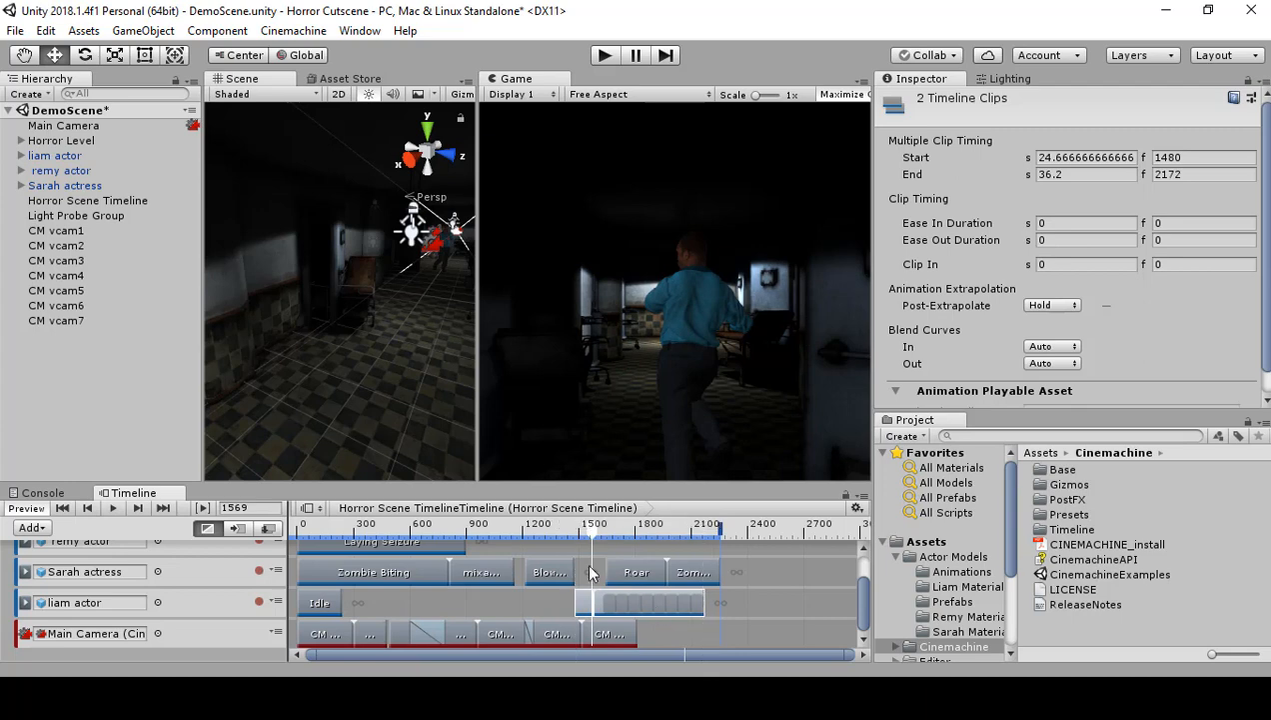
mouse_move(596, 544)
mouse_down()
mouse_move(550, 544)
mouse_move(591, 542)
mouse_up()
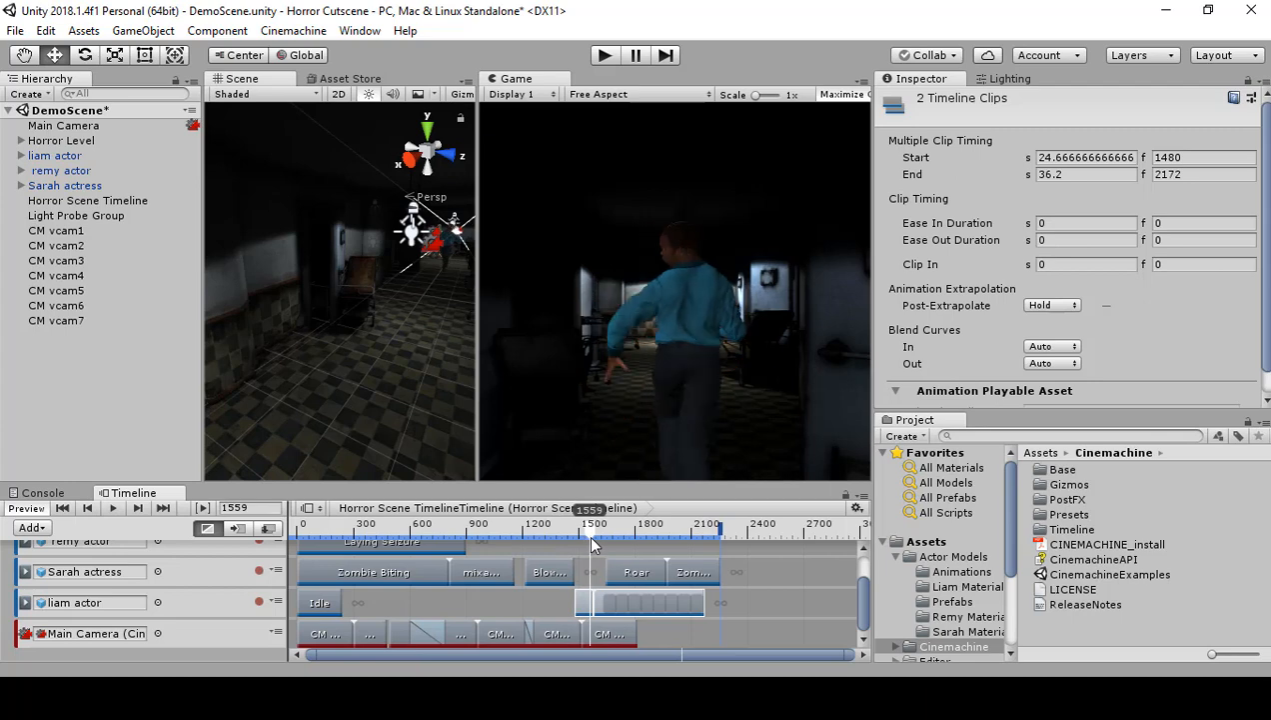
Step: Move the CM vcam7 clip to start at frame 1480, blending 33 frames with the preceding shot, and play back the transition from frame 1354
click(605, 633)
drag(604, 633, 598, 633)
drag(590, 533, 549, 529)
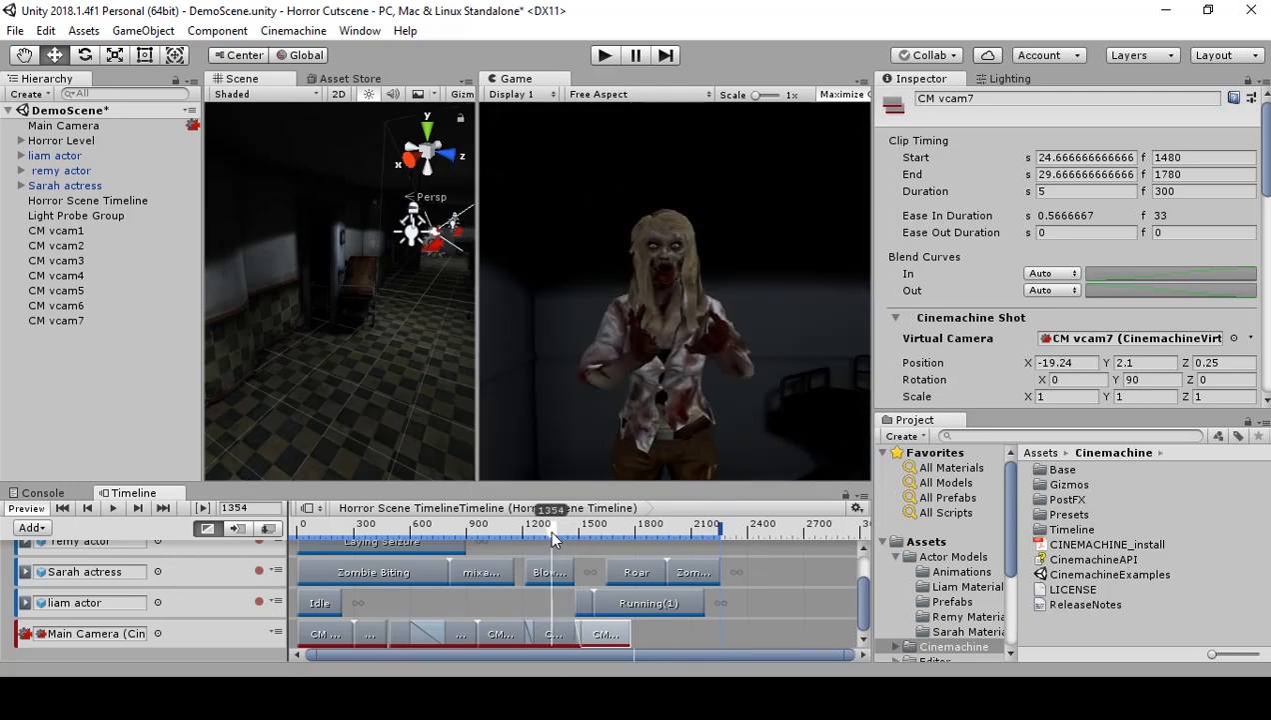
click(115, 507)
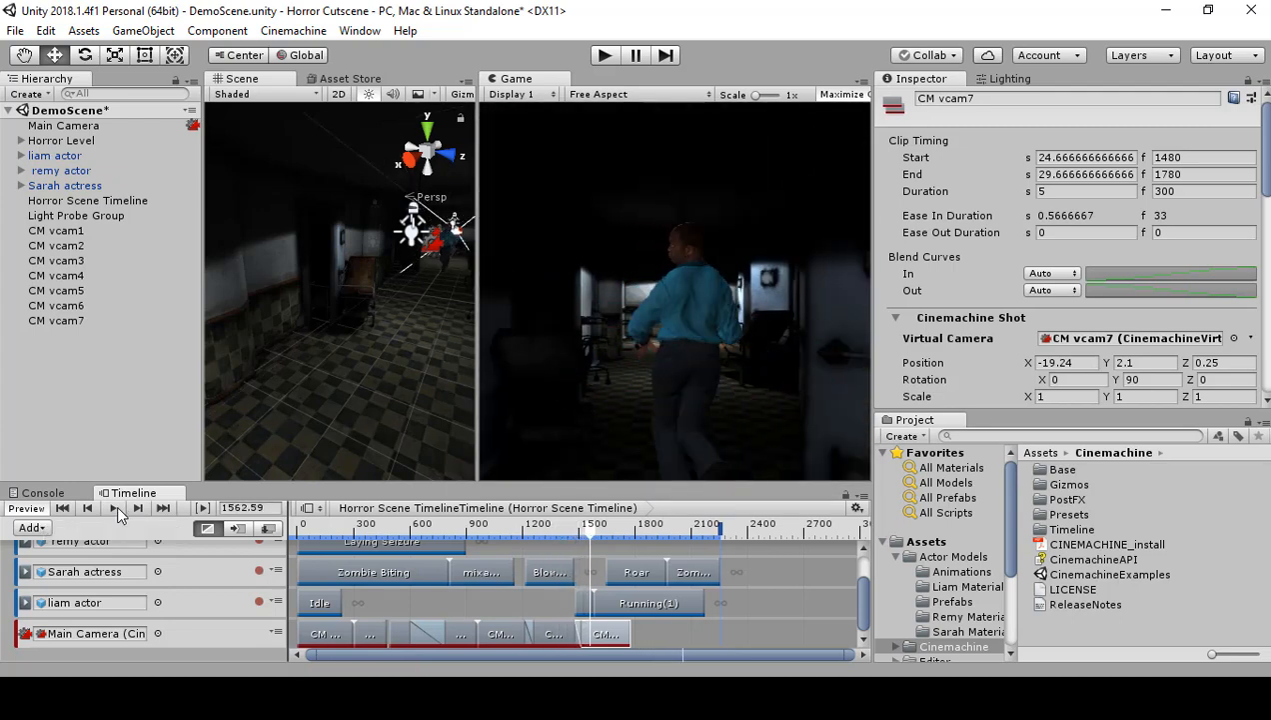
Step: Shift both Running clips on the liam actor track together to start at frame 1514, and play back from frame 1474
click(620, 603)
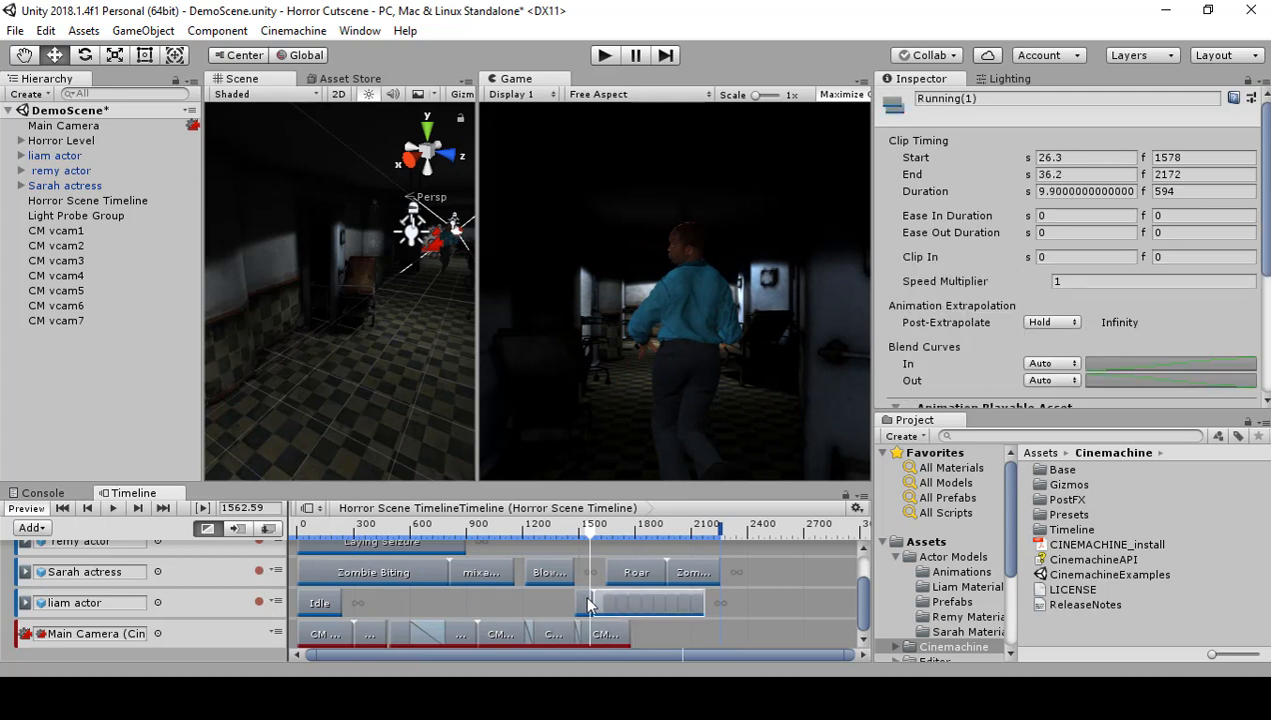
click(586, 603)
drag(627, 601, 636, 603)
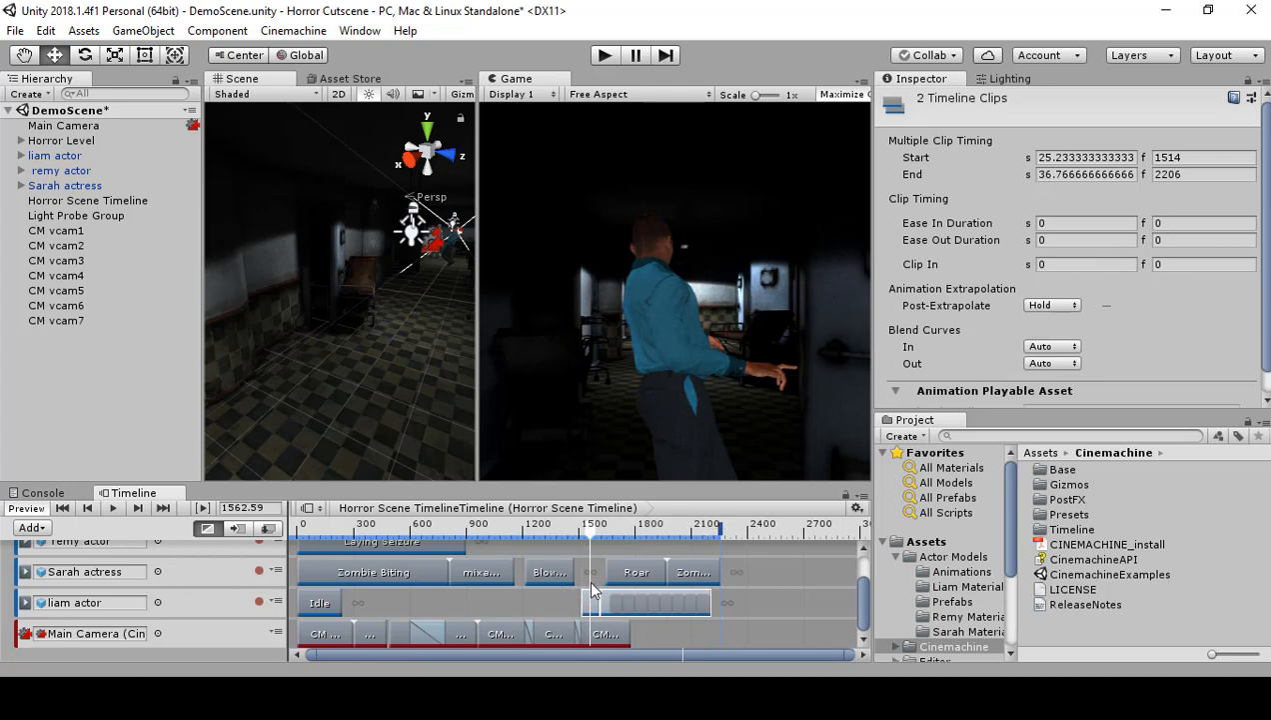
drag(589, 538, 575, 539)
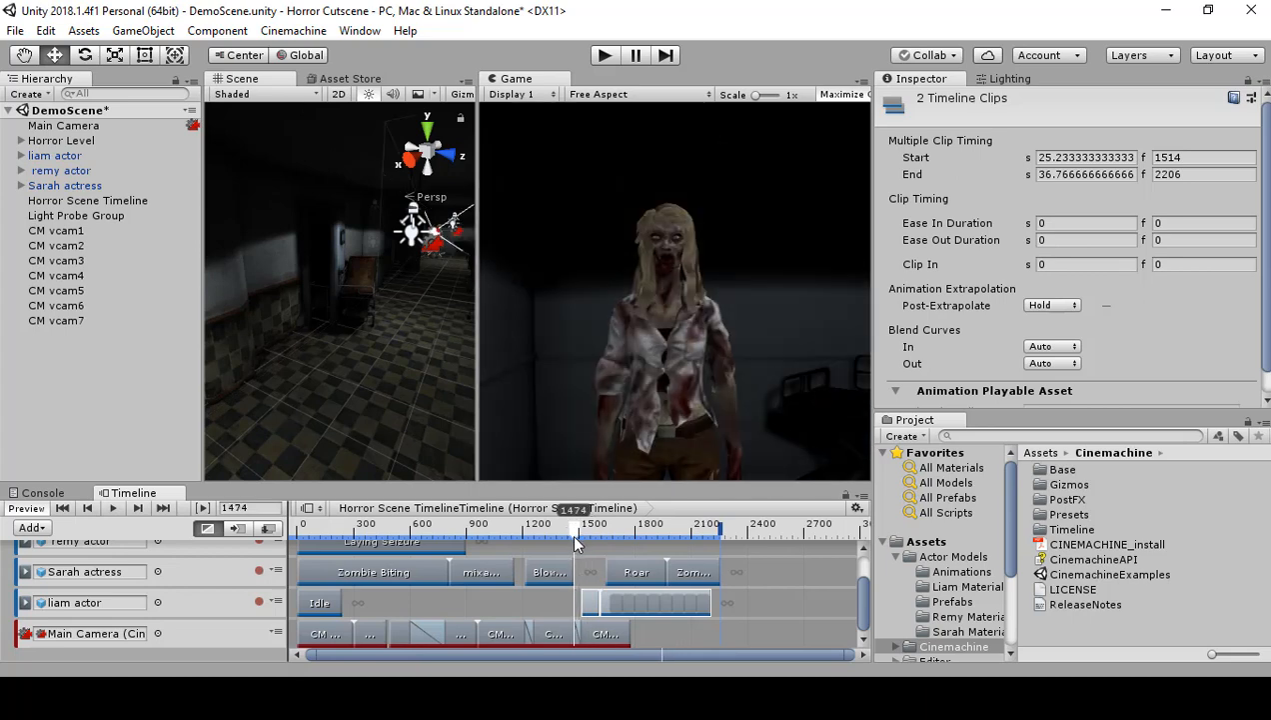
click(114, 508)
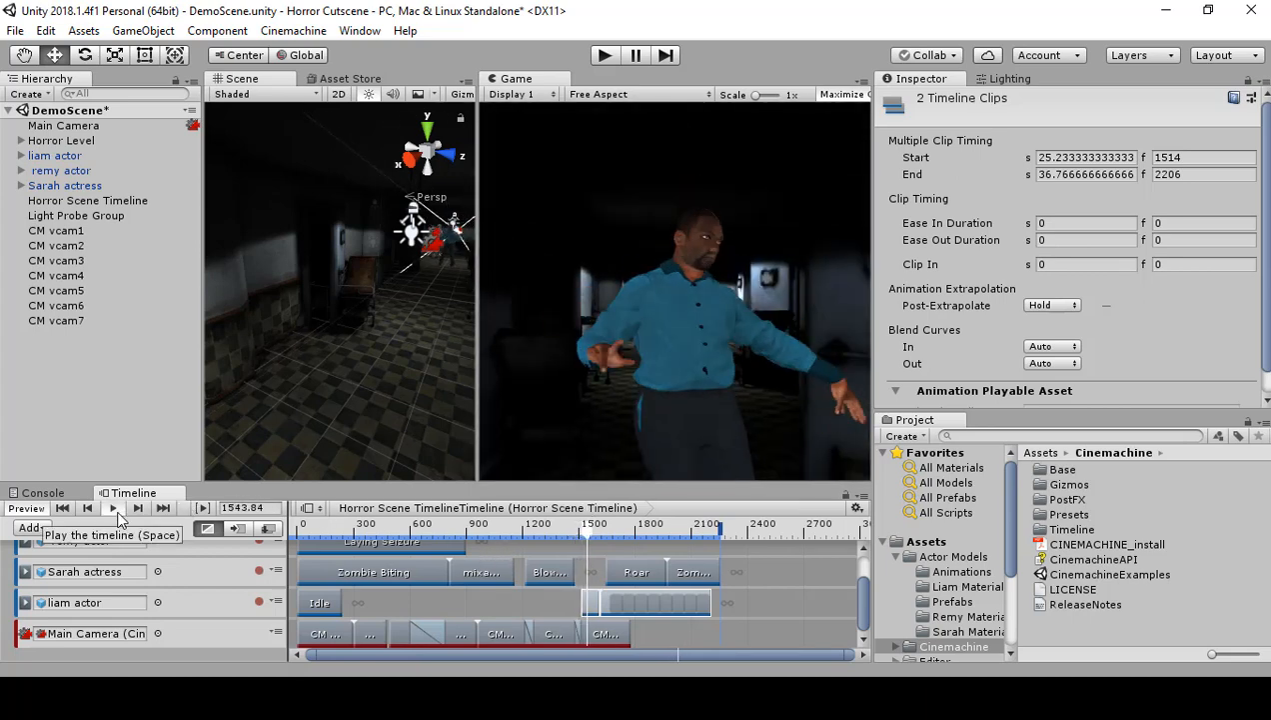
click(115, 508)
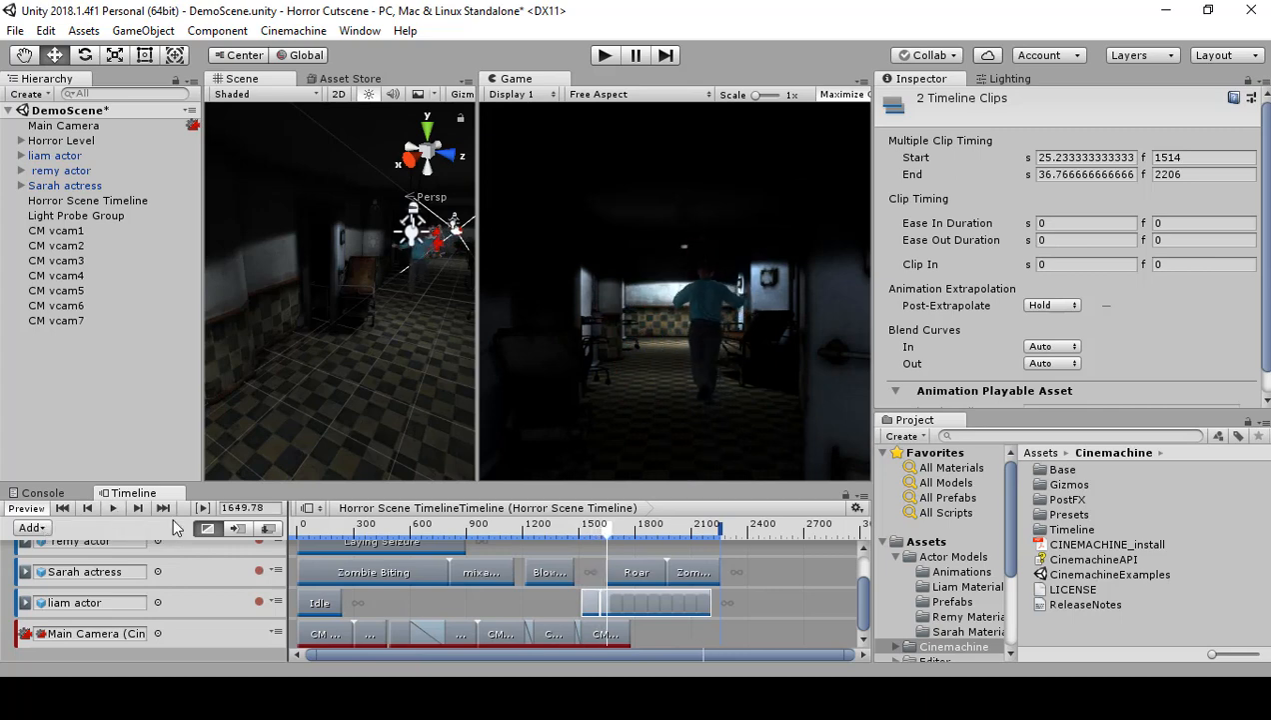
Step: Scrub between frames 1509 and 1659 to examine the liam actor's run in the CM vcam7 shot
drag(604, 538, 581, 550)
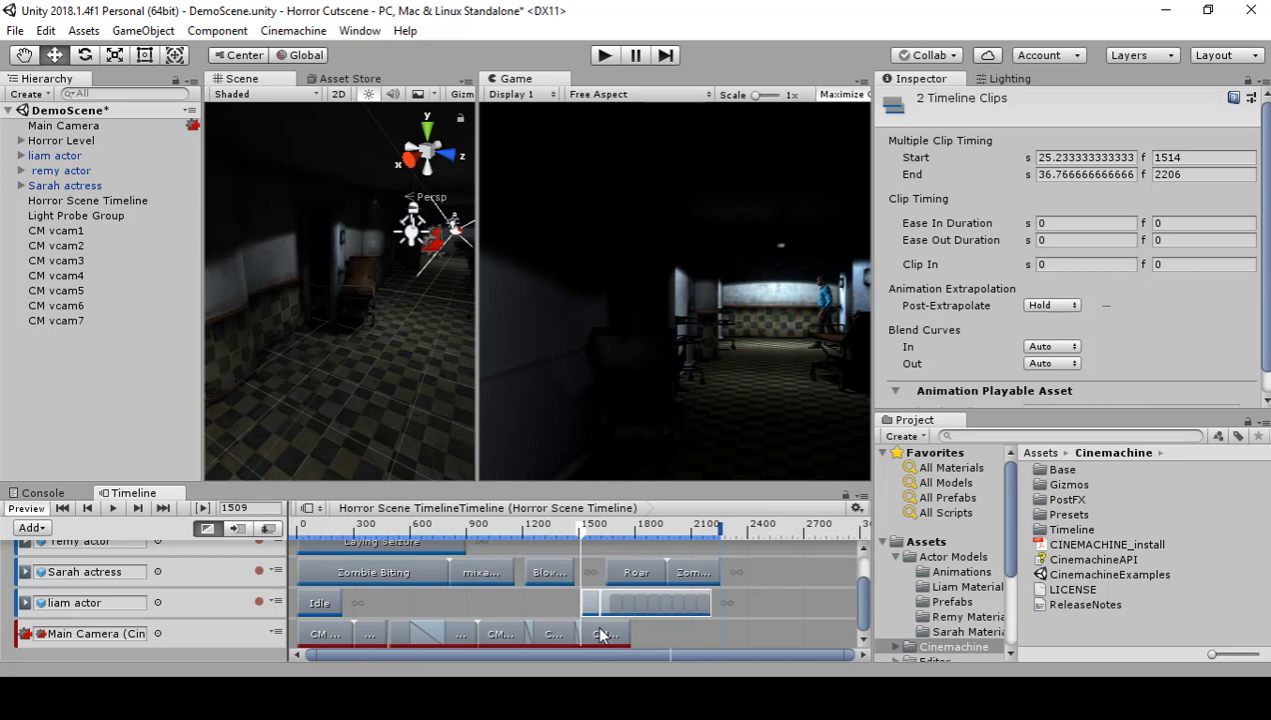
click(619, 597)
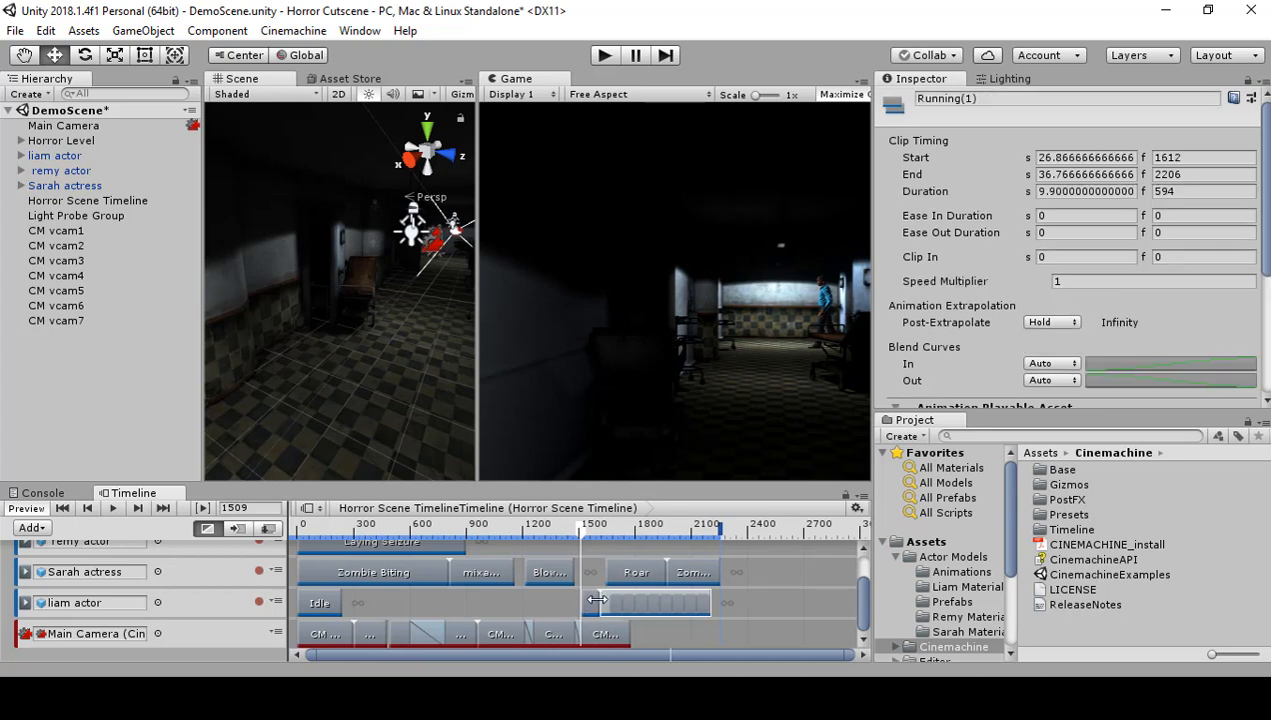
drag(619, 607, 585, 583)
click(591, 607)
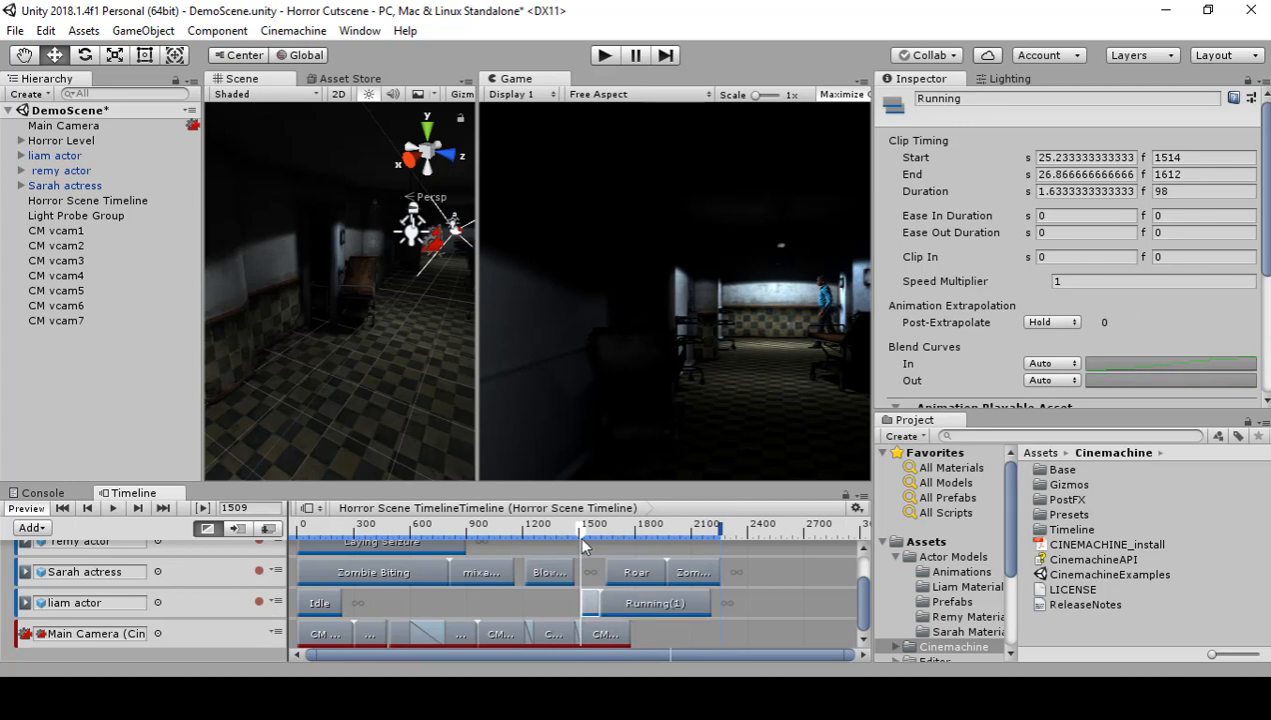
drag(581, 526, 602, 550)
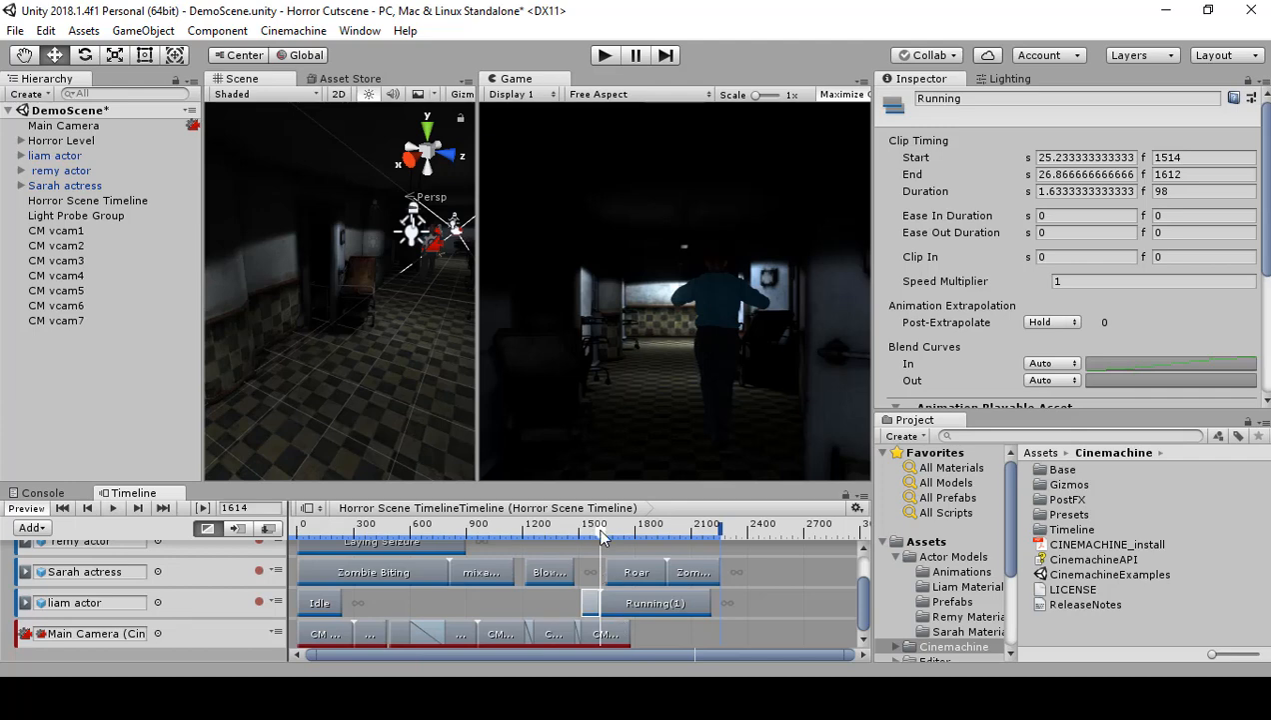
mouse_move(602, 537)
mouse_down()
mouse_move(630, 540)
mouse_move(608, 535)
mouse_up()
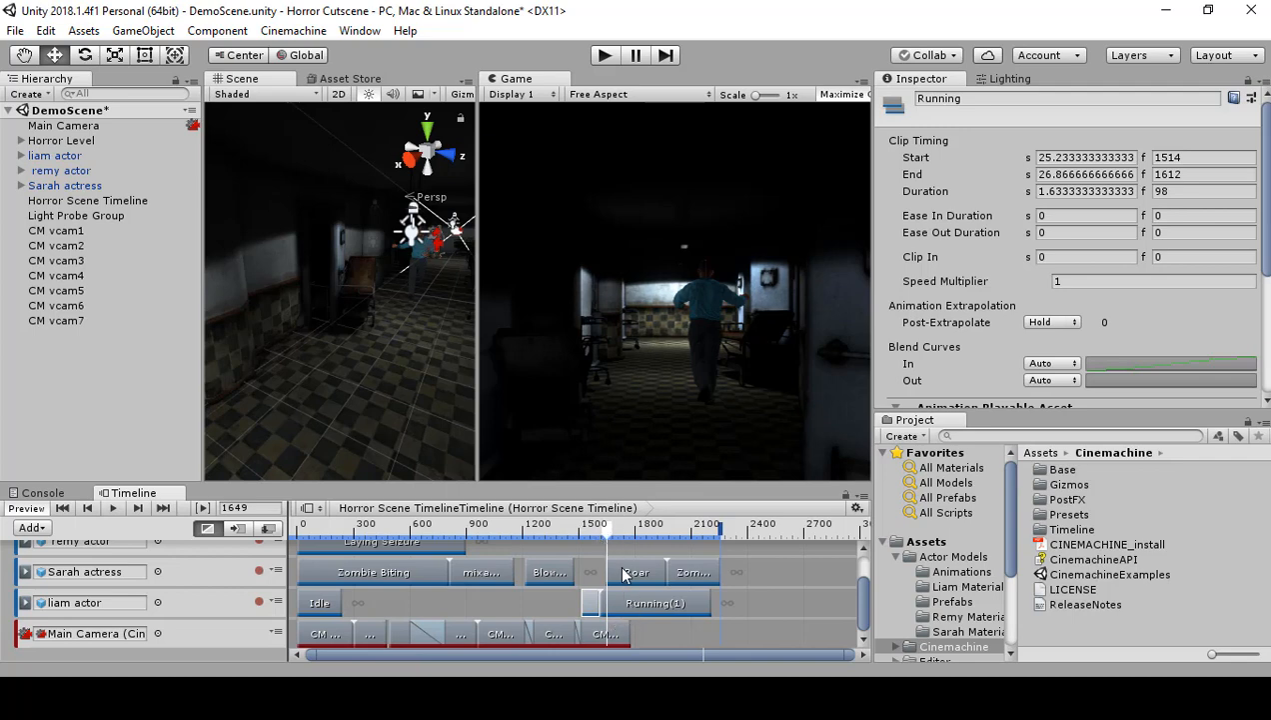
drag(602, 531, 609, 534)
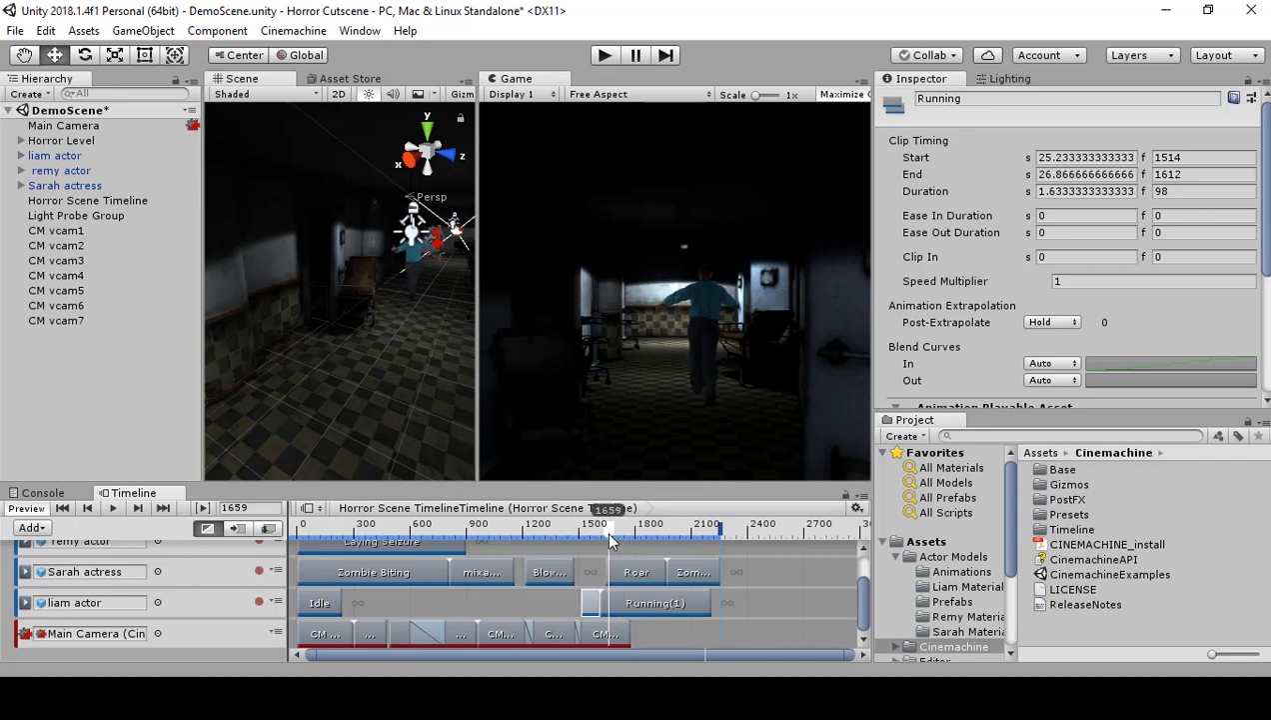
Step: Play back the CM vcam7 shot from frame 1659 and return the playhead to frame 1669
click(622, 633)
click(665, 636)
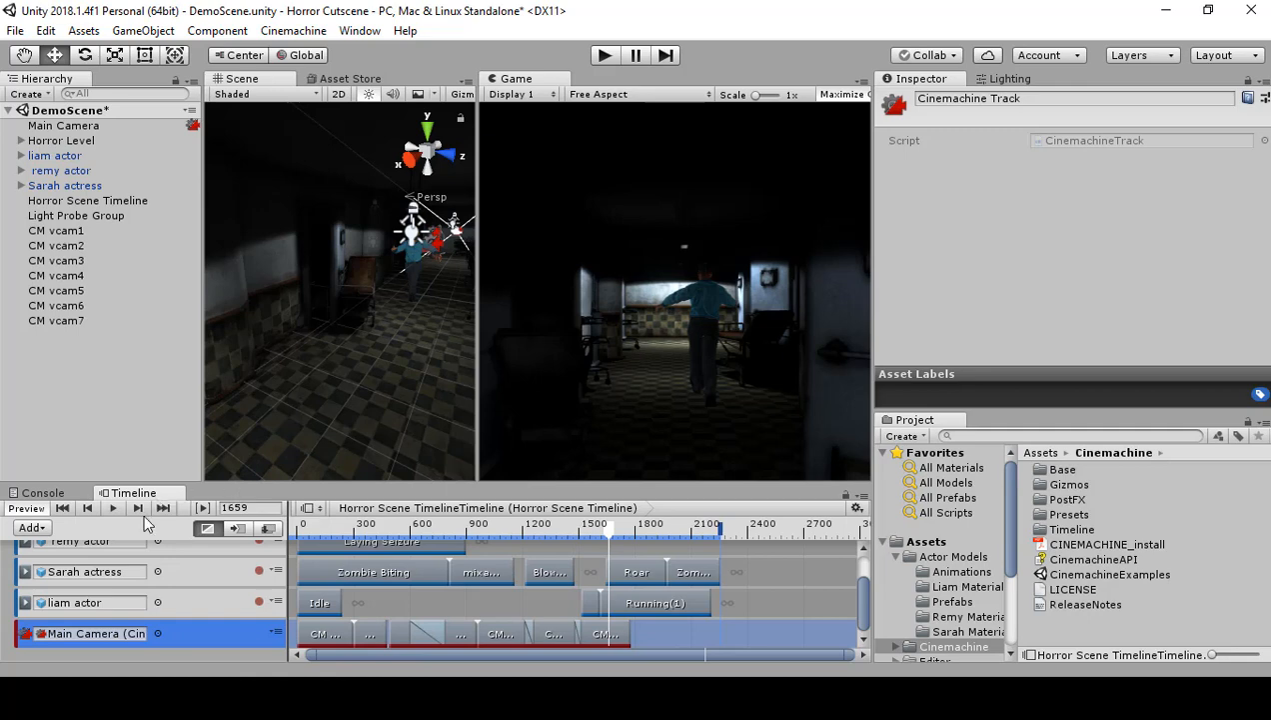
click(114, 508)
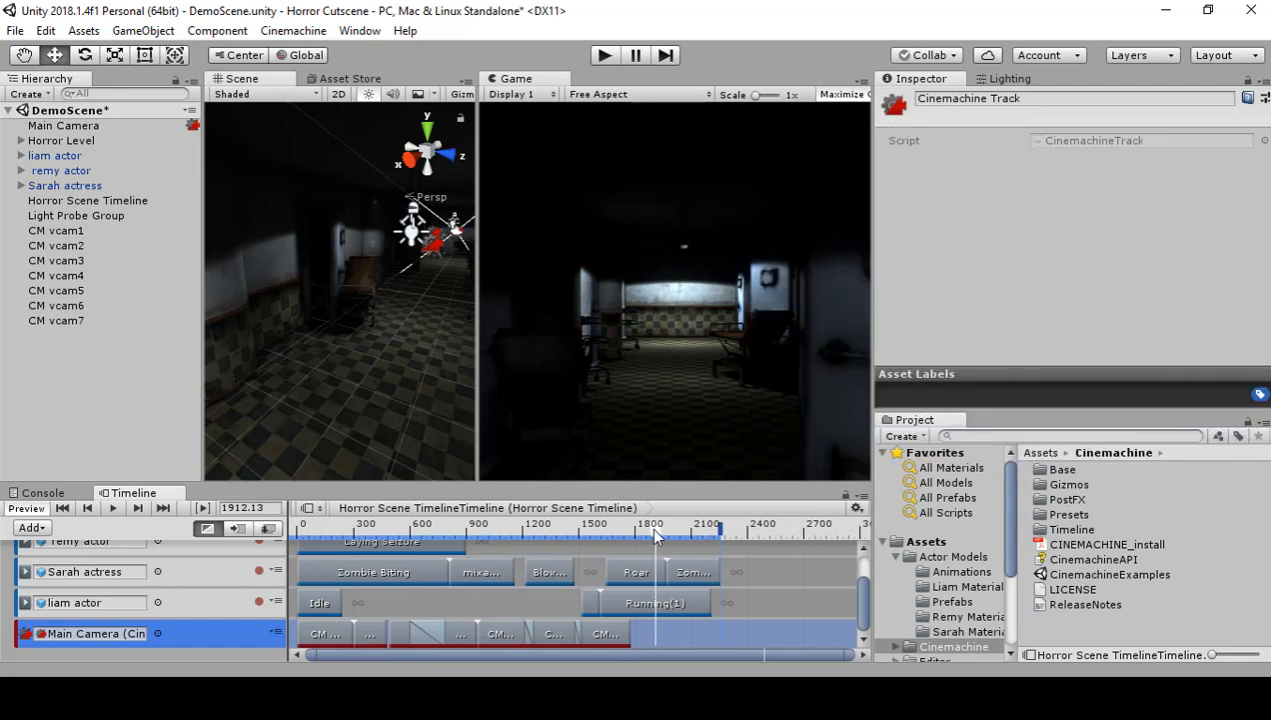
drag(649, 526, 610, 560)
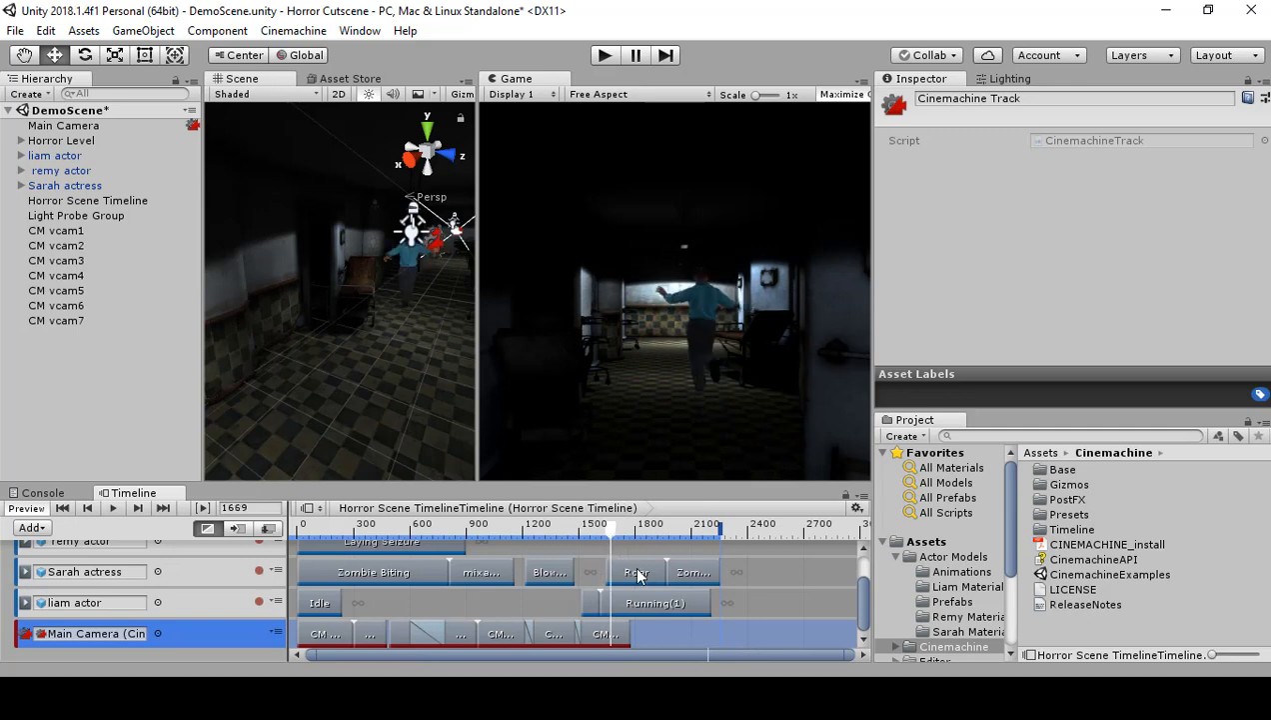
Step: Add a Cinemachine shot clip starting at frame 1780, directly after the CM vcam7 clip, and create a new virtual camera for it
right_click(654, 636)
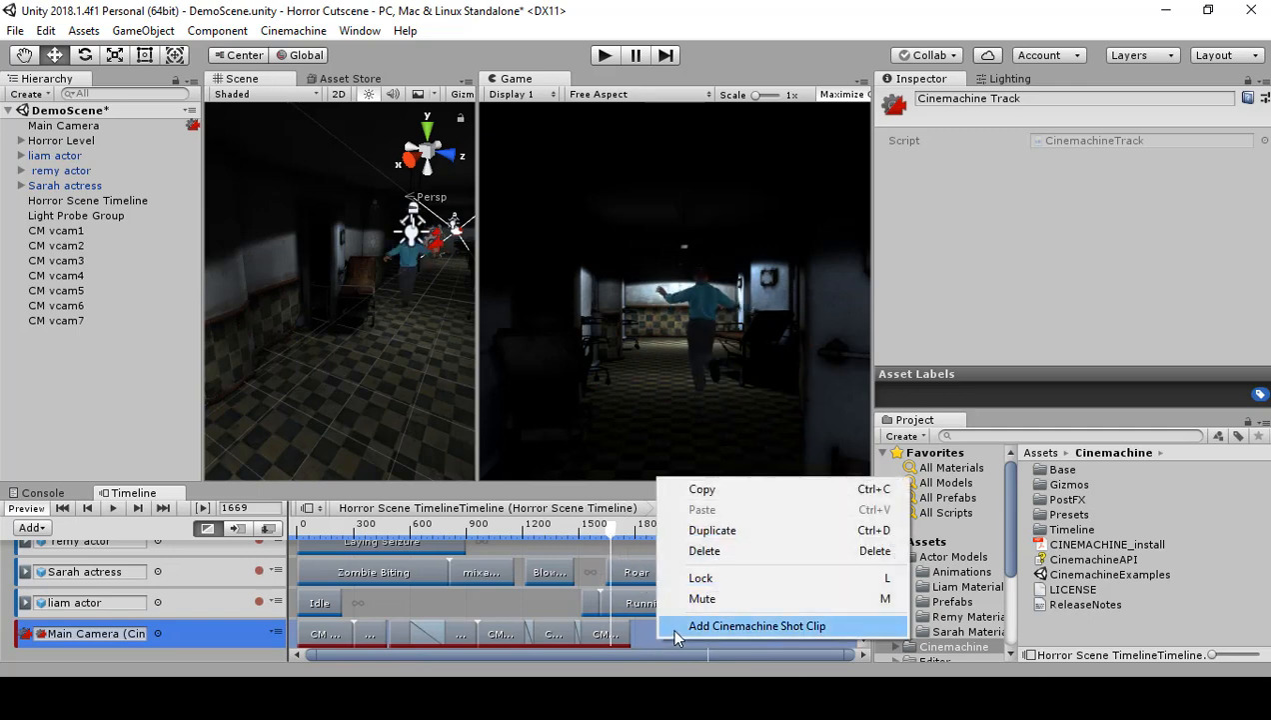
click(670, 625)
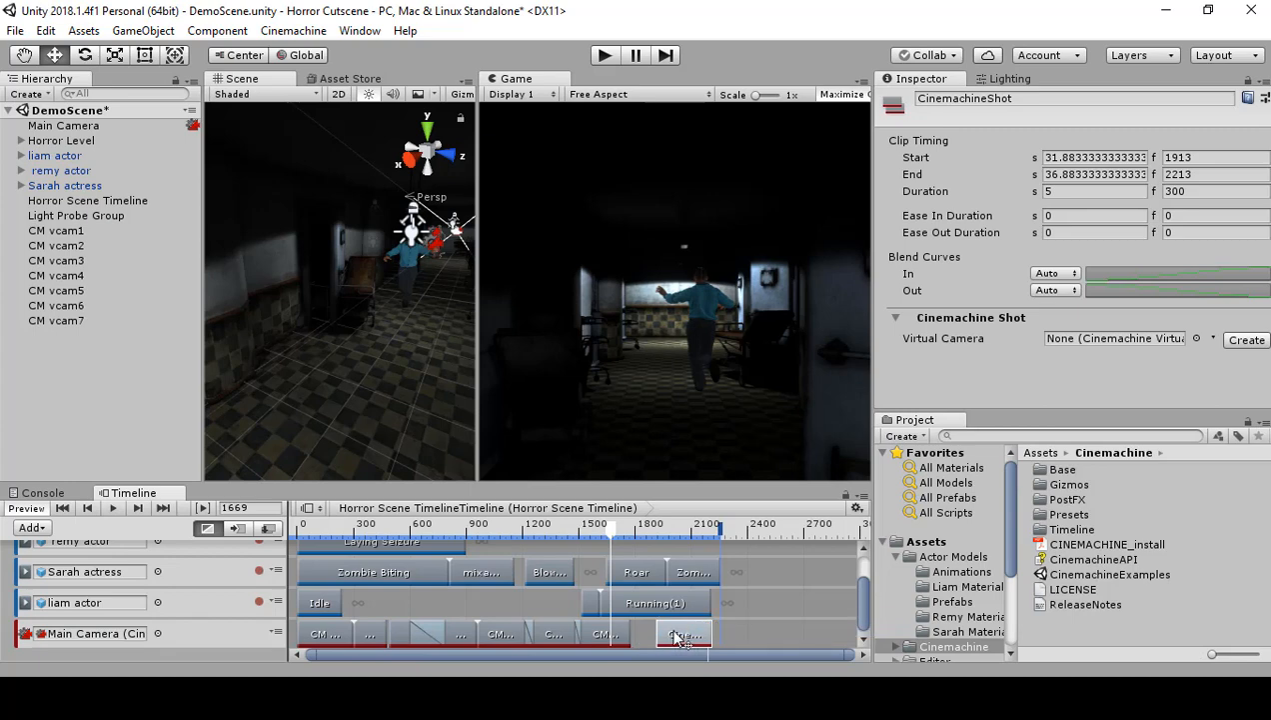
drag(669, 635, 659, 635)
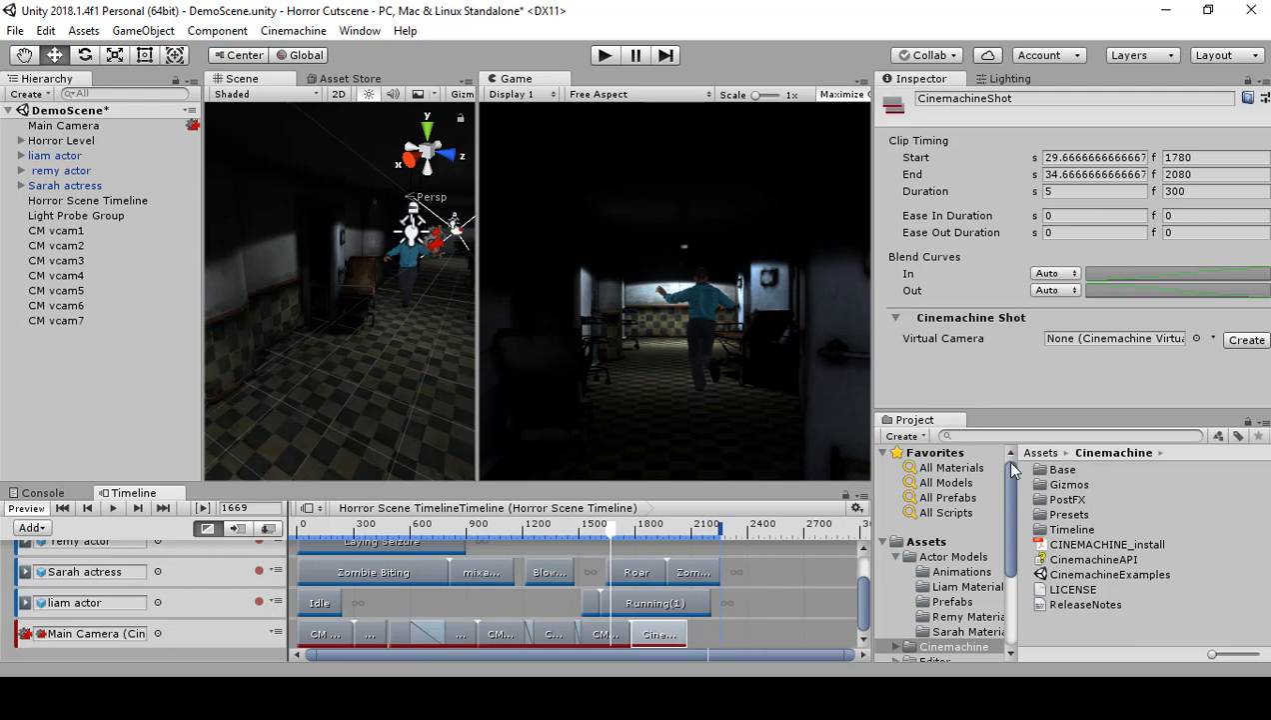
click(1240, 340)
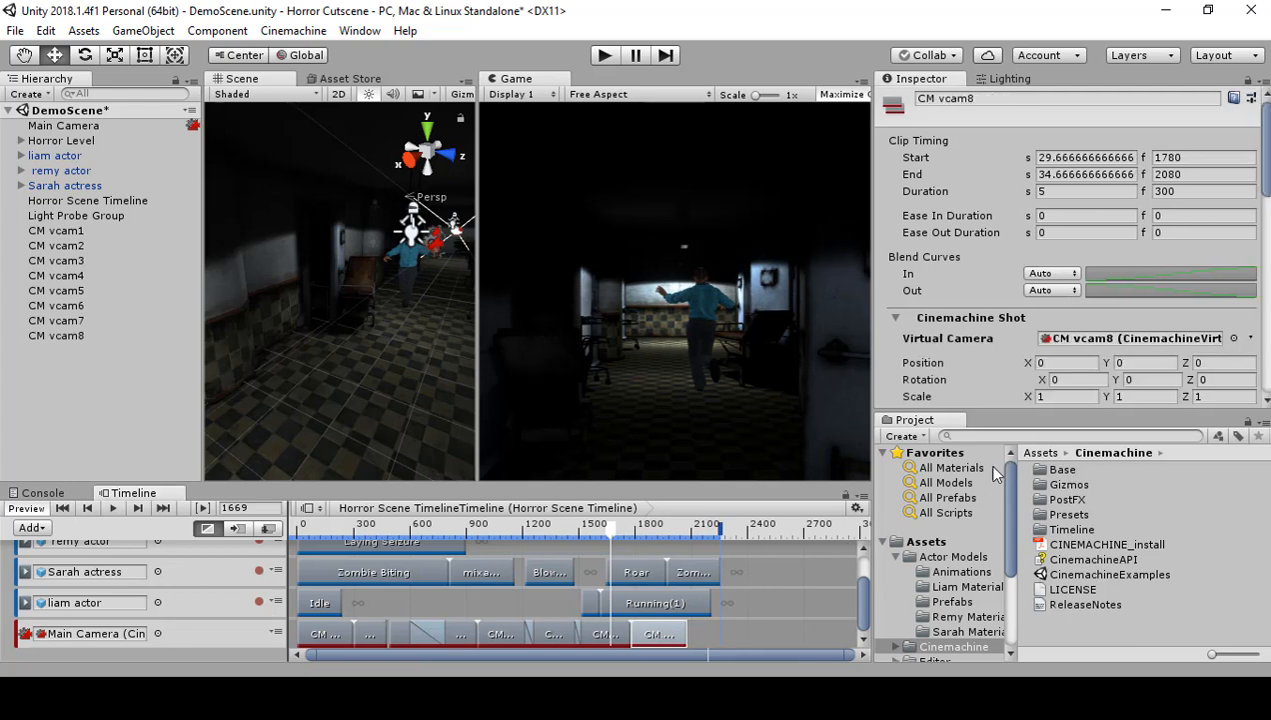
Step: Check the CM vcam6 framing at frame 1344 and copy its X position of -17.56 to CM vcam8
click(611, 635)
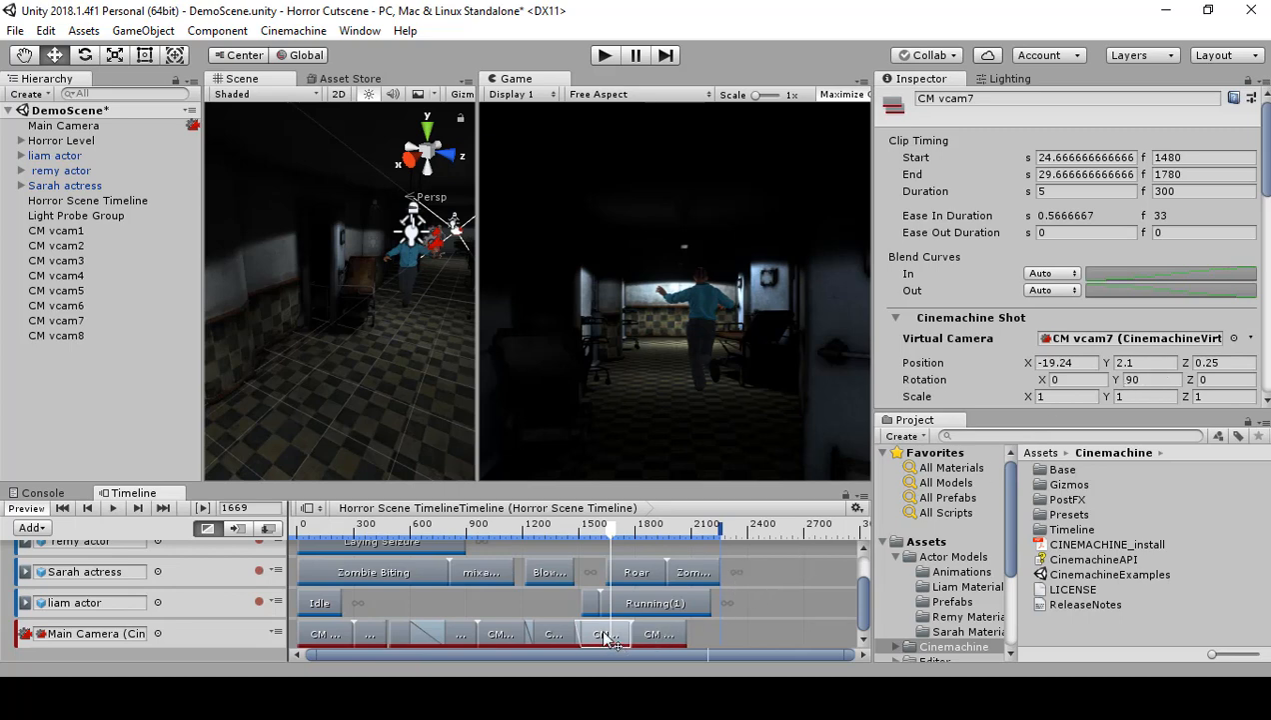
click(551, 633)
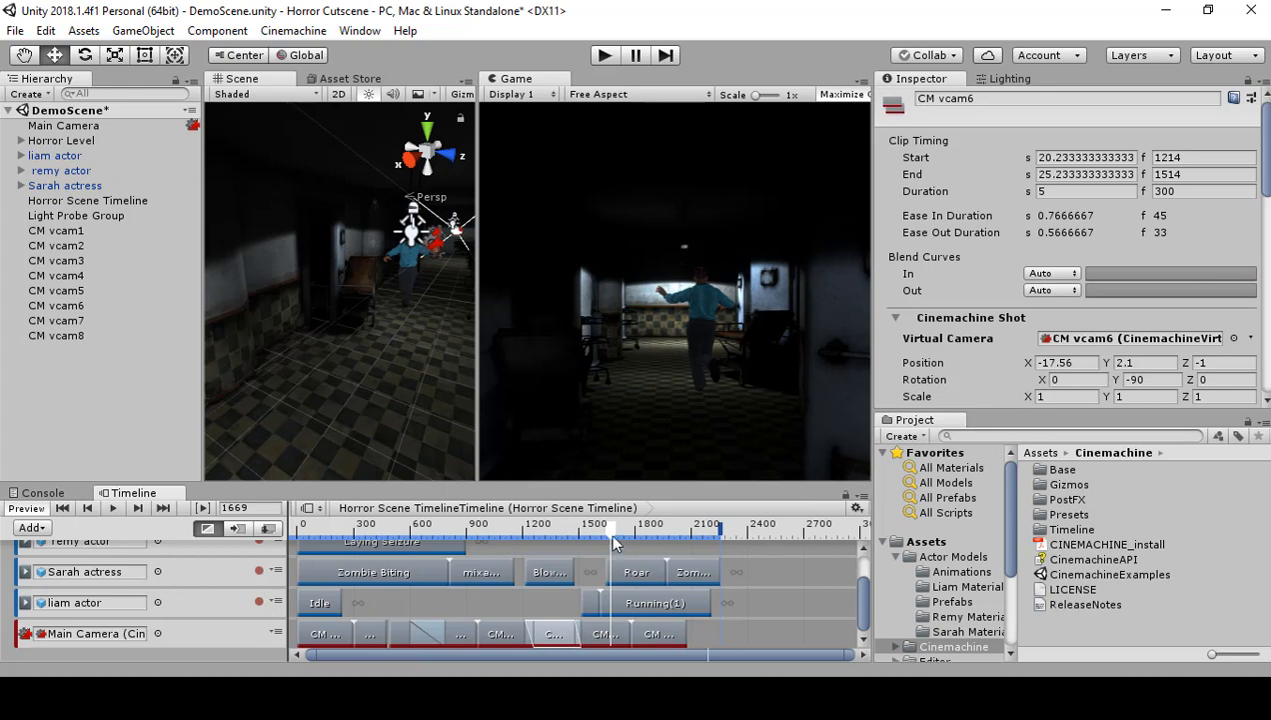
drag(605, 528, 550, 556)
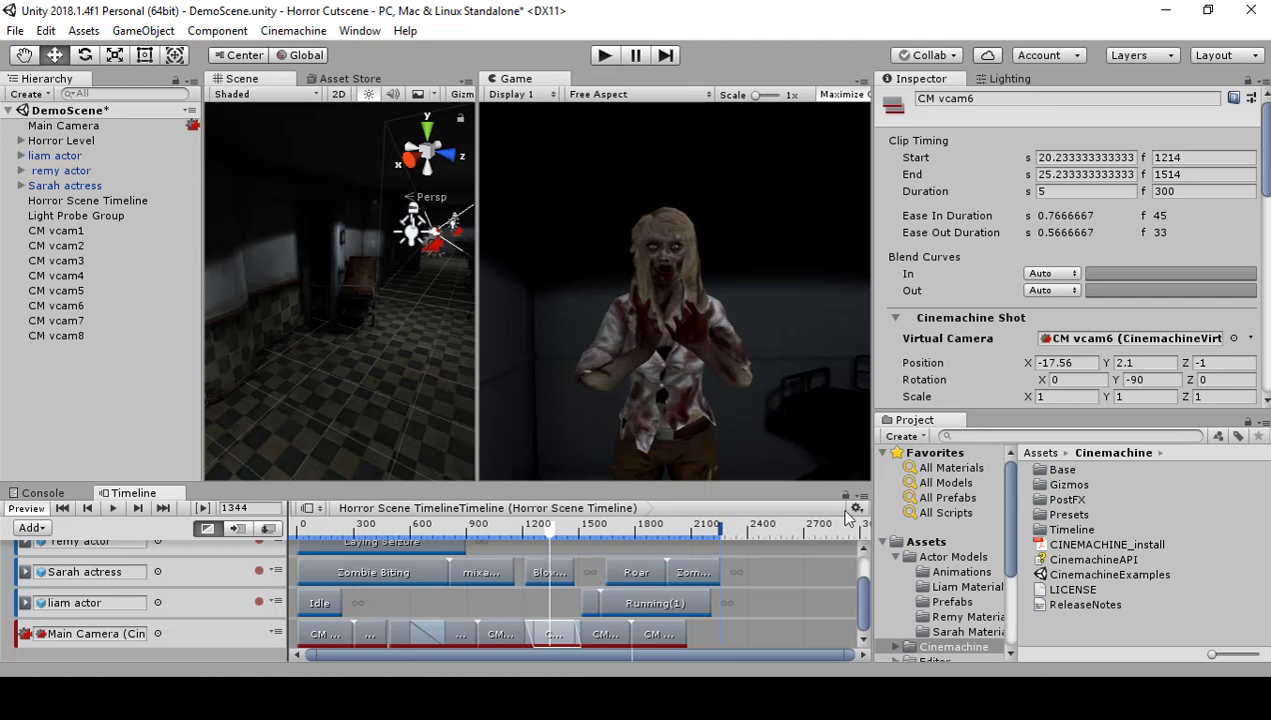
click(1067, 363)
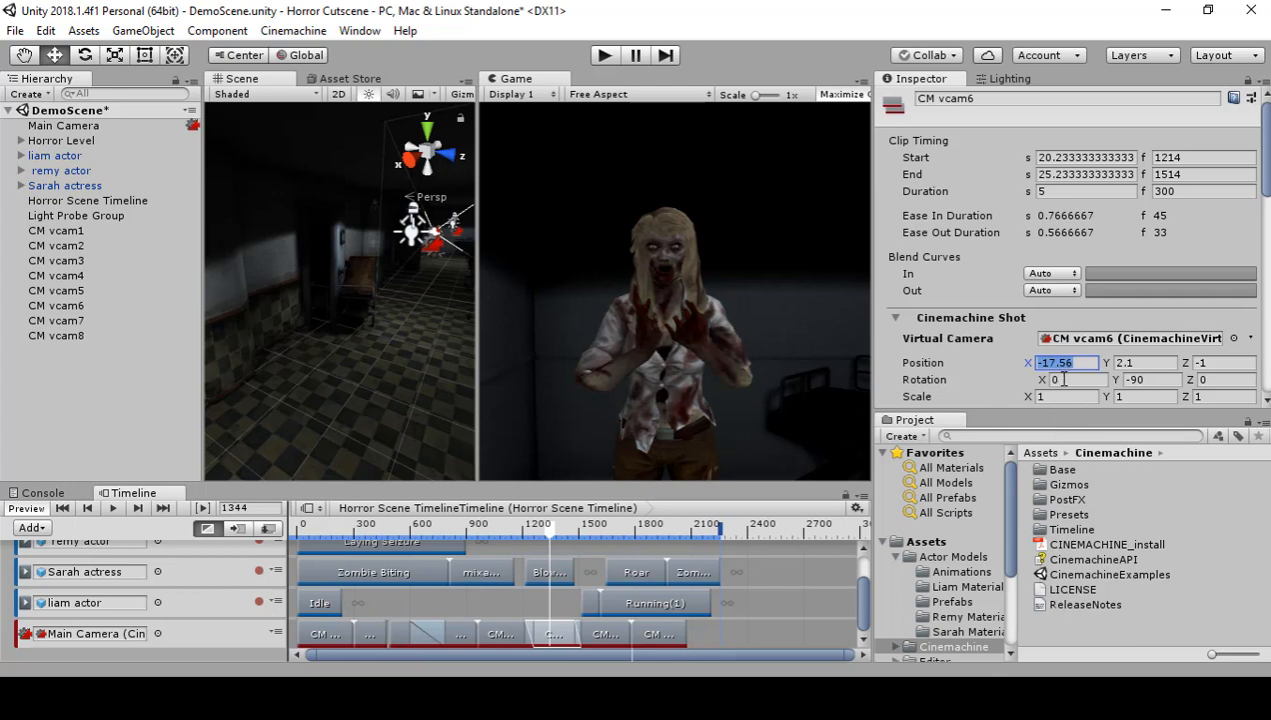
click(663, 635)
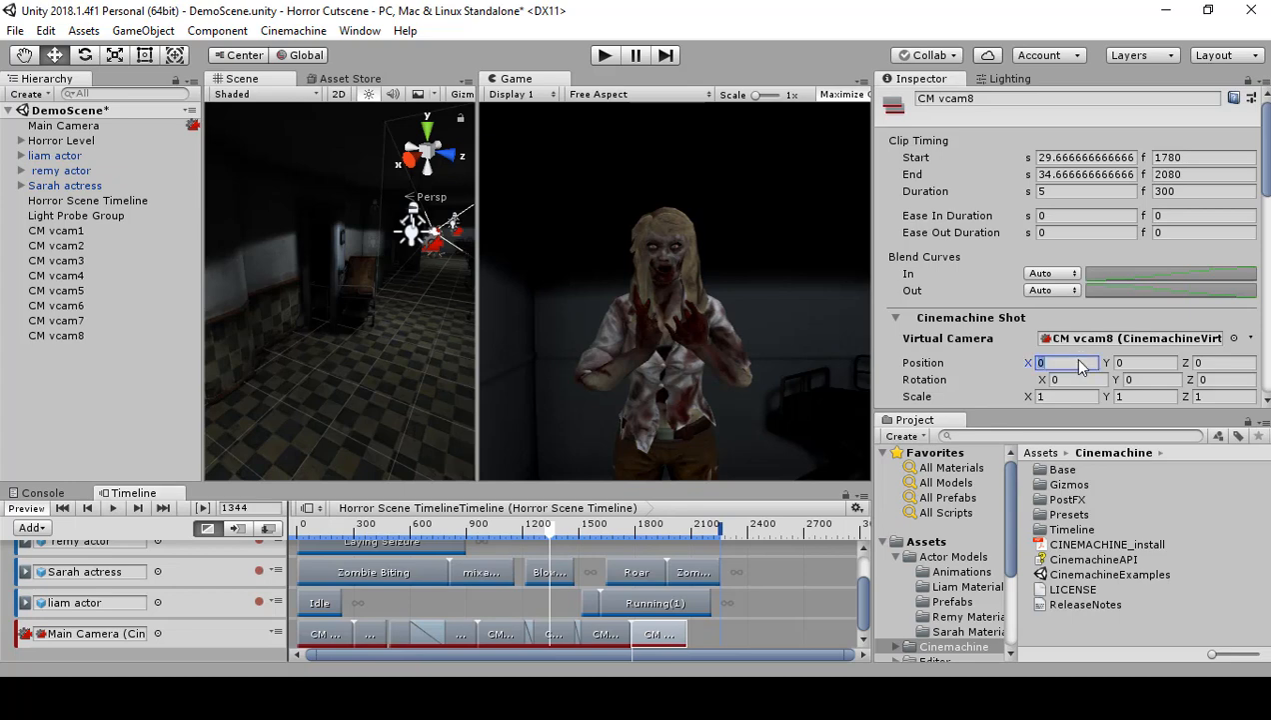
text(-17.56)
Step: Set CM vcam8's Y position to 2.1 and Z position to -1, matching CM vcam6
click(562, 630)
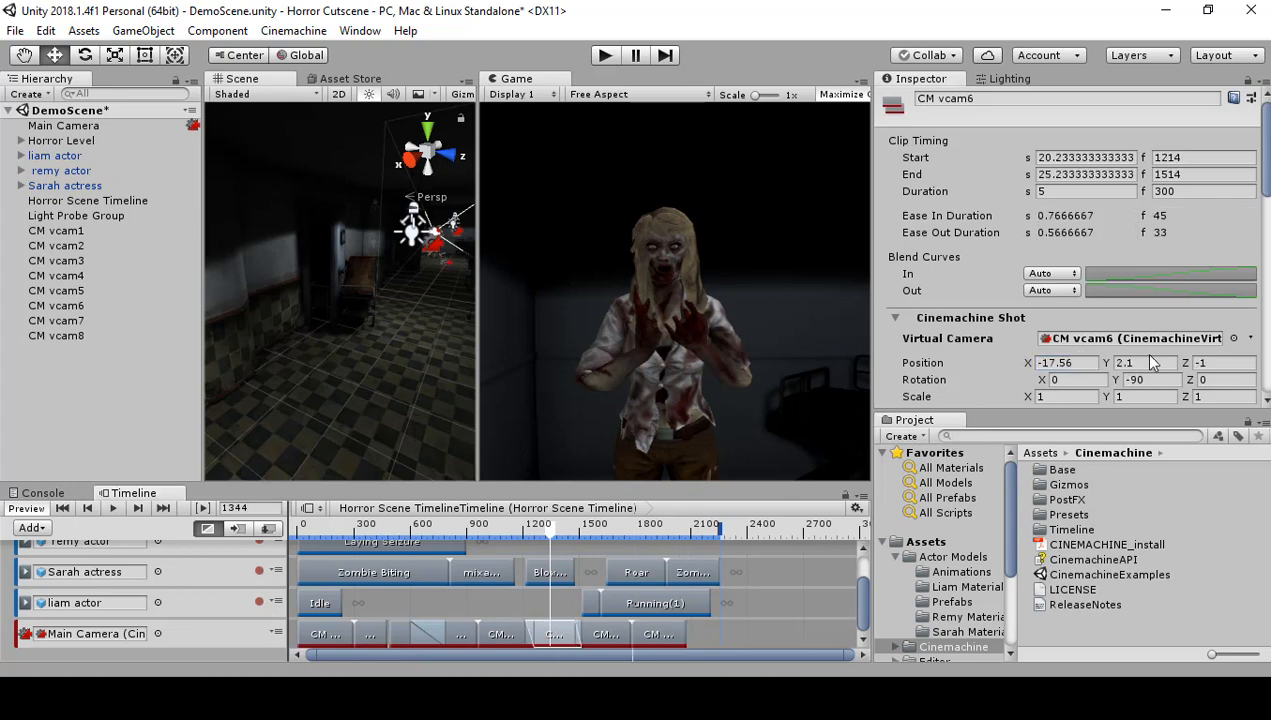
click(659, 634)
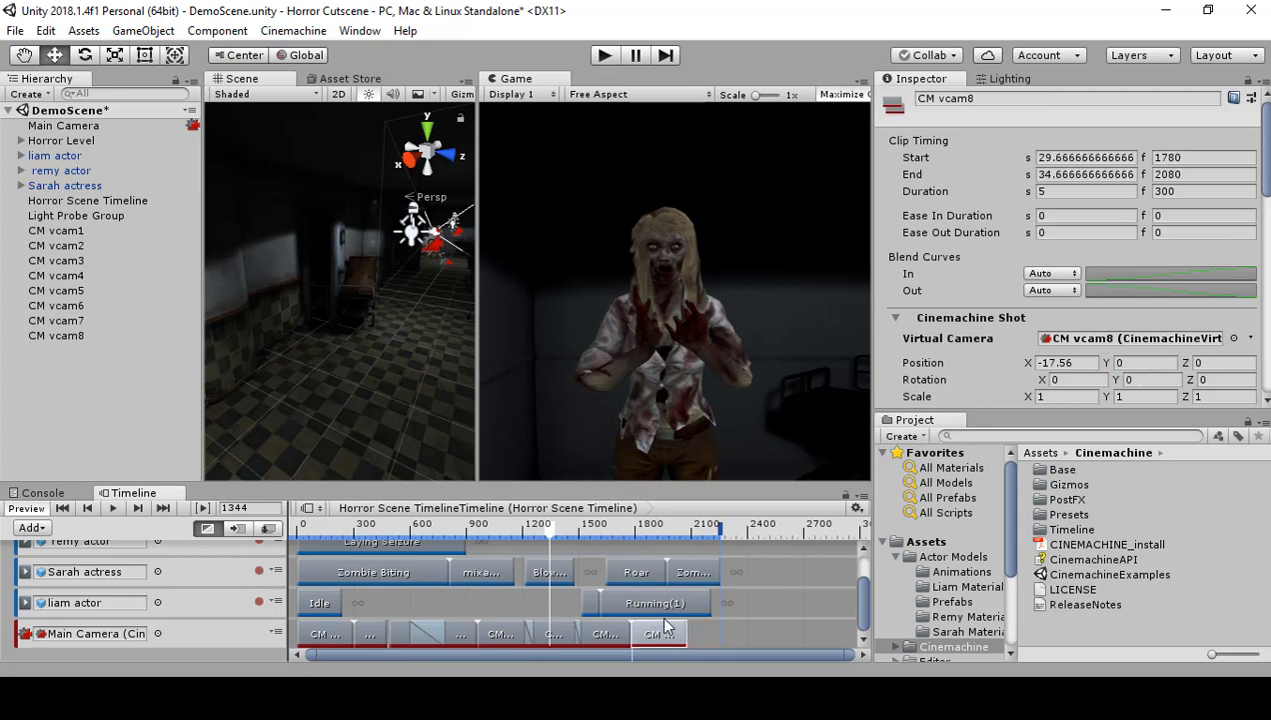
click(556, 636)
click(1222, 363)
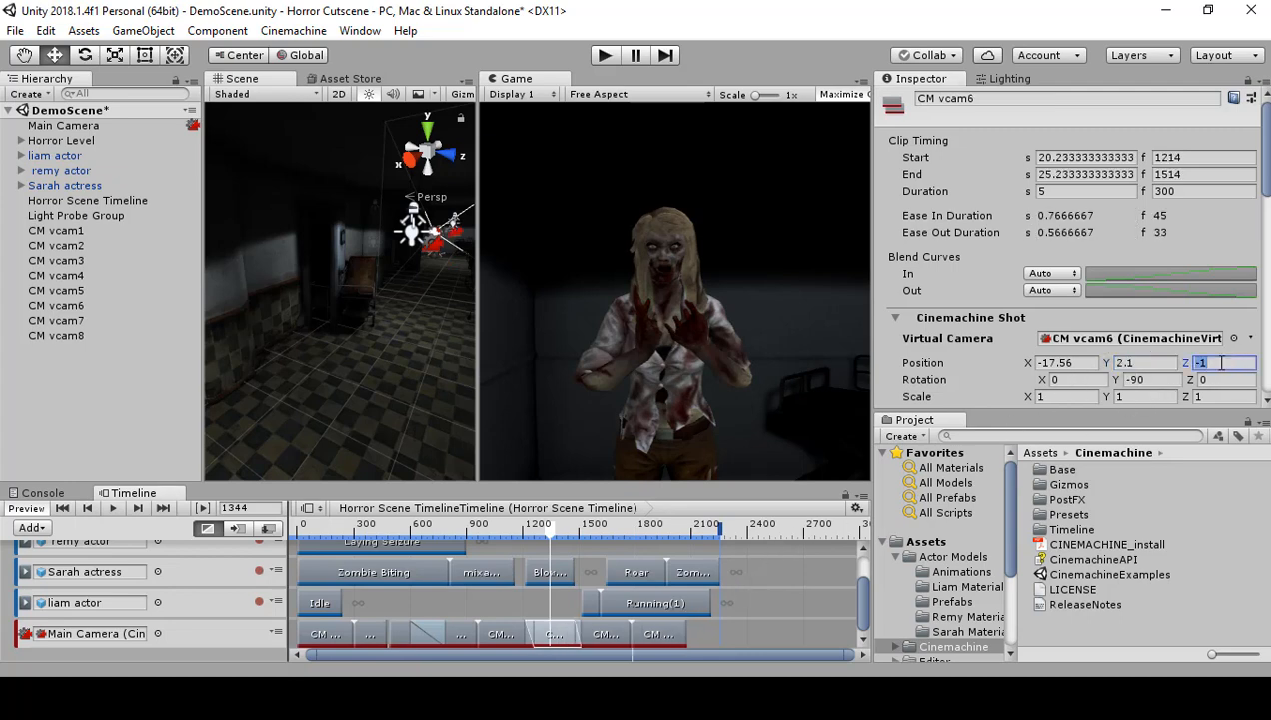
click(670, 632)
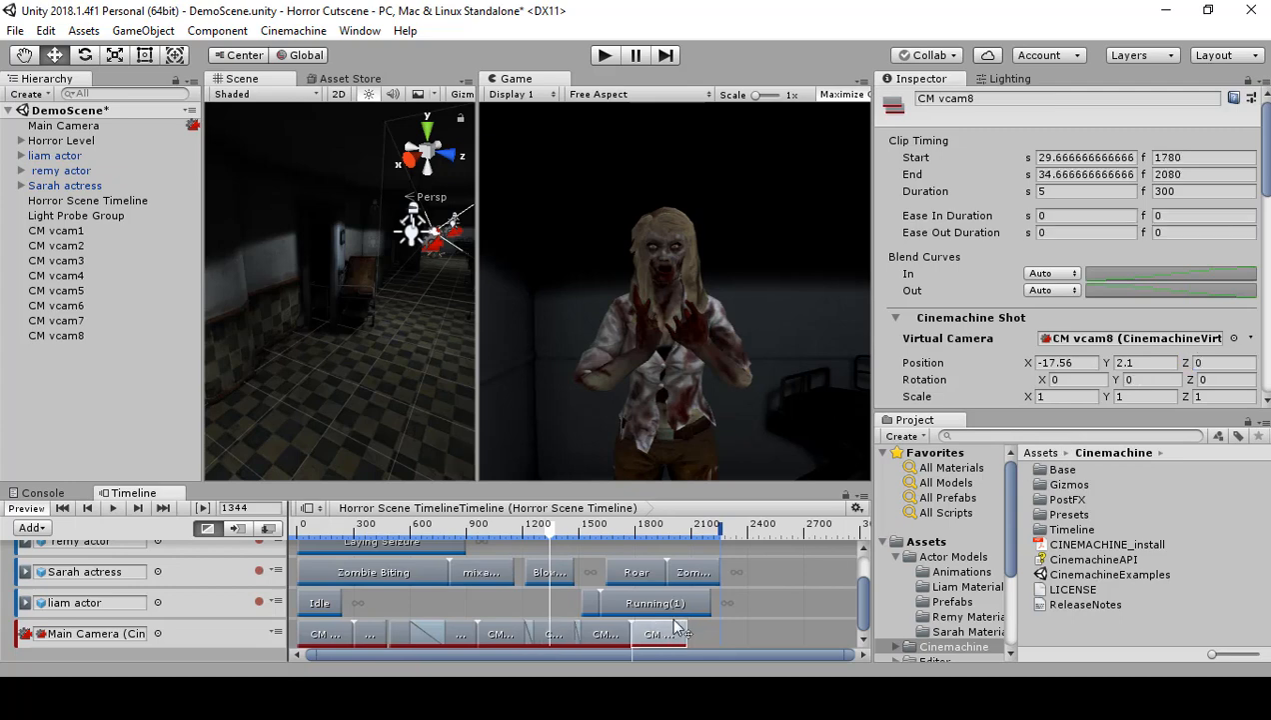
click(1199, 363)
text(-1)
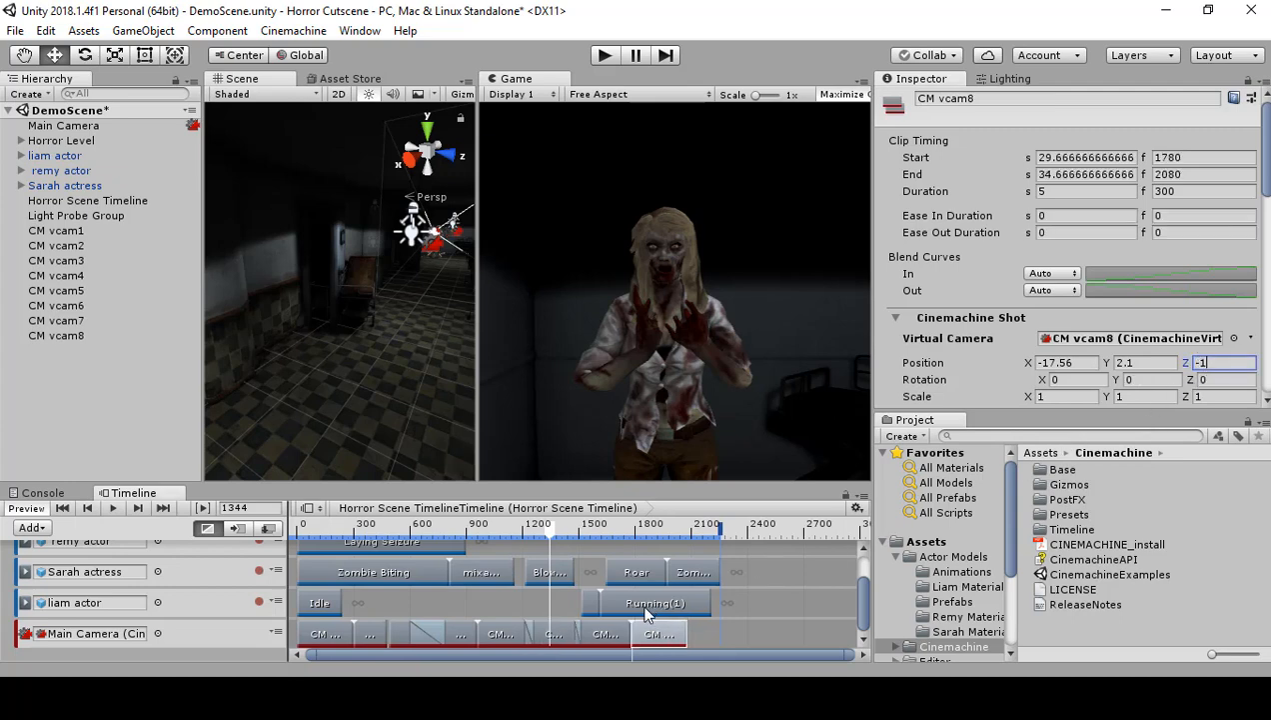
Step: Set CM vcam8's Y rotation to -90, matching CM vcam6, and scrub to frame 1843 to check the framing
click(553, 634)
click(1149, 379)
text(-90)
key(Return)
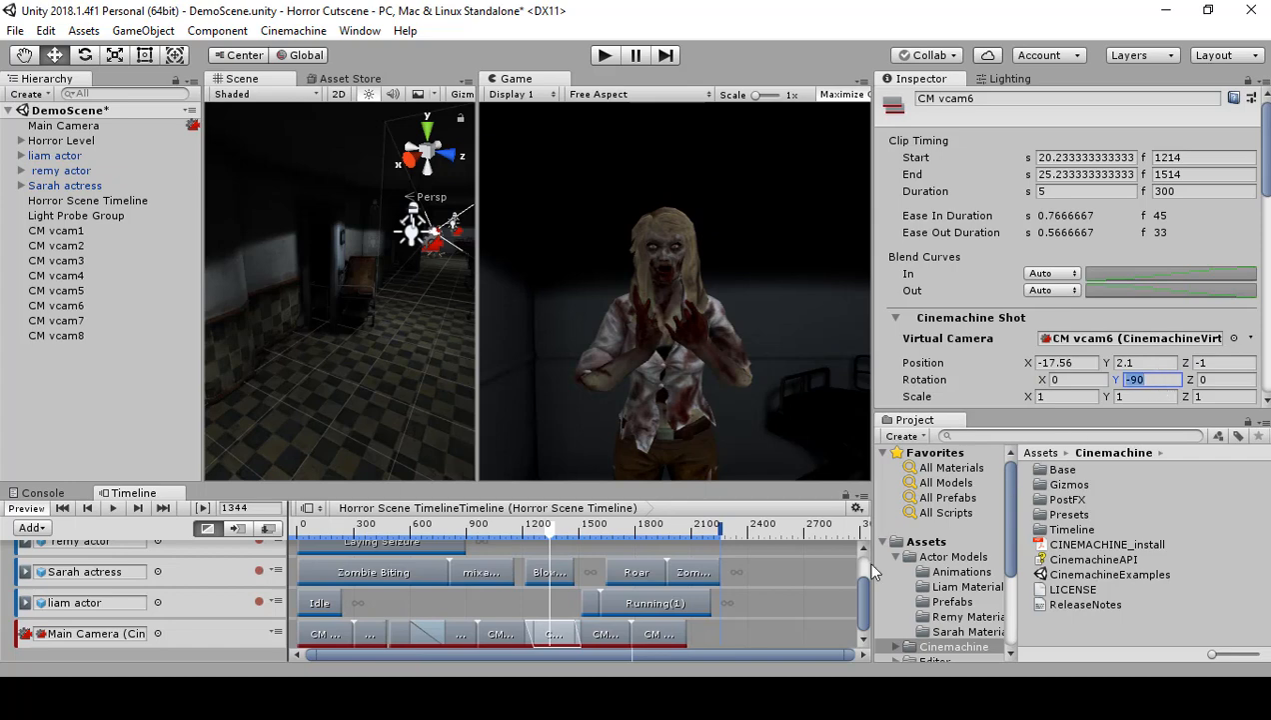
click(668, 634)
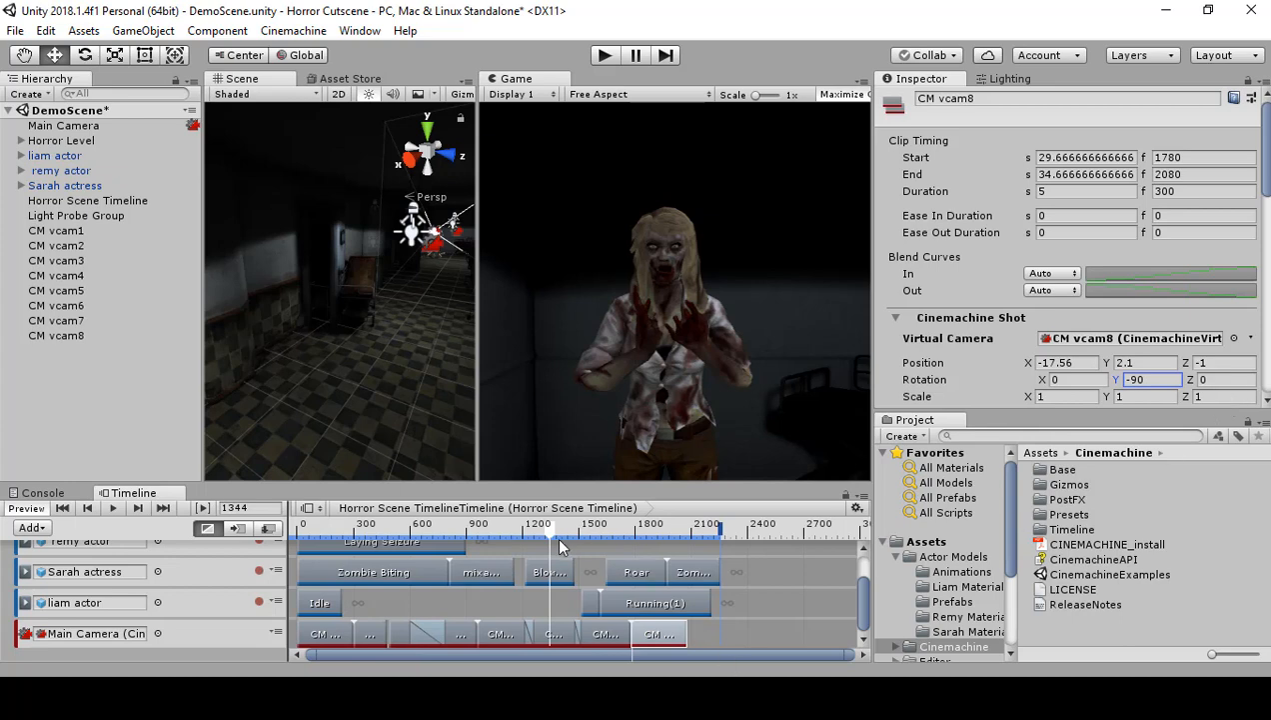
drag(552, 529, 642, 530)
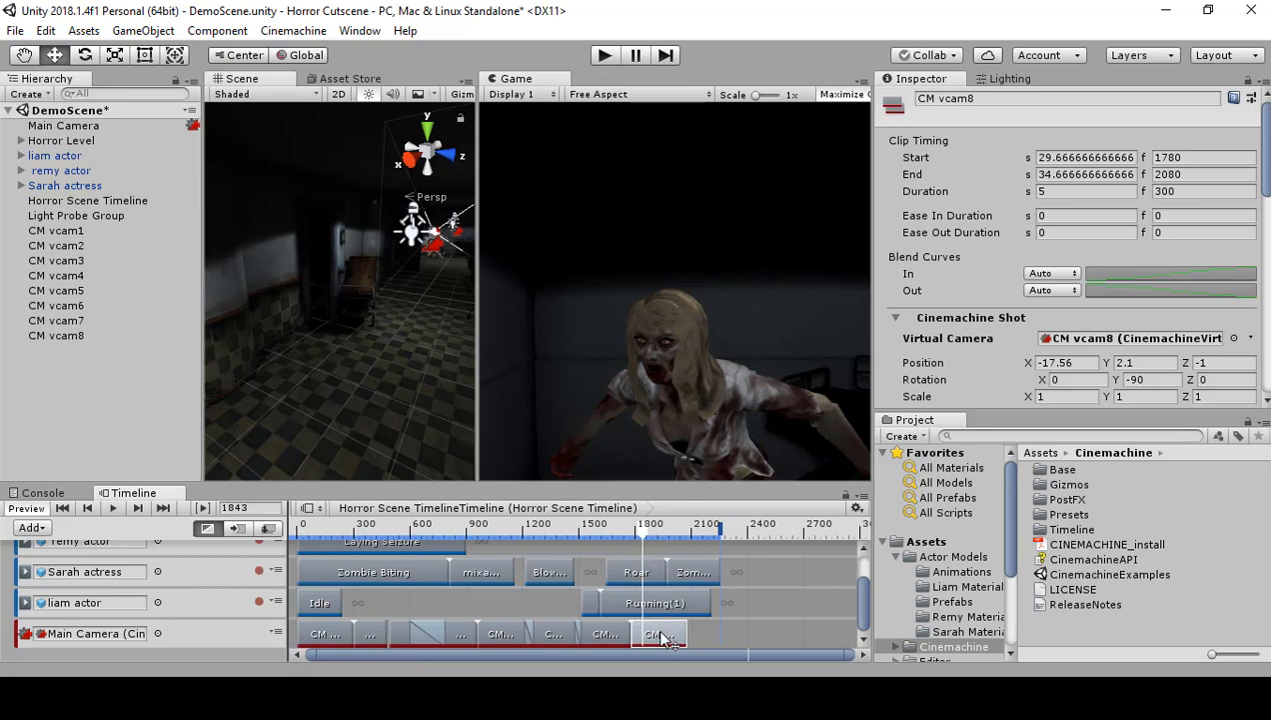
Step: Try overlapping the CM vcam8 clip with CM vcam7 by starting it at frame 1669 and at frame 1612, scrubbing through the blend
drag(662, 635, 653, 630)
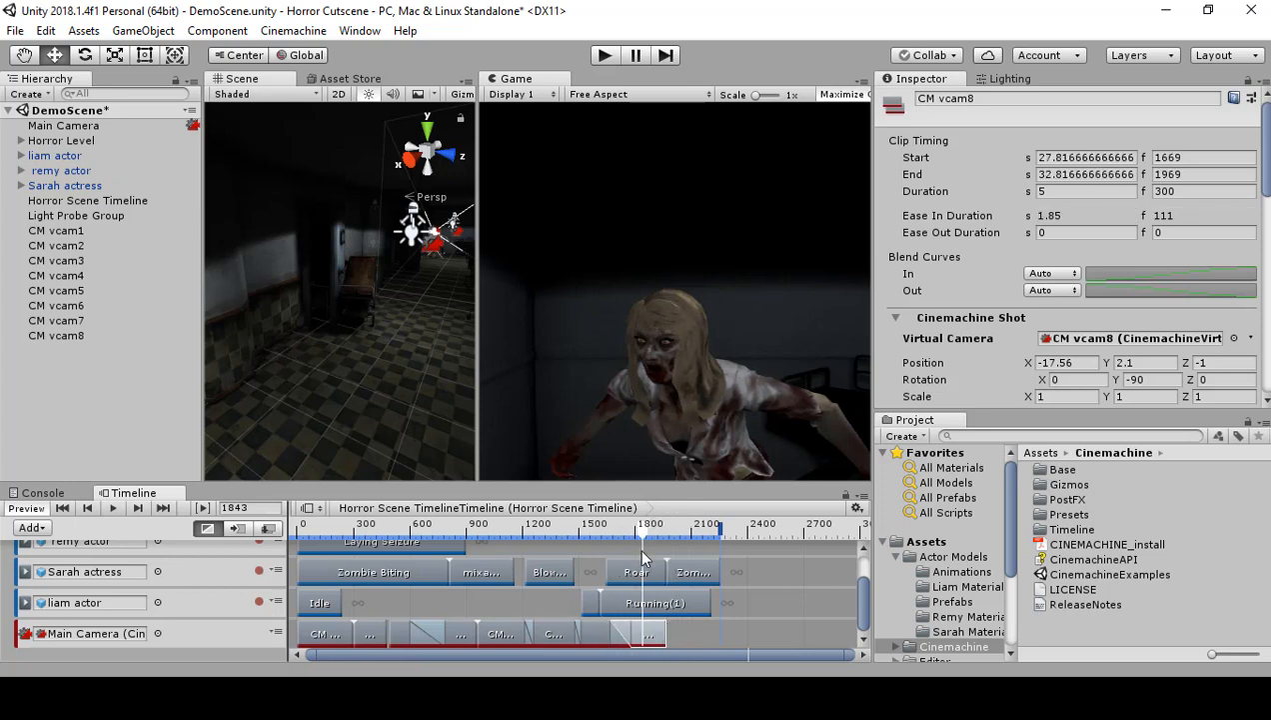
mouse_move(634, 532)
mouse_down()
mouse_move(582, 548)
mouse_move(628, 549)
mouse_up()
drag(638, 547, 600, 558)
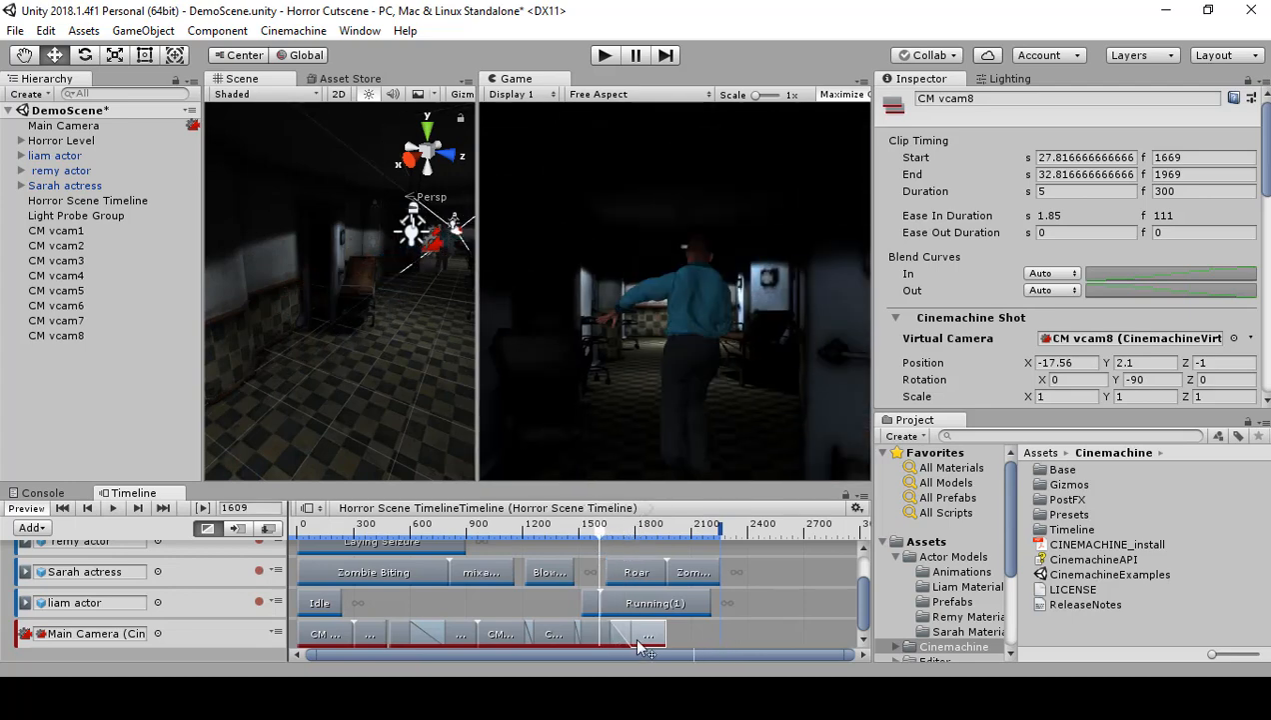
drag(650, 632, 639, 630)
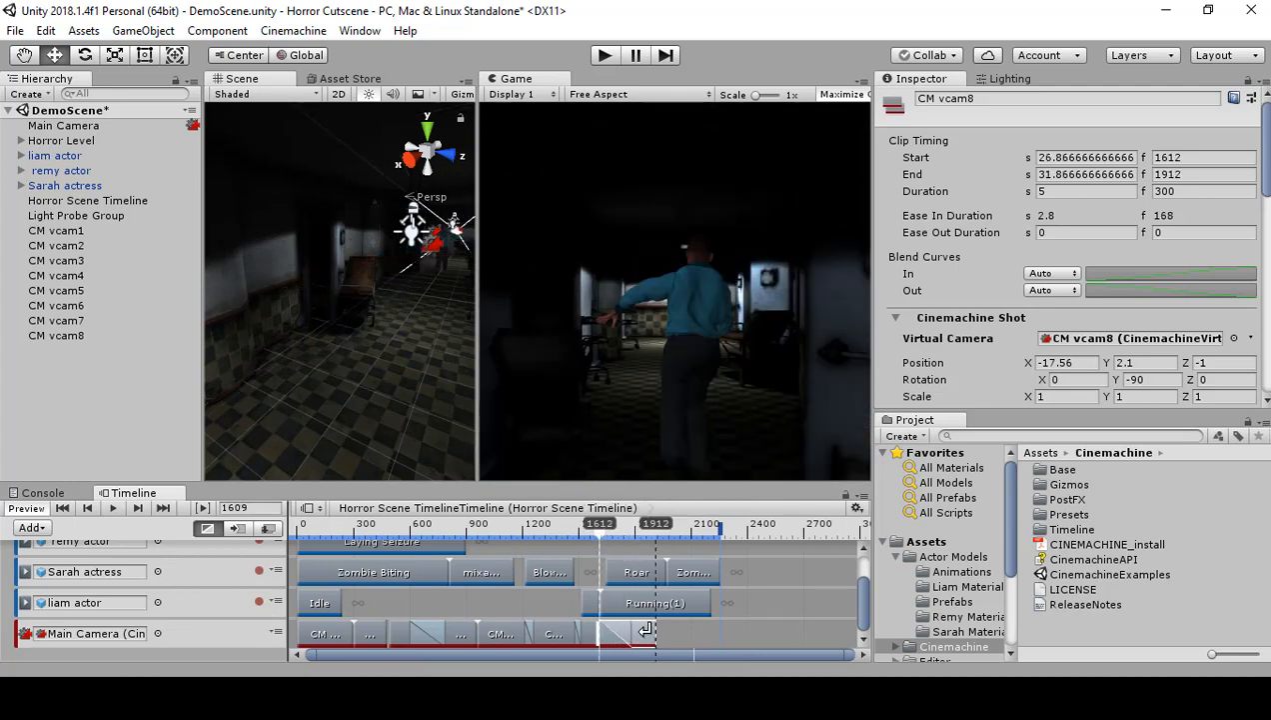
mouse_move(603, 540)
mouse_down()
mouse_move(577, 552)
mouse_move(633, 539)
mouse_move(607, 543)
mouse_up()
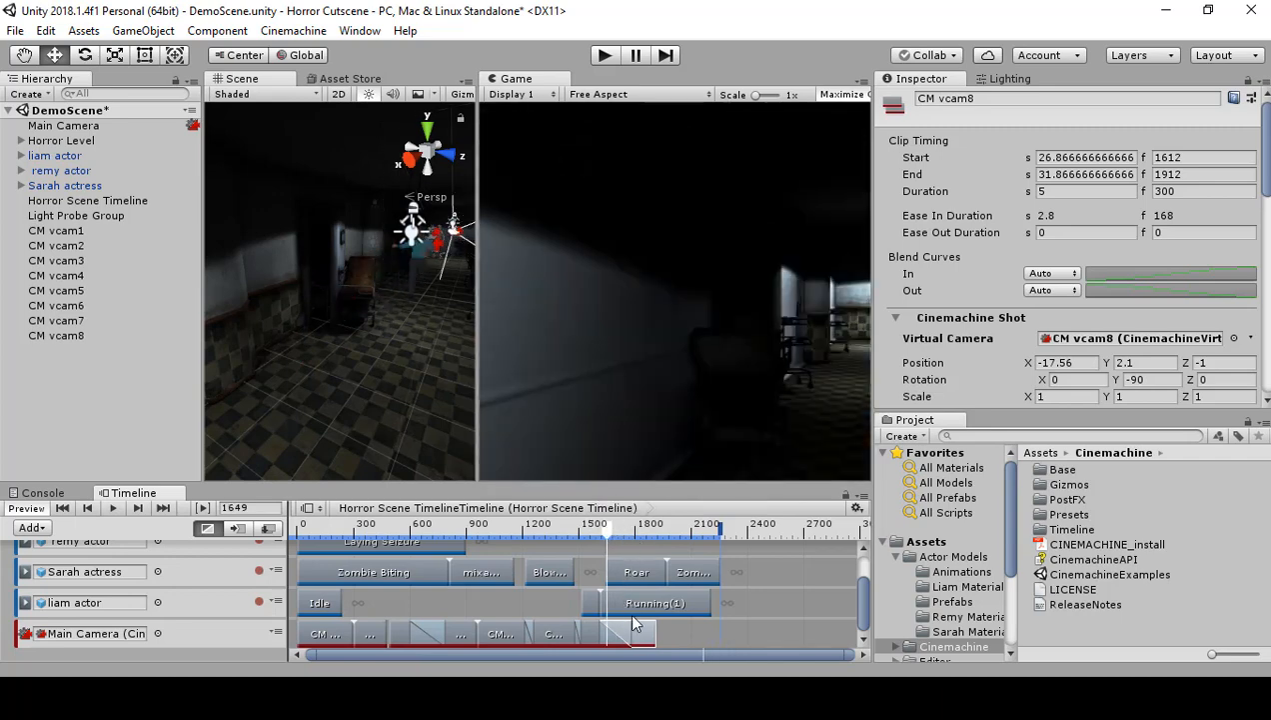
drag(648, 632, 680, 631)
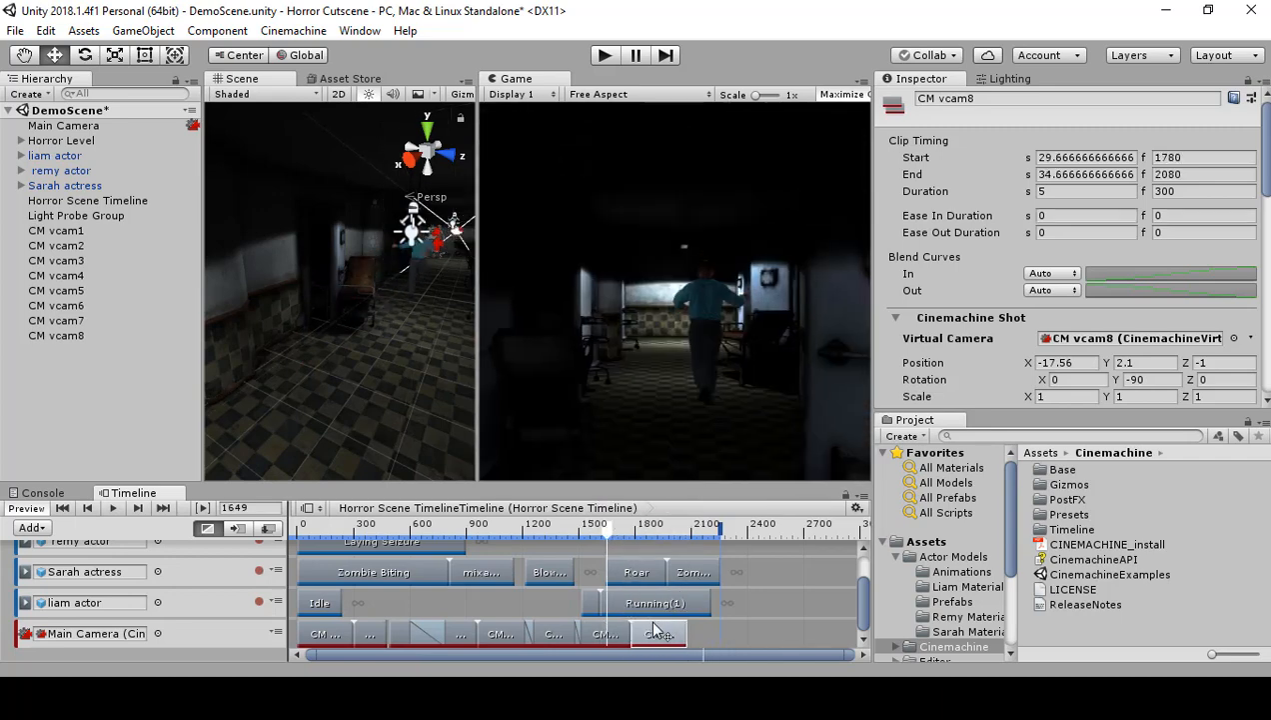
Step: Try shortening the CM vcam7 clip and starting the CM vcam8 clip right after it at frame 1704, scrubbing through the shot
click(660, 633)
mouse_move(607, 532)
mouse_down()
mouse_move(638, 533)
mouse_move(618, 550)
mouse_up()
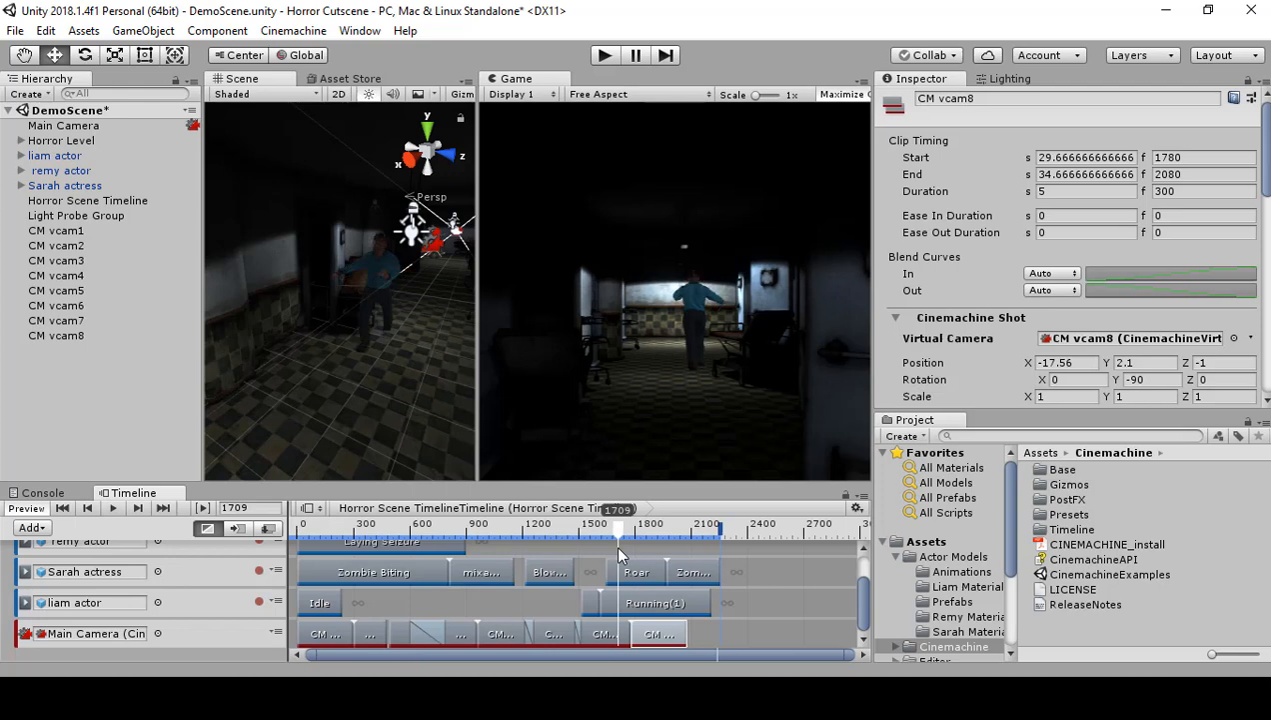
click(606, 634)
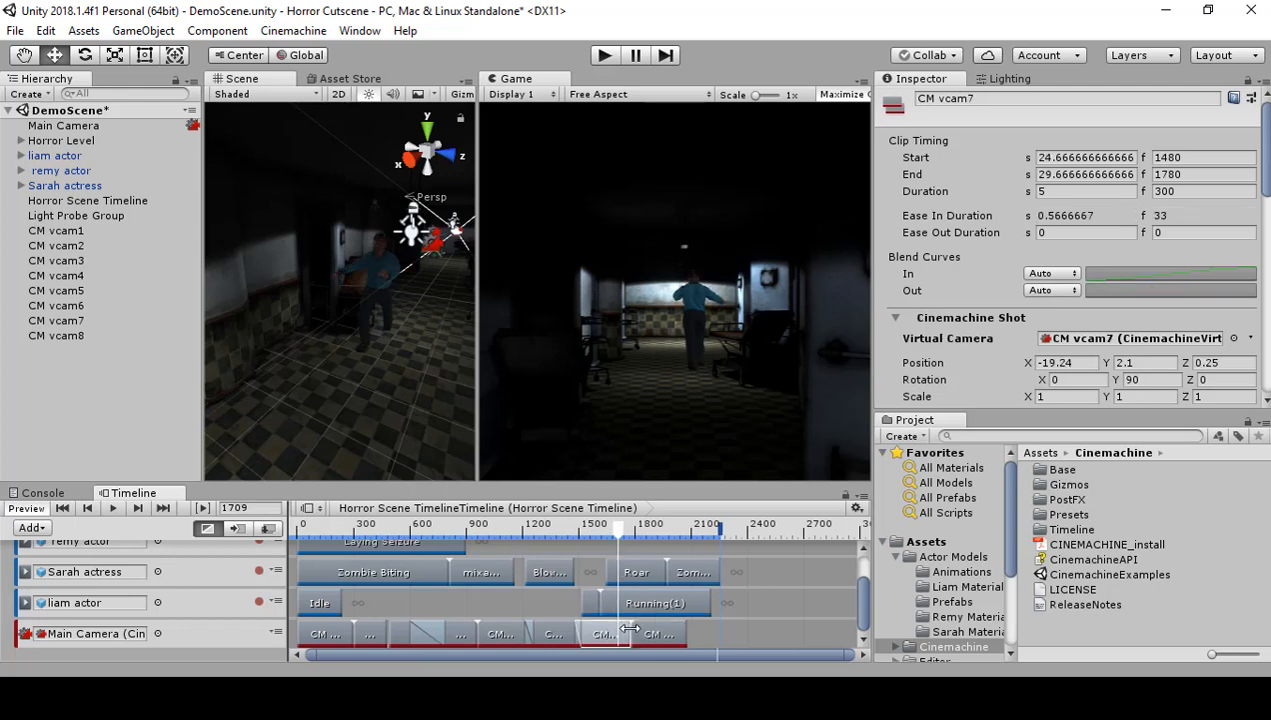
drag(630, 627, 622, 635)
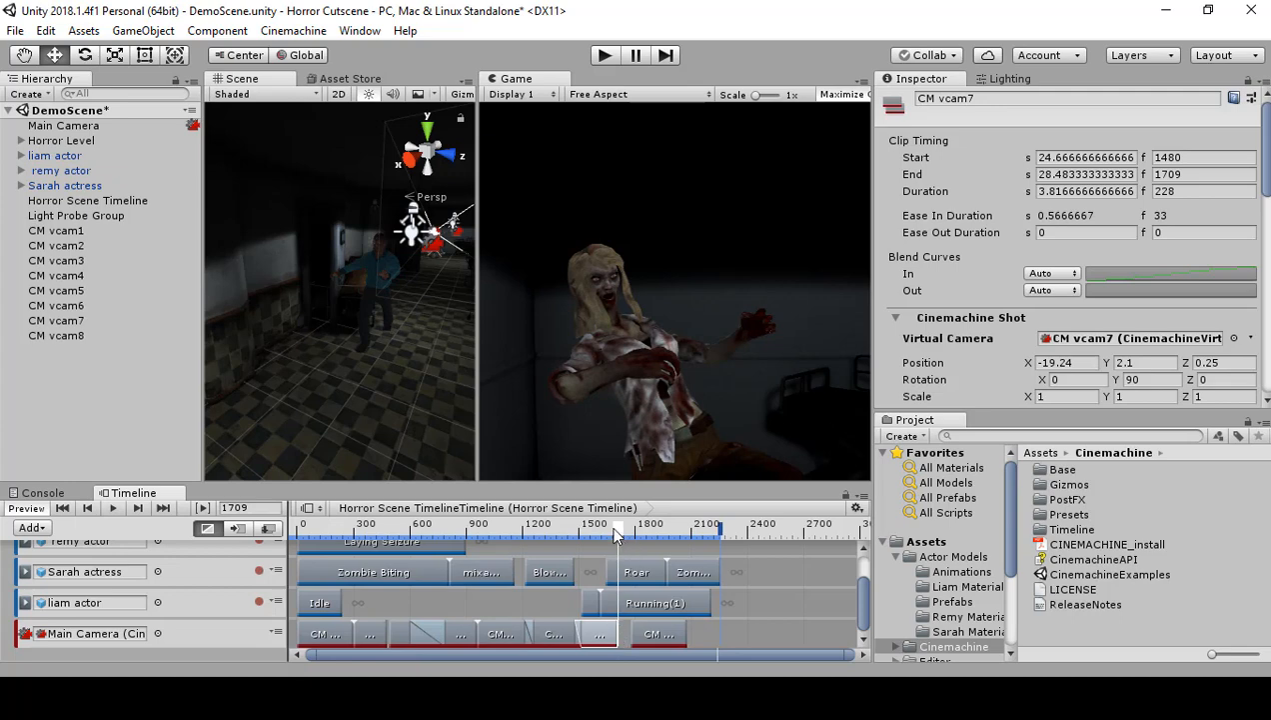
drag(615, 535, 662, 536)
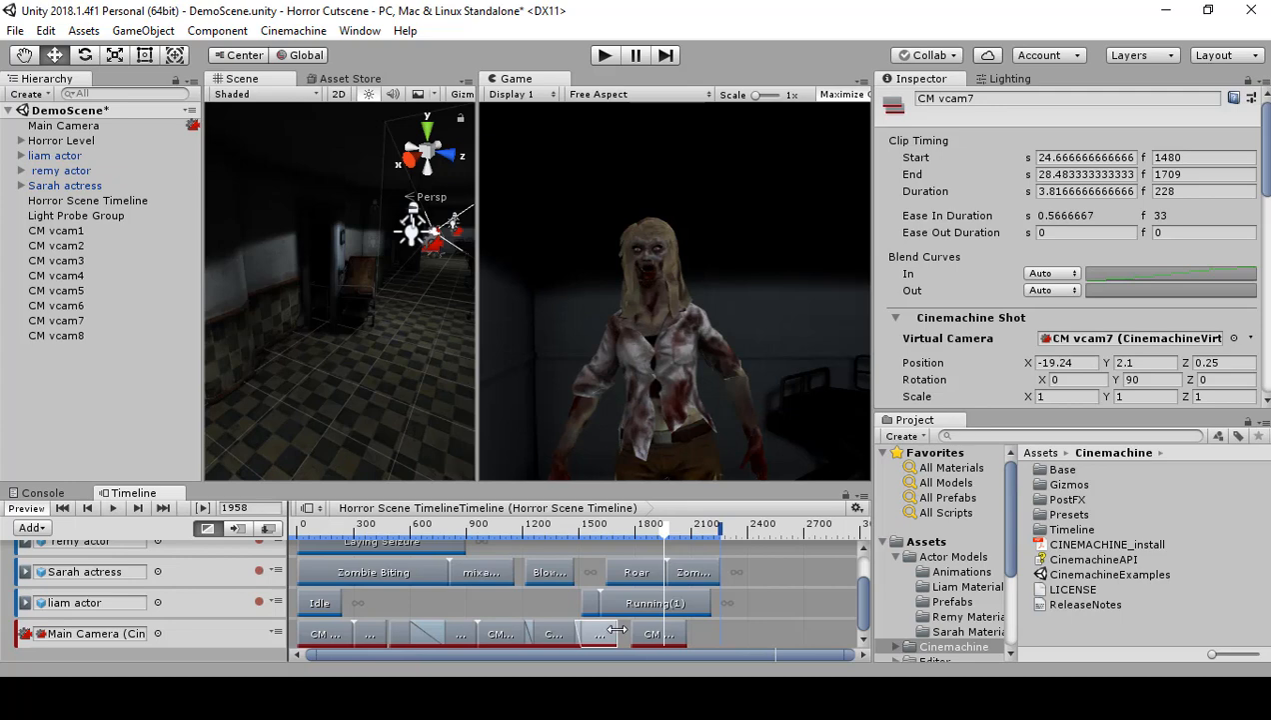
mouse_move(616, 629)
mouse_down()
mouse_move(658, 634)
mouse_move(644, 640)
mouse_up()
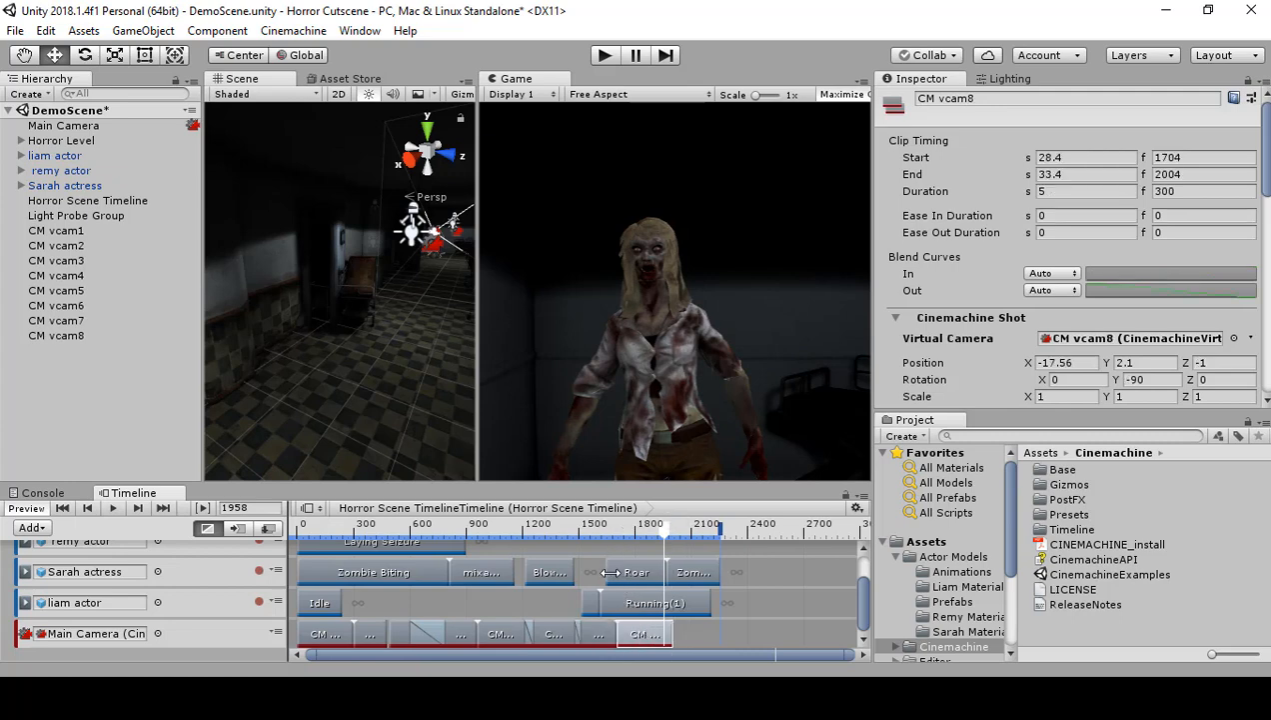
drag(659, 527, 628, 548)
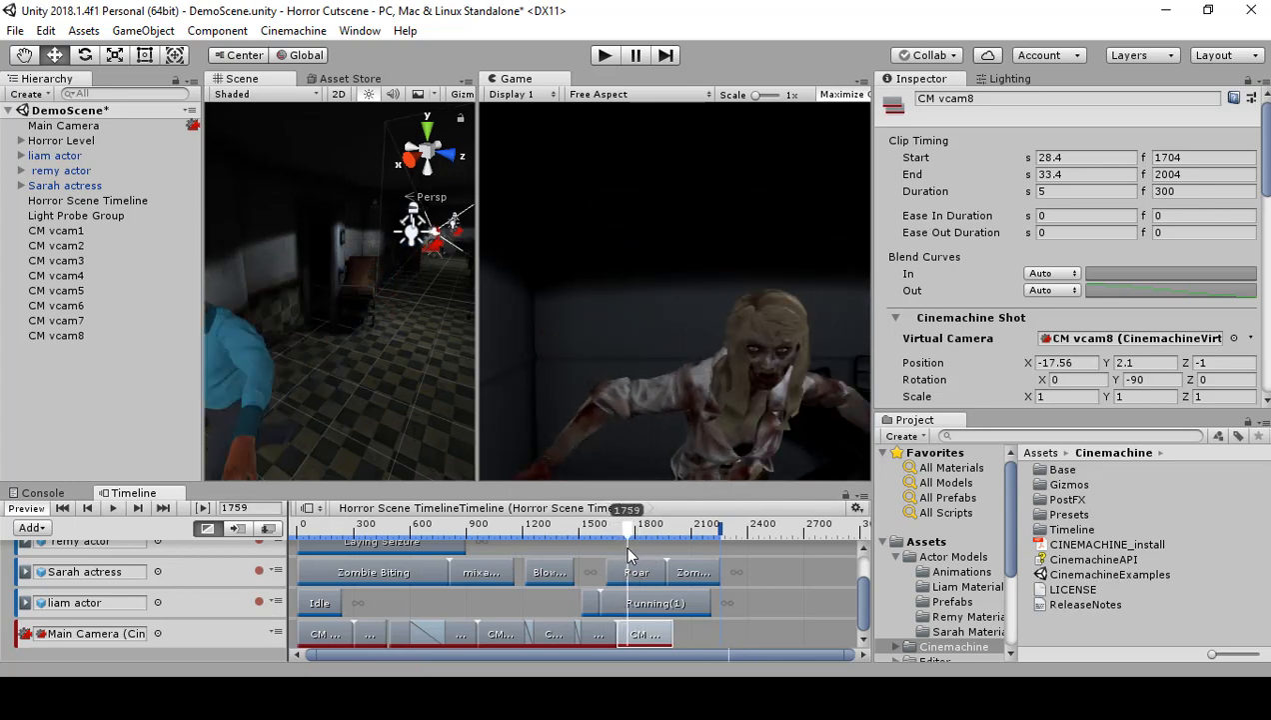
Step: Cut from CM vcam7 to CM vcam8 at frame 1645, where Sarah actress's Roar clip starts, and scrub through the shot to frame 1973
click(617, 566)
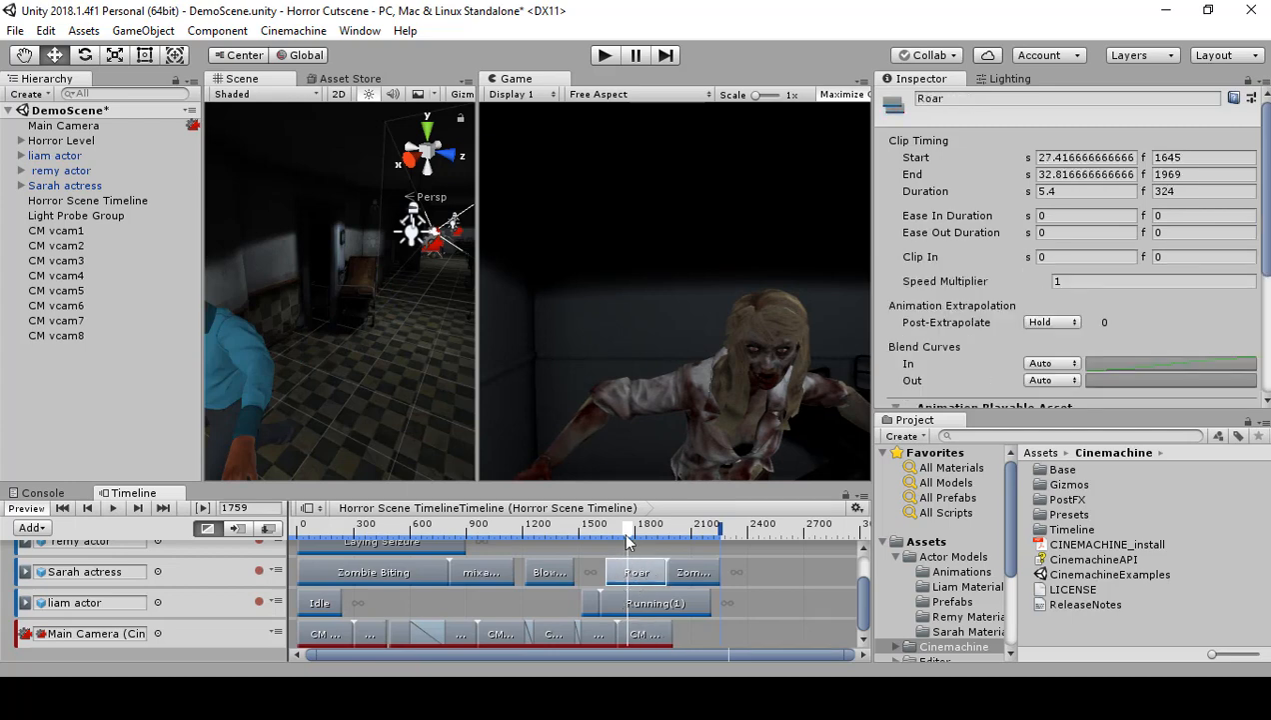
mouse_move(628, 540)
mouse_down()
mouse_move(583, 542)
mouse_move(601, 555)
mouse_move(605, 545)
mouse_up()
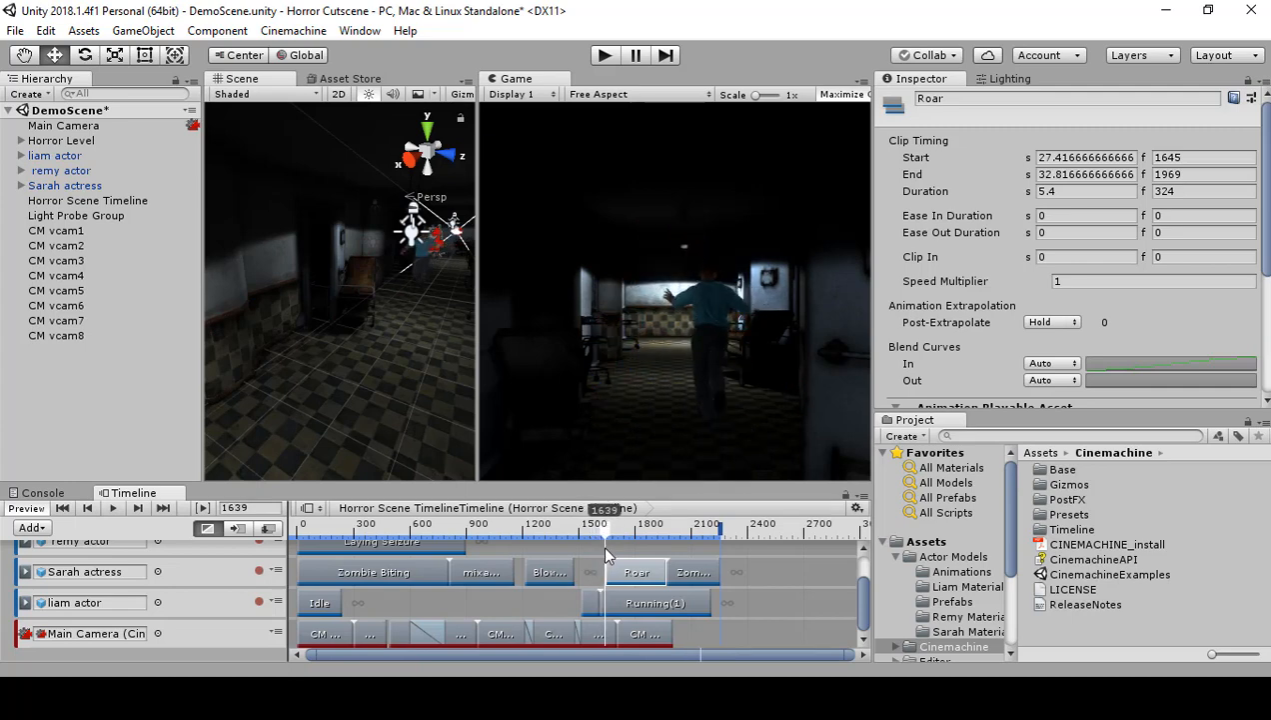
click(599, 637)
mouse_move(630, 634)
mouse_down()
mouse_move(651, 638)
mouse_move(608, 634)
mouse_move(625, 634)
mouse_up()
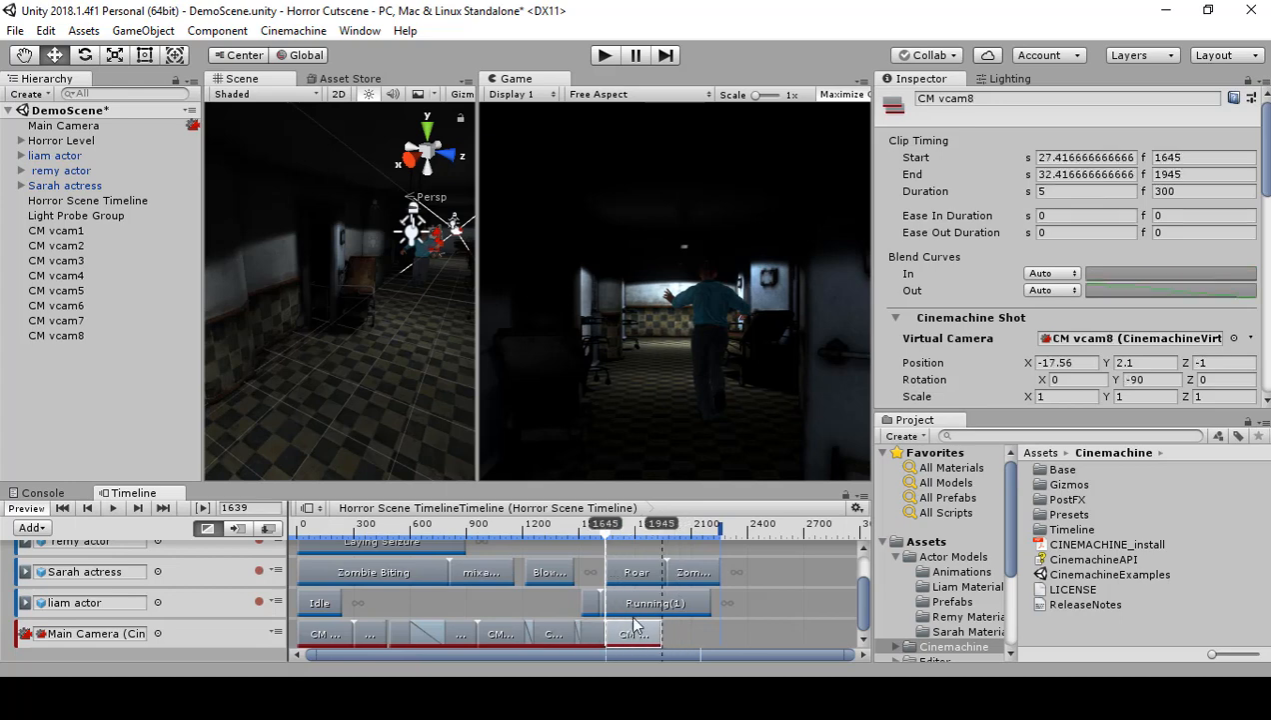
drag(614, 543, 666, 550)
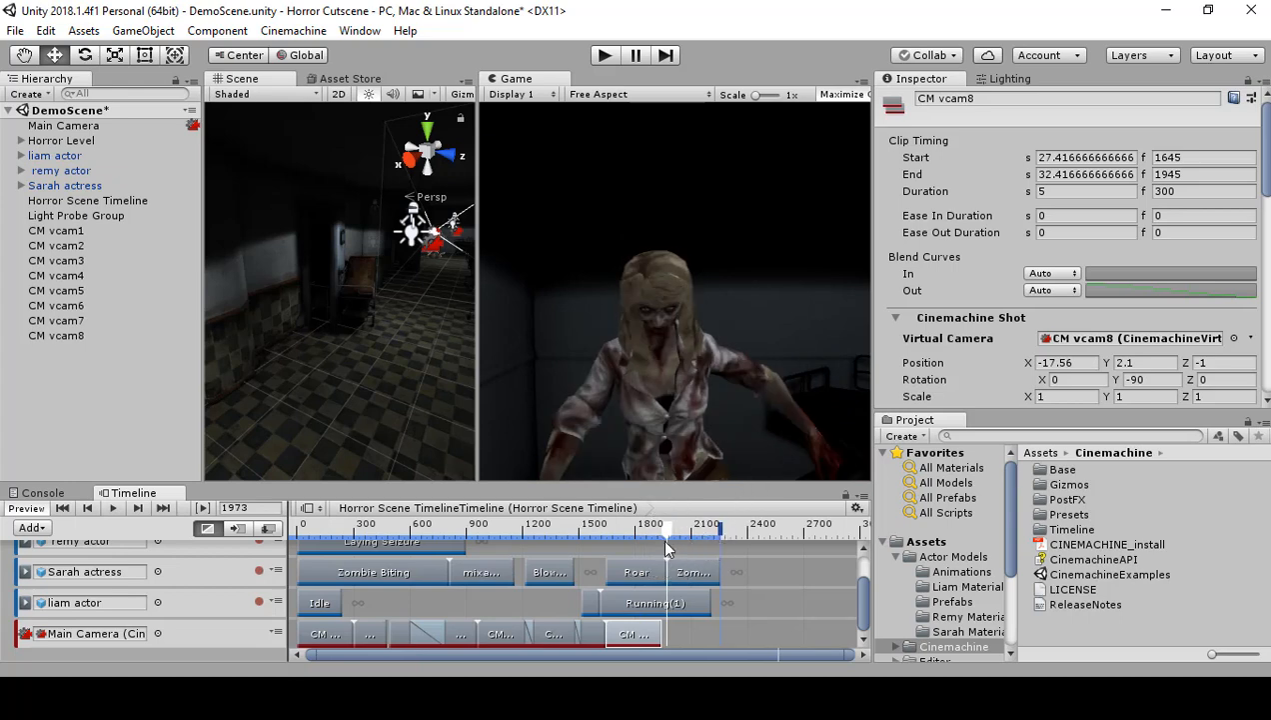
Step: Add a Cinemachine shot clip after the CM vcam8 clip and move it to start at frame 1956, near the end of Roar
mouse_move(661, 524)
mouse_down()
mouse_move(608, 535)
mouse_move(668, 541)
mouse_up()
click(648, 576)
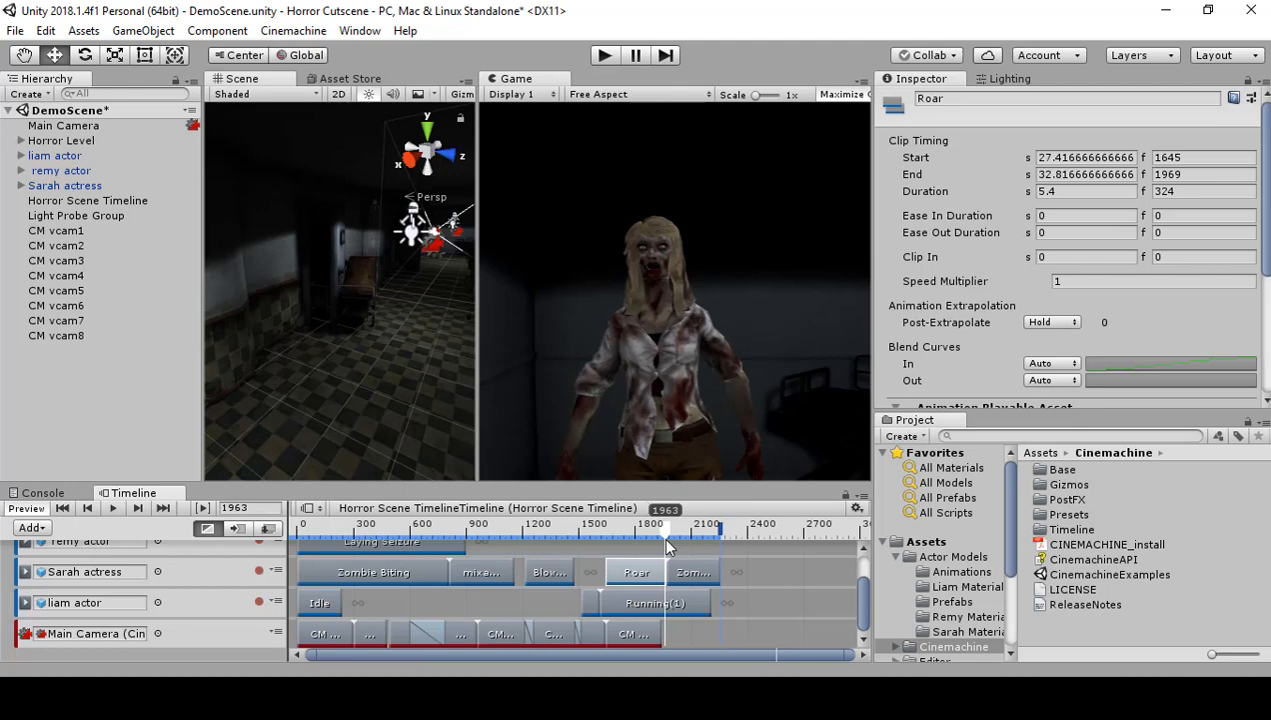
mouse_move(665, 538)
mouse_down()
mouse_move(593, 563)
mouse_move(669, 562)
mouse_up()
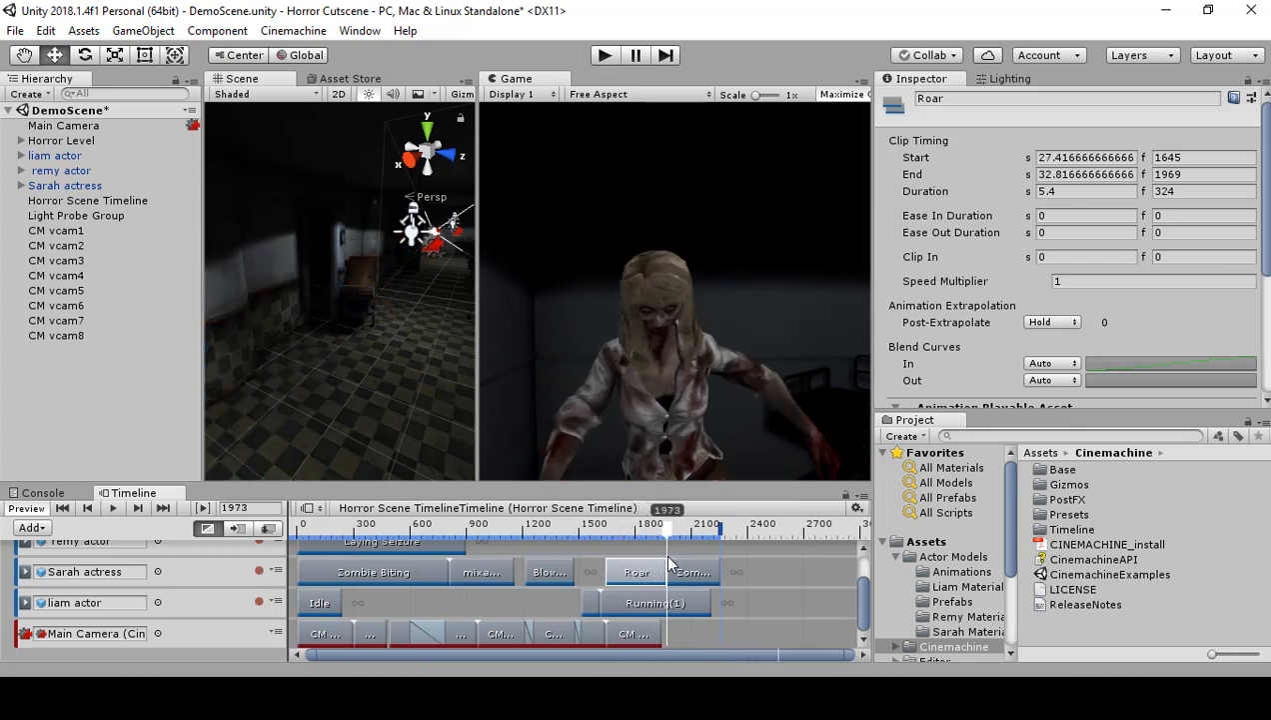
right_click(689, 621)
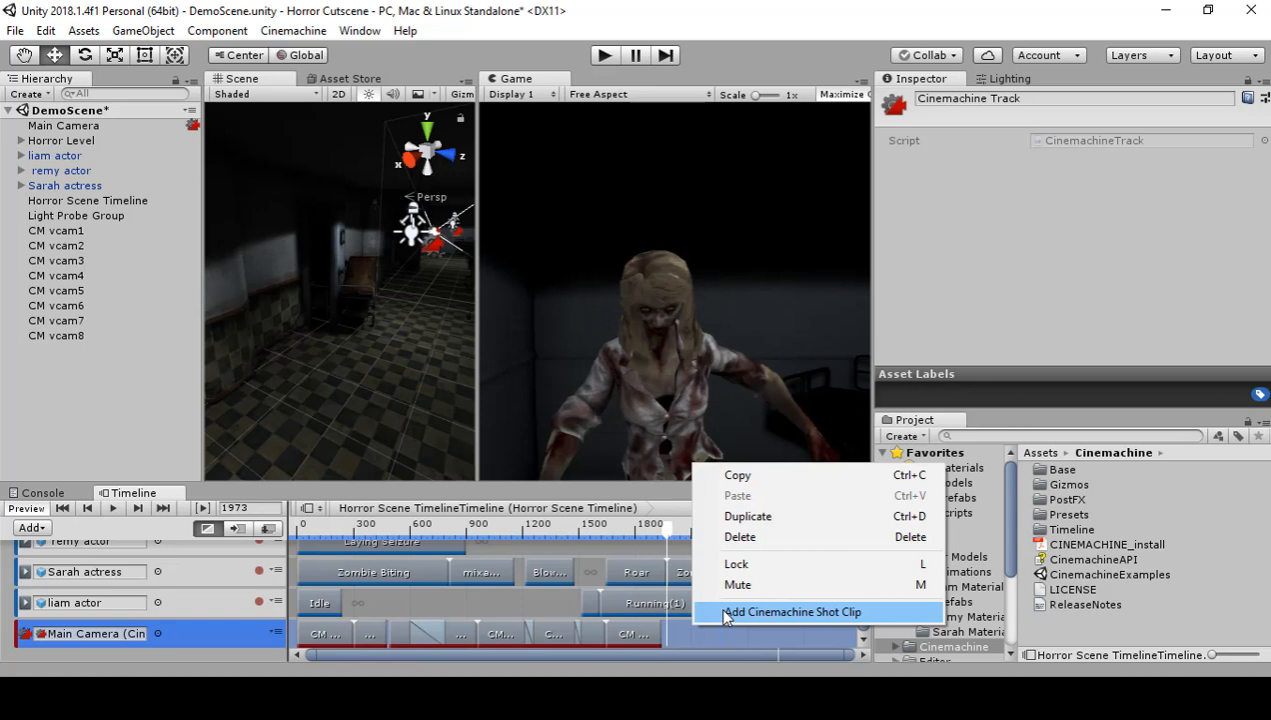
click(727, 612)
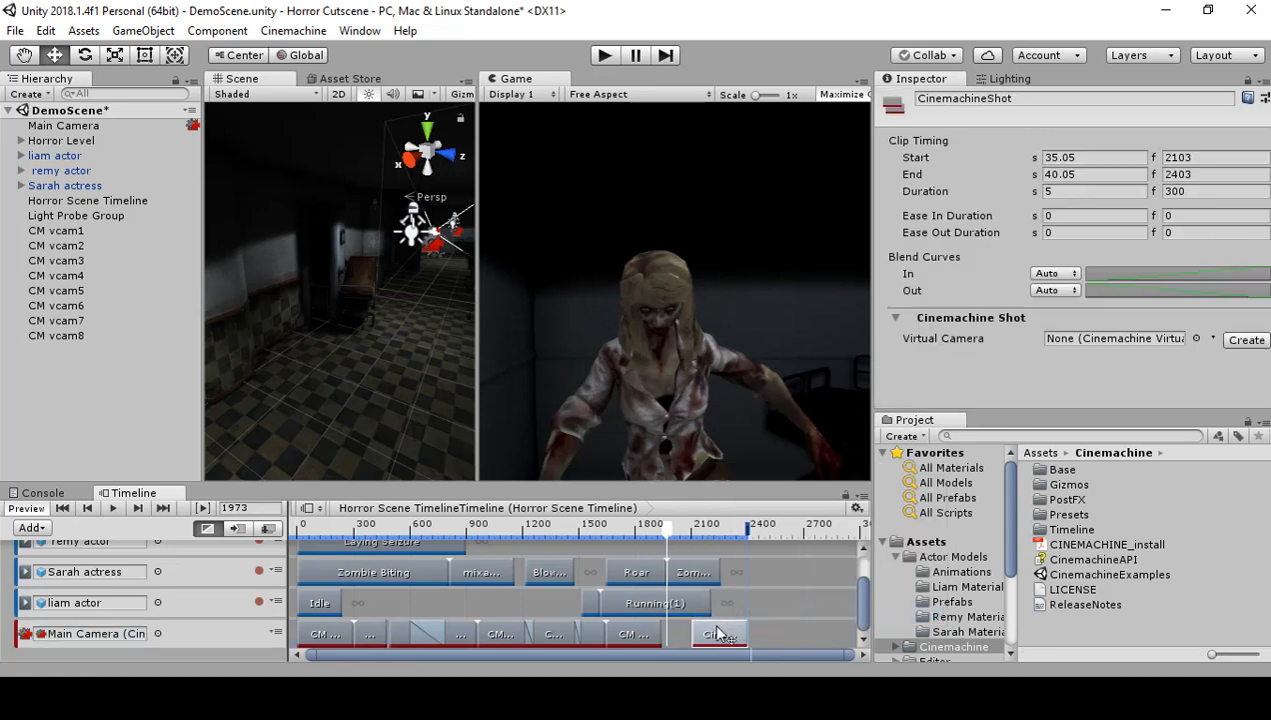
drag(705, 634, 699, 634)
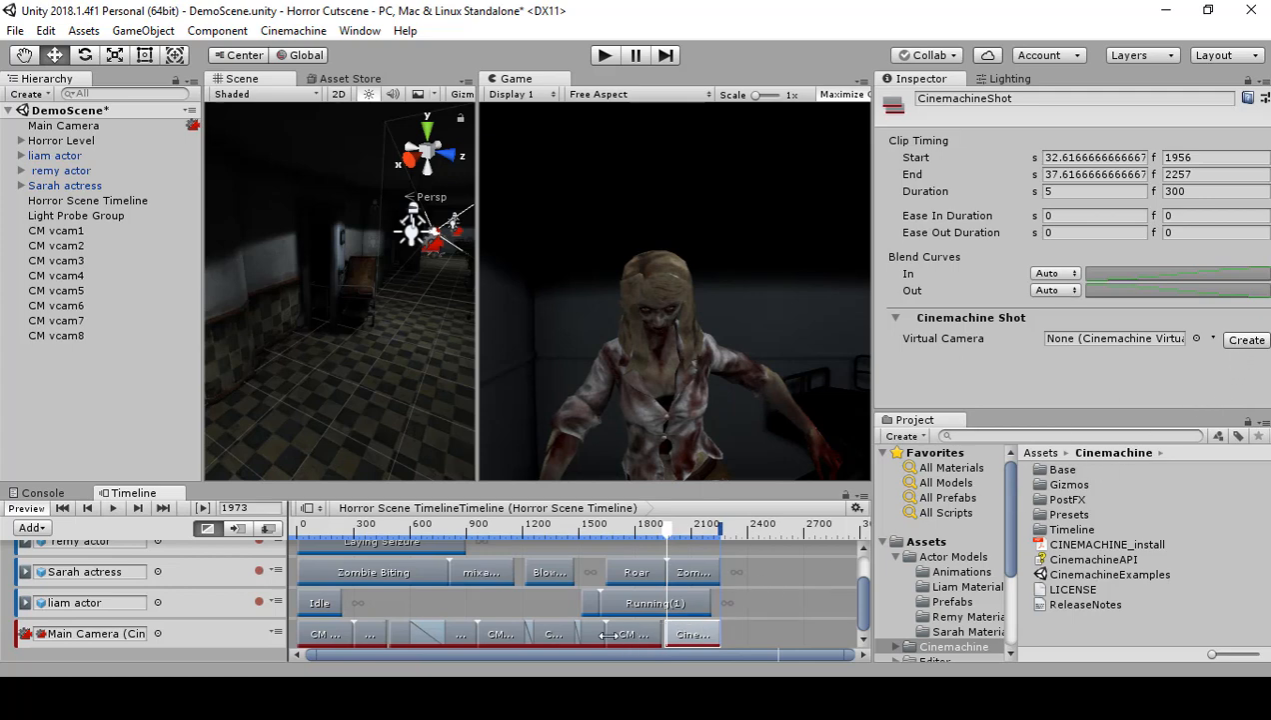
Step: Check the CM vcam2 shot at frame 405 and create a new virtual camera for the shot clip at frame 1956
click(368, 633)
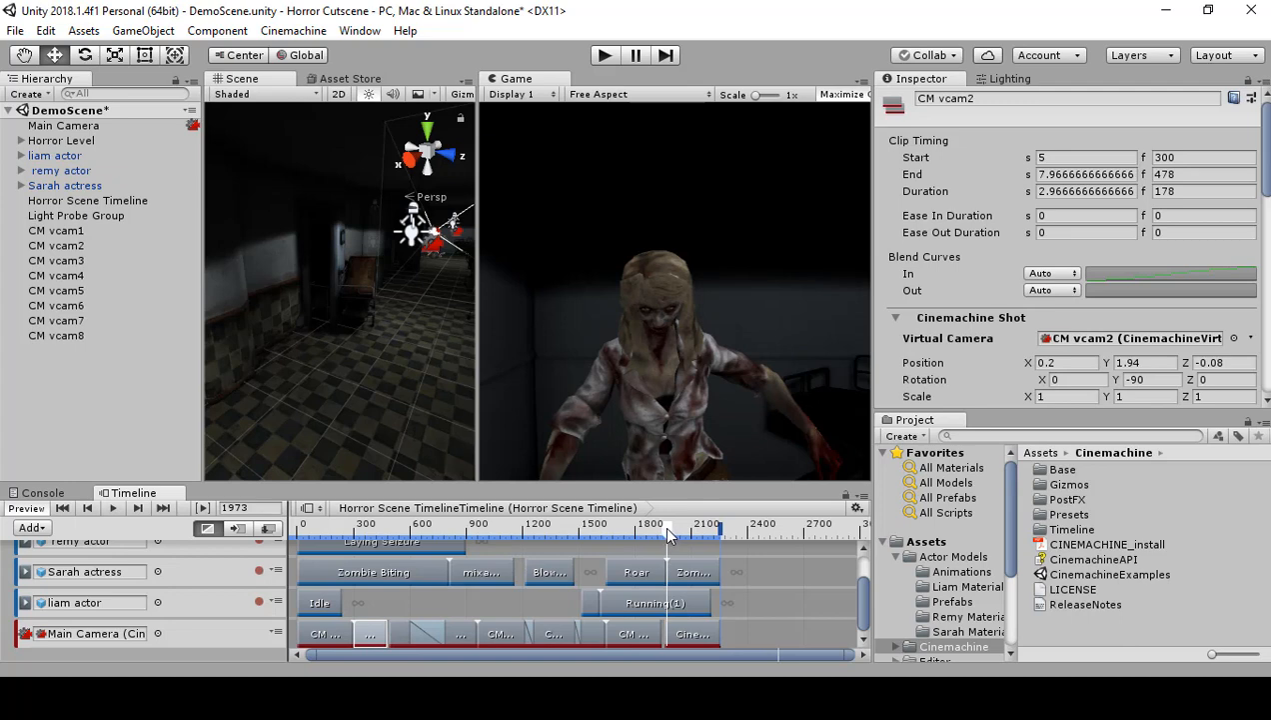
drag(668, 530, 375, 571)
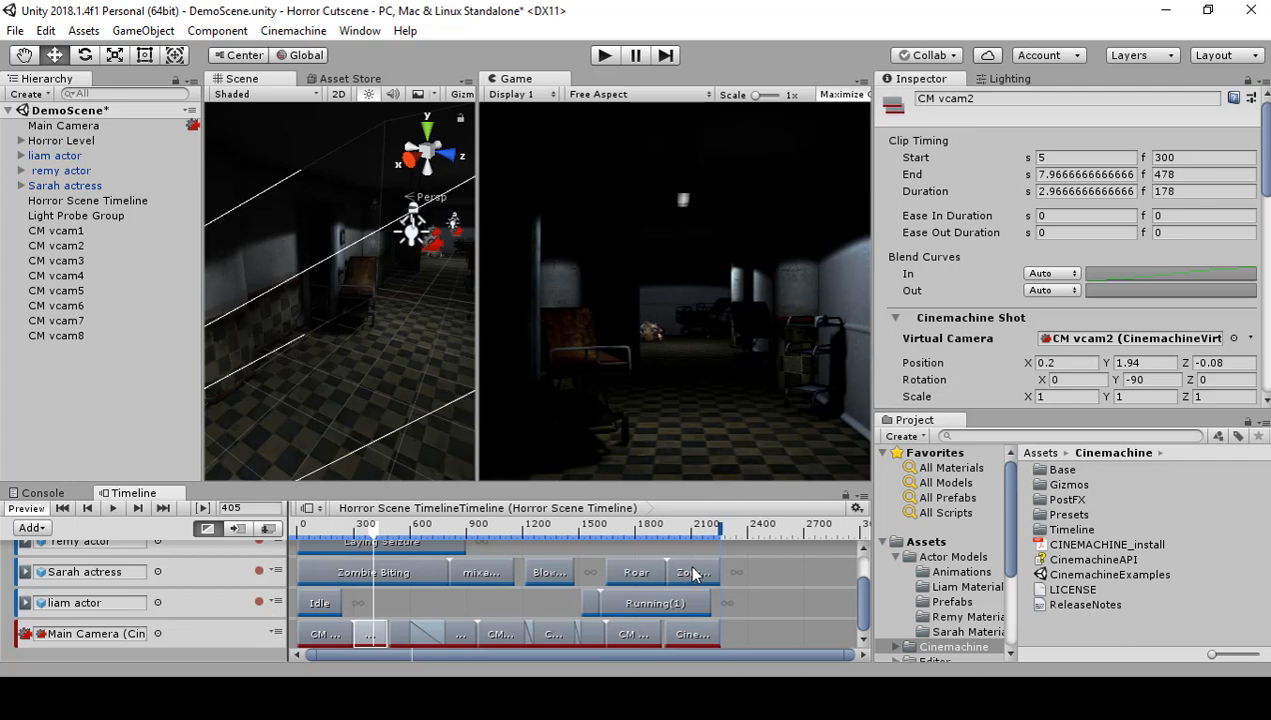
click(1085, 366)
click(700, 636)
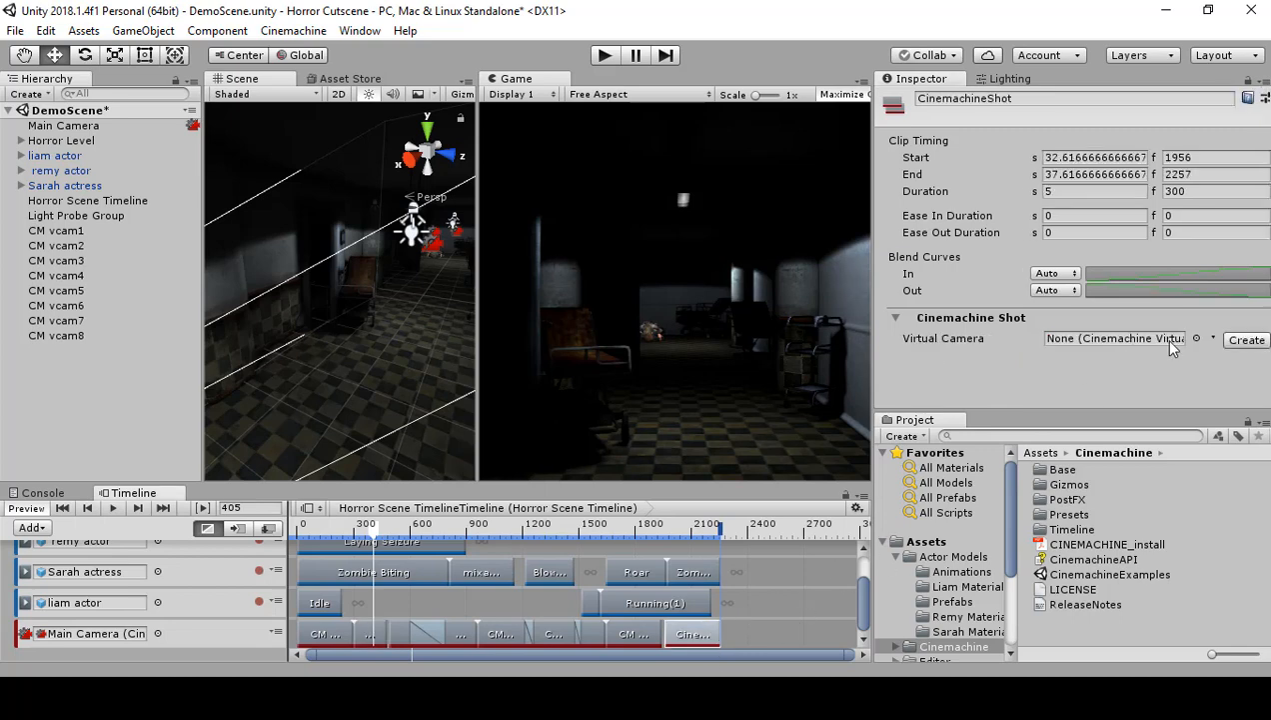
click(1245, 340)
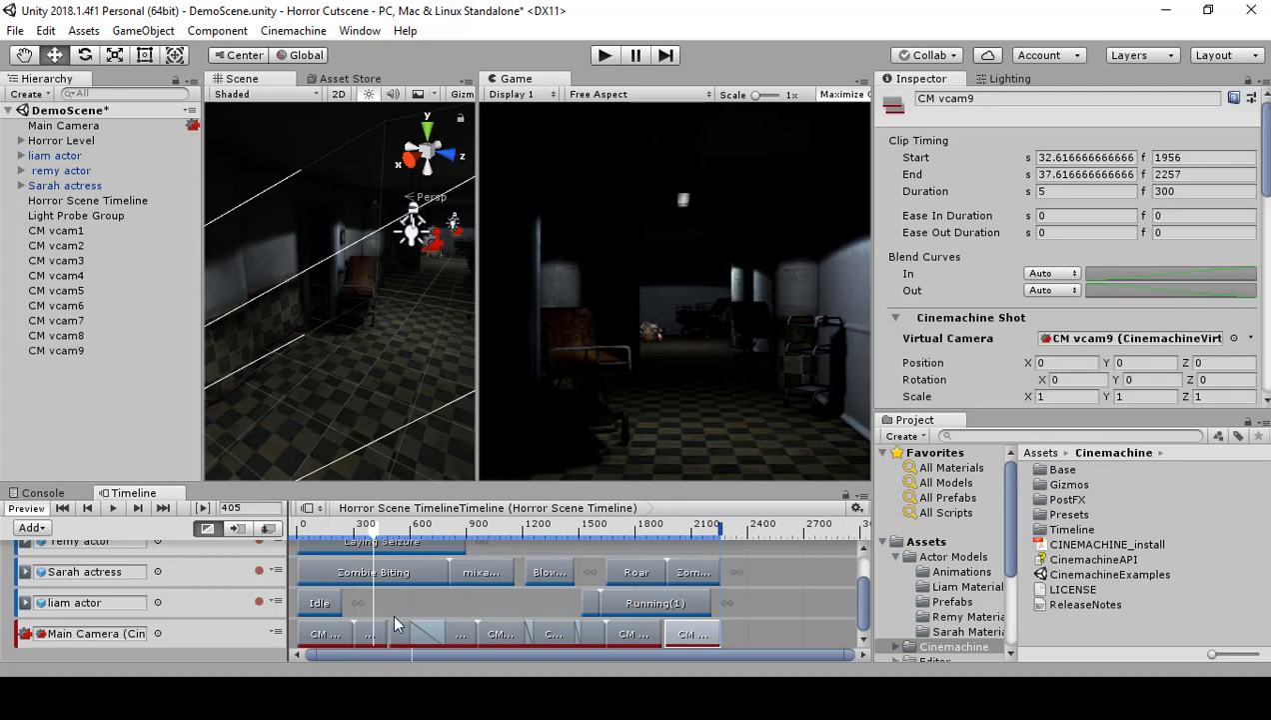
Step: Copy CM vcam2's position to CM vcam9: X 0.2, Y 1.94, Z -0.08
click(369, 635)
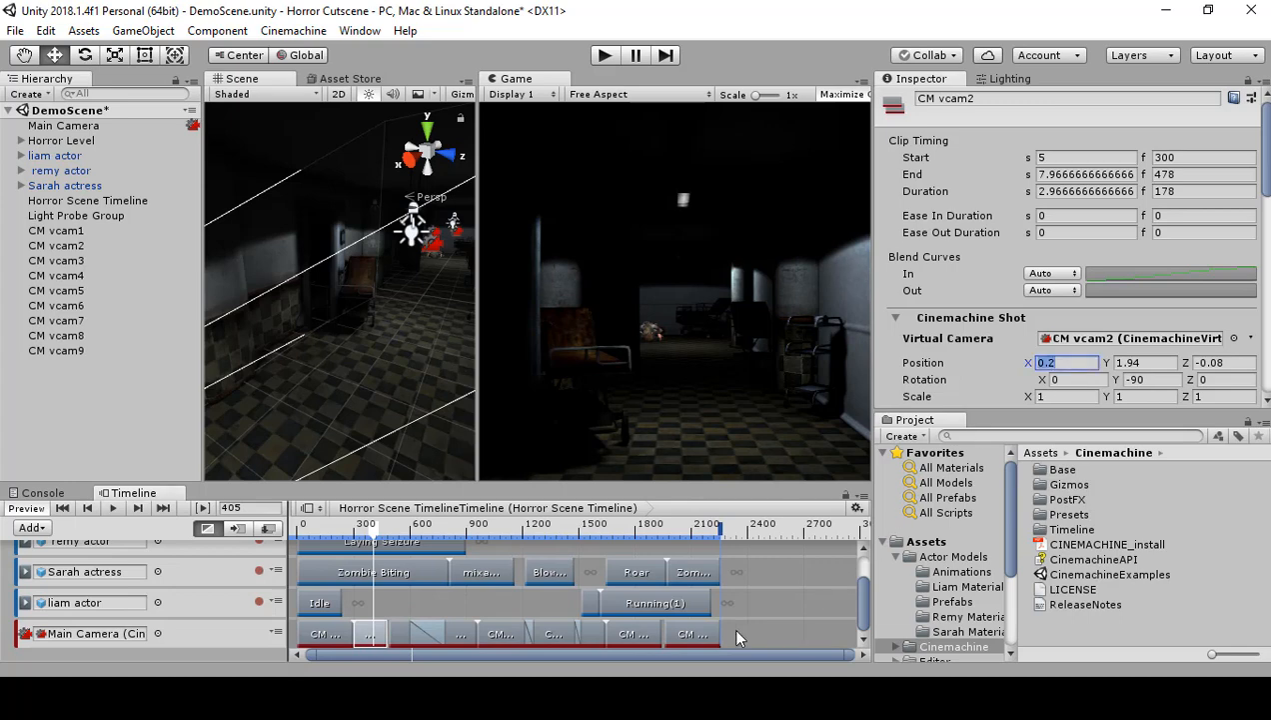
click(699, 635)
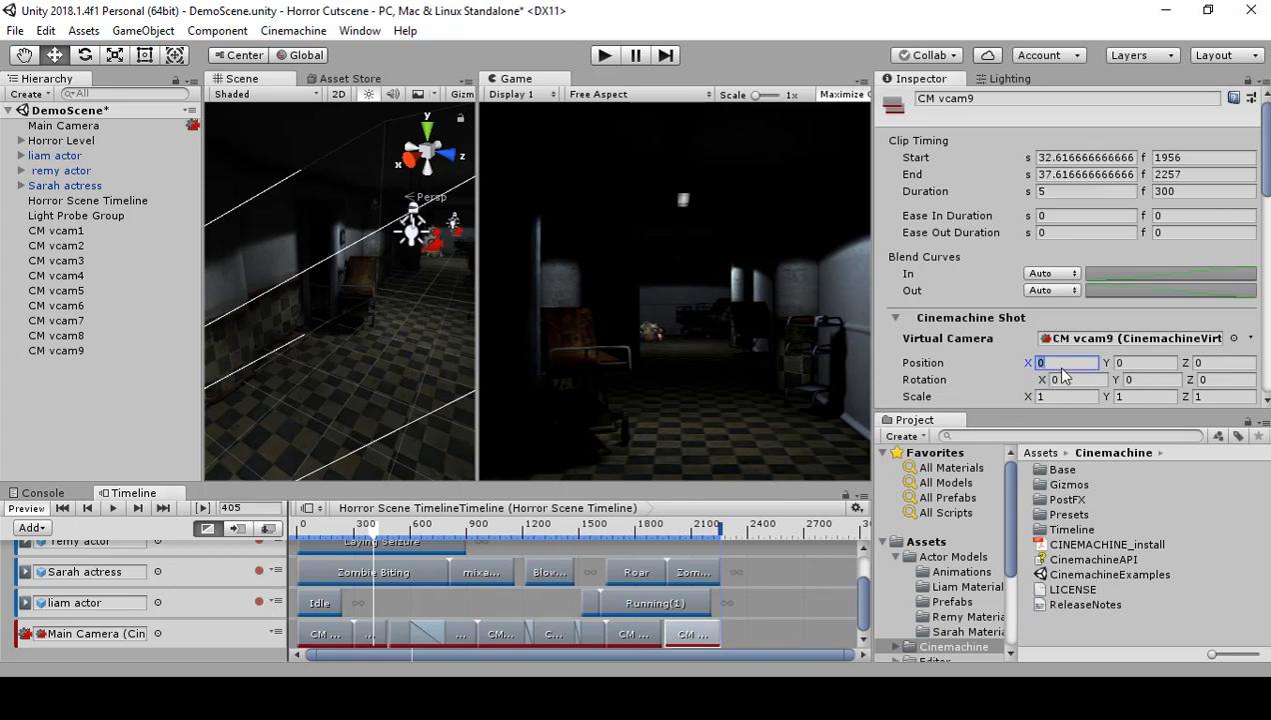
click(369, 635)
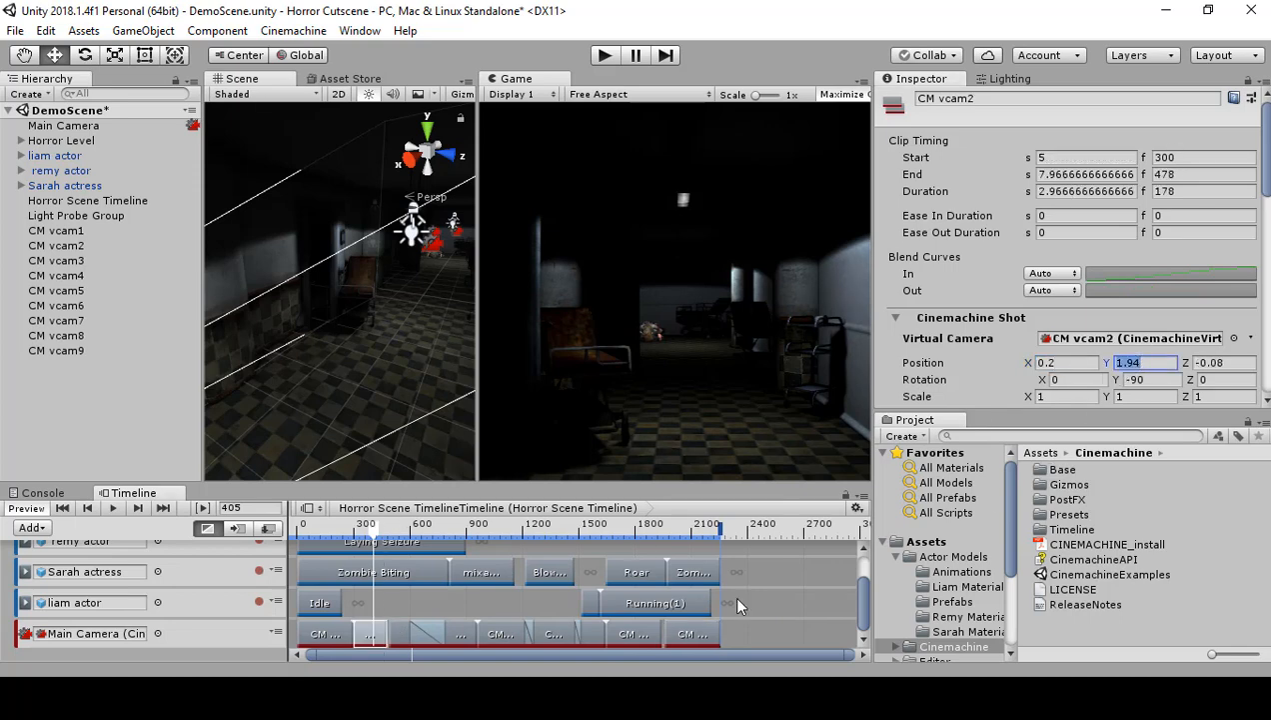
click(695, 634)
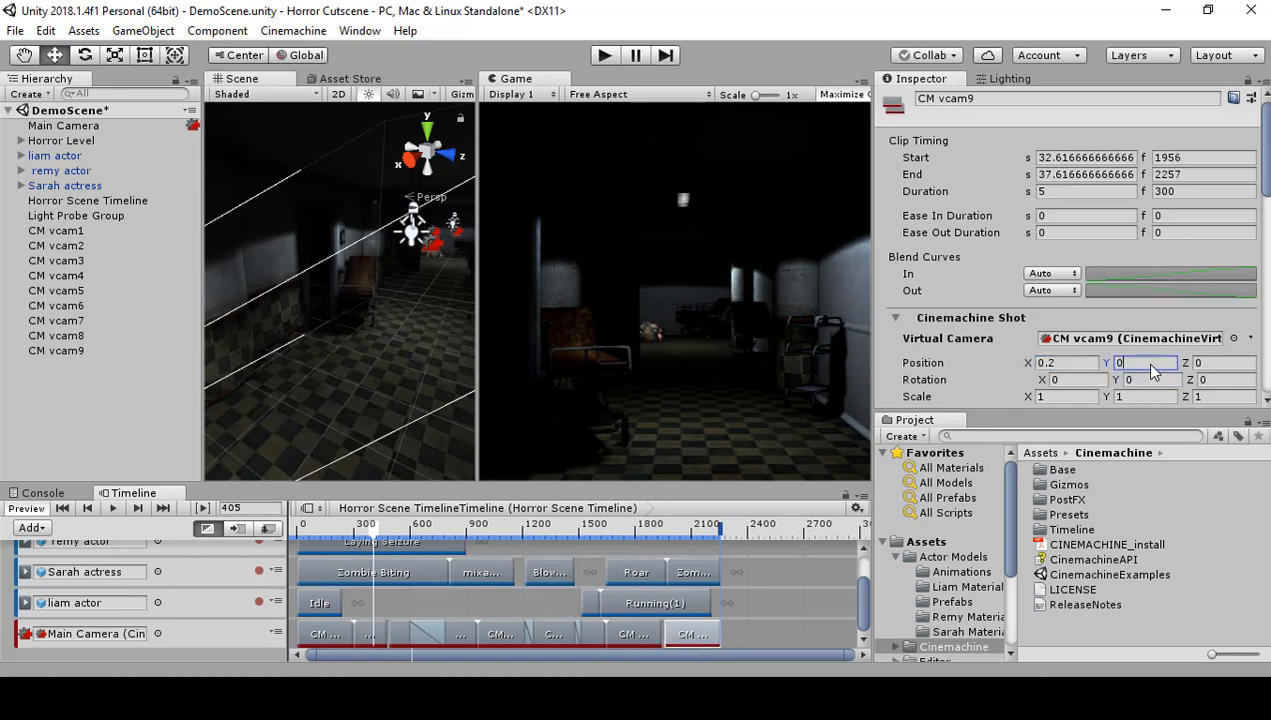
click(370, 633)
click(1227, 362)
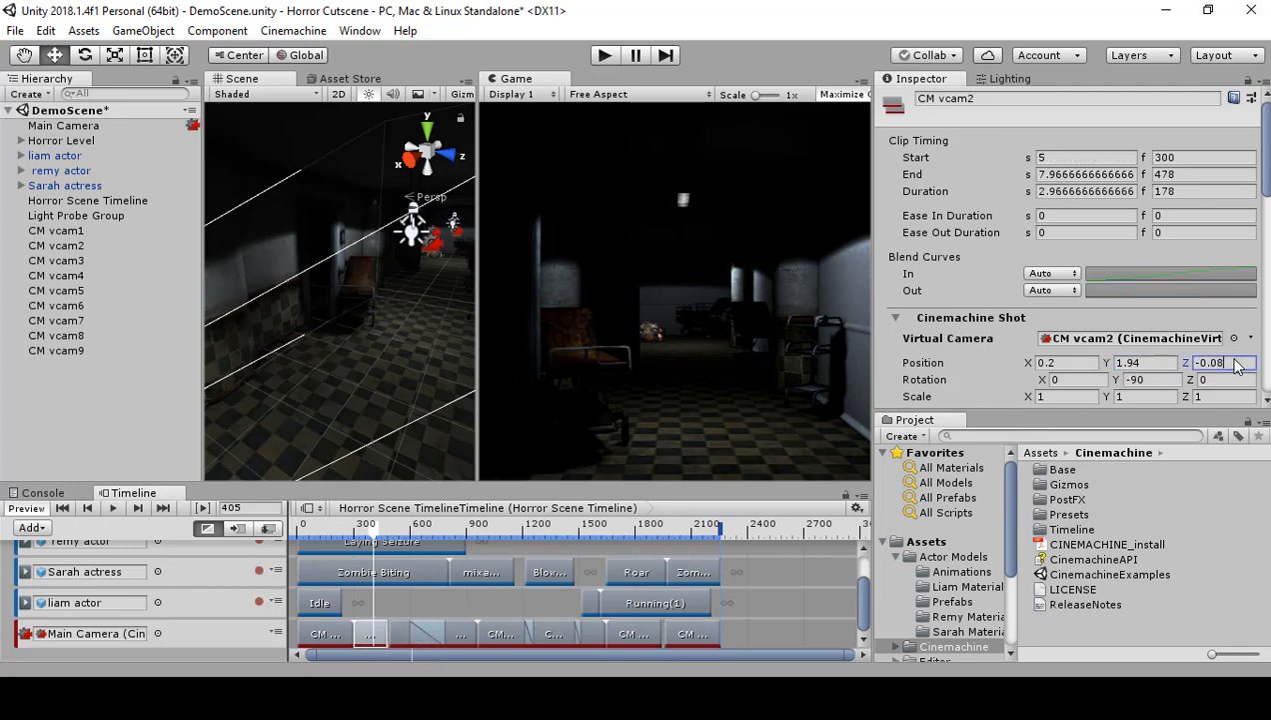
click(702, 634)
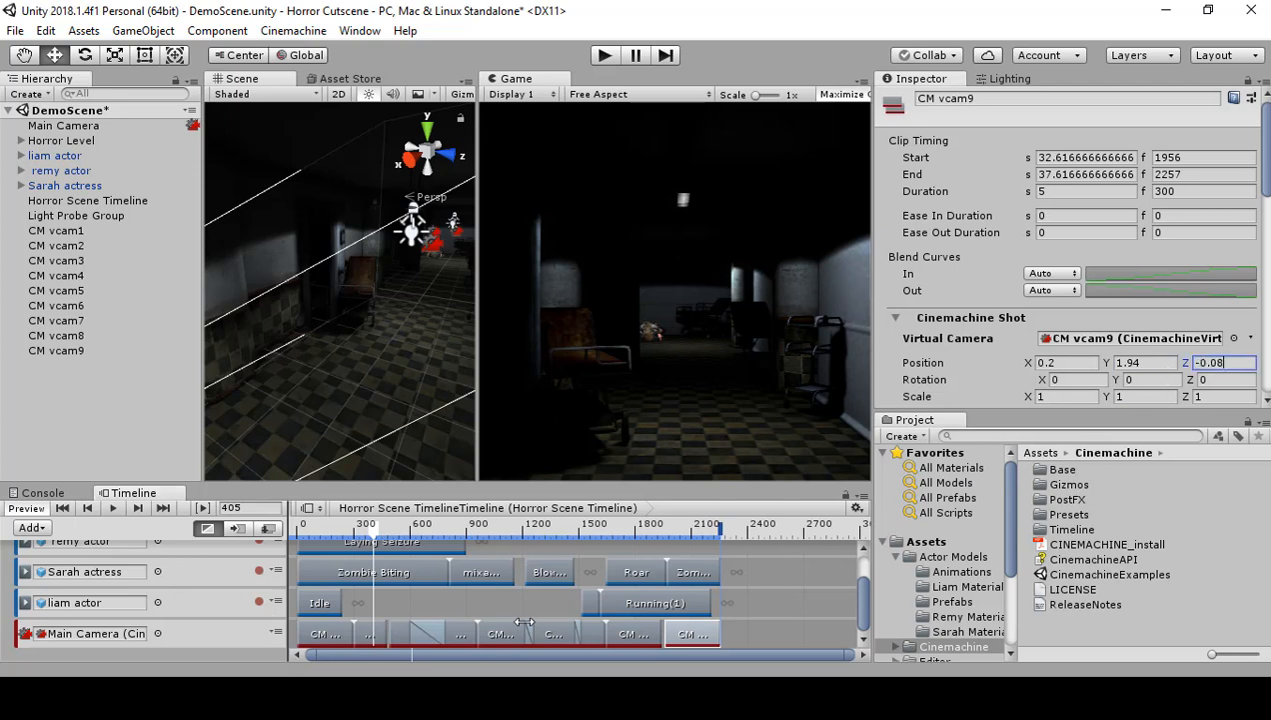
Step: Set CM vcam9's Y rotation to -90, matching CM vcam2, and scrub to frame 2048 to check the framing
click(370, 634)
click(1146, 379)
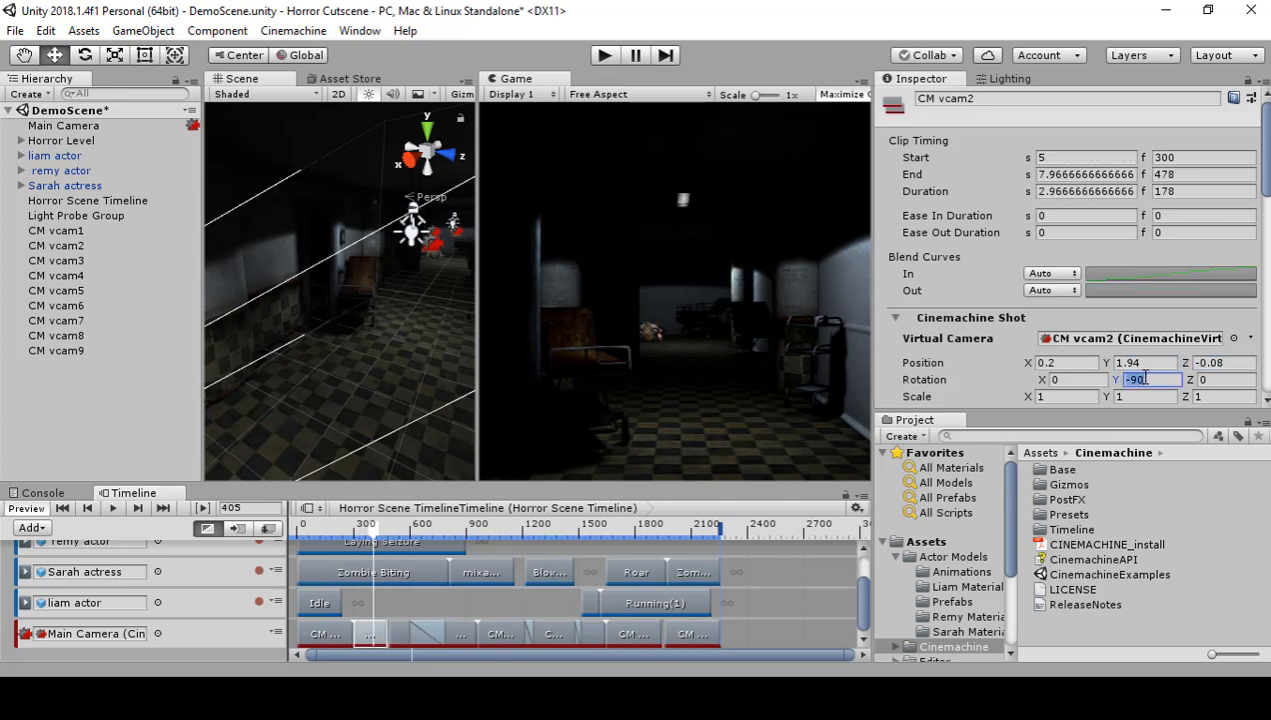
click(696, 635)
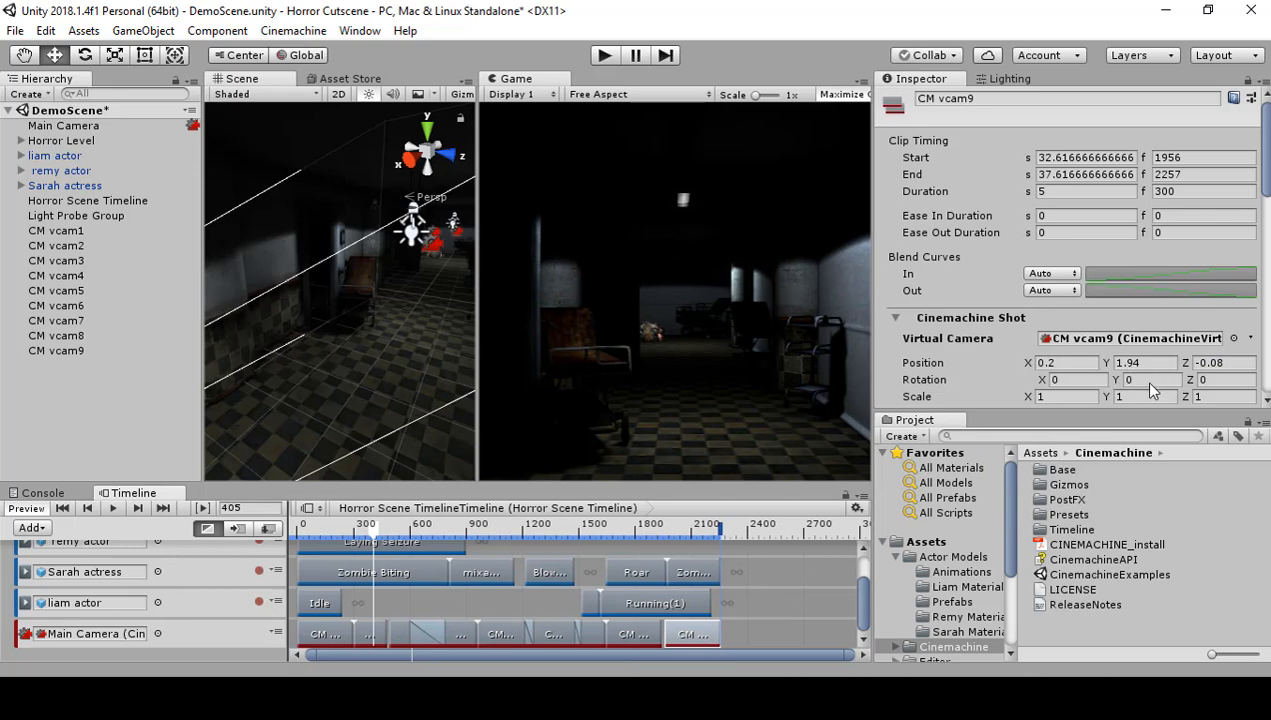
text(-90)
click(686, 631)
drag(378, 537, 681, 557)
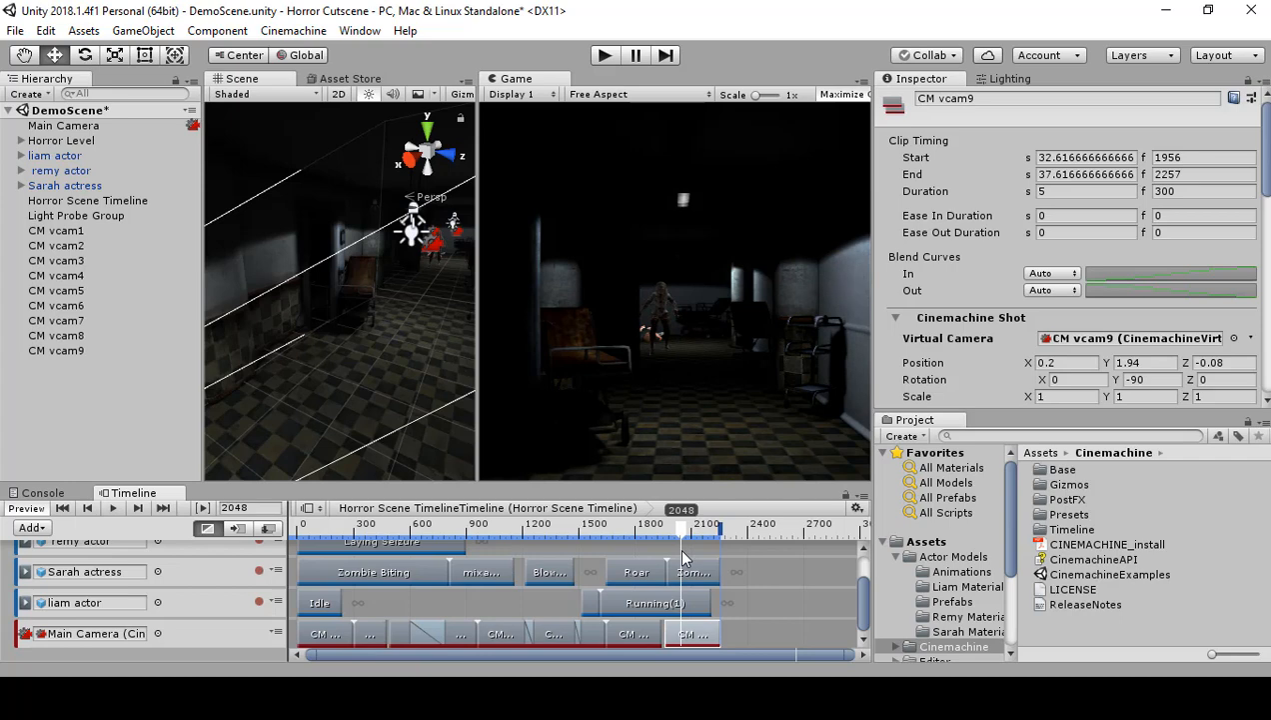
Step: Extend Sarah actress's Zombie Run clip and the CM vcam9 clip so that both end at frame 2400
mouse_move(683, 557)
mouse_down()
mouse_move(729, 552)
mouse_move(702, 570)
mouse_move(743, 569)
mouse_up()
drag(714, 632, 741, 634)
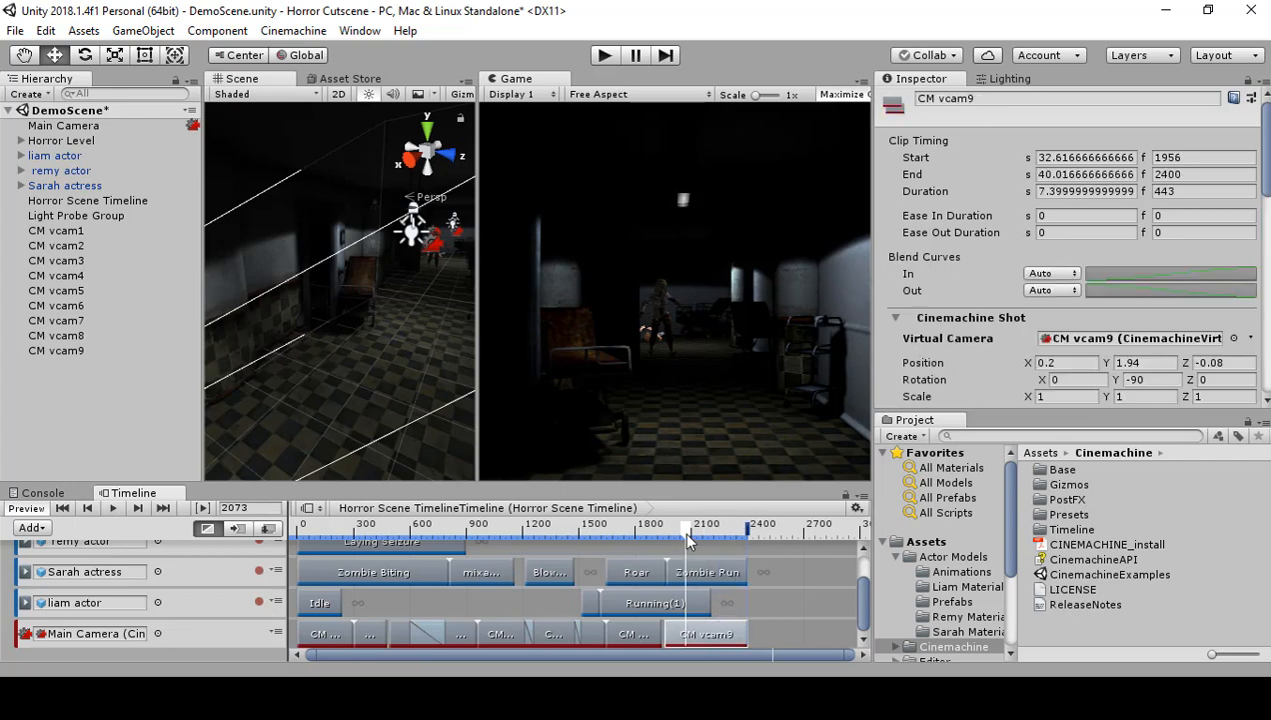
click(725, 580)
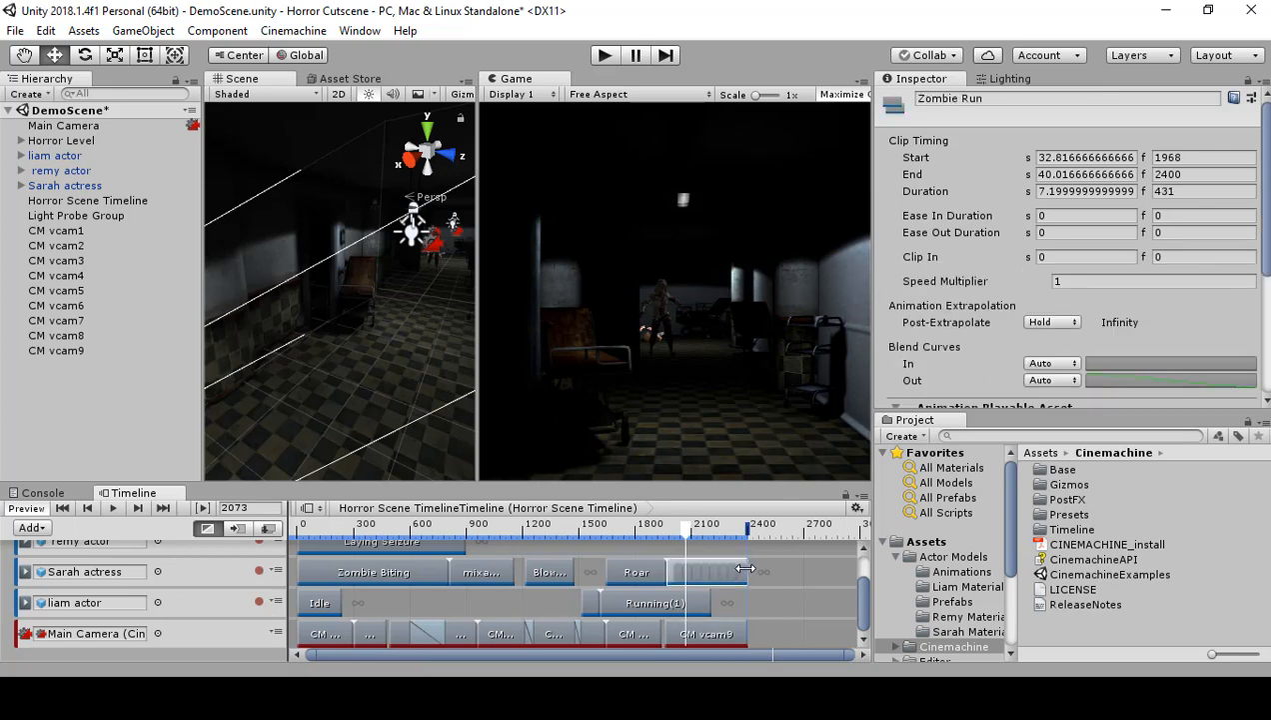
mouse_move(746, 569)
mouse_down()
mouse_move(723, 569)
mouse_move(740, 572)
mouse_up()
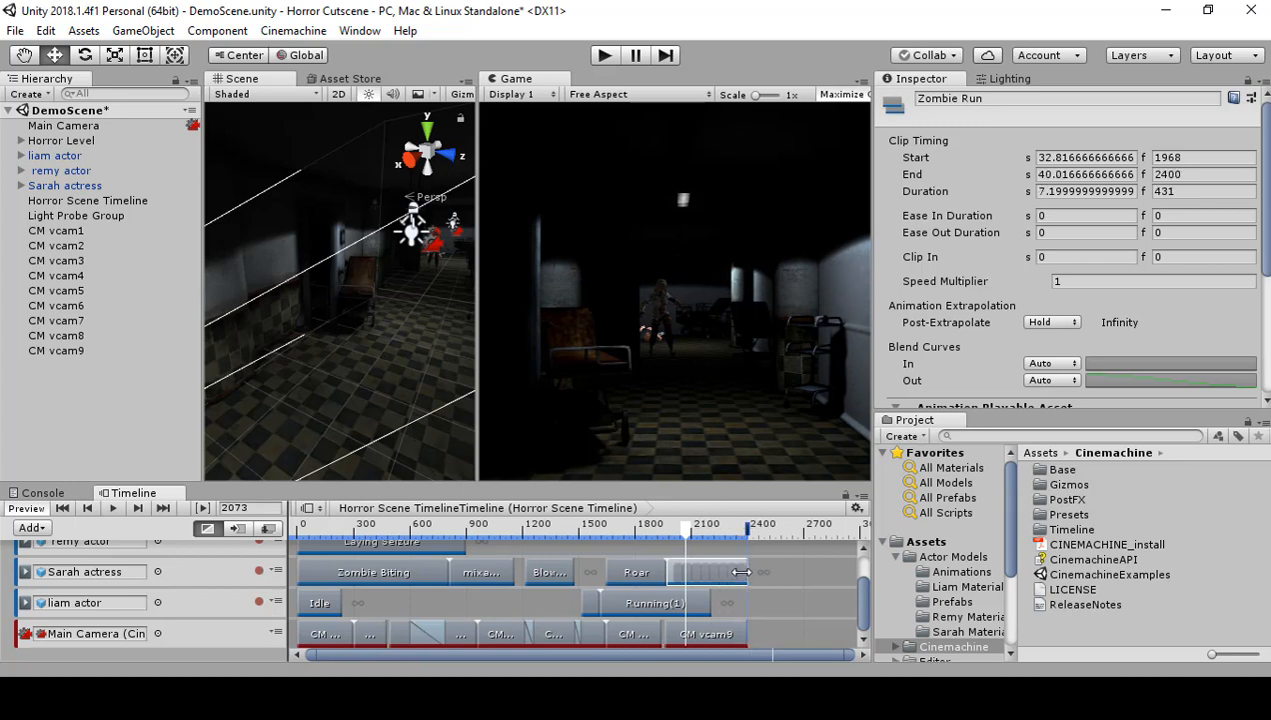
click(742, 634)
mouse_move(742, 640)
mouse_down()
mouse_move(714, 635)
mouse_move(748, 635)
mouse_up()
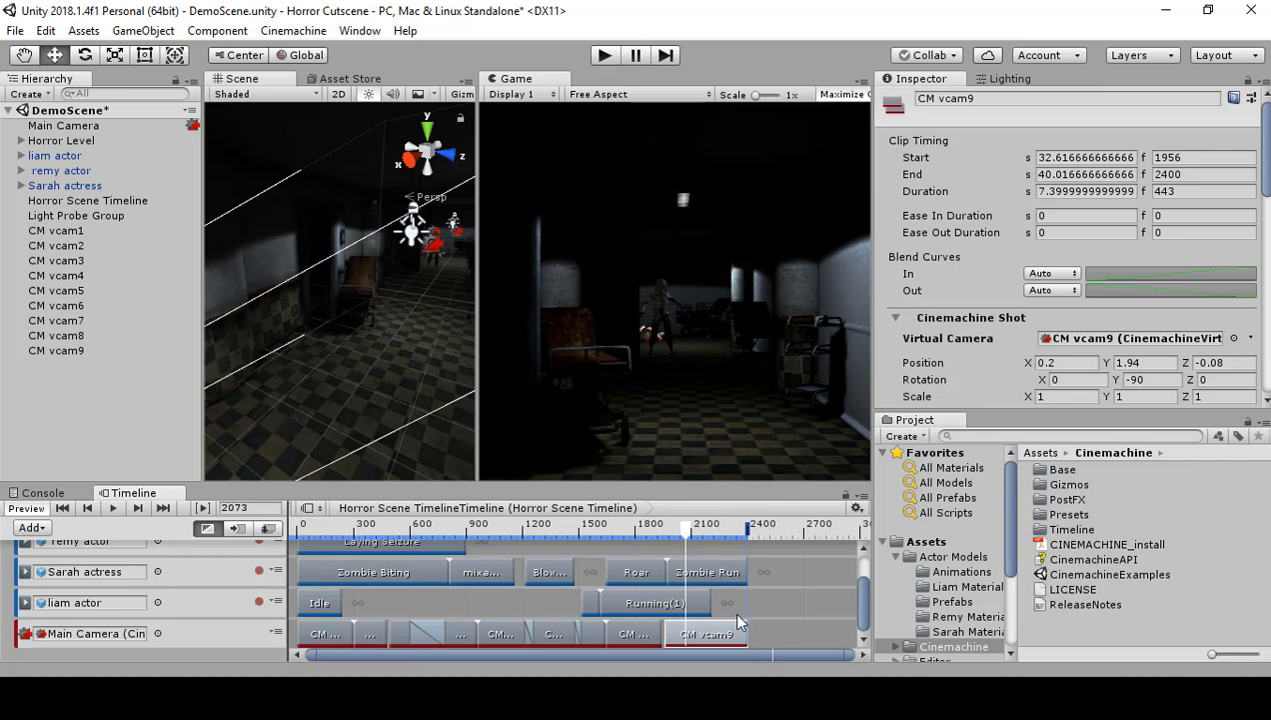
Step: Check the cut at frame 1938 and move the CM vcam9 clip to start at frame 1945, right after CM vcam8
drag(684, 530, 662, 545)
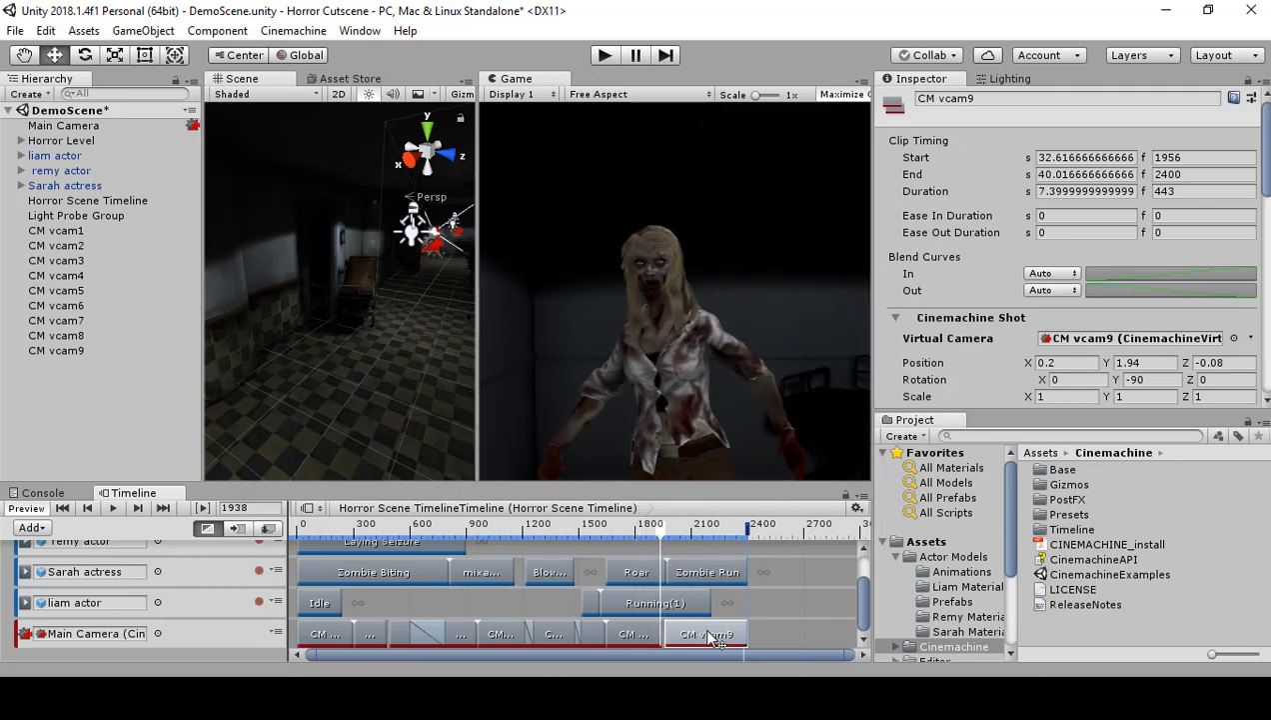
drag(706, 627, 714, 628)
Step: Enlarge the Game view and play the whole timeline from frame 0 to review the cutscene
drag(651, 538, 290, 534)
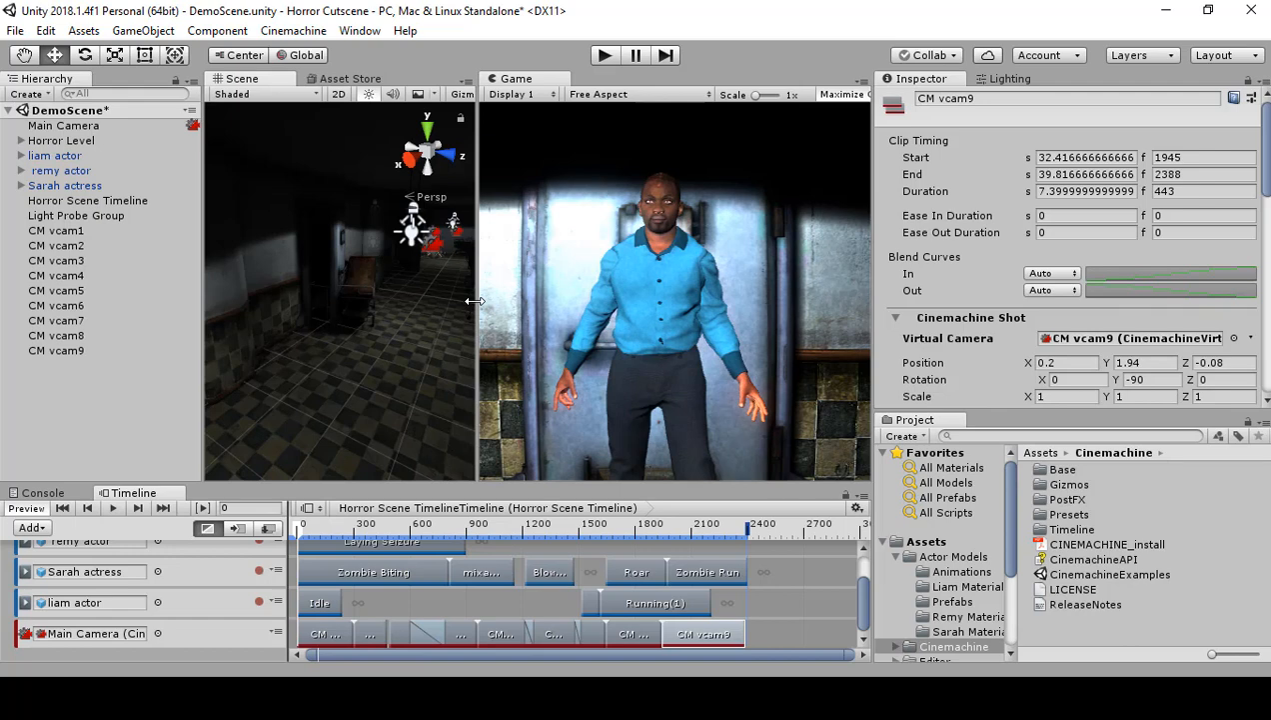
drag(474, 301, 337, 298)
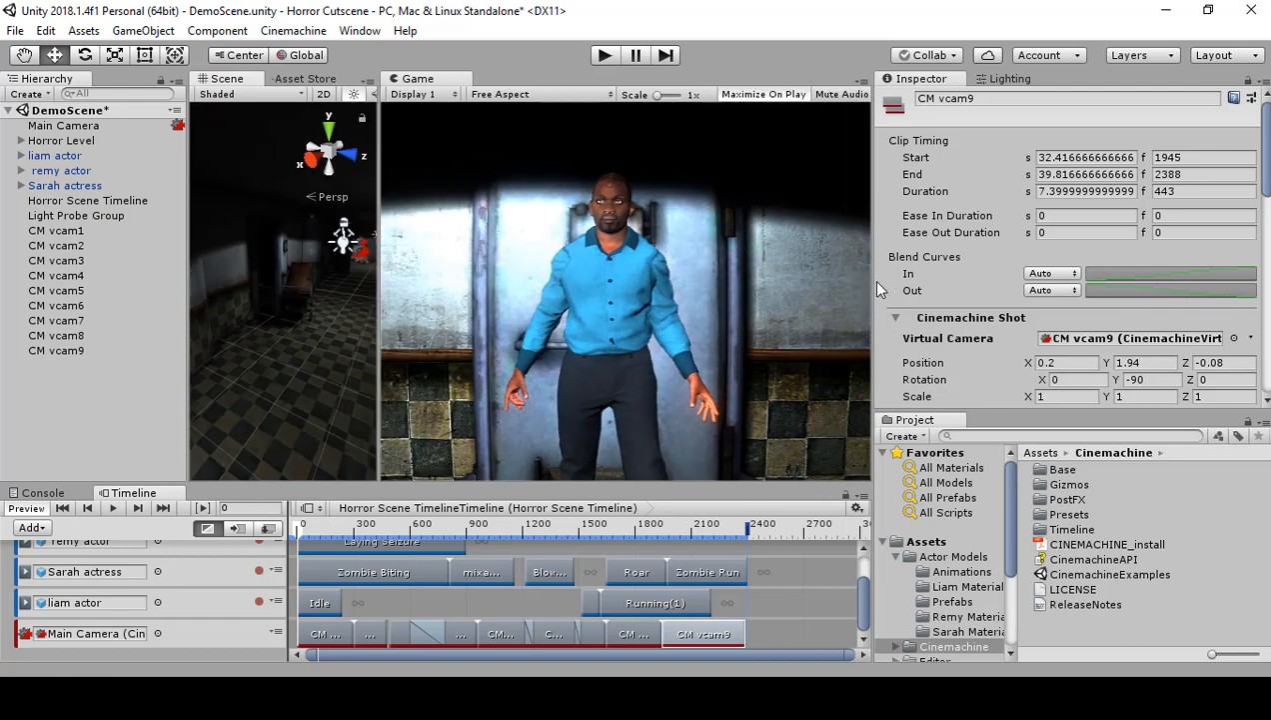
drag(878, 288, 1072, 298)
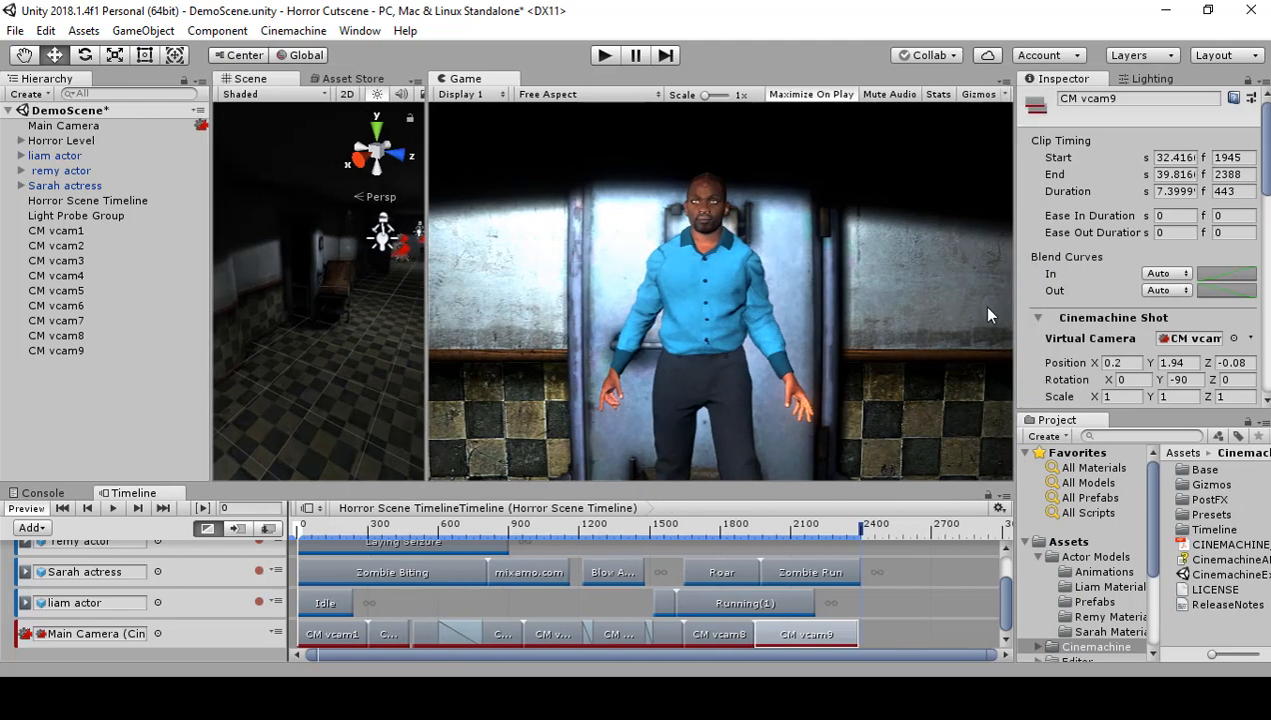
click(115, 507)
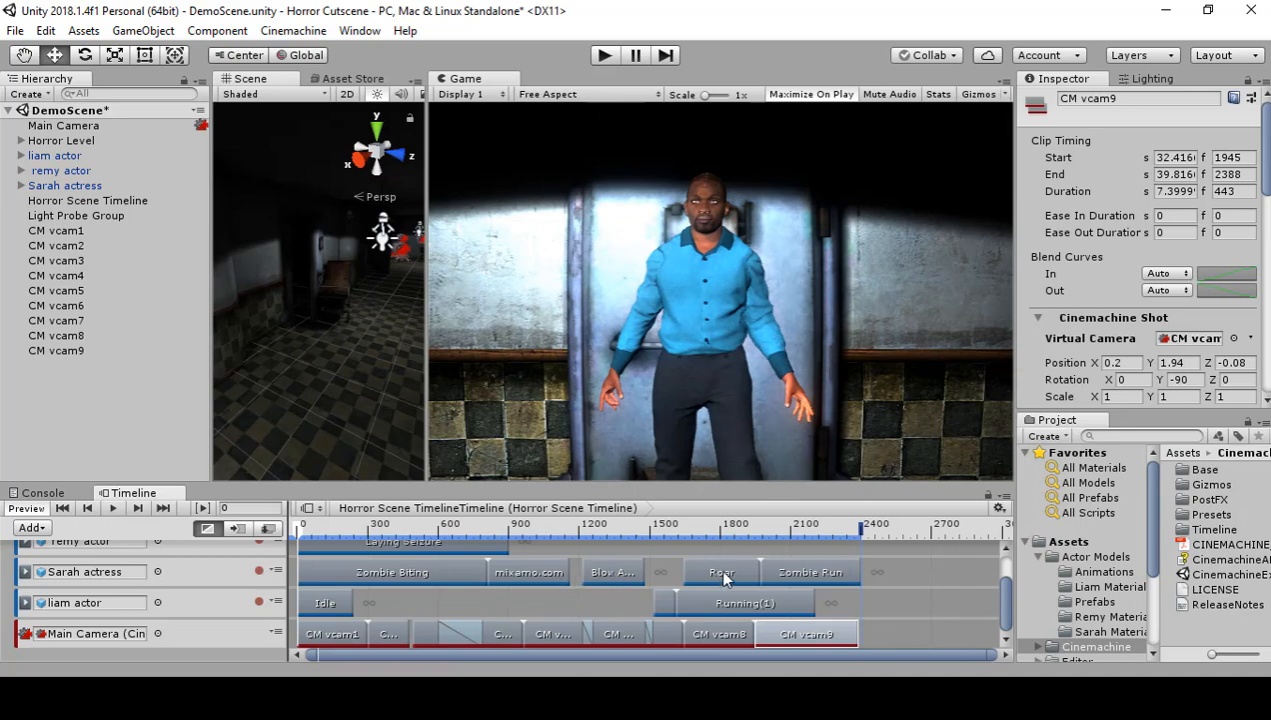
Step: Move Sarah actress's Blow A Kiss clip to start at frame 1160, play the timeline from just before it, and rewind to frame 0
drag(330, 541, 556, 547)
click(617, 576)
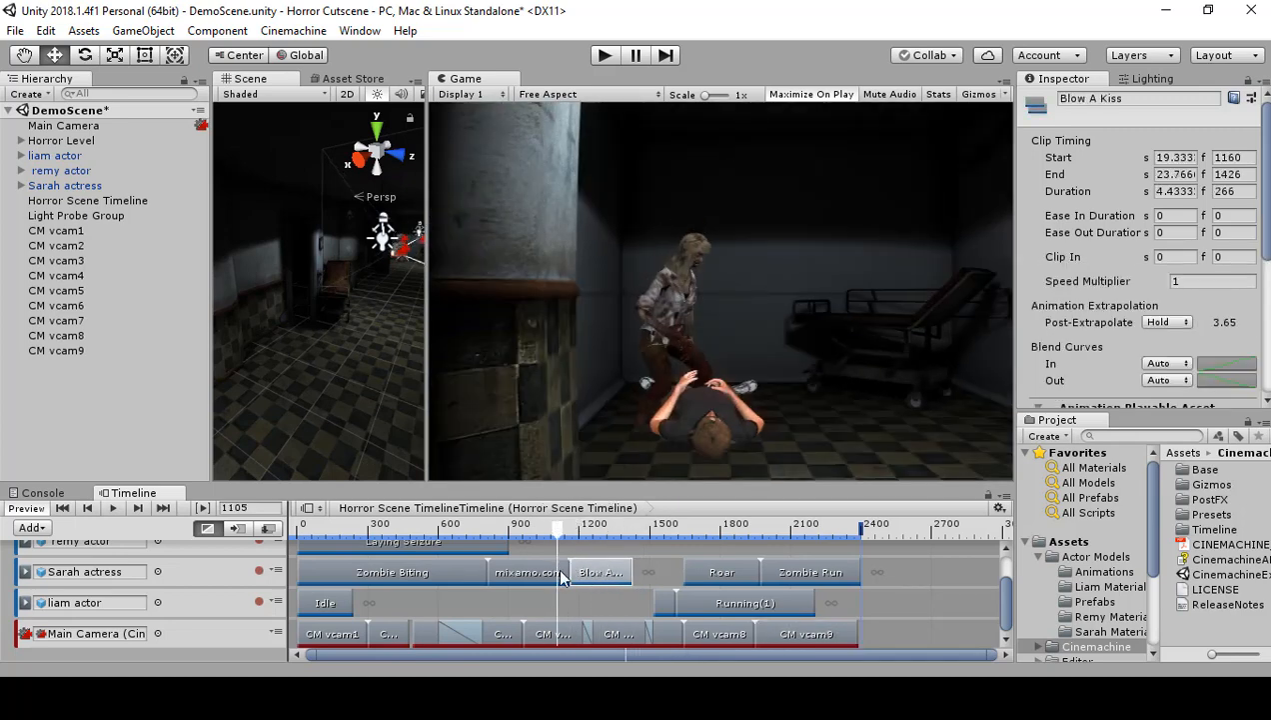
drag(561, 530, 543, 530)
click(115, 508)
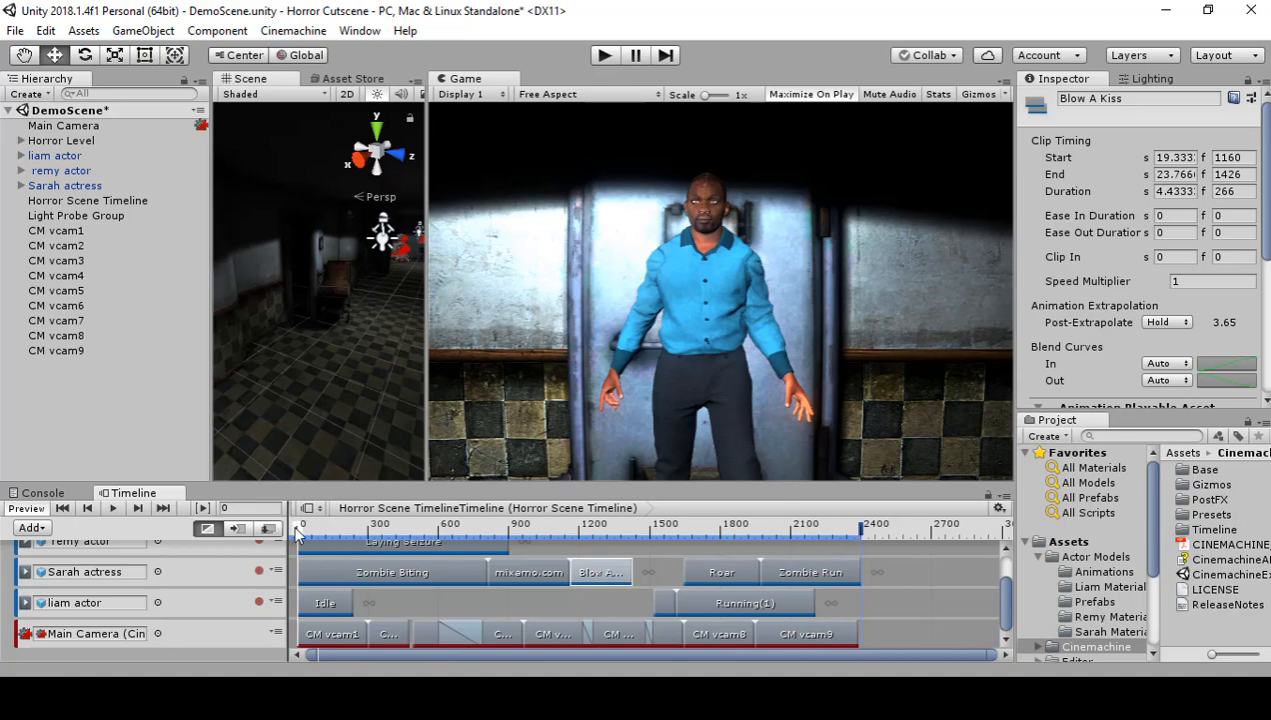
mouse_move(297, 531)
mouse_down()
mouse_move(842, 530)
mouse_move(284, 529)
mouse_up()
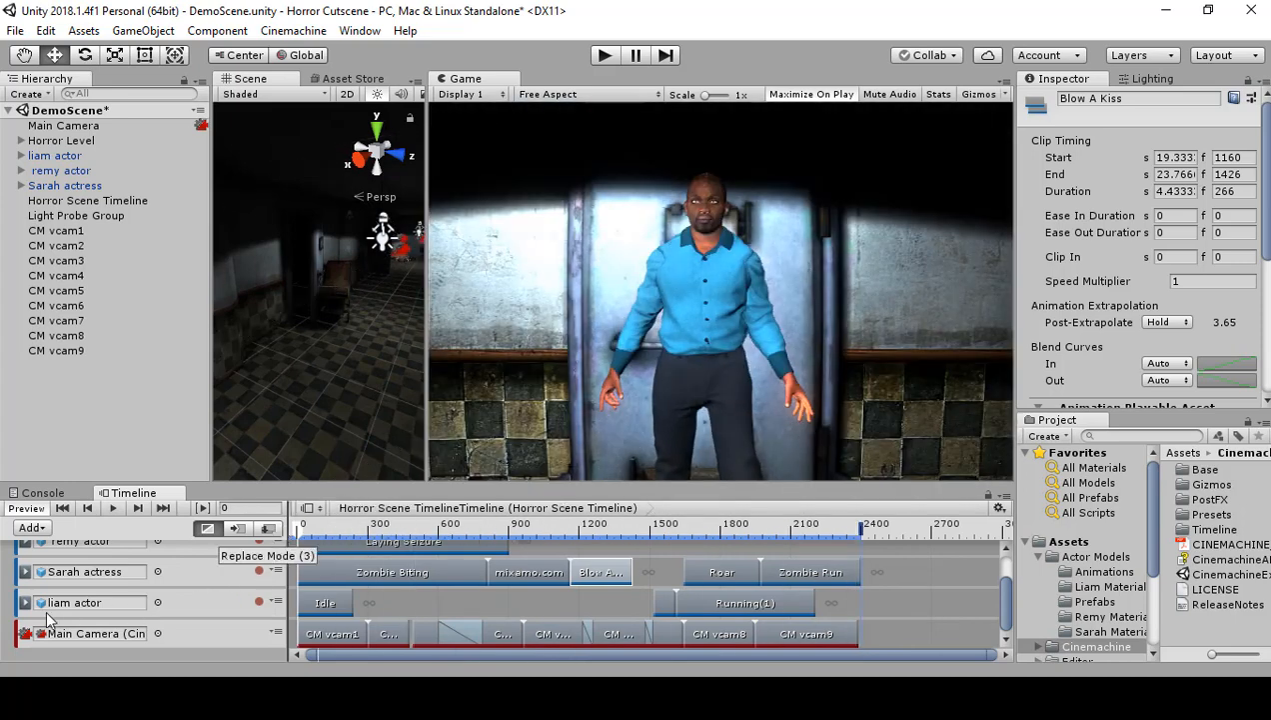